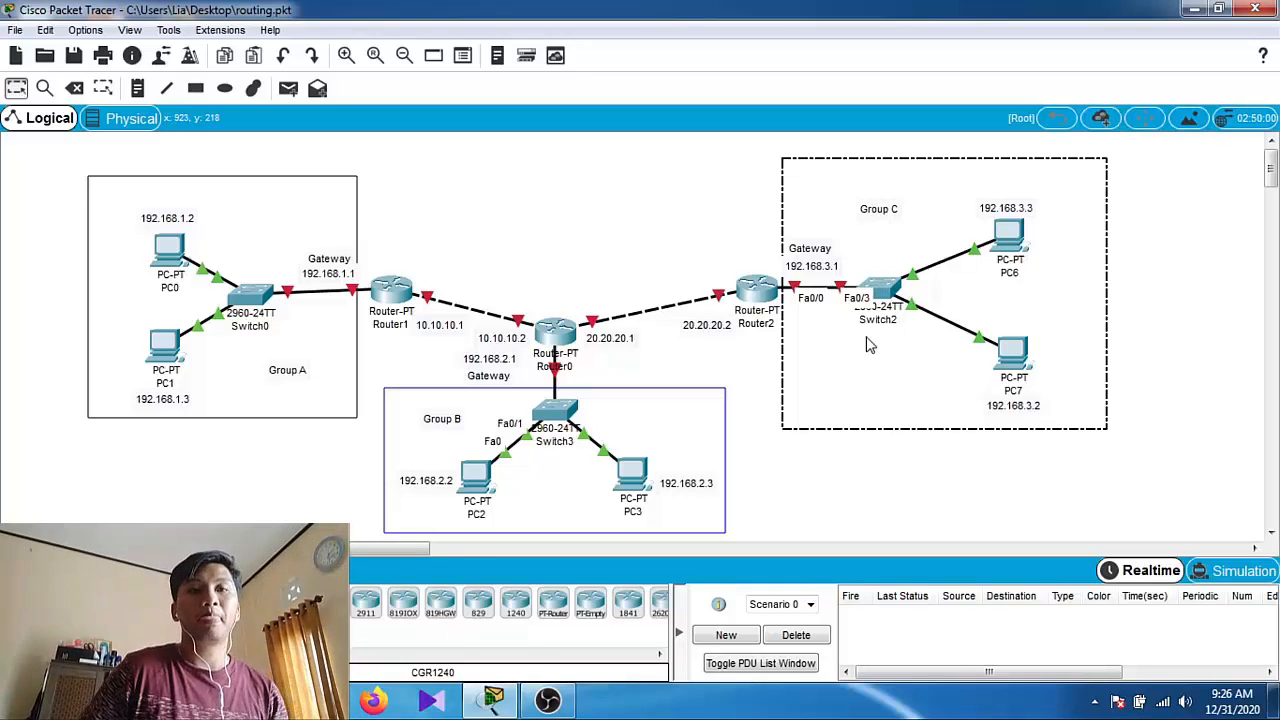
pyautogui.click(531, 220)
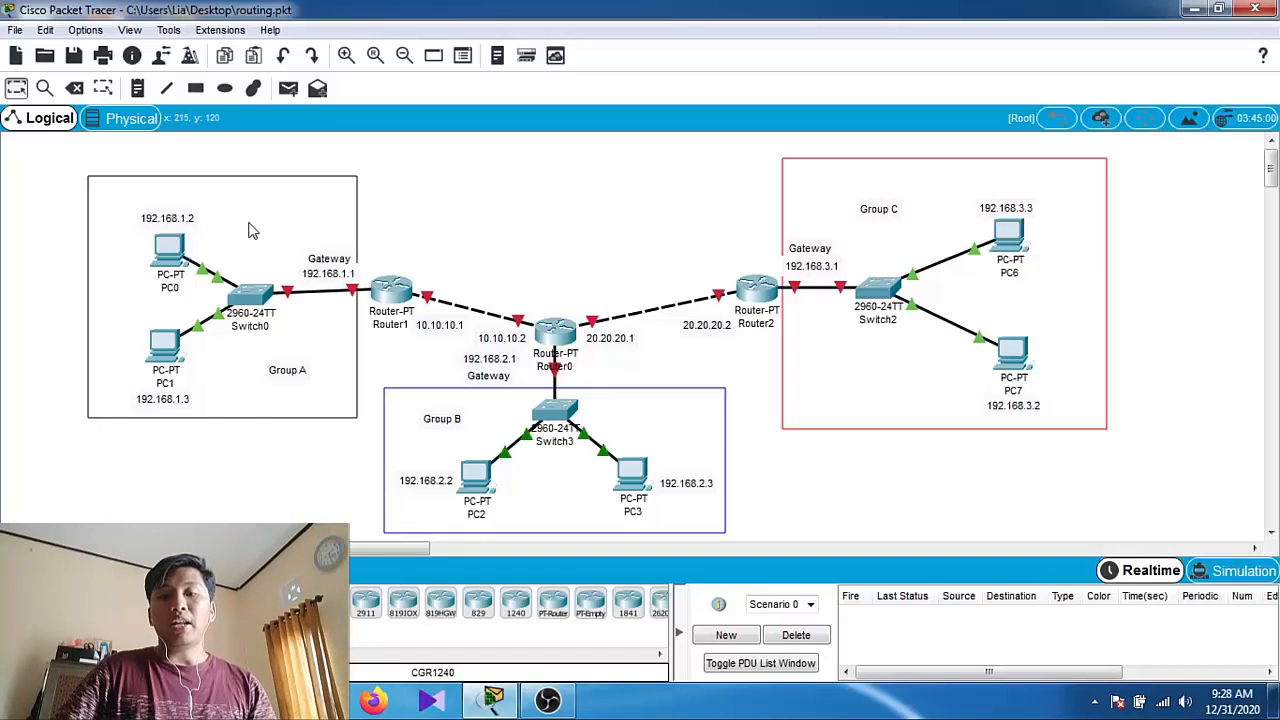
# Assign PC0 in Group A the static IPv4 address 192.168.1.2 with subnet mask 255.255.255.0
pyautogui.moveTo(176, 258)
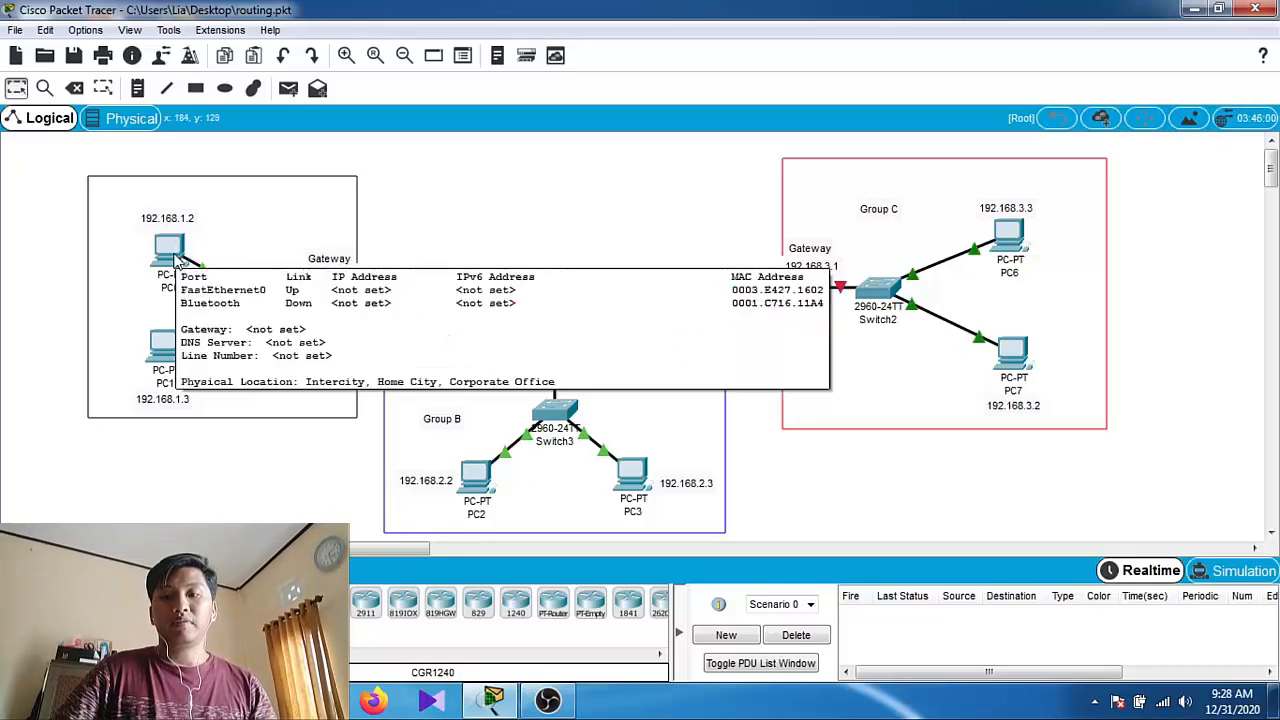
pyautogui.doubleClick(176, 258)
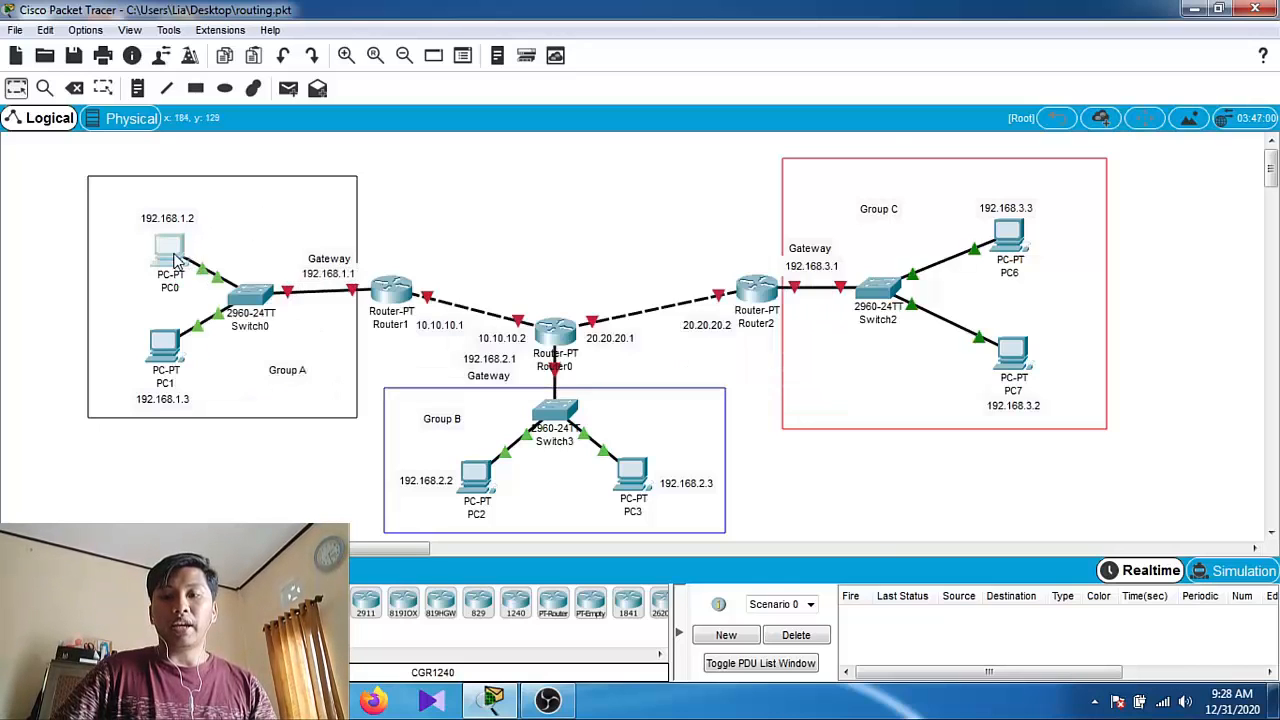
pyautogui.click(172, 237)
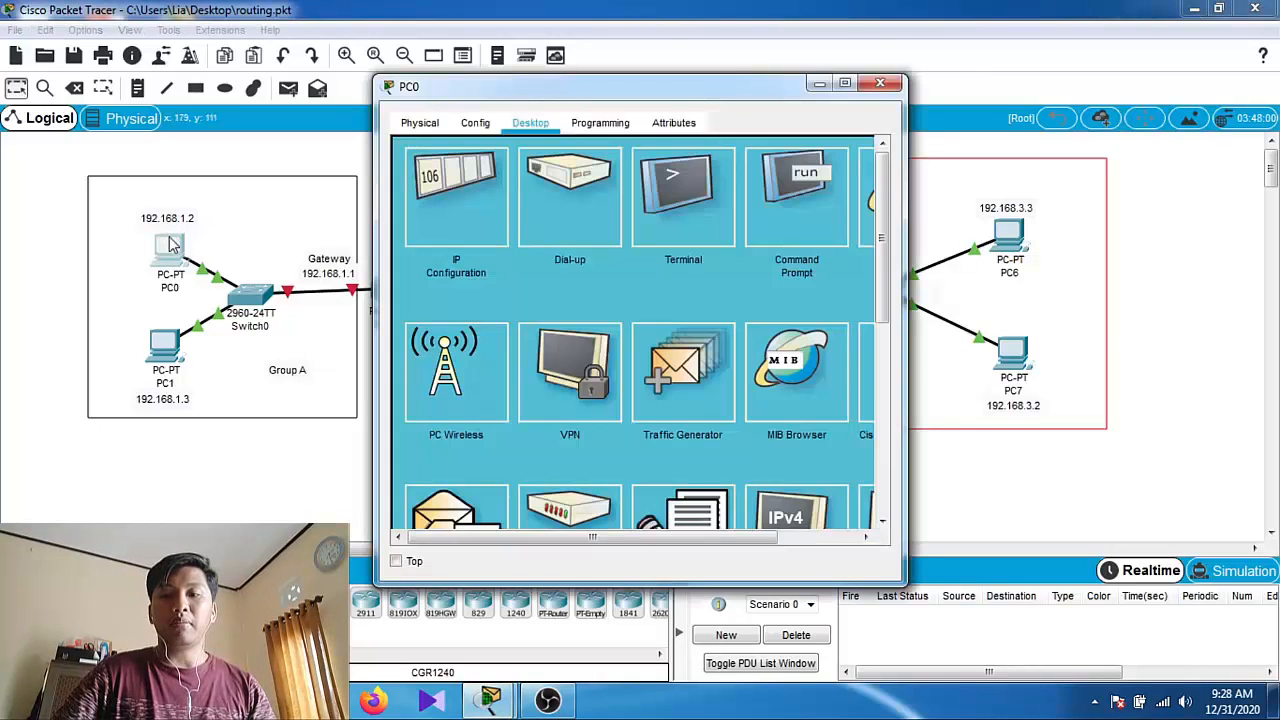
pyautogui.click(470, 124)
pyautogui.click(530, 122)
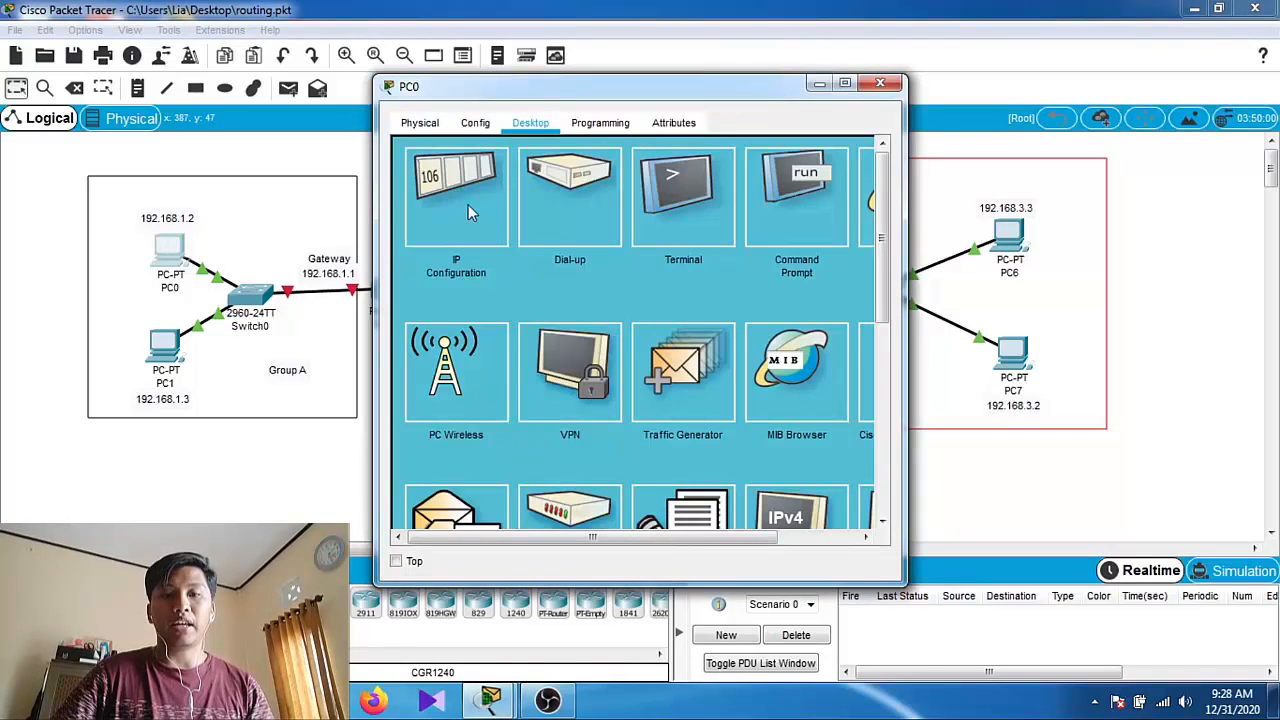
pyautogui.click(437, 194)
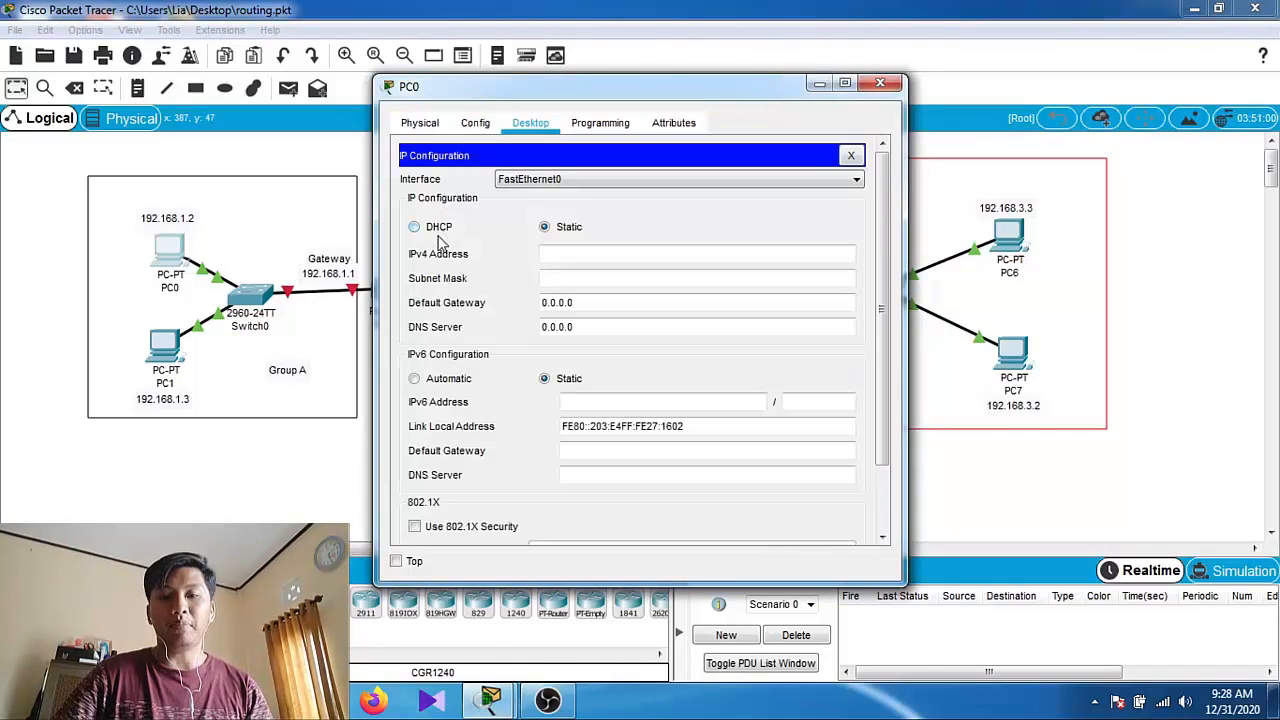
pyautogui.click(545, 254)
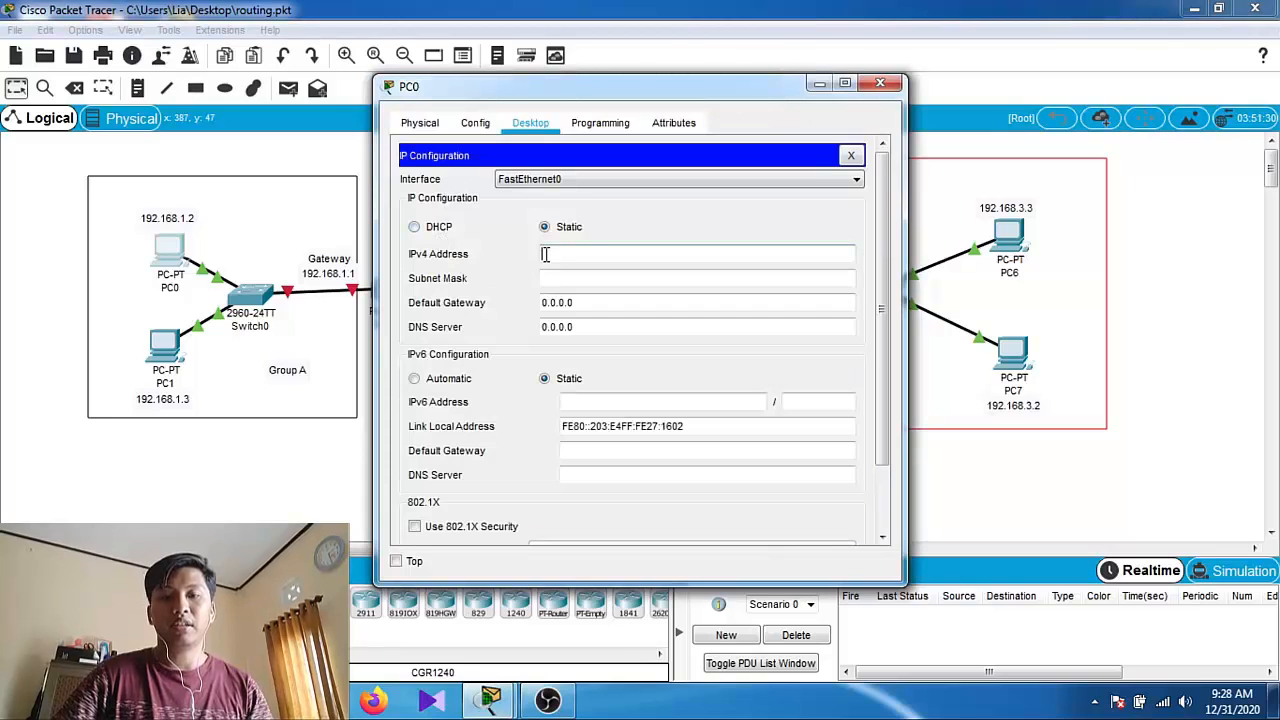
pyautogui.click(613, 277)
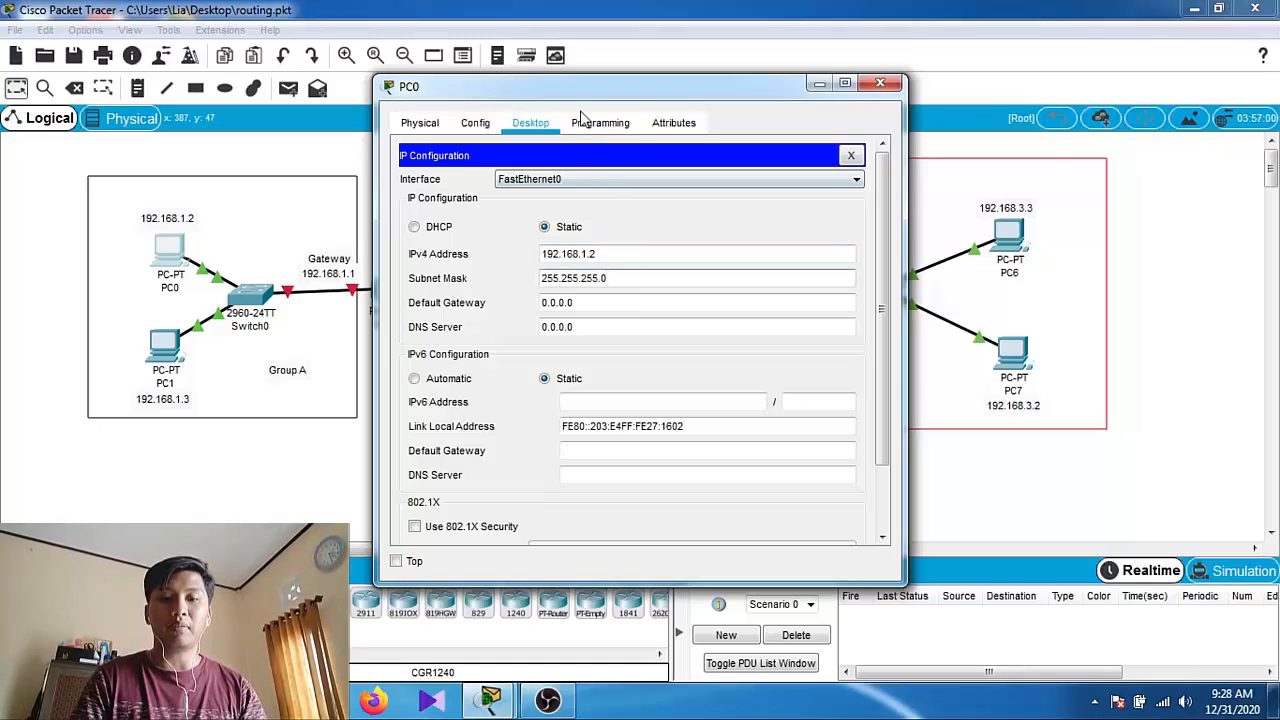
# Set PC0's IPv4 default gateway to 192.168.1.1 and close its configuration window
pyautogui.moveTo(580, 88); pyautogui.dragTo(599, 87)
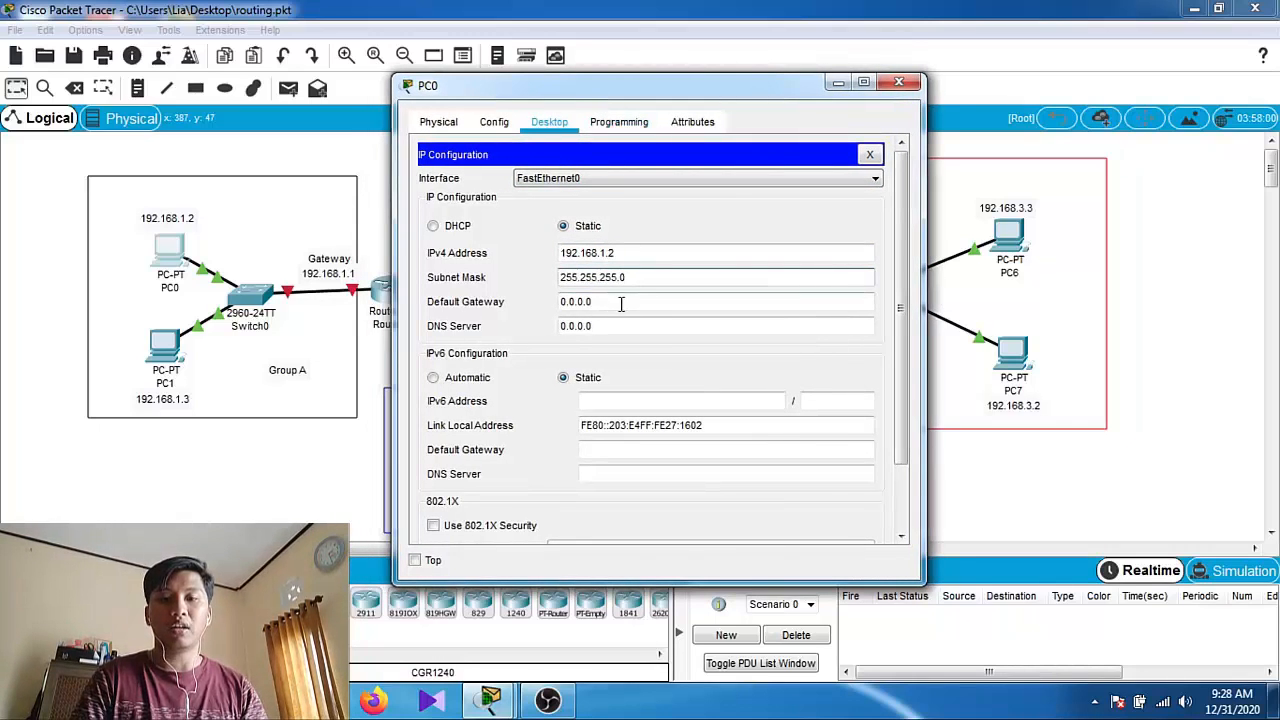
pyautogui.moveTo(620, 303); pyautogui.dragTo(540, 306)
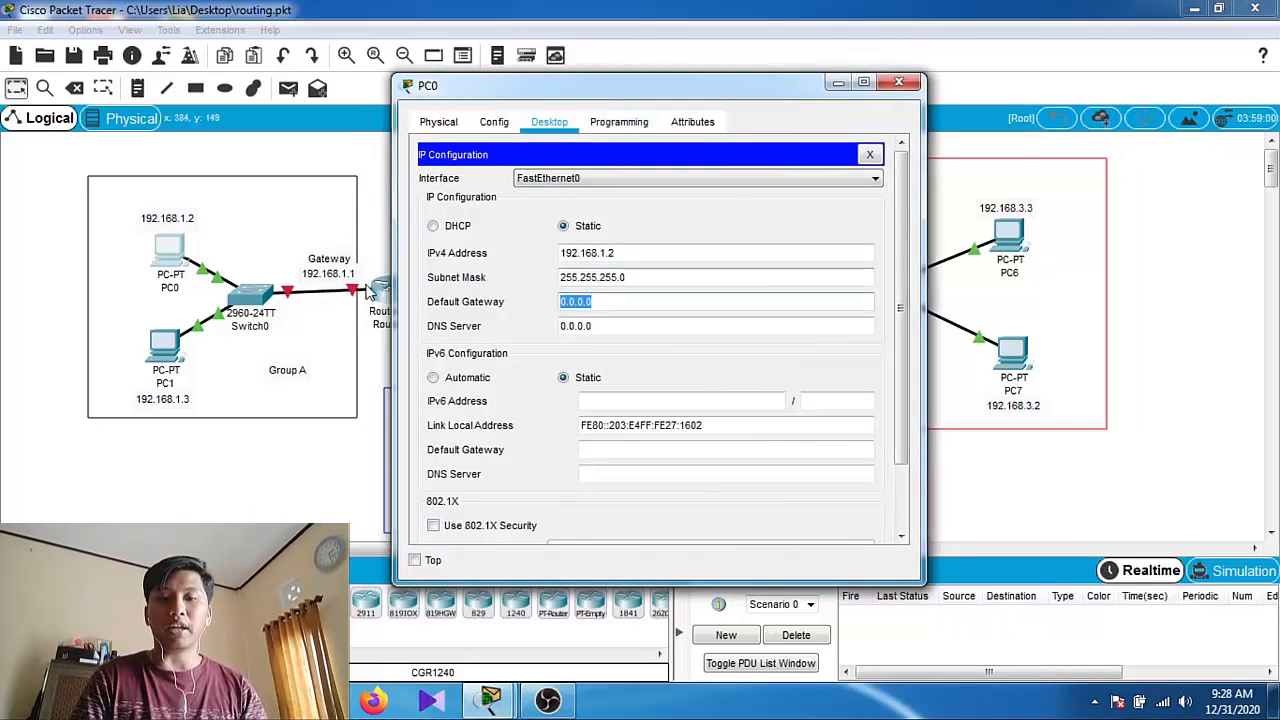
pyautogui.write('192.168.1.1')
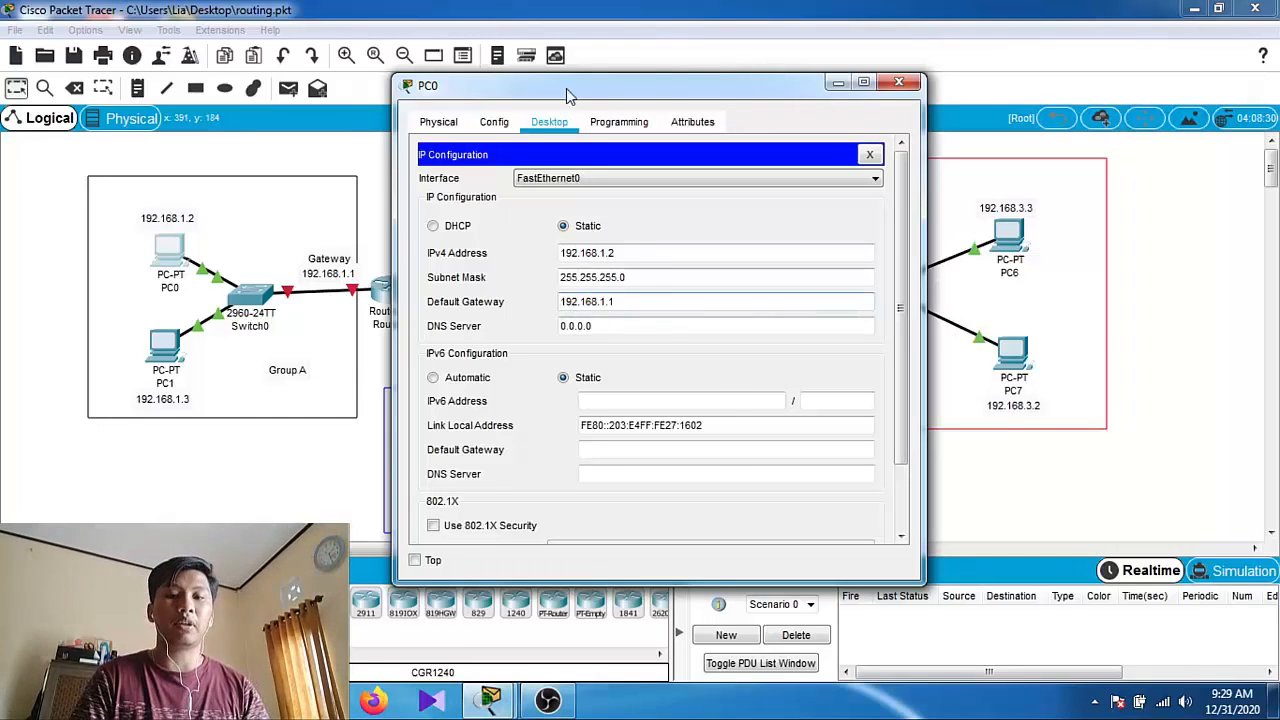
pyautogui.moveTo(573, 86); pyautogui.dragTo(779, 93)
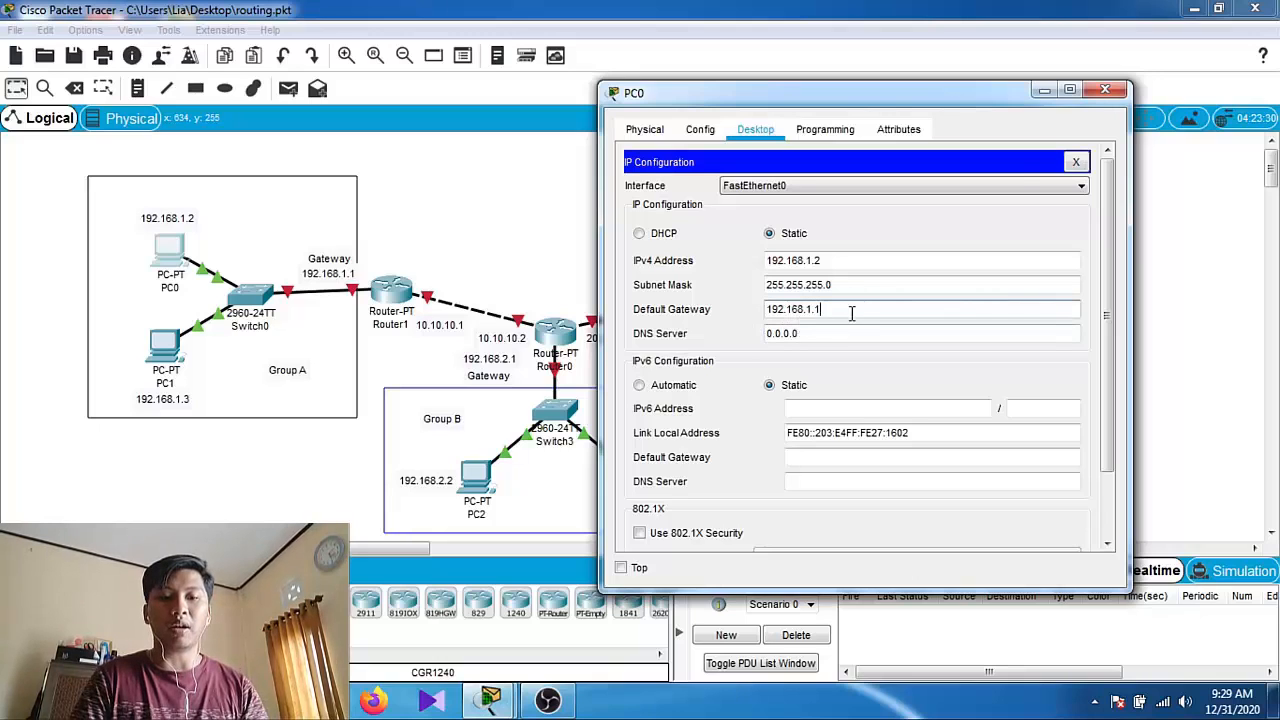
pyautogui.click(1106, 92)
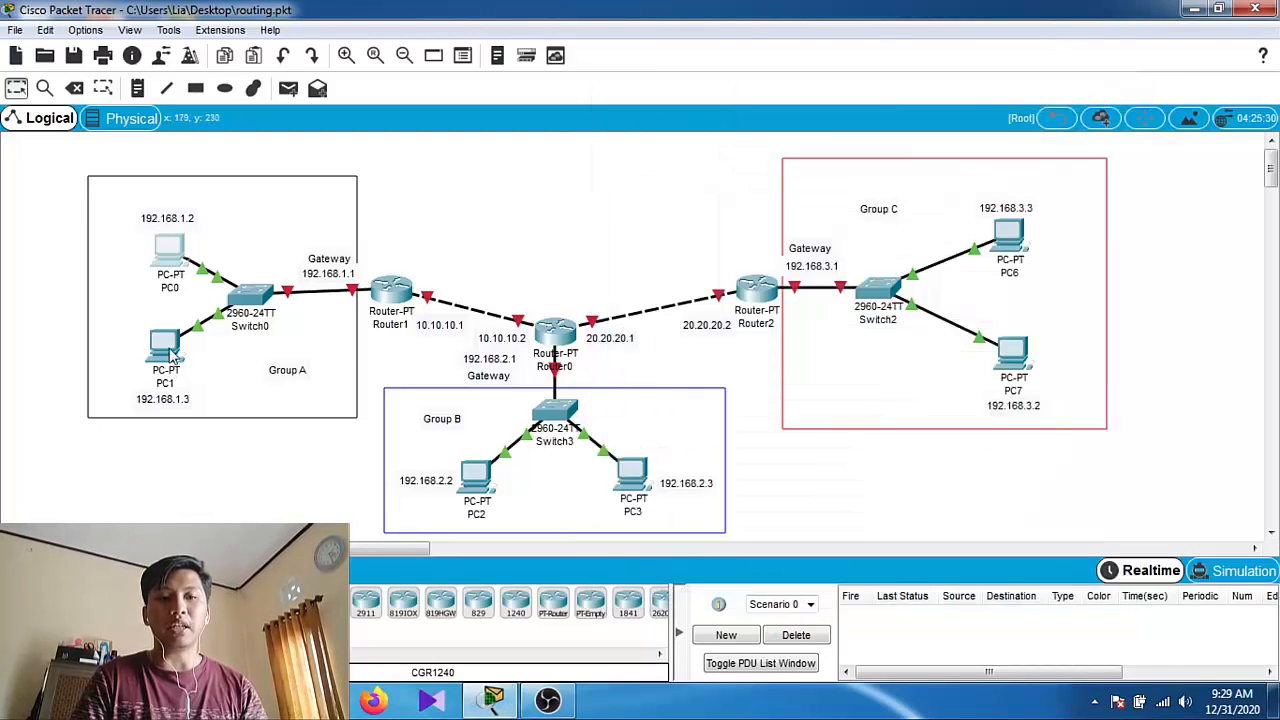
# Configure PC1 in Group A with IPv4 address 192.168.1.3, subnet mask 255.255.255.0 and default gateway 192.168.1.1
pyautogui.moveTo(172, 352)
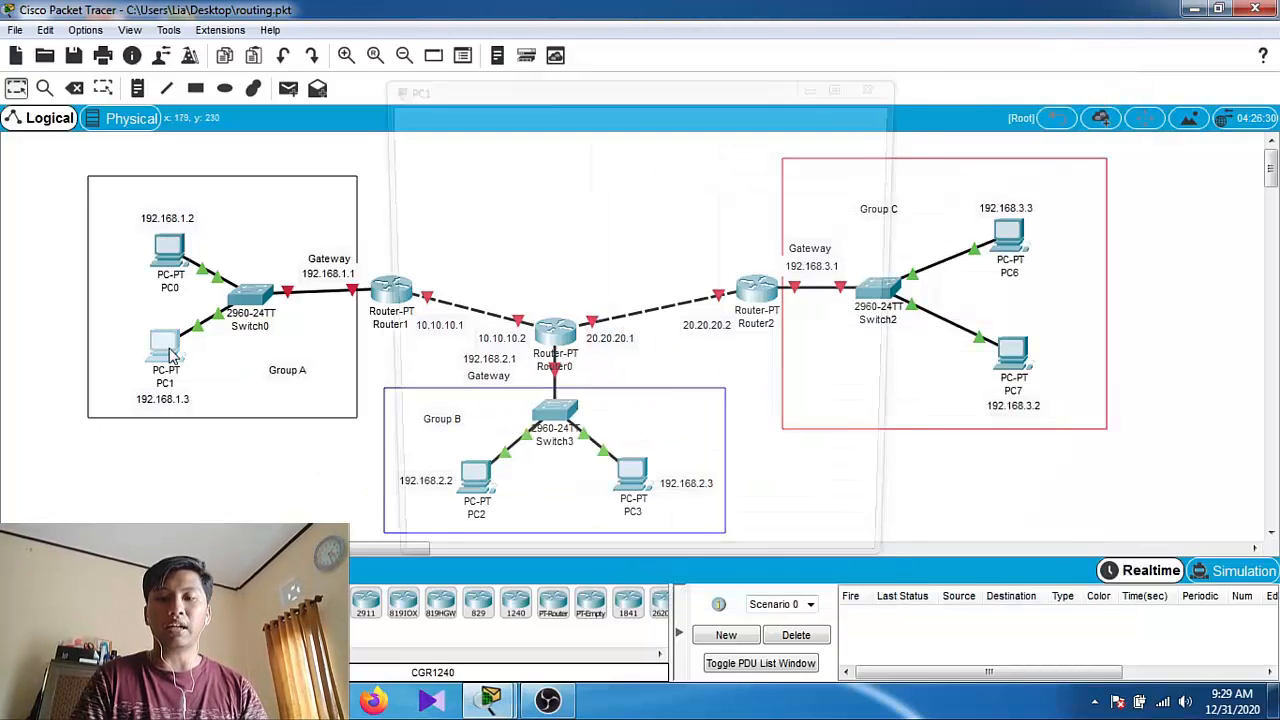
pyautogui.click(170, 352)
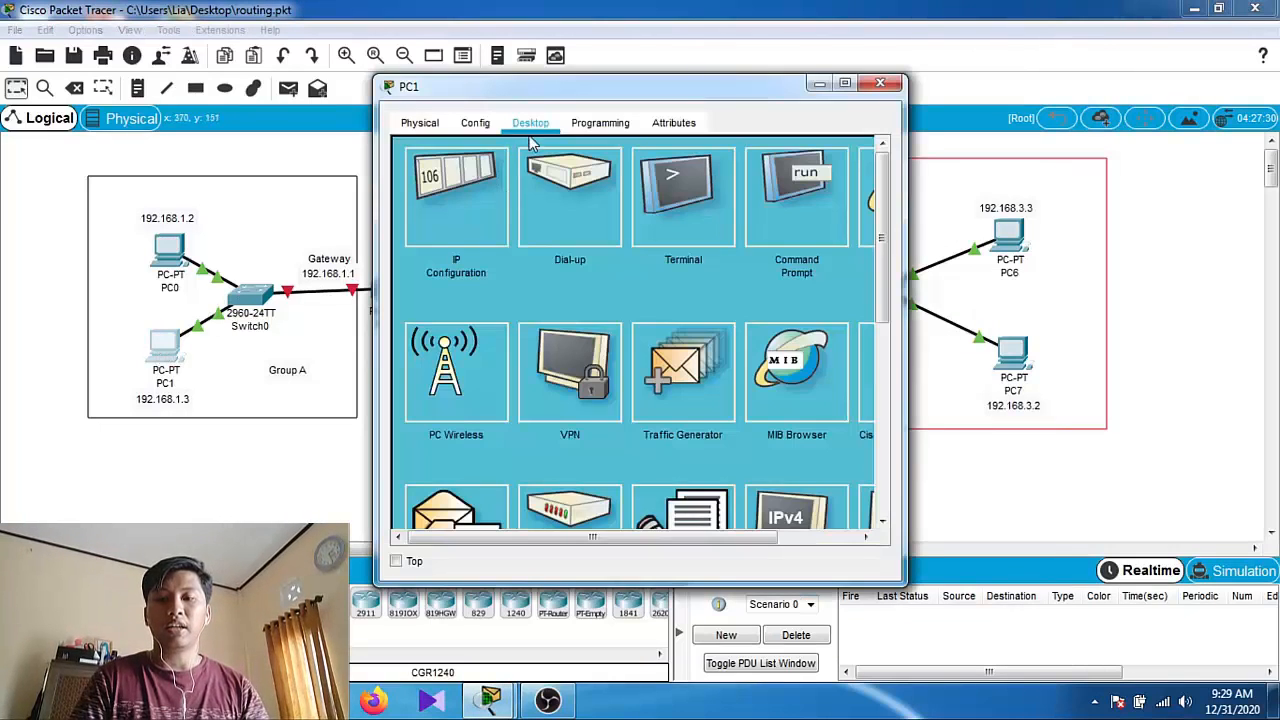
pyautogui.click(477, 202)
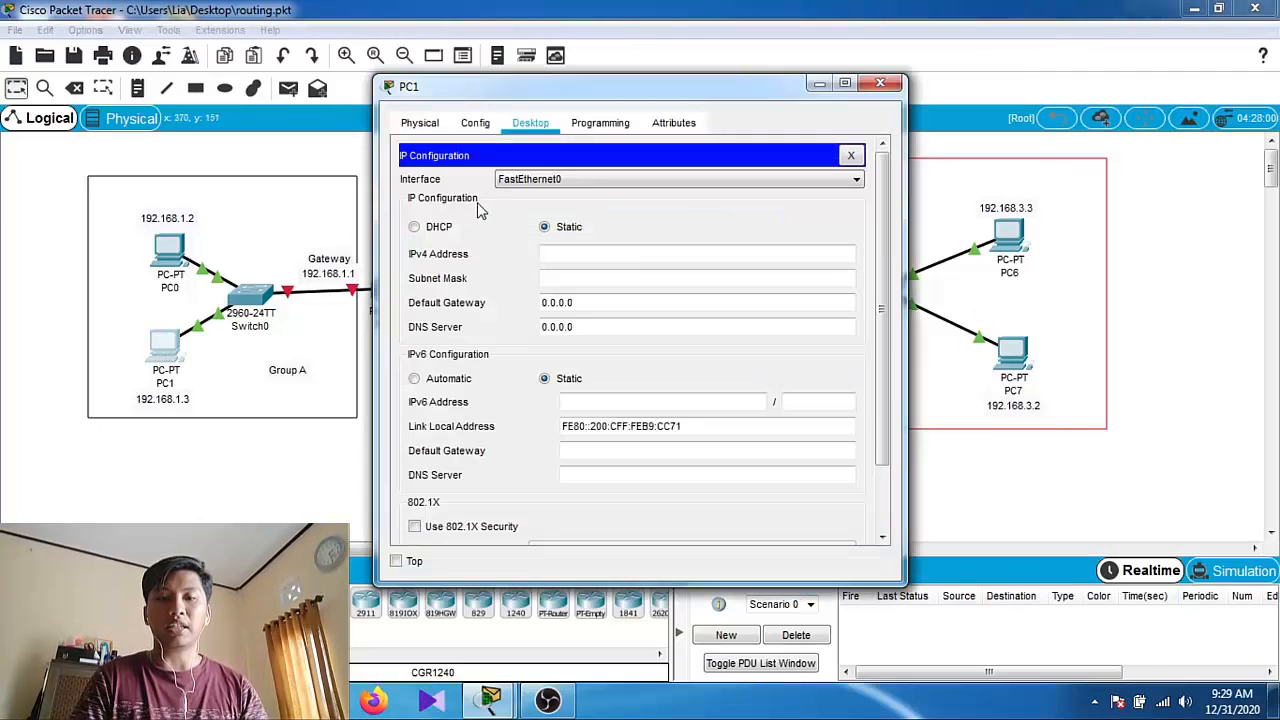
pyautogui.click(546, 256)
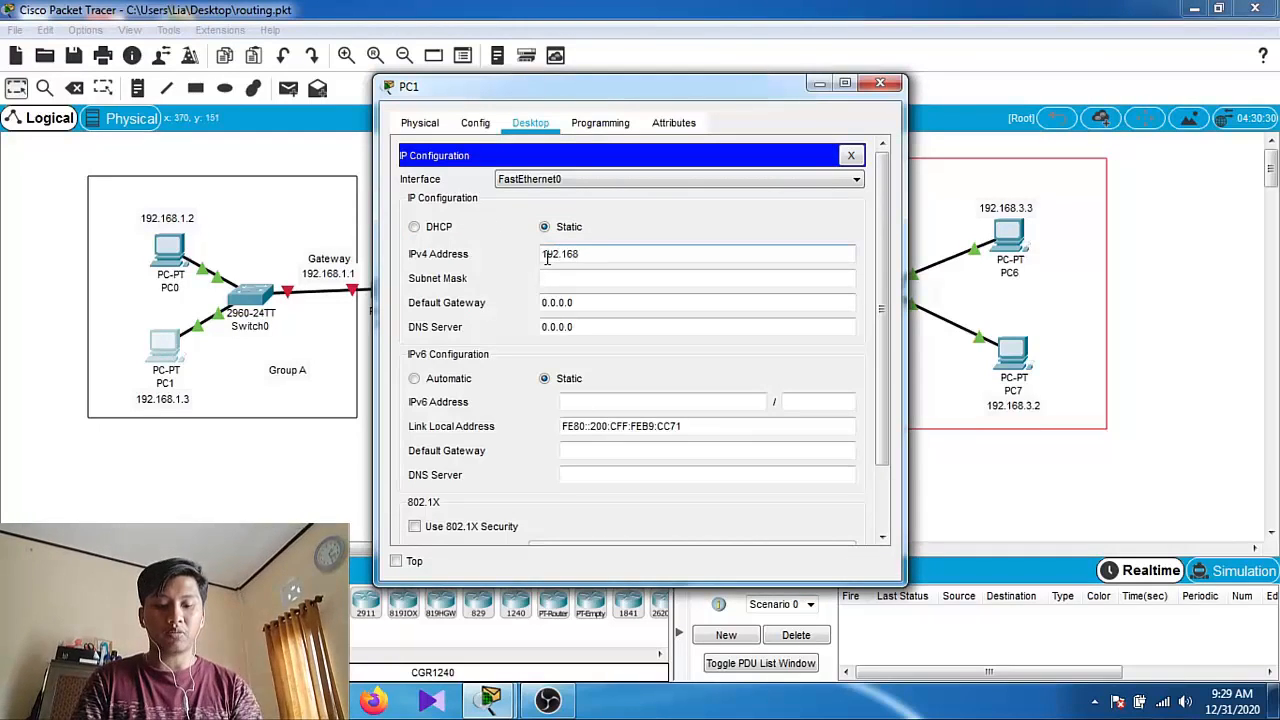
pyautogui.write('192.168.1.1')
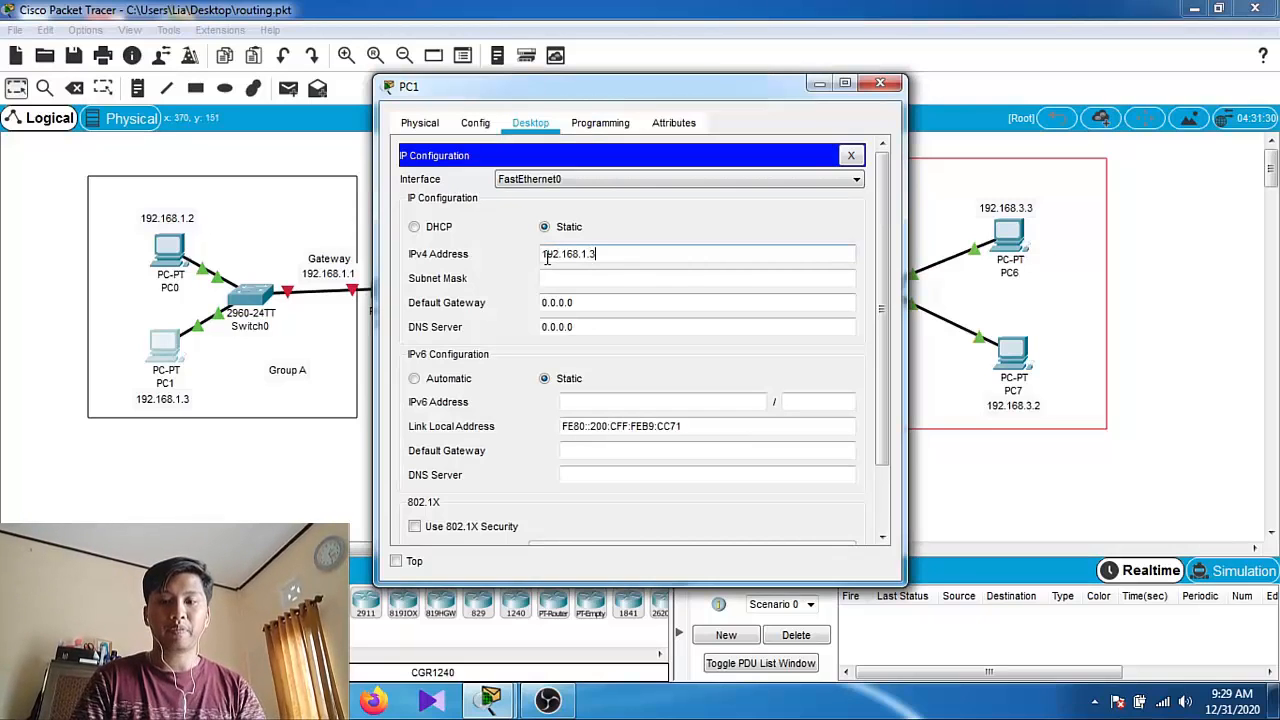
pyautogui.click(560, 269)
pyautogui.click(597, 303)
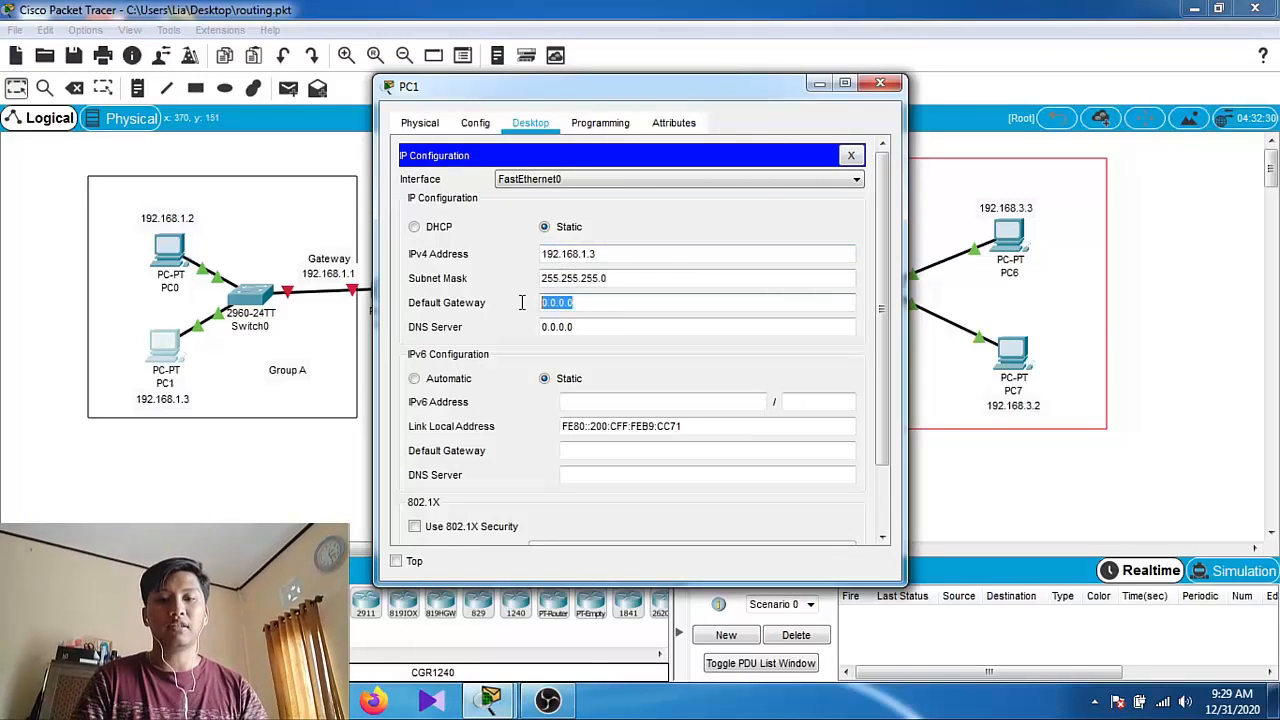
pyautogui.write('192.168.1.1')
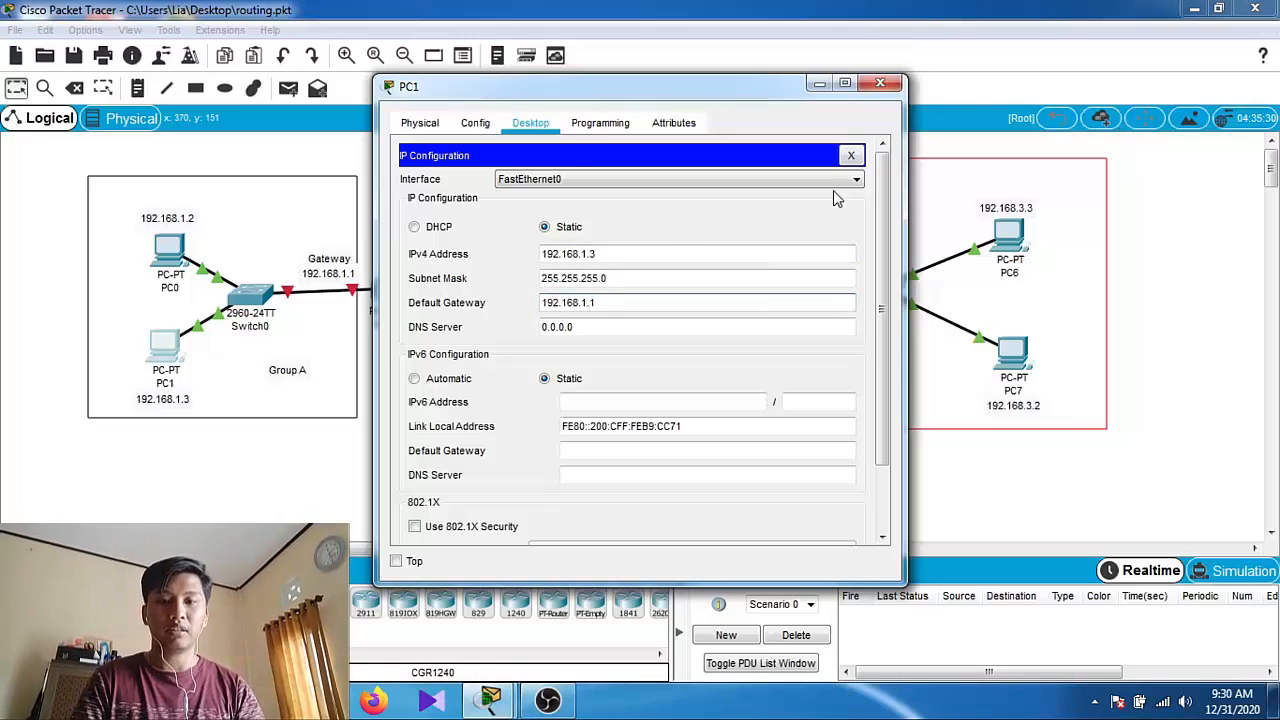
pyautogui.click(880, 82)
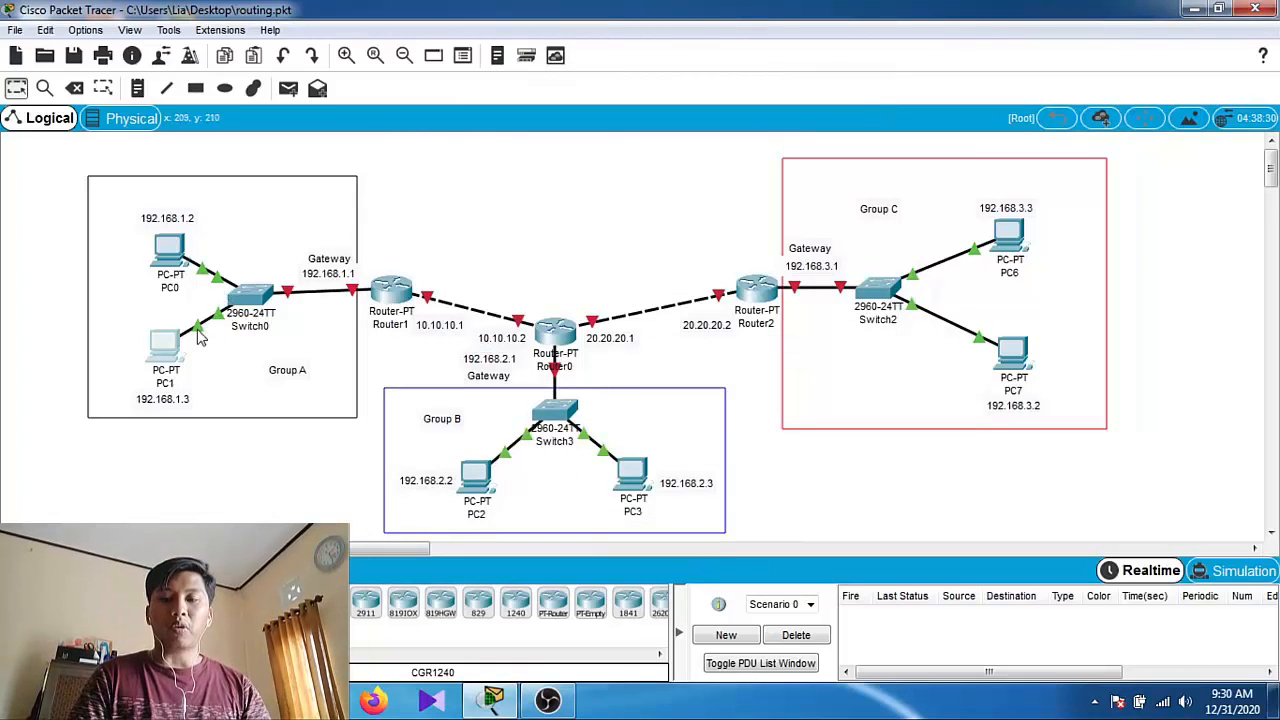
# Configure PC2 in Group B with IPv4 address 192.168.2.2, subnet mask 255.255.255.0 and default gateway 192.168.2.1
pyautogui.moveTo(199, 338)
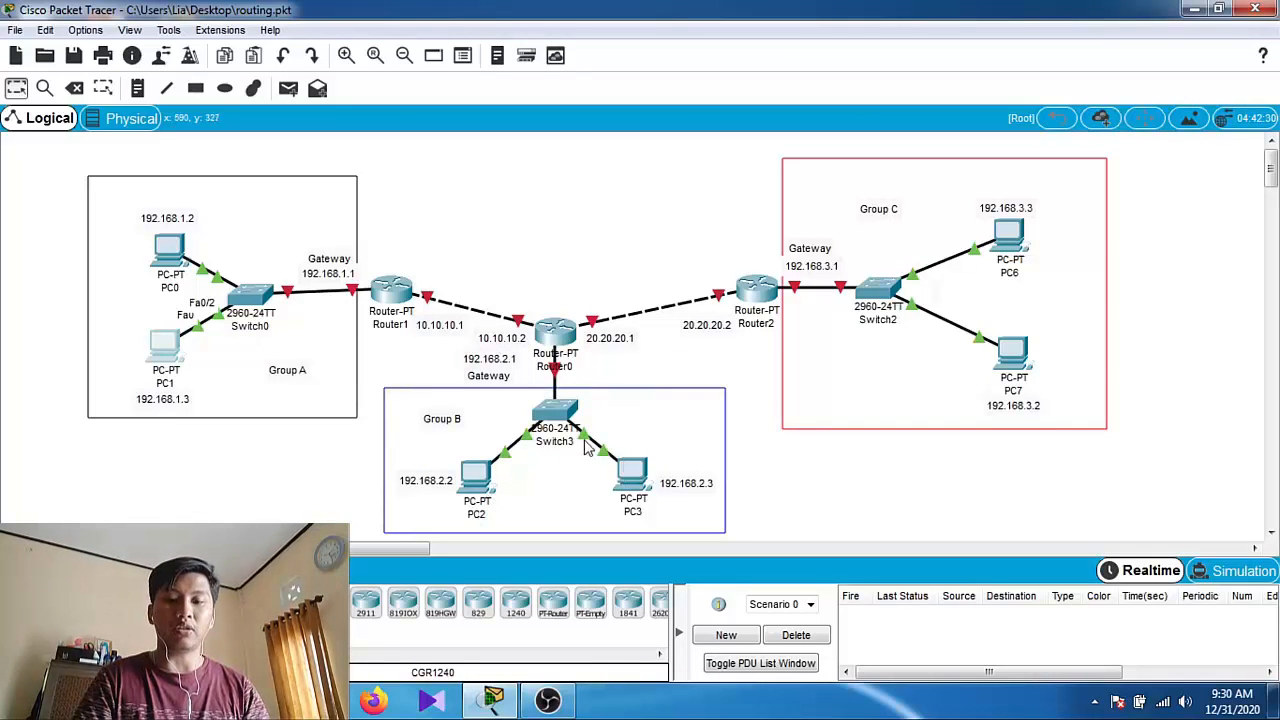
pyautogui.click(476, 474)
pyautogui.moveTo(584, 87); pyautogui.dragTo(738, 64)
pyautogui.click(617, 176)
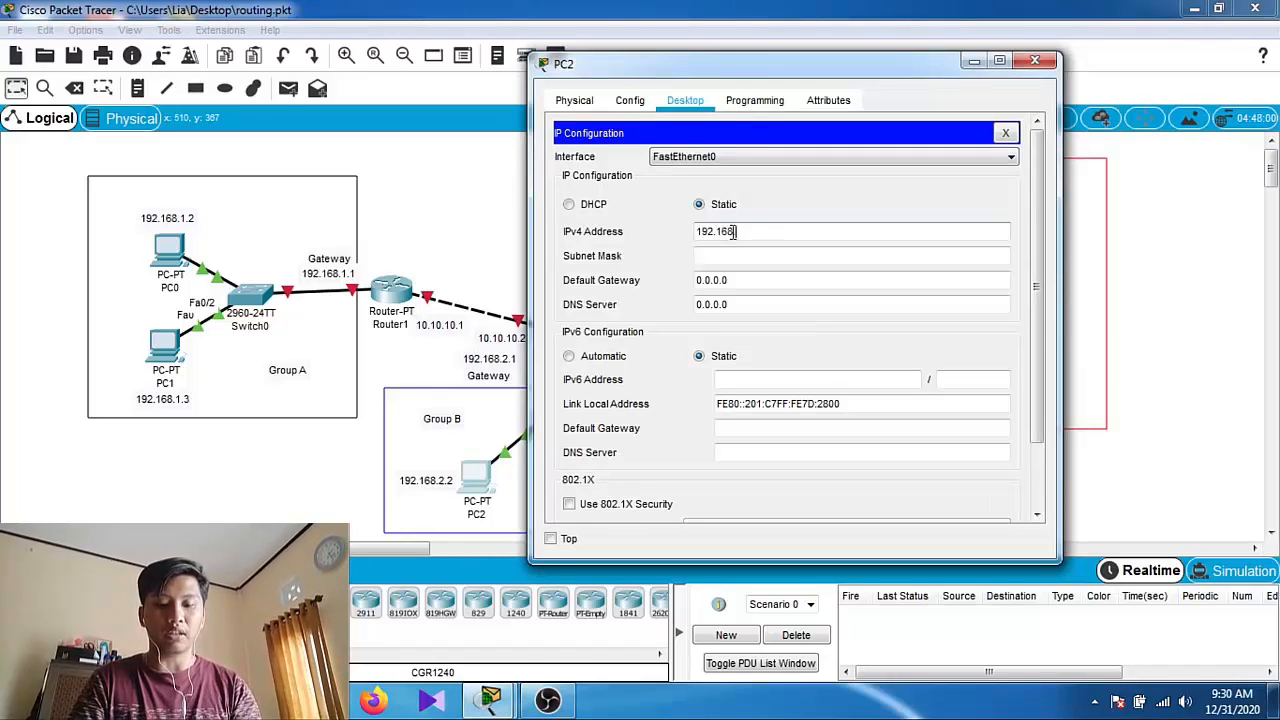
pyautogui.press('Tab')
pyautogui.press('Tab')
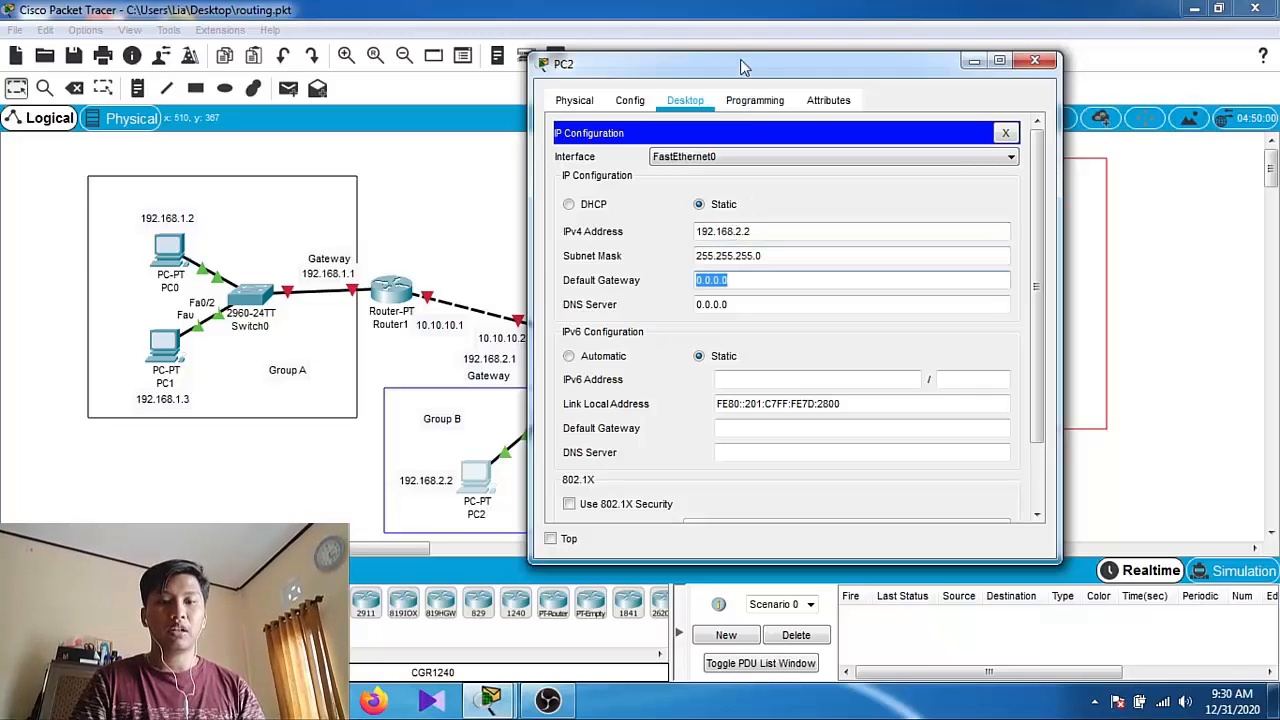
pyautogui.moveTo(738, 70); pyautogui.dragTo(826, 67)
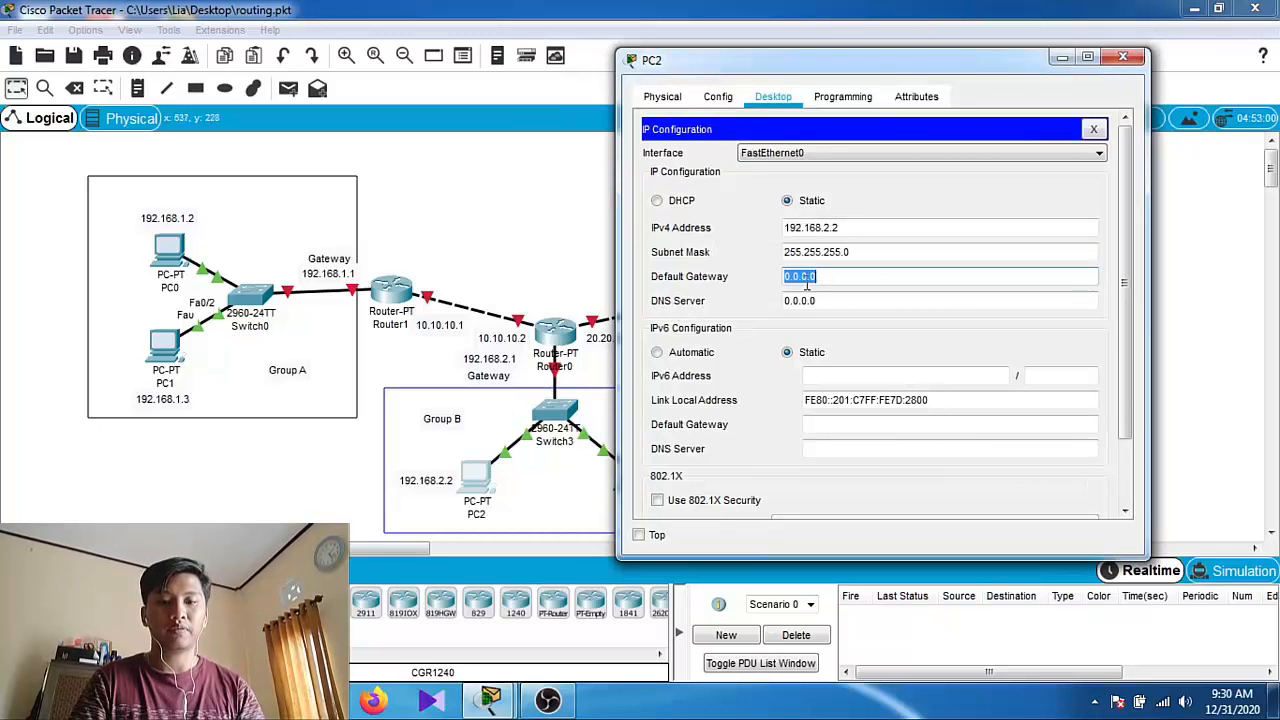
pyautogui.write('192.168.2.1')
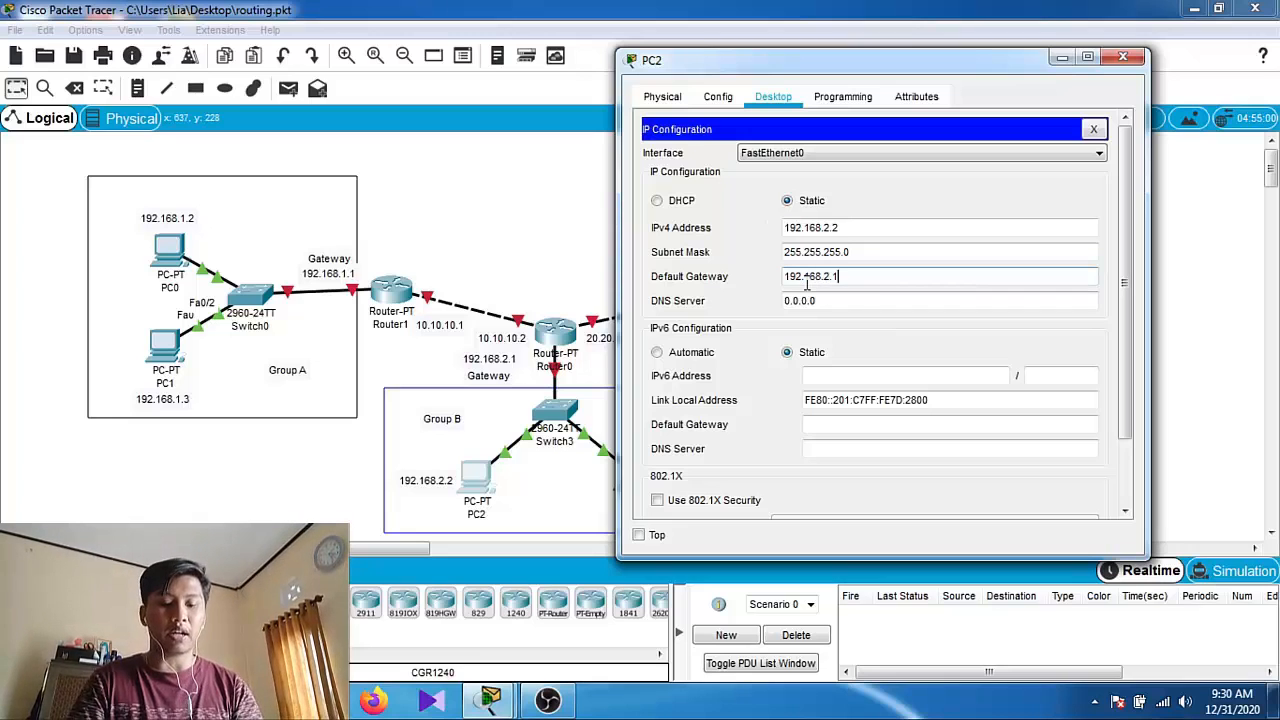
pyautogui.click(1122, 57)
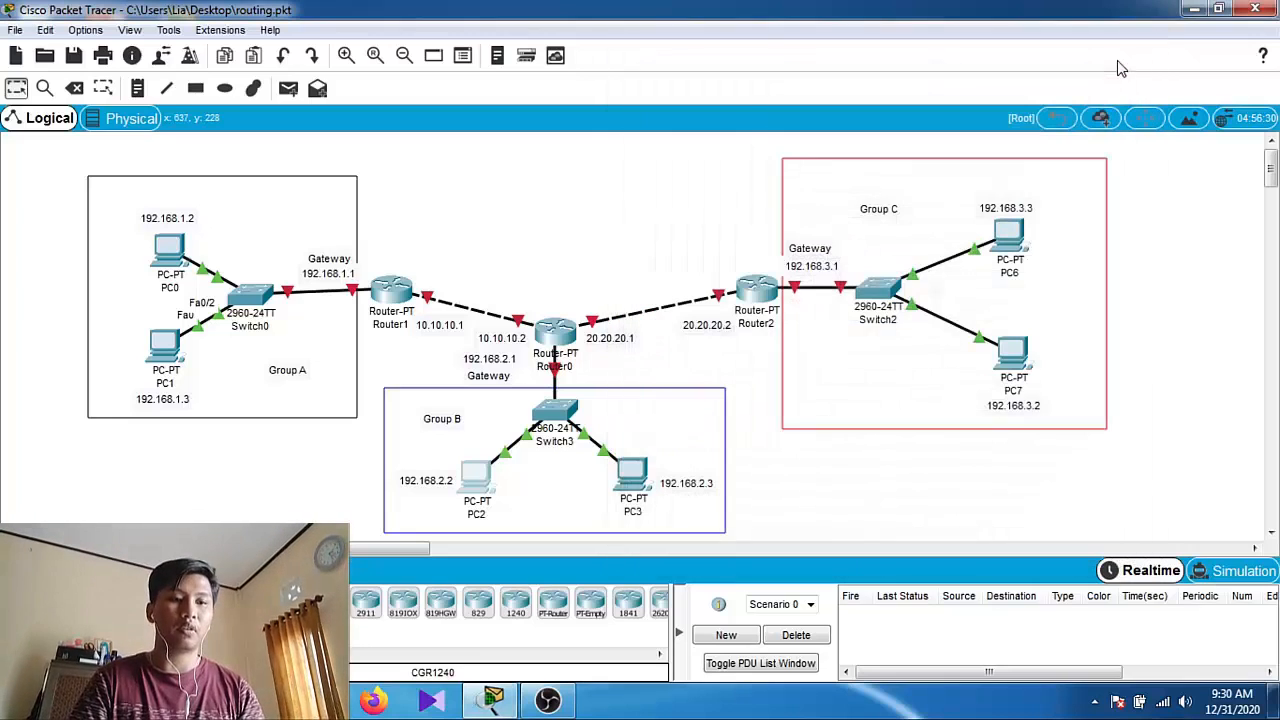
# Assign PC3 in Group B the static IPv4 address 192.168.2.3 with subnet mask 255.255.255.0
pyautogui.click(639, 474)
pyautogui.moveTo(718, 103); pyautogui.dragTo(1004, 83)
pyautogui.click(778, 176)
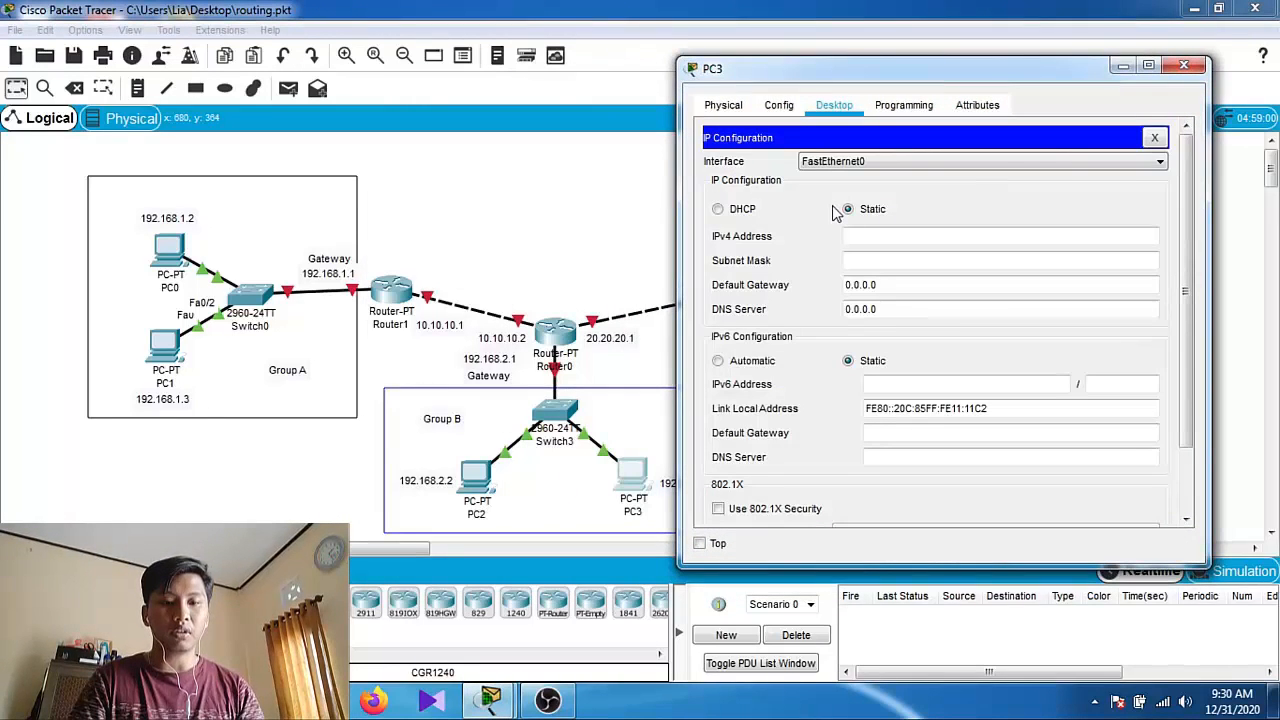
pyautogui.click(878, 237)
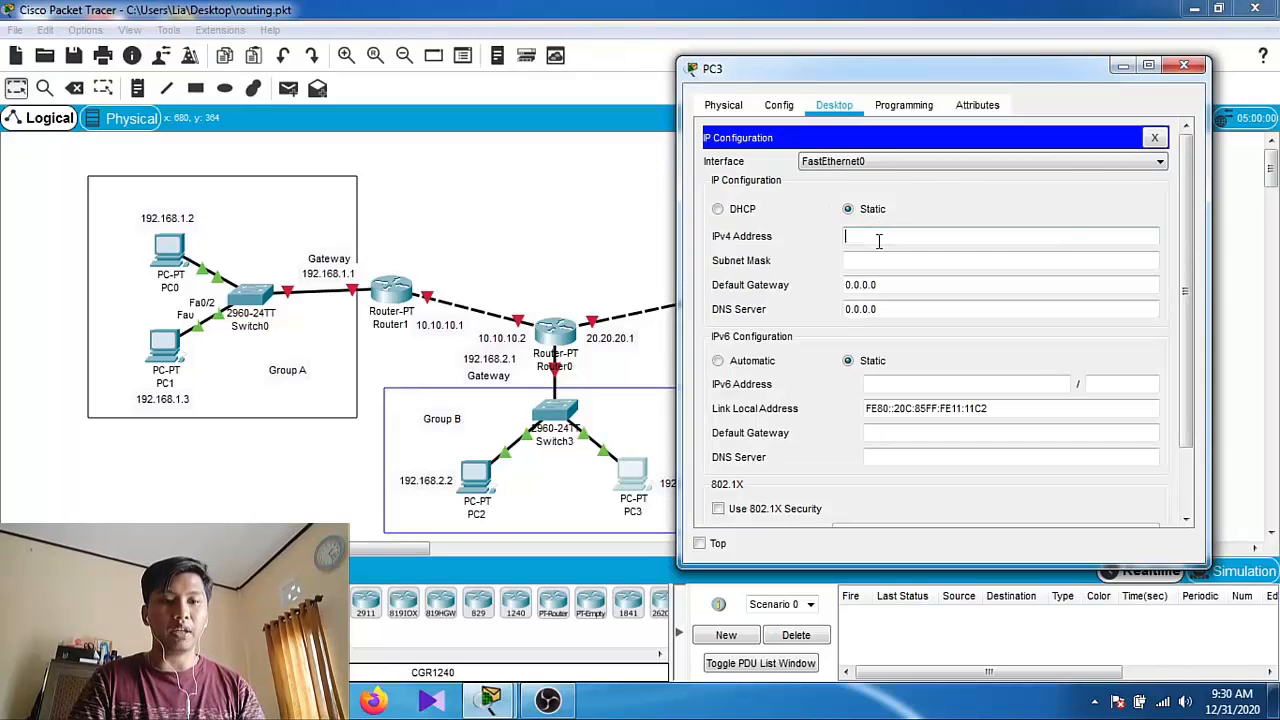
pyautogui.write('192.168')
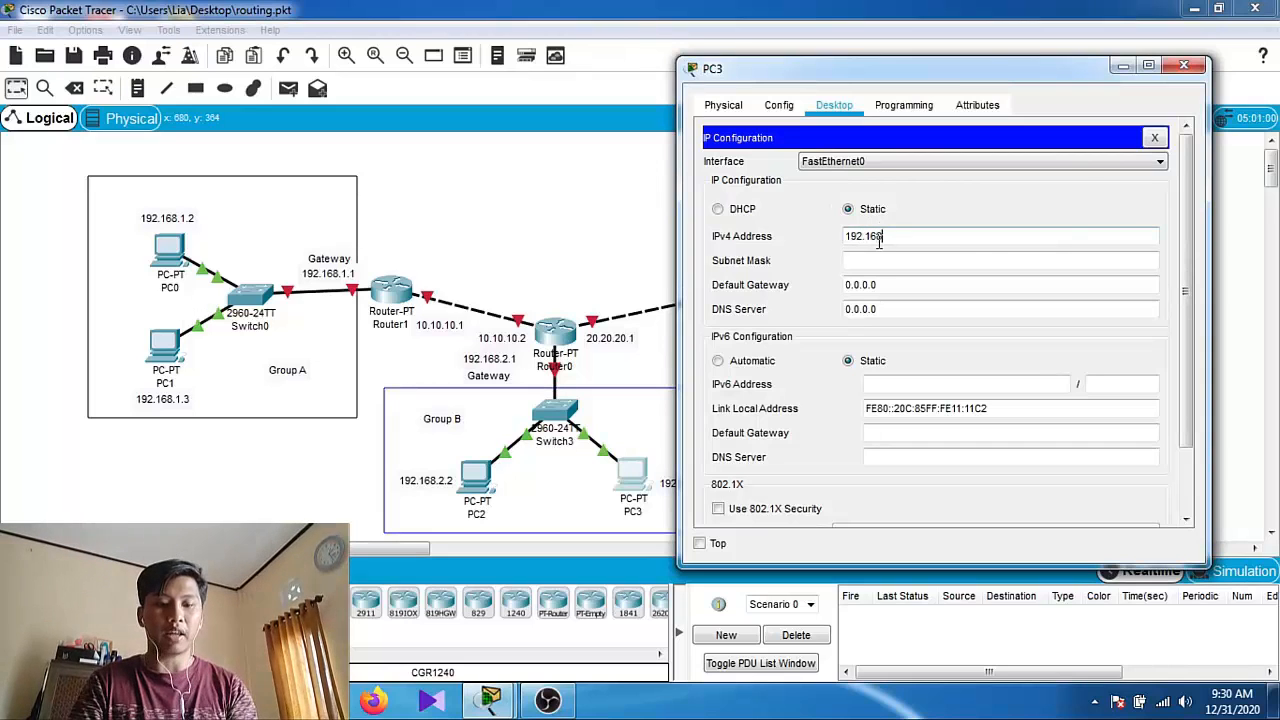
pyautogui.write('.2.3')
pyautogui.press('Tab')
# Set PC3's IPv4 default gateway to 192.168.2.1 and close its configuration window
pyautogui.press('Tab')
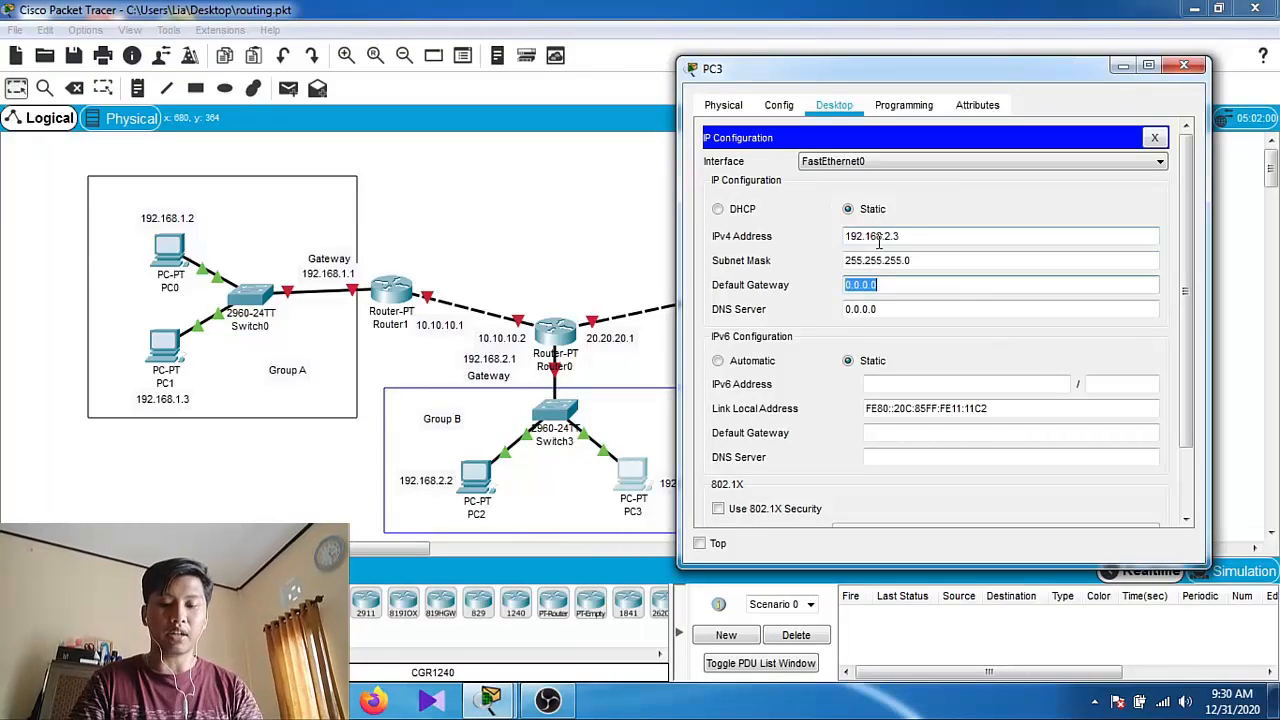
pyautogui.write('192')
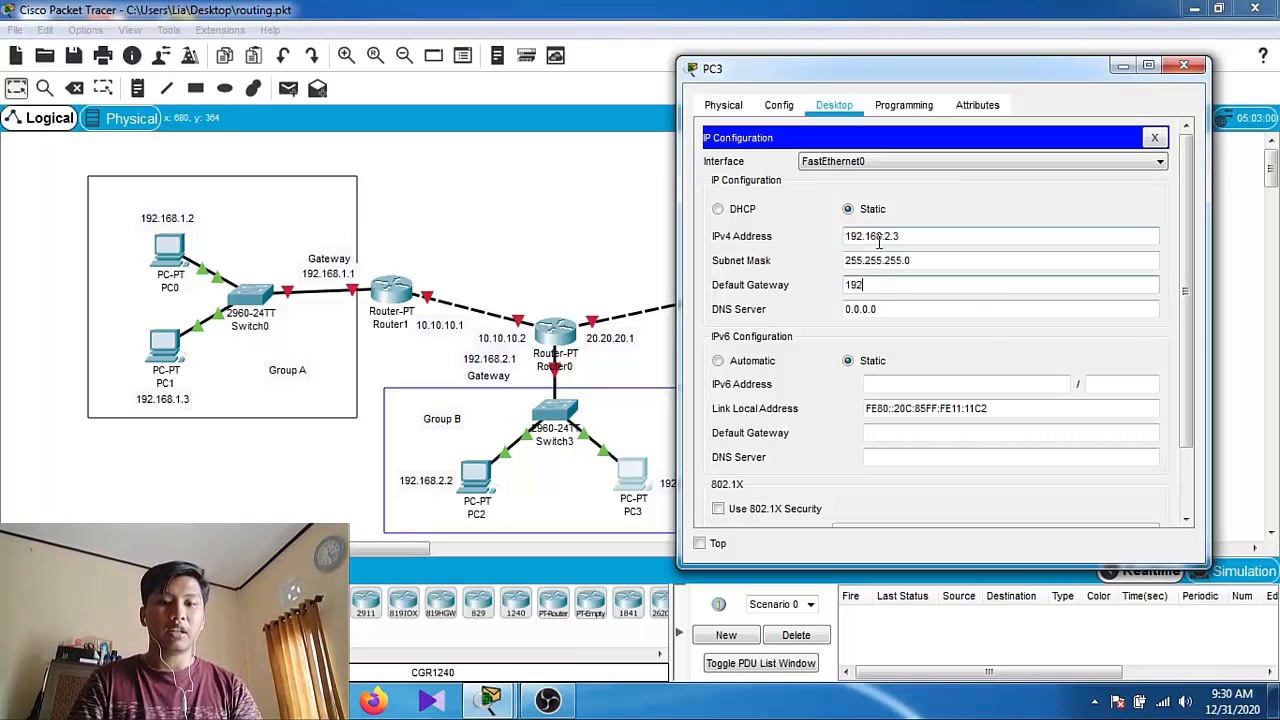
pyautogui.write('.168.2.1')
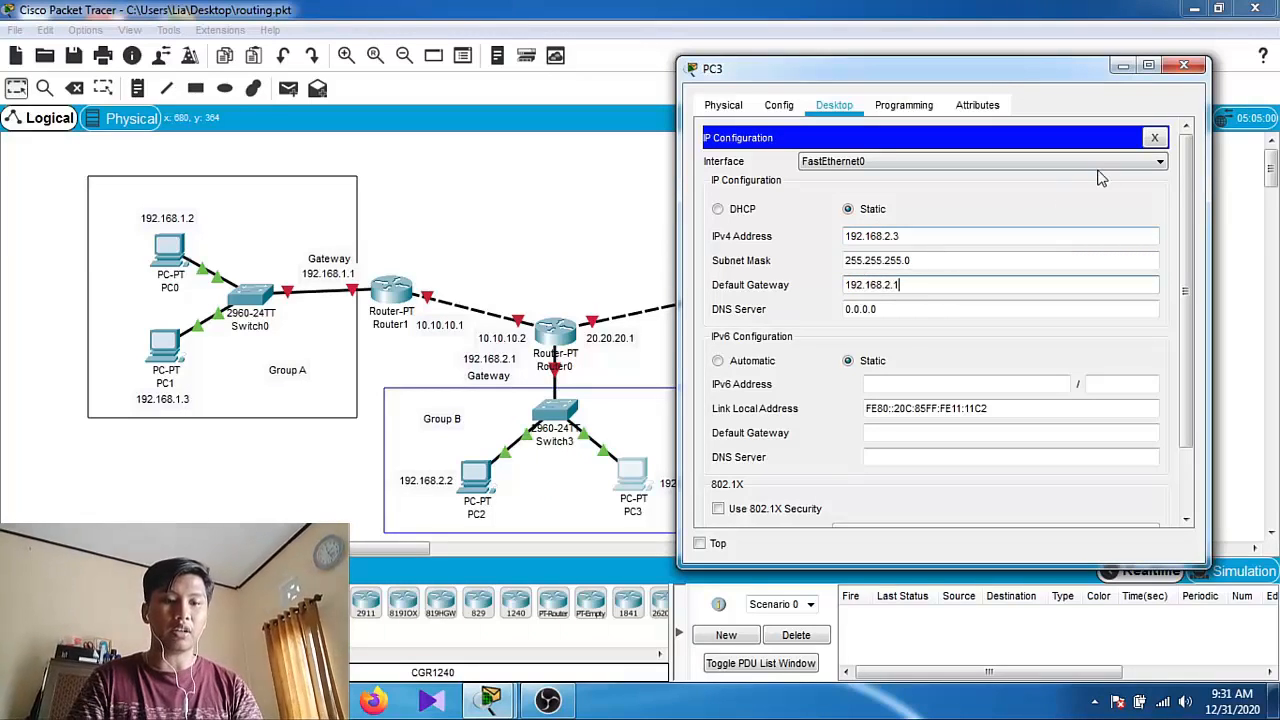
pyautogui.click(1154, 137)
pyautogui.click(1184, 65)
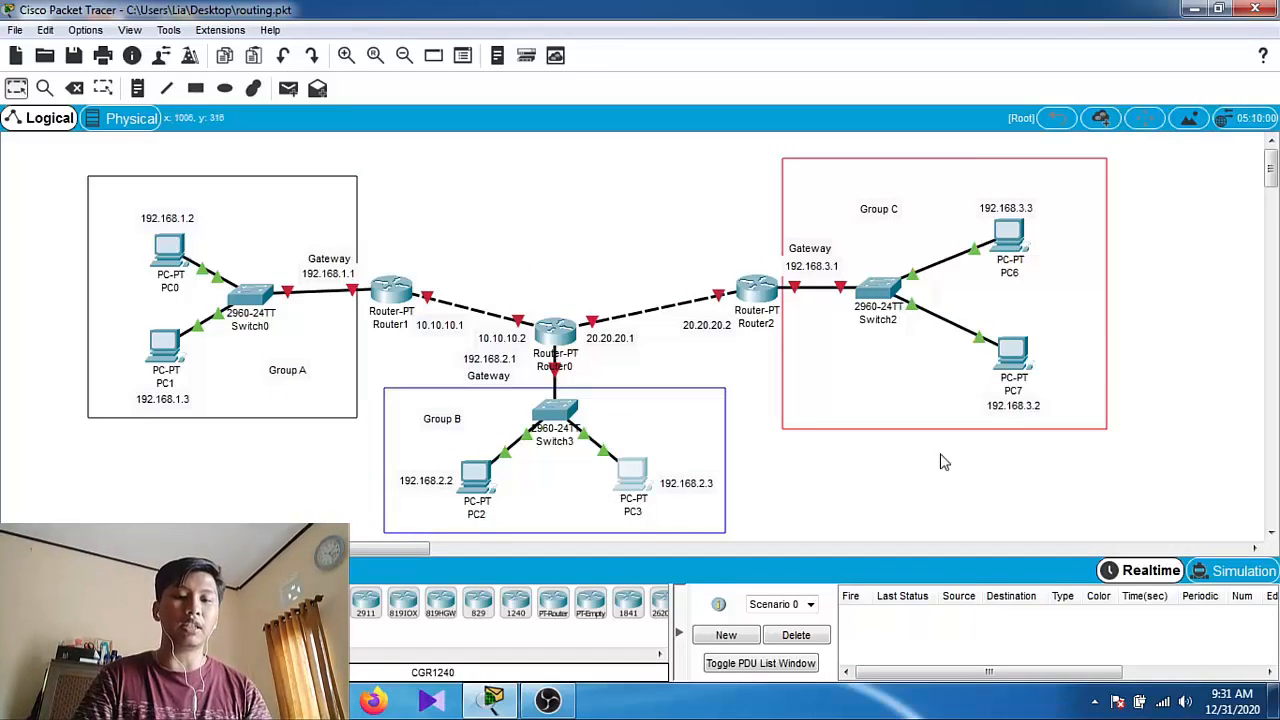
# Configure PC7 in Group C with IPv4 address 192.168.3.2, subnet mask 255.255.255.0 and default gateway 192.168.3.1
pyautogui.click(1012, 352)
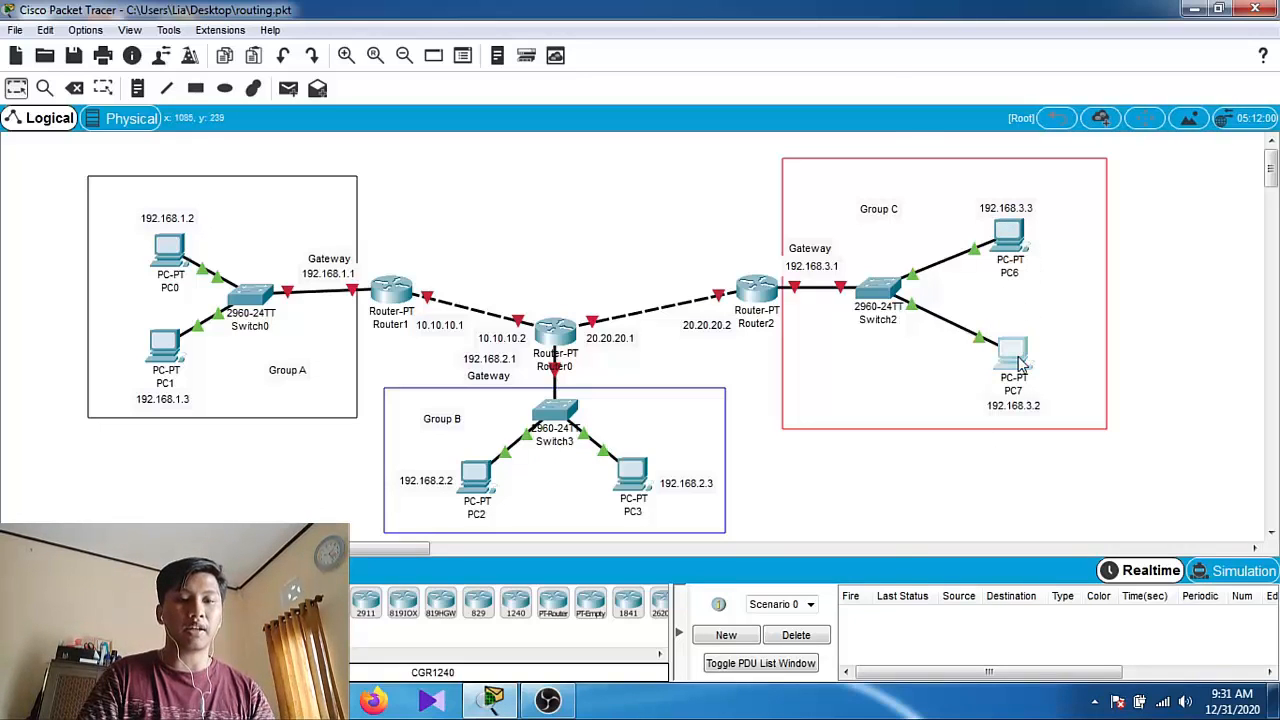
pyautogui.moveTo(757, 104); pyautogui.dragTo(598, 99)
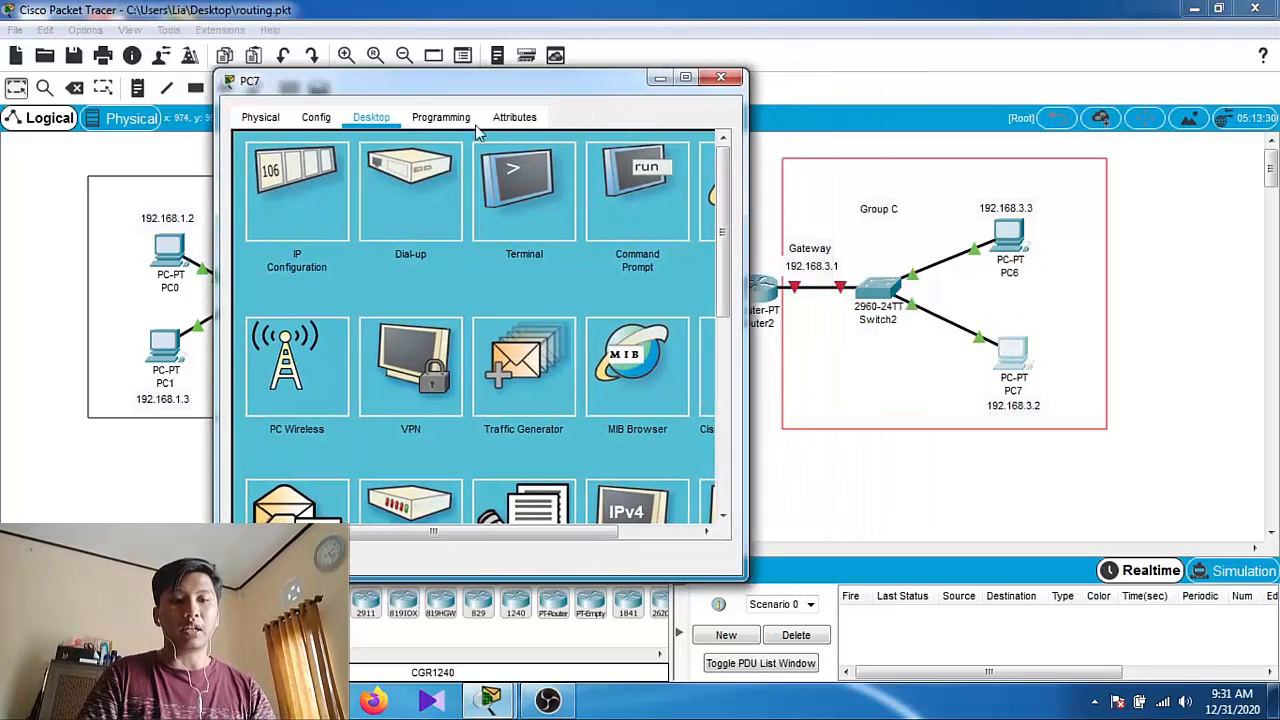
pyautogui.click(390, 182)
pyautogui.click(587, 274)
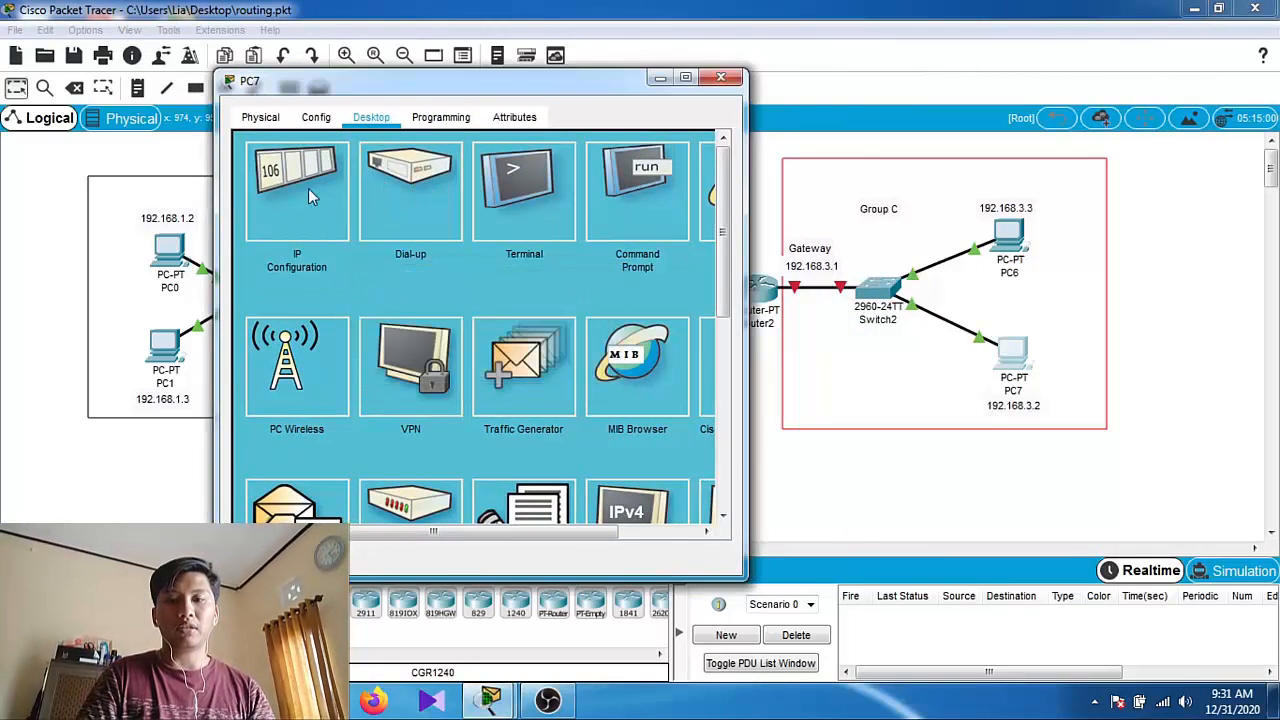
pyautogui.click(300, 188)
pyautogui.click(400, 250)
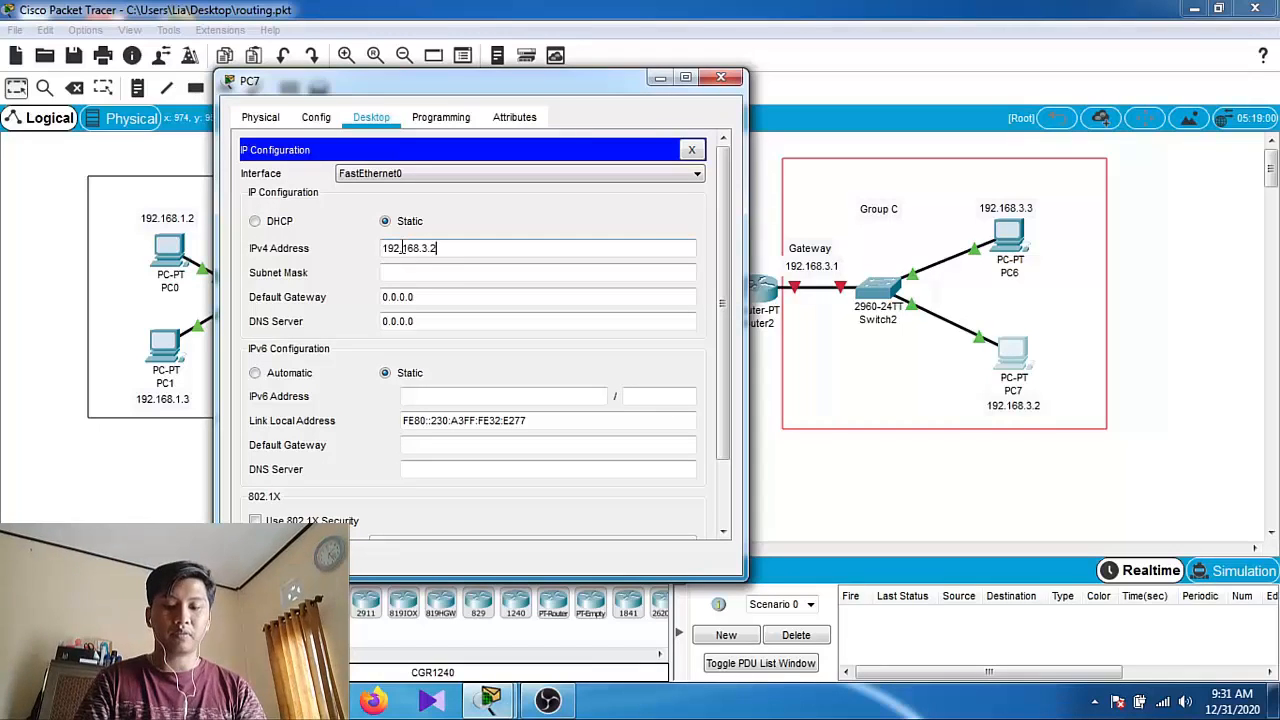
pyautogui.write('192.168.3.2')
pyautogui.press('Tab')
pyautogui.press('Tab')
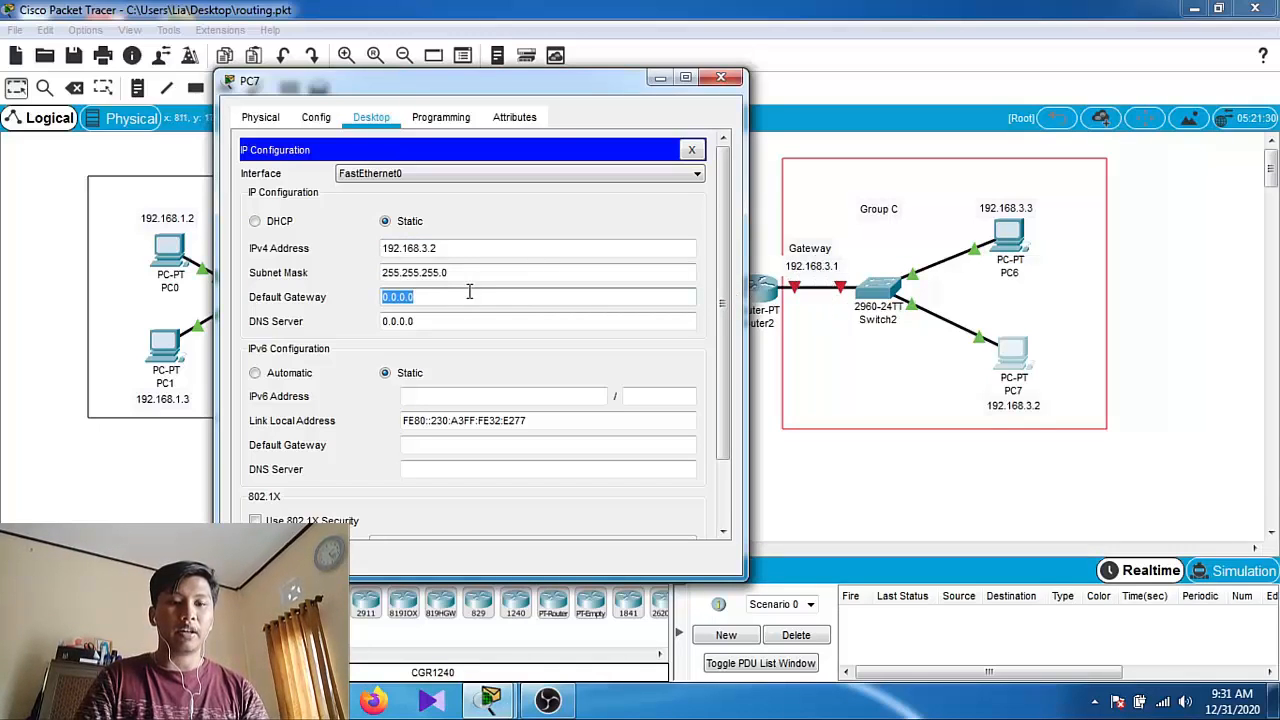
pyautogui.write('192.168.3.1')
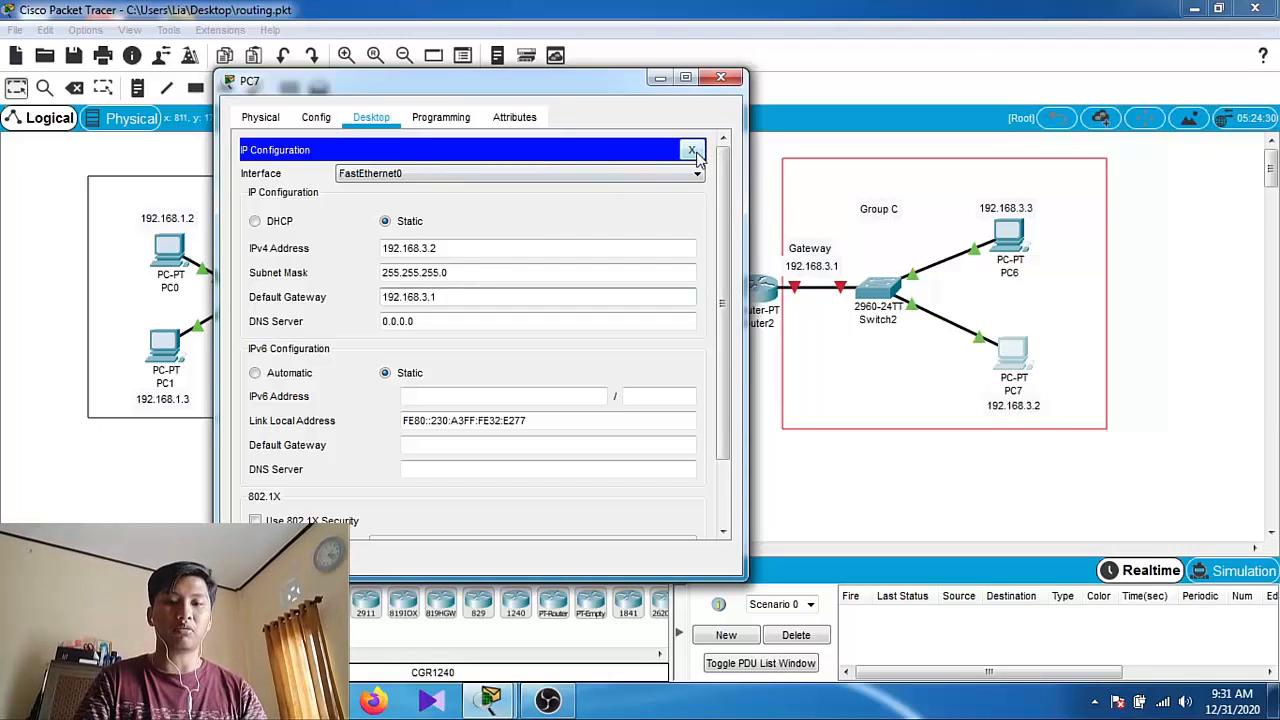
pyautogui.click(692, 151)
pyautogui.click(720, 77)
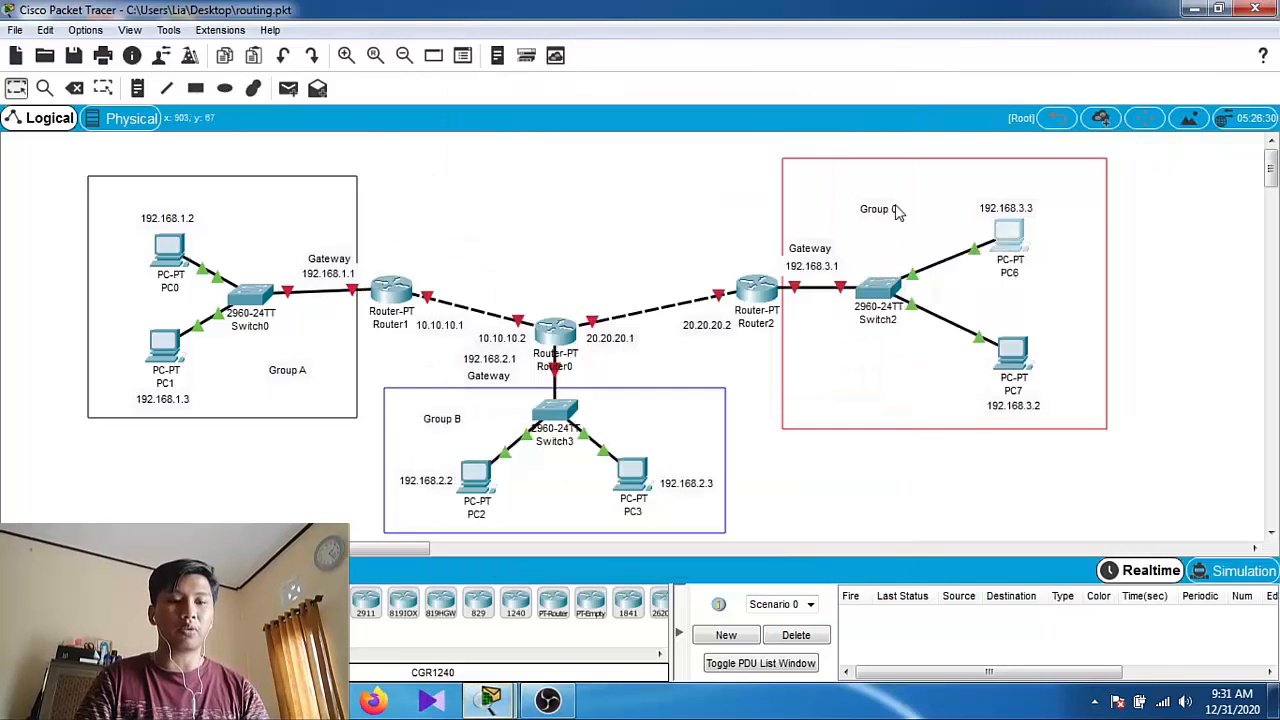
# Configure PC6 in Group C with IPv4 address 192.168.3.3, subnet mask 255.255.255.0 and default gateway 192.168.3.1
pyautogui.click(1012, 258)
pyautogui.moveTo(760, 80); pyautogui.dragTo(585, 78)
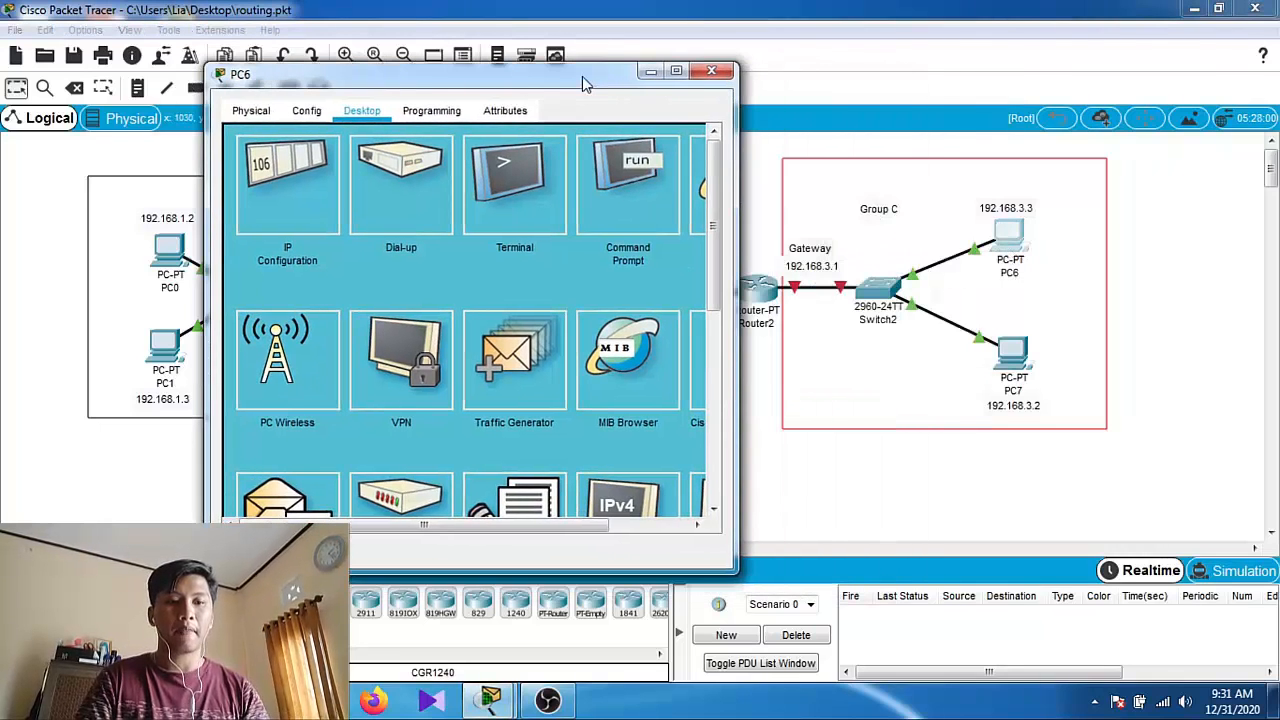
pyautogui.click(313, 169)
pyautogui.click(390, 245)
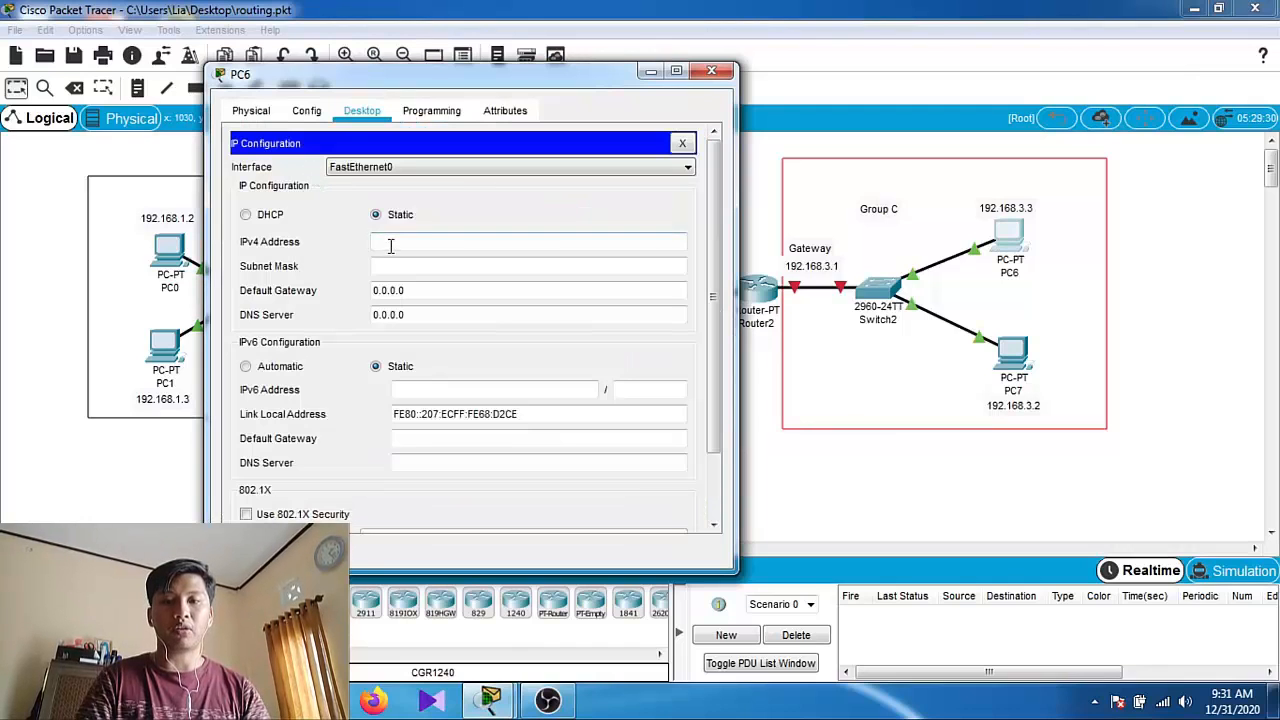
pyautogui.write('192')
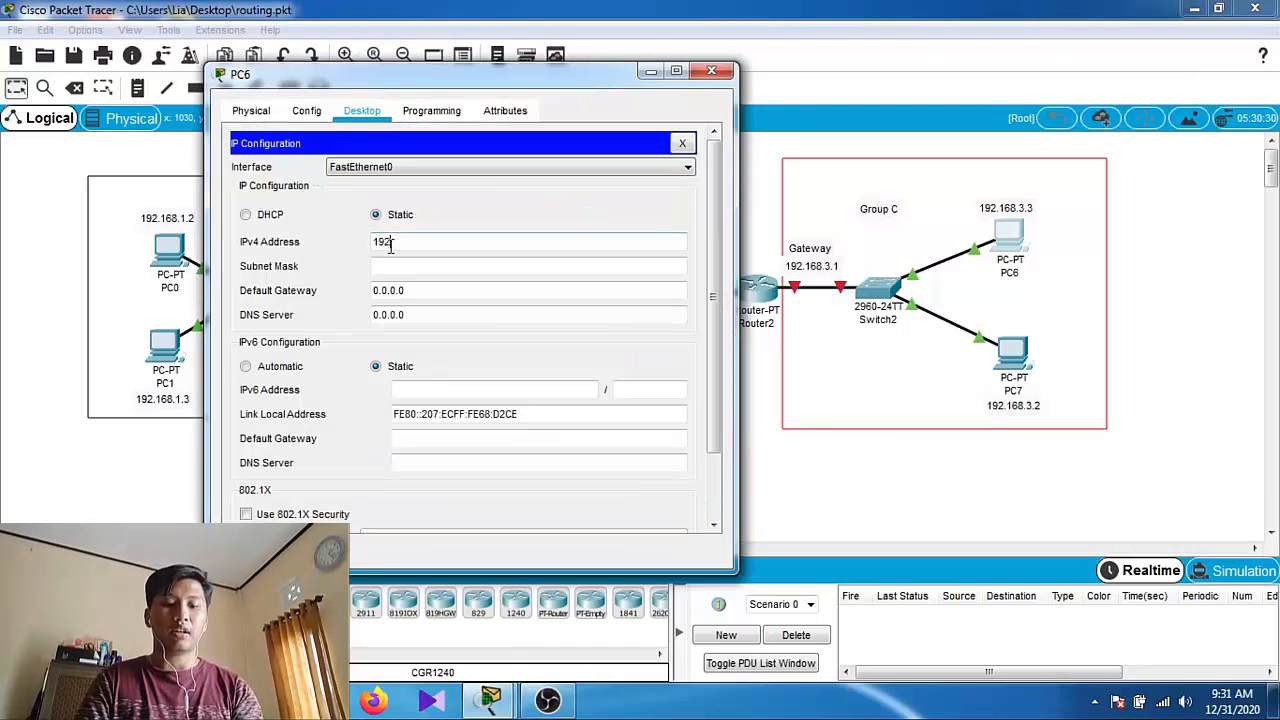
pyautogui.write('.168.3.3')
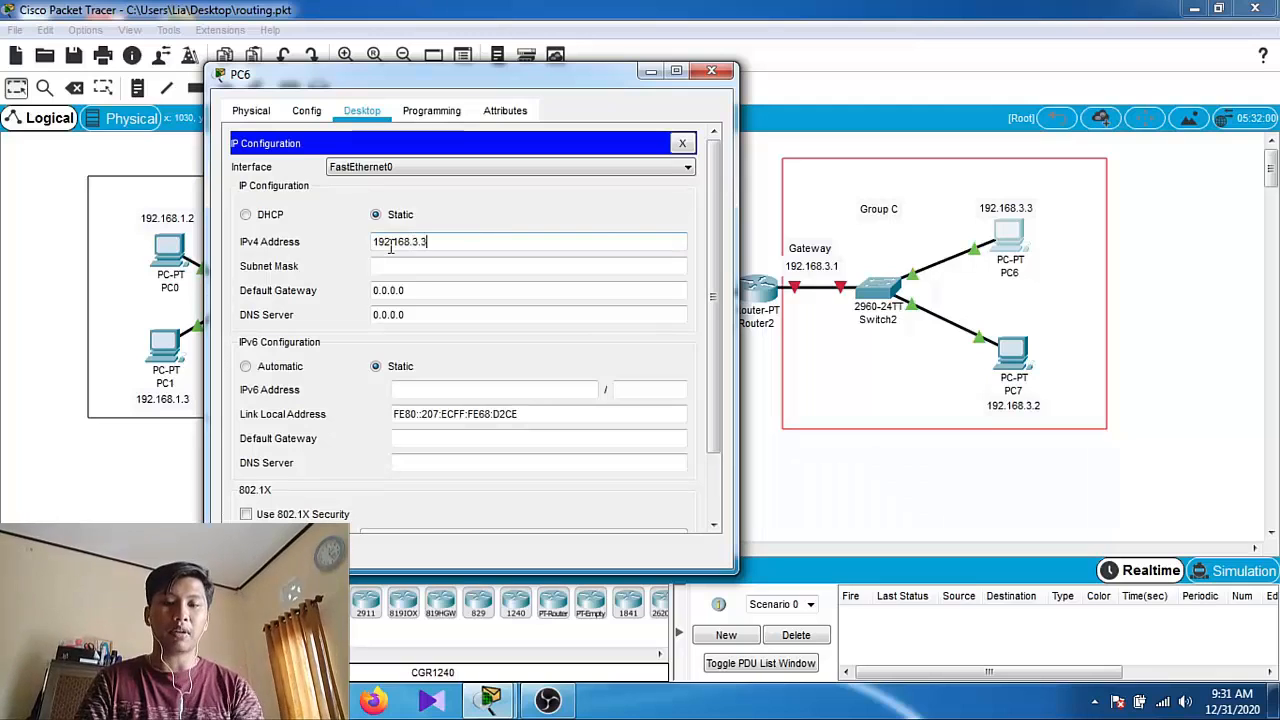
pyautogui.press('Tab')
pyautogui.press('Tab')
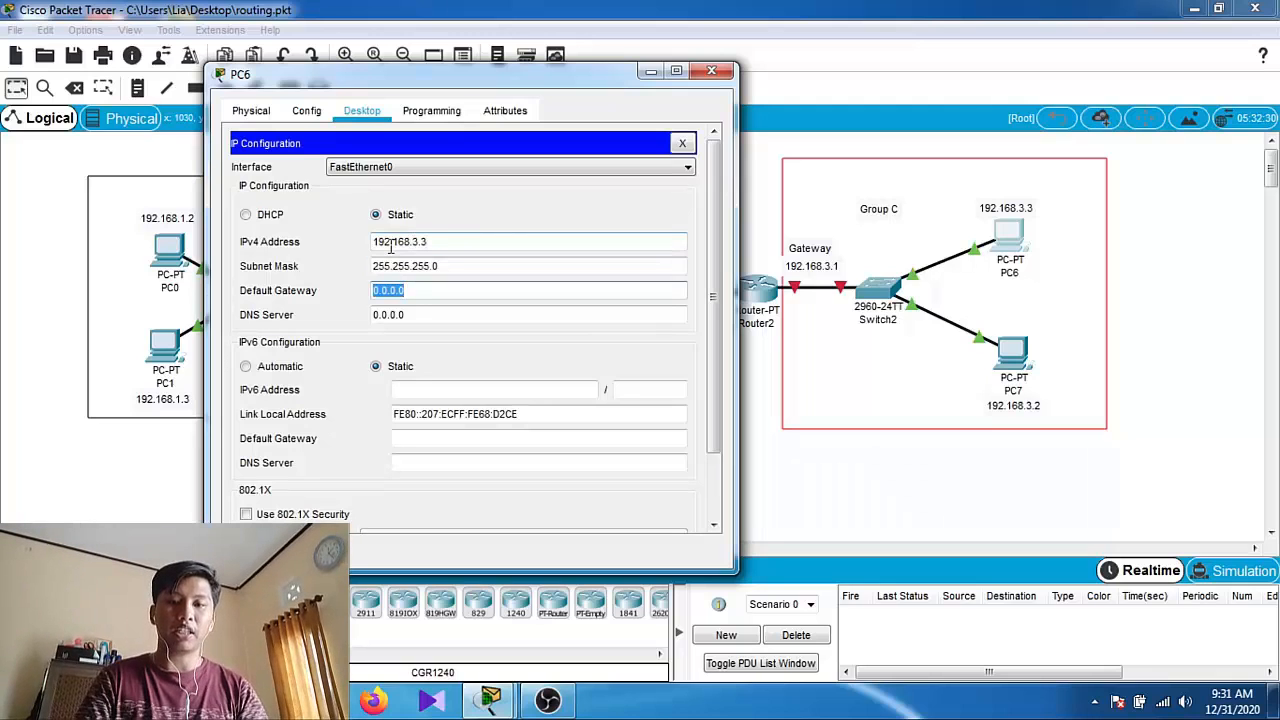
pyautogui.write('192.168.3.1')
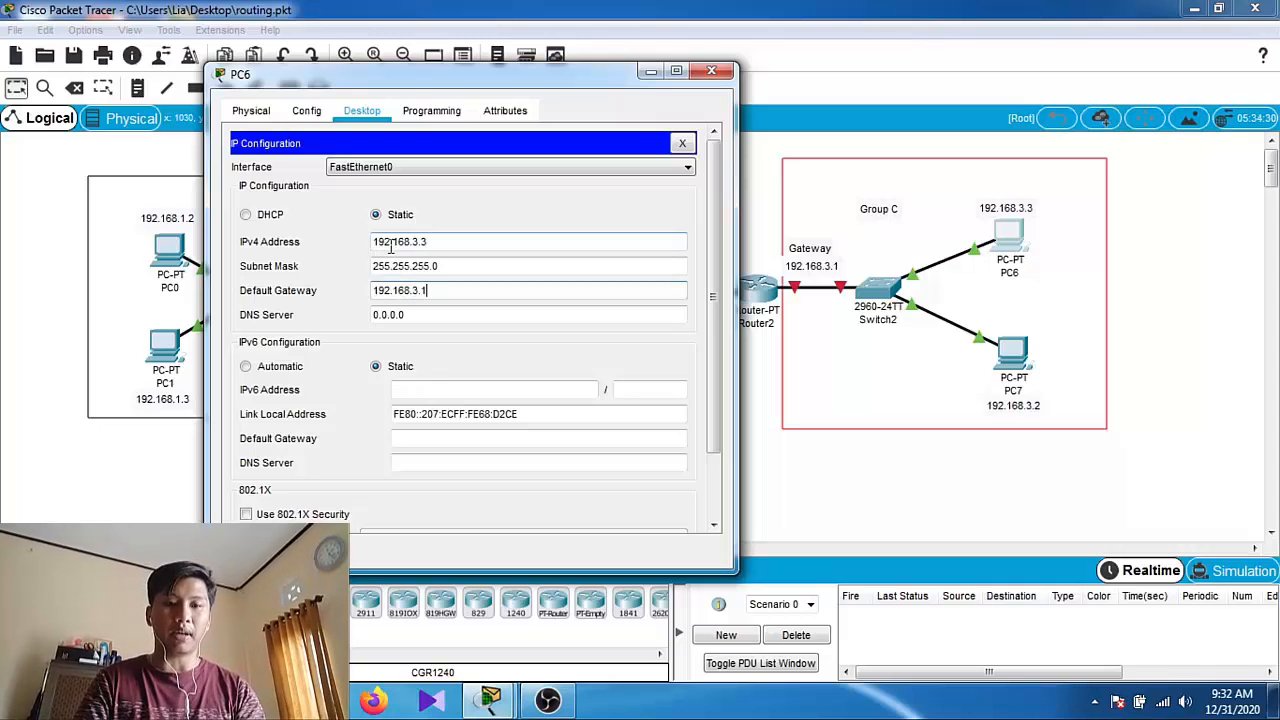
pyautogui.click(682, 143)
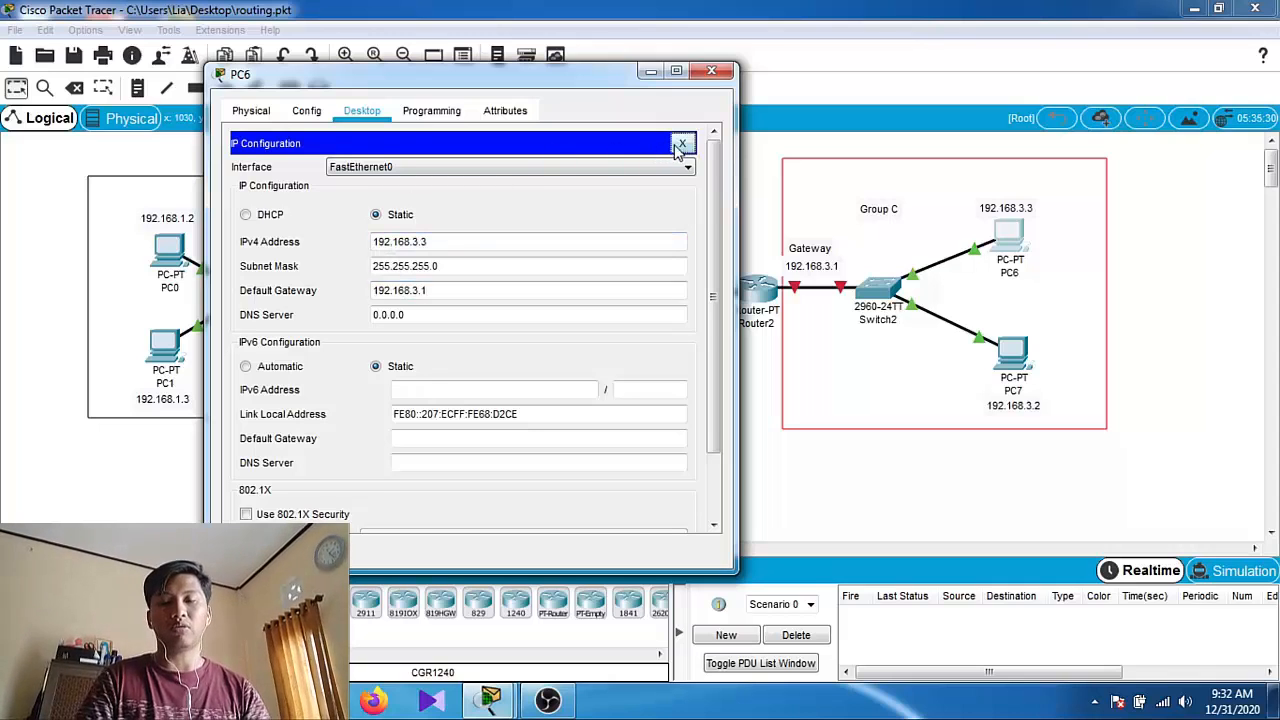
pyautogui.click(711, 70)
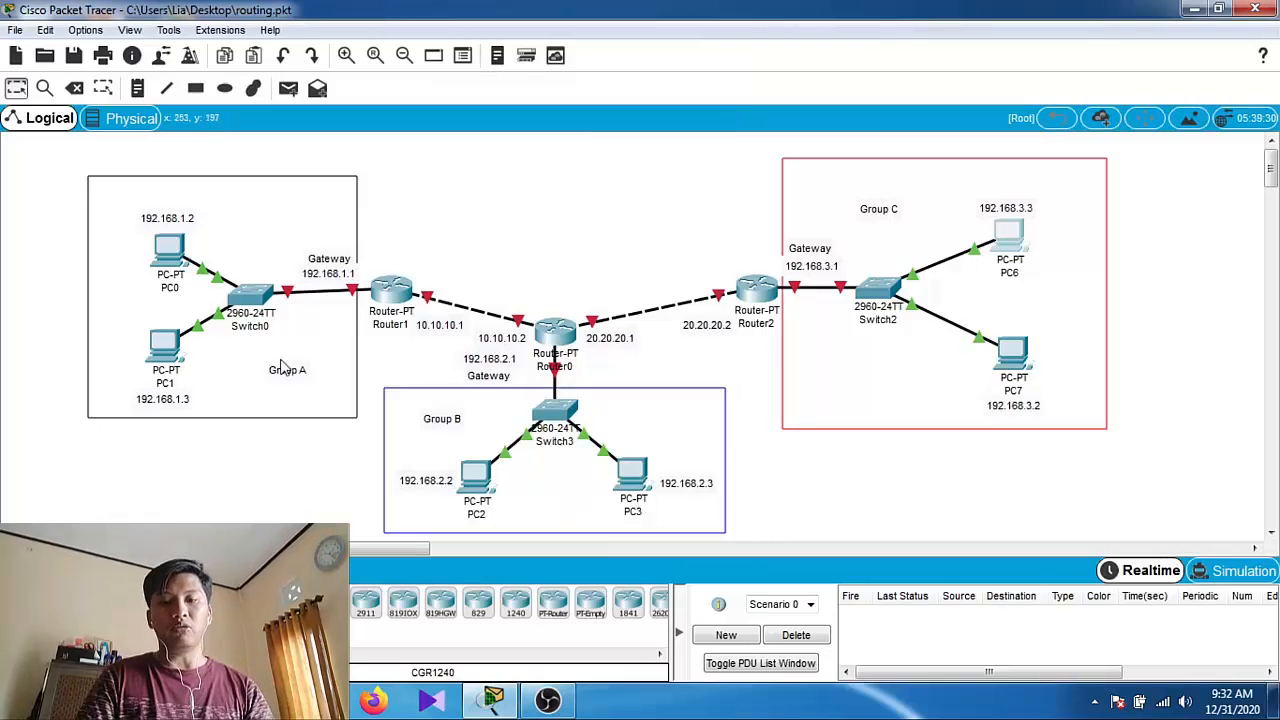
# Examine the configuration settings and available interfaces of Router1, and close its window
pyautogui.moveTo(188, 272)
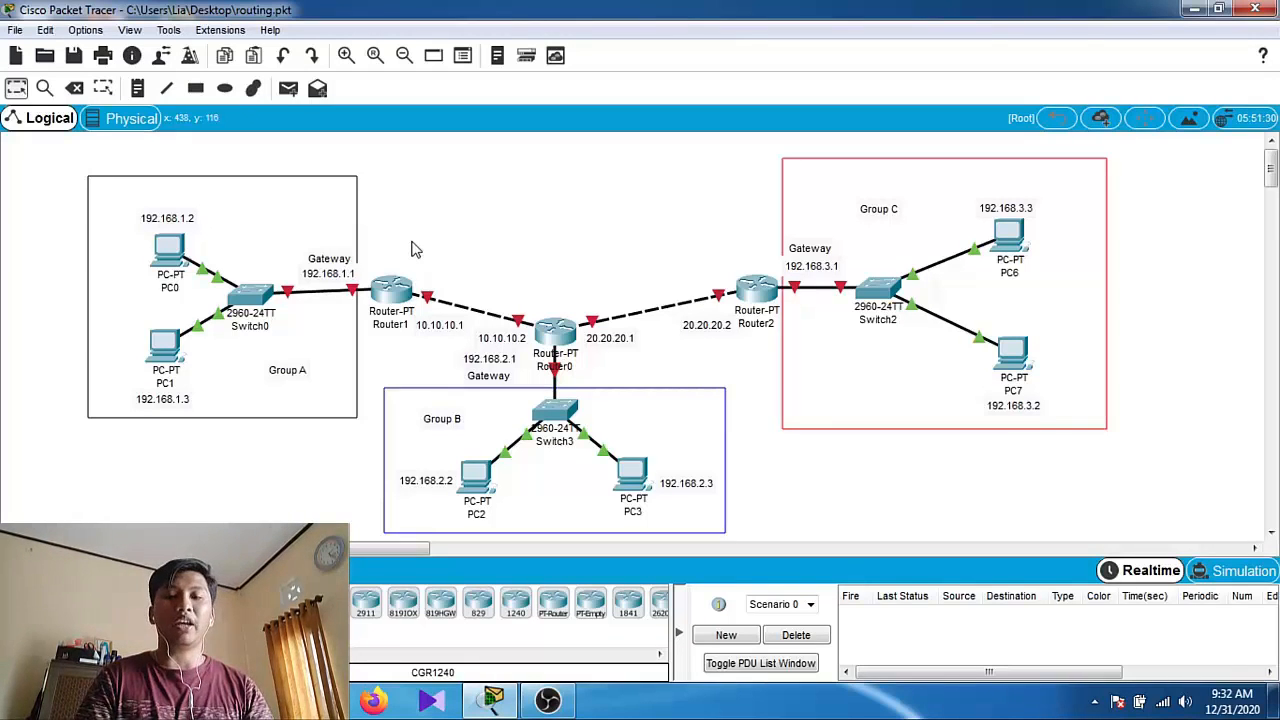
pyautogui.click(392, 289)
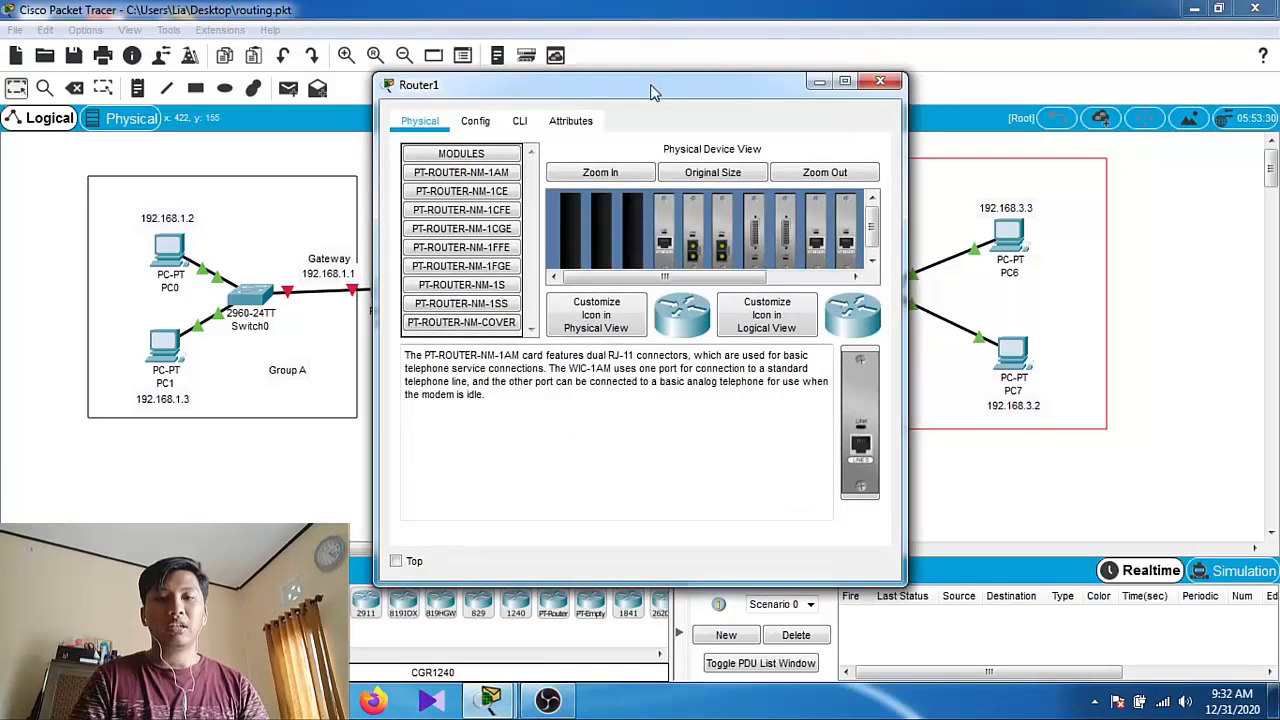
pyautogui.moveTo(654, 93); pyautogui.dragTo(720, 99)
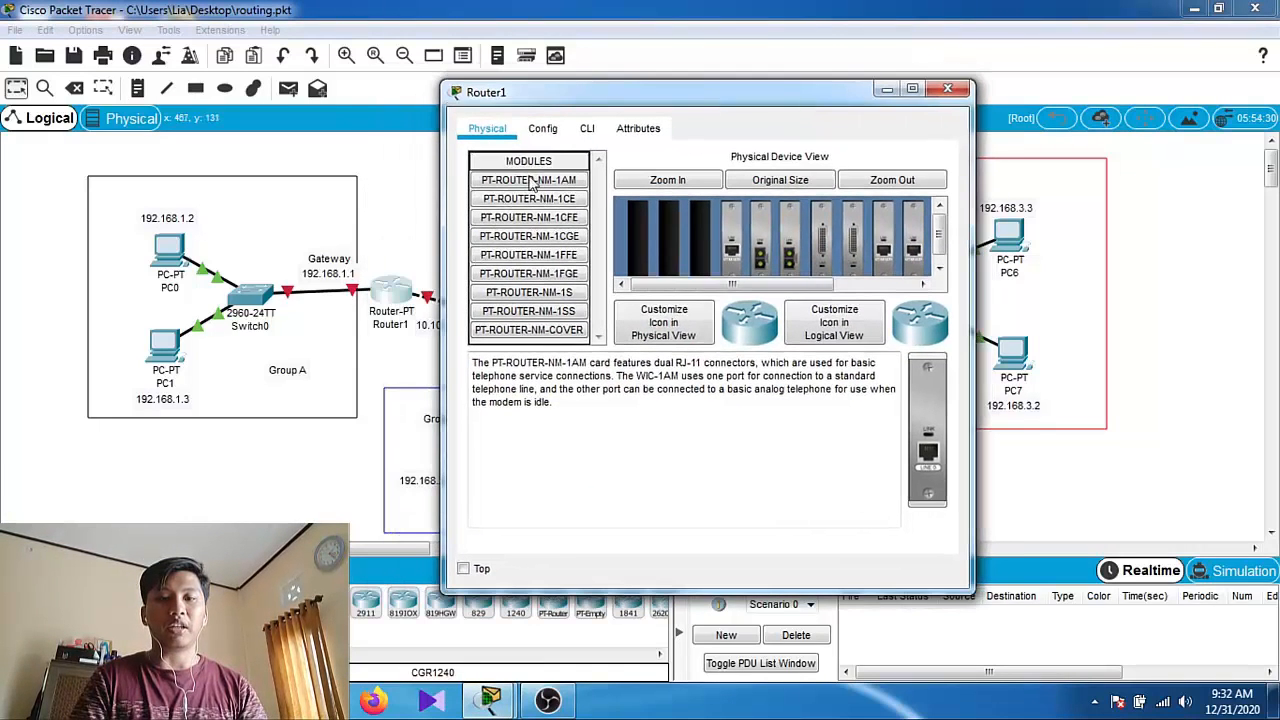
pyautogui.click(560, 132)
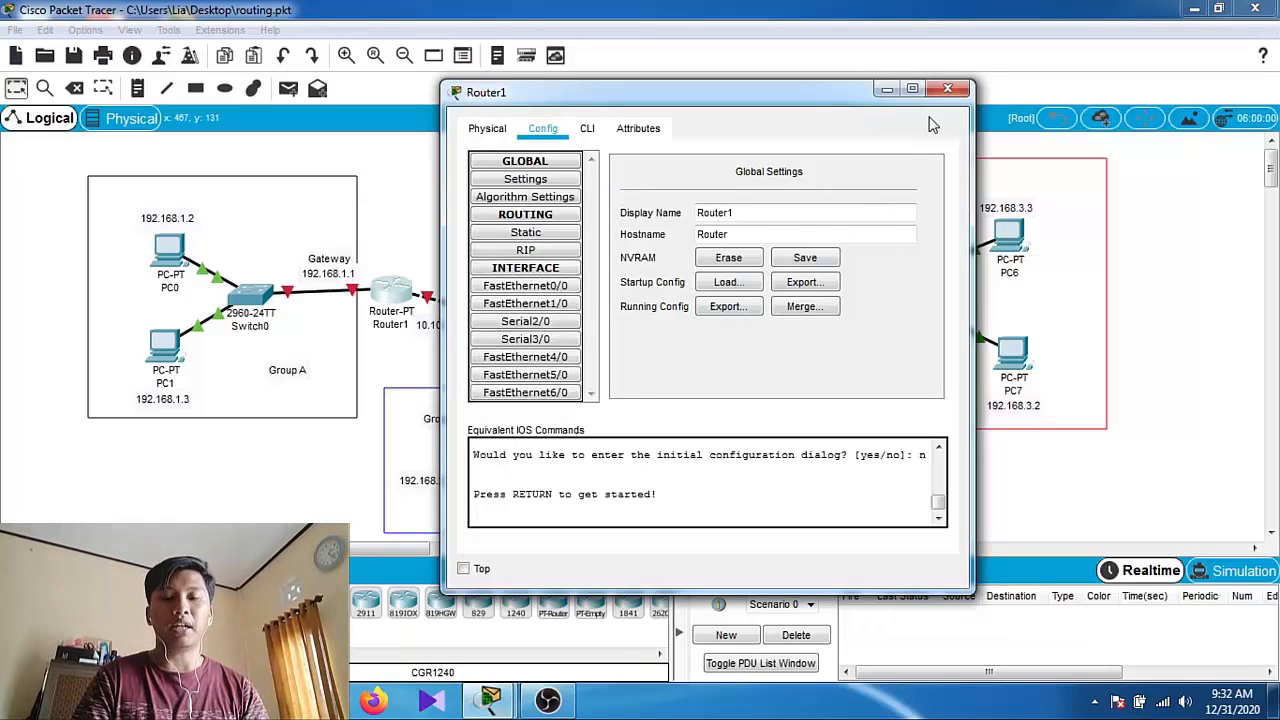
pyautogui.click(947, 90)
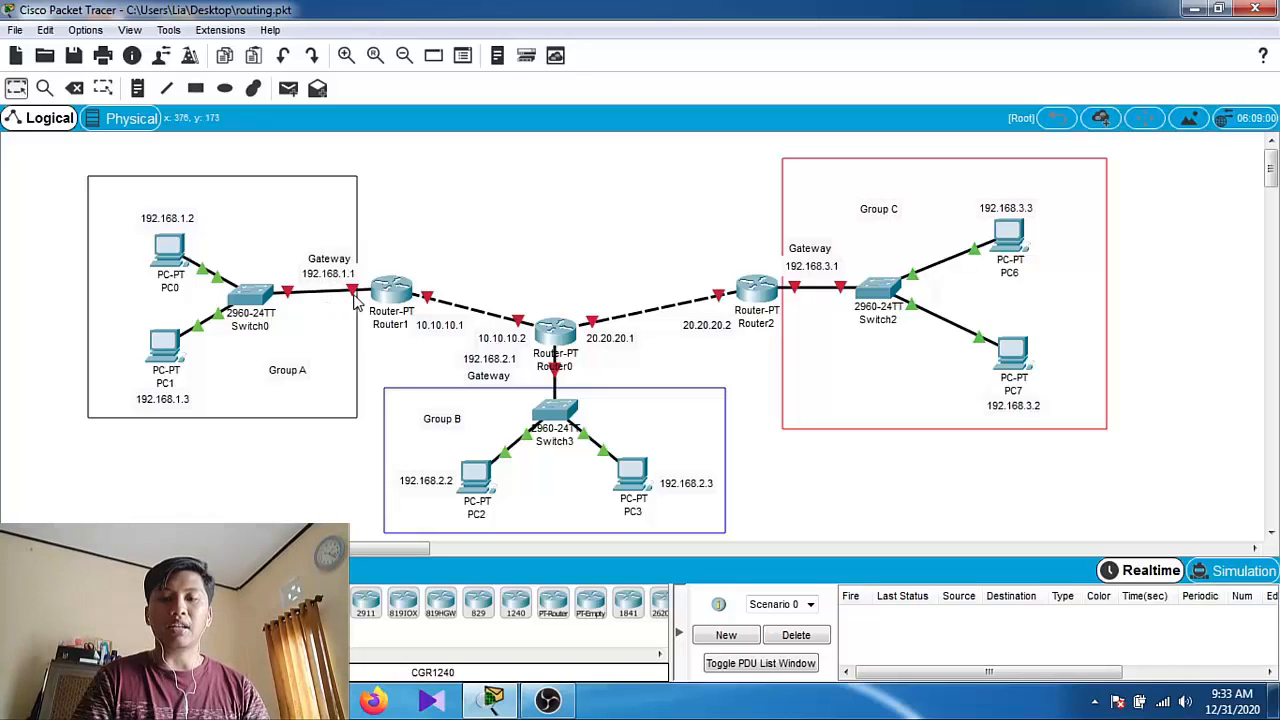
# Assign Router1's FastEthernet0/0 interface the IPv4 address 192.168.1.1 with subnet mask 255.255.255.0 and turn the port on
pyautogui.moveTo(355, 292)
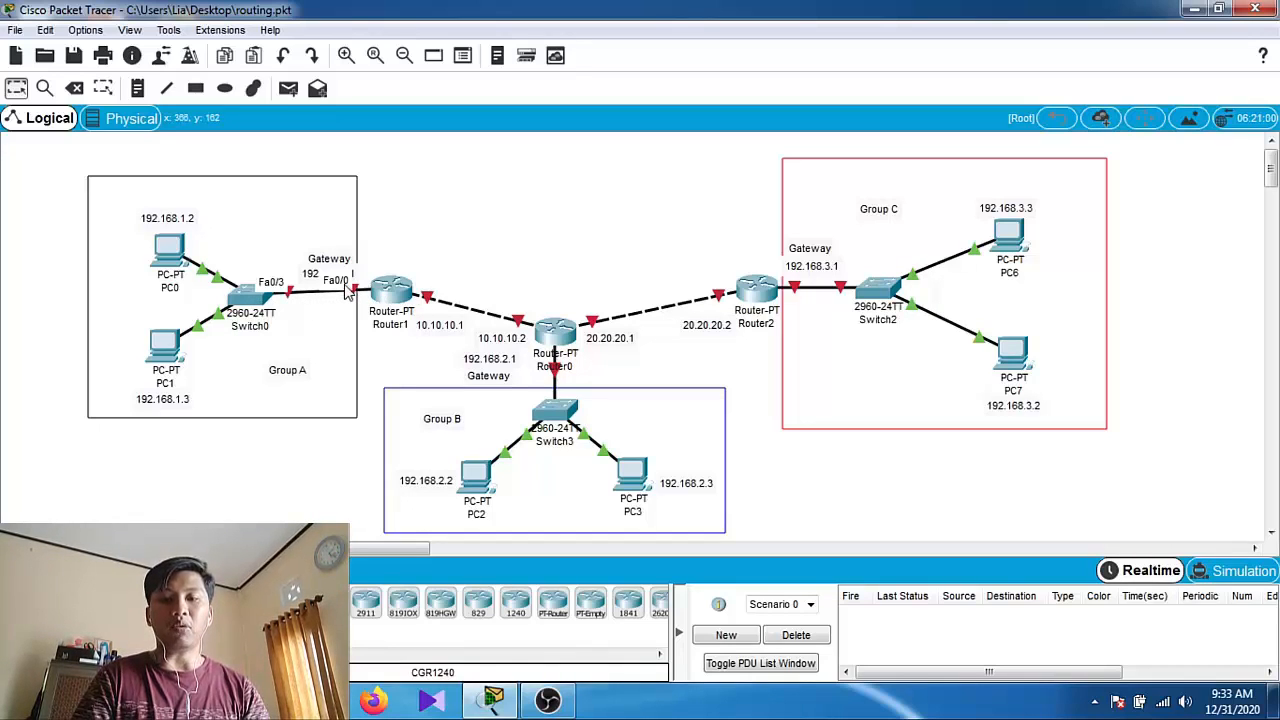
pyautogui.click(397, 289)
pyautogui.moveTo(490, 94); pyautogui.dragTo(550, 98)
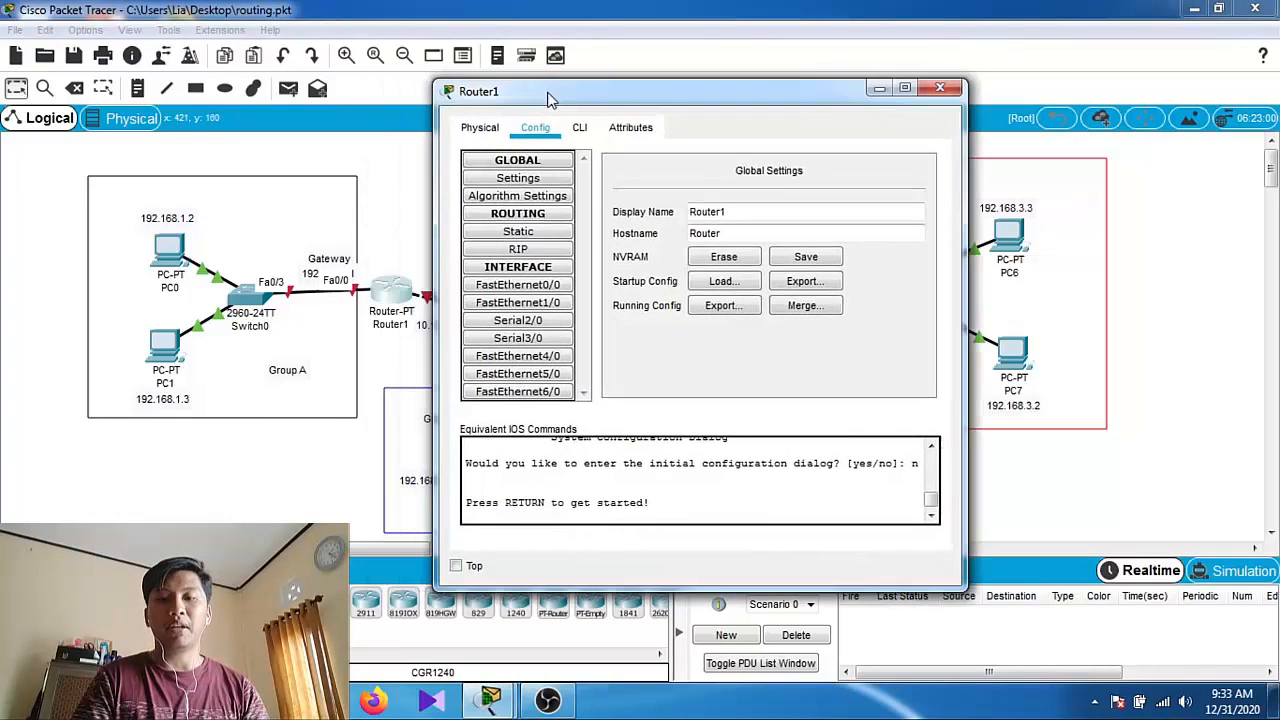
pyautogui.click(520, 288)
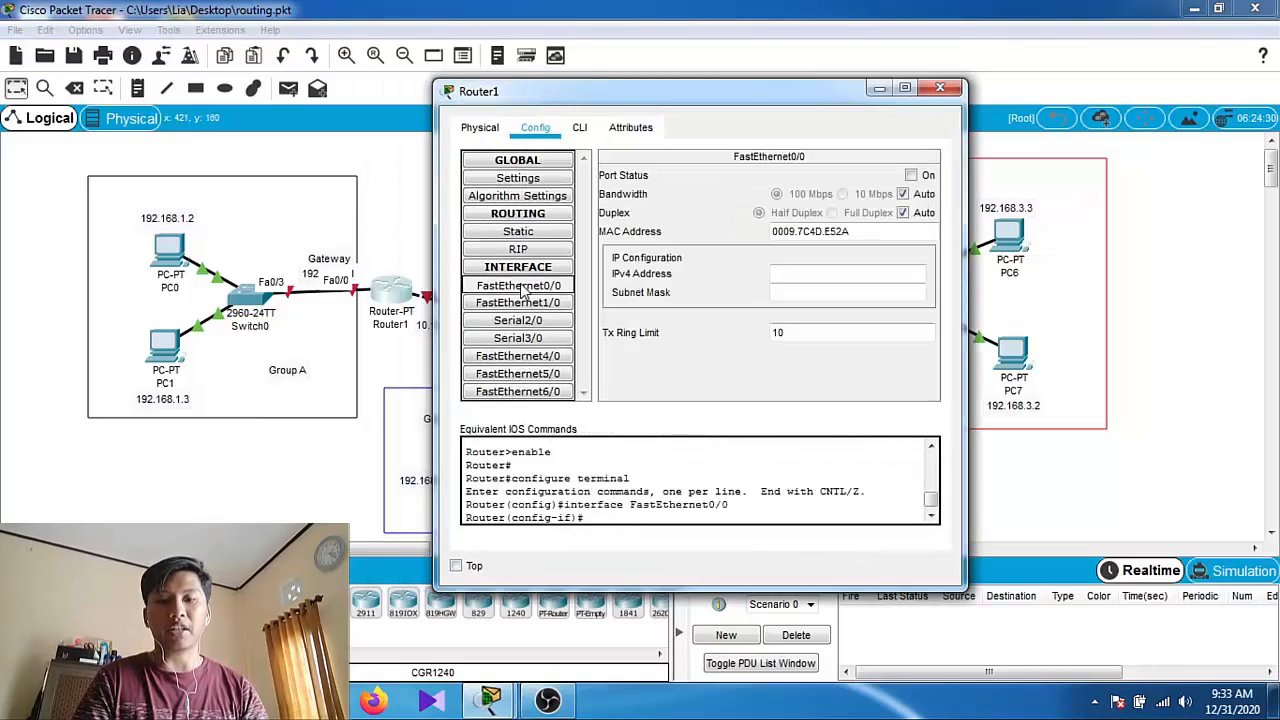
pyautogui.click(807, 272)
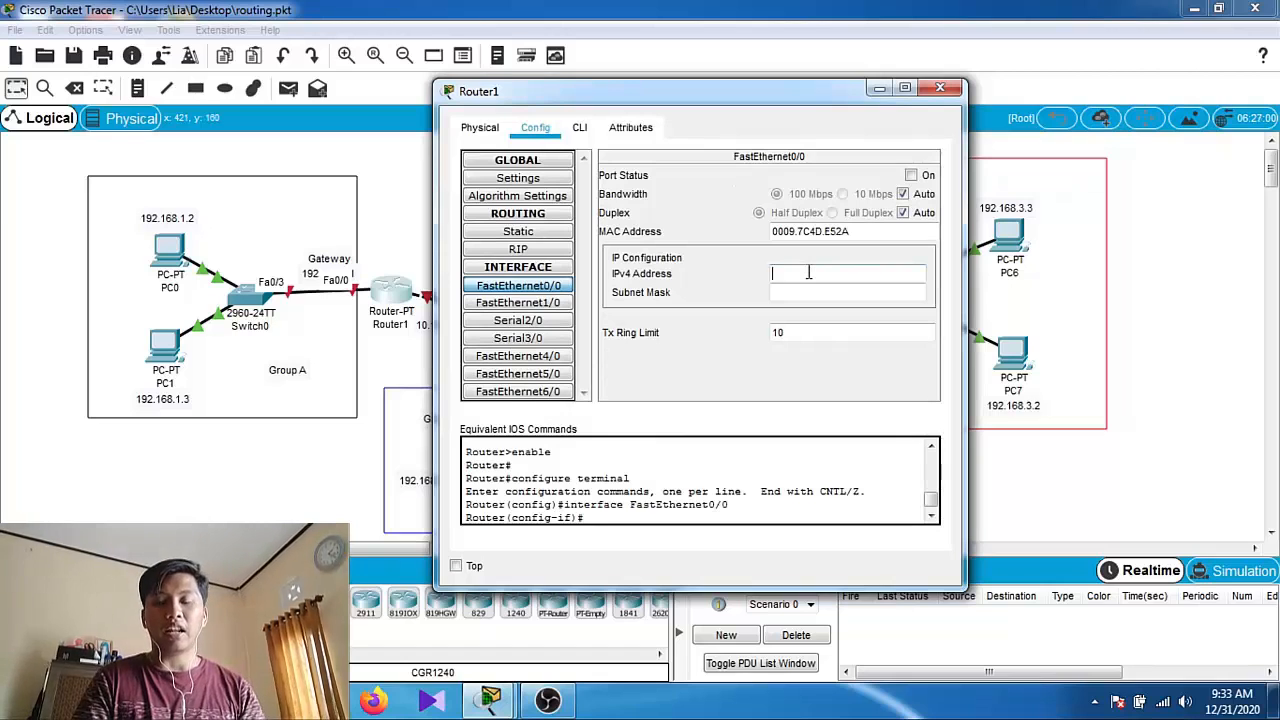
pyautogui.write('192.16')
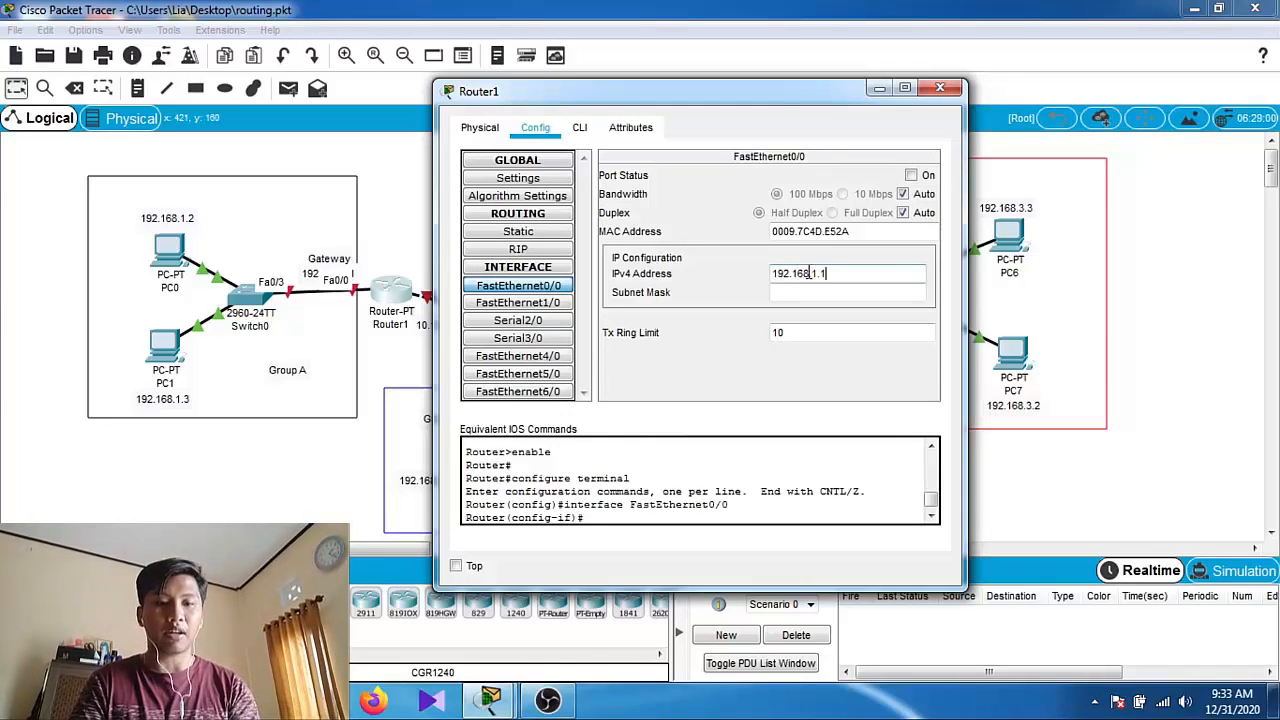
pyautogui.write('8.1.1')
pyautogui.press('Tab')
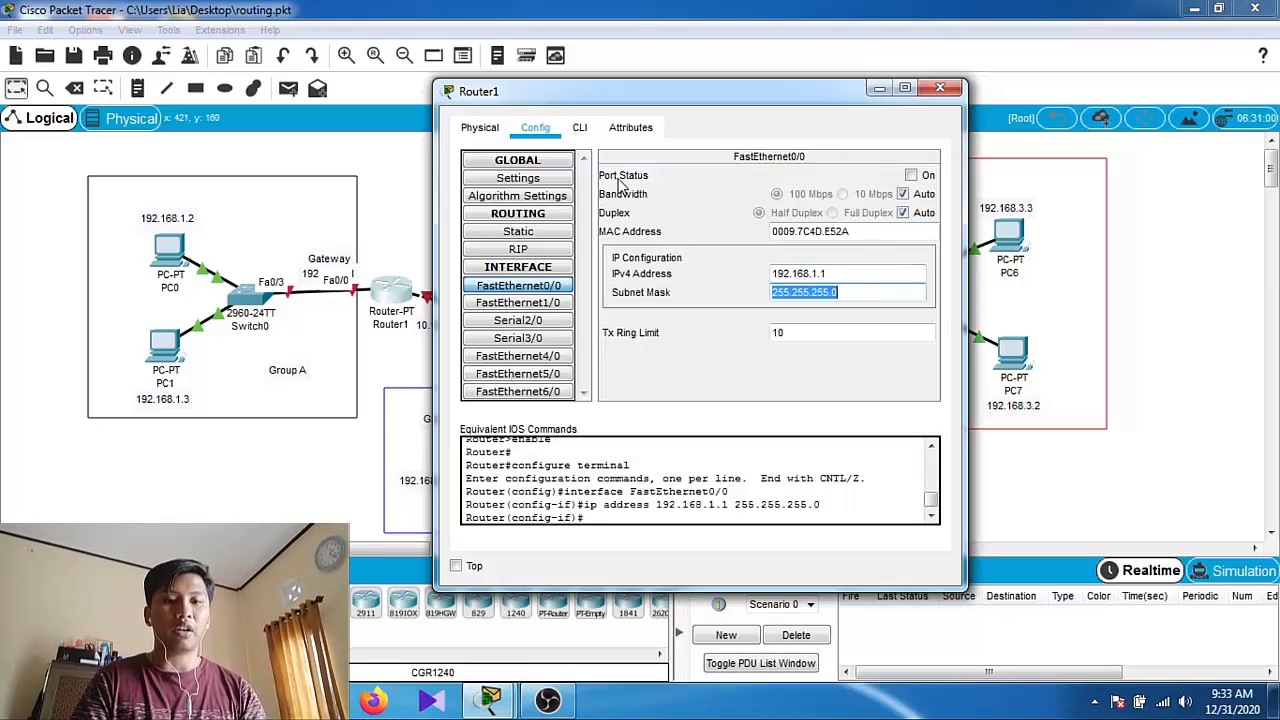
pyautogui.click(911, 176)
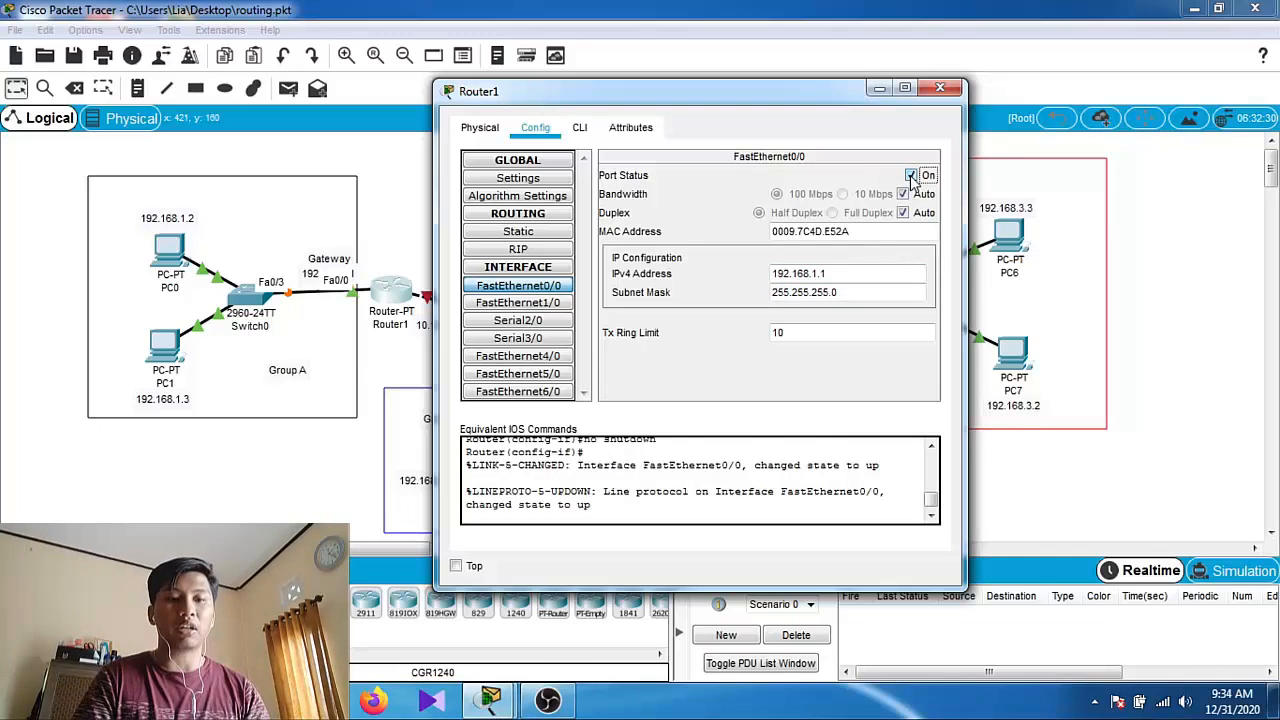
pyautogui.click(940, 91)
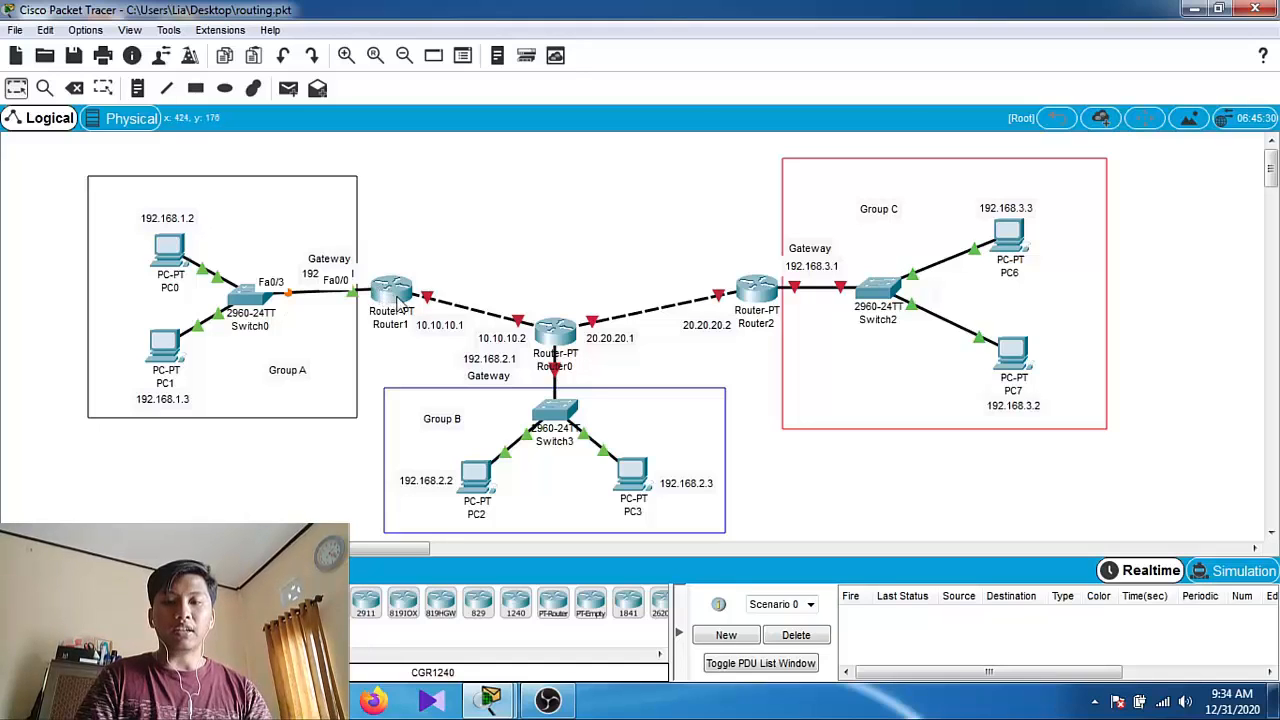
# Assign Router1's FastEthernet6/0 interface the IPv4 address 10.10.10.1 with subnet mask 255.255.255.0, turn the port on and close the router's window
pyautogui.moveTo(428, 303)
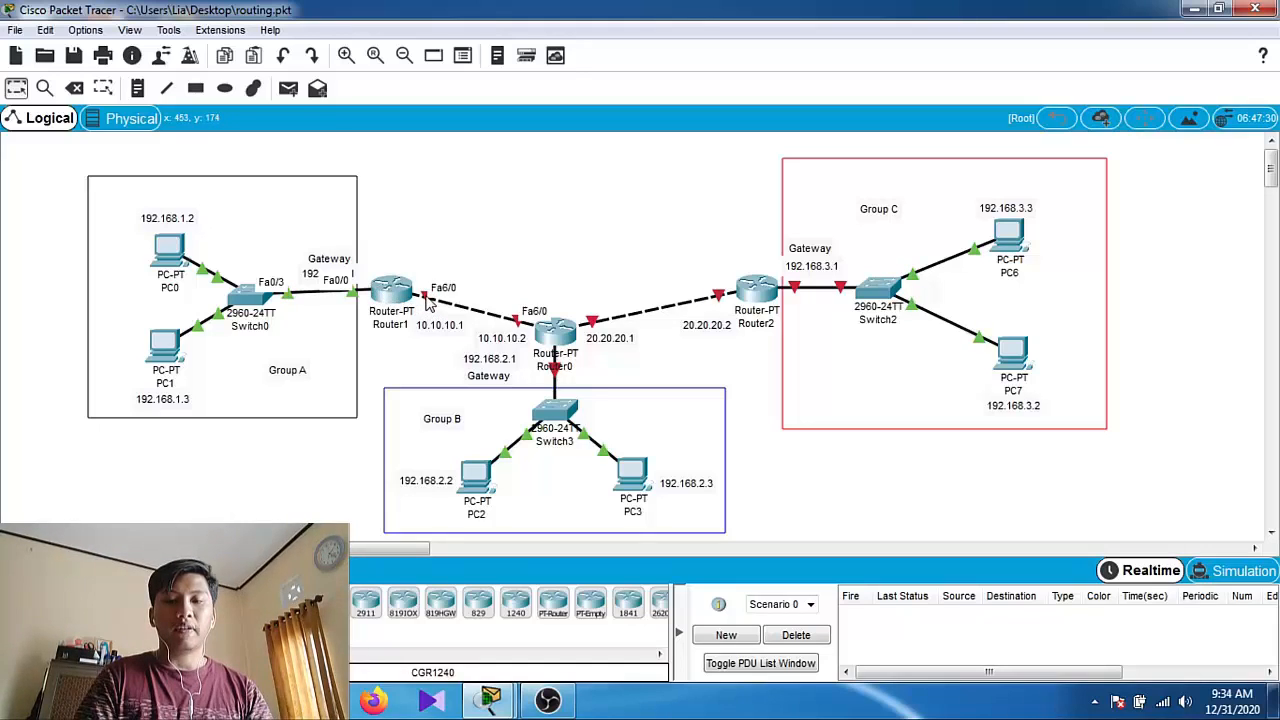
pyautogui.click(395, 291)
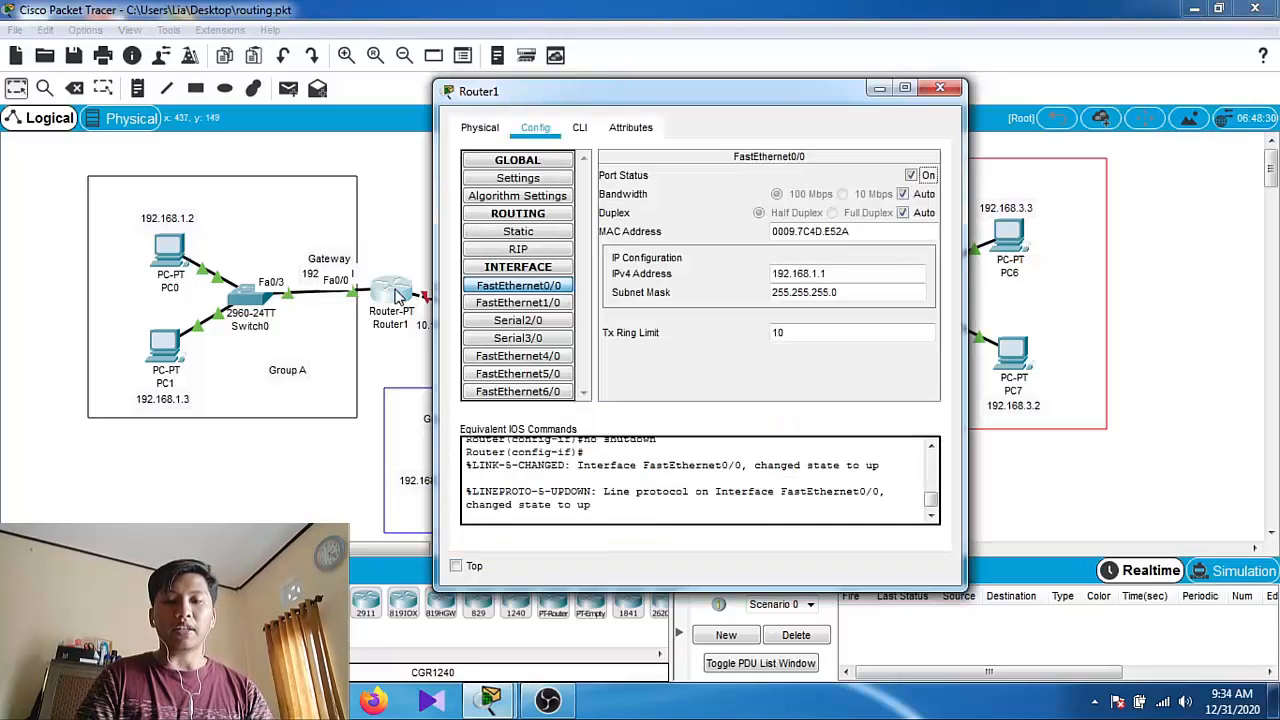
pyautogui.moveTo(568, 100); pyautogui.dragTo(874, 102)
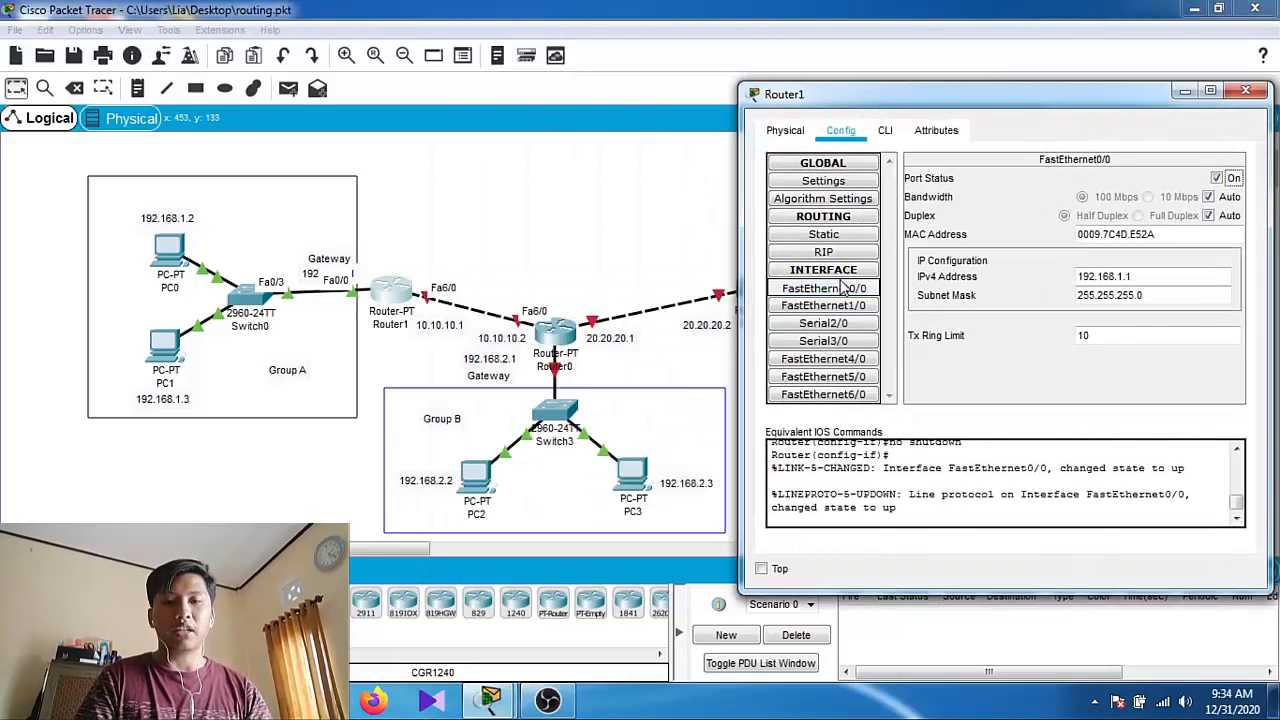
pyautogui.click(848, 396)
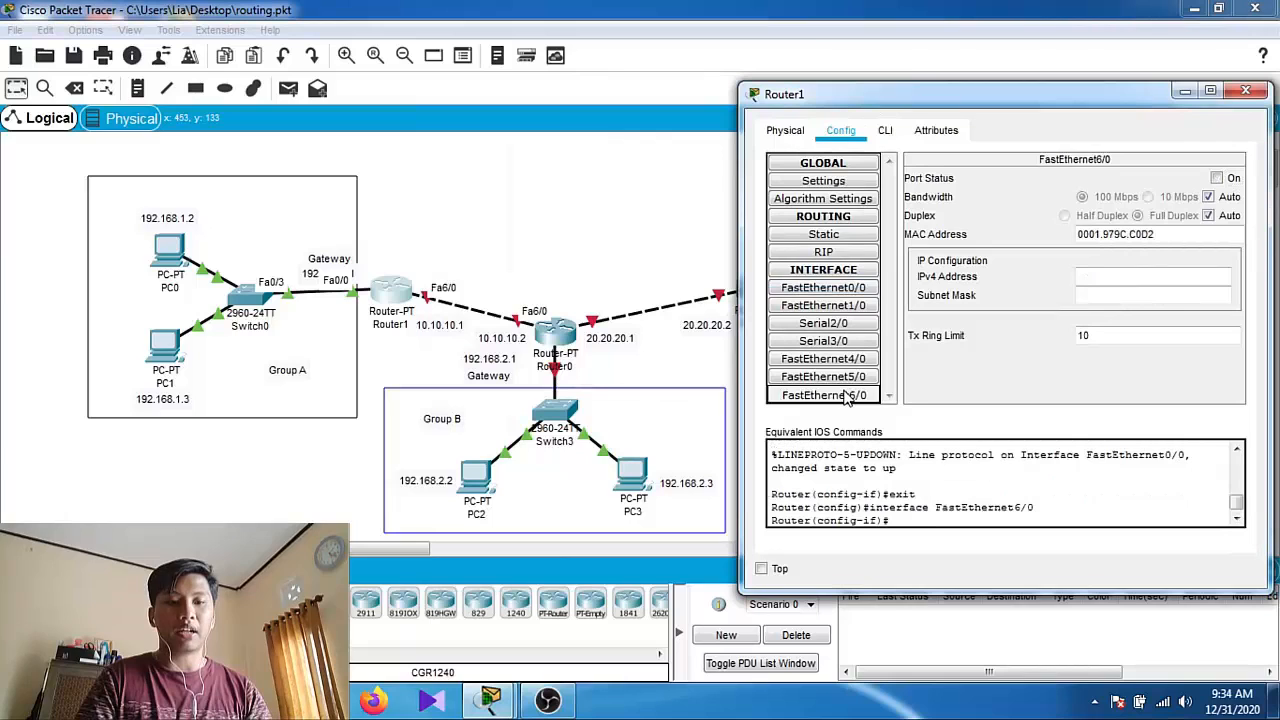
pyautogui.click(1083, 277)
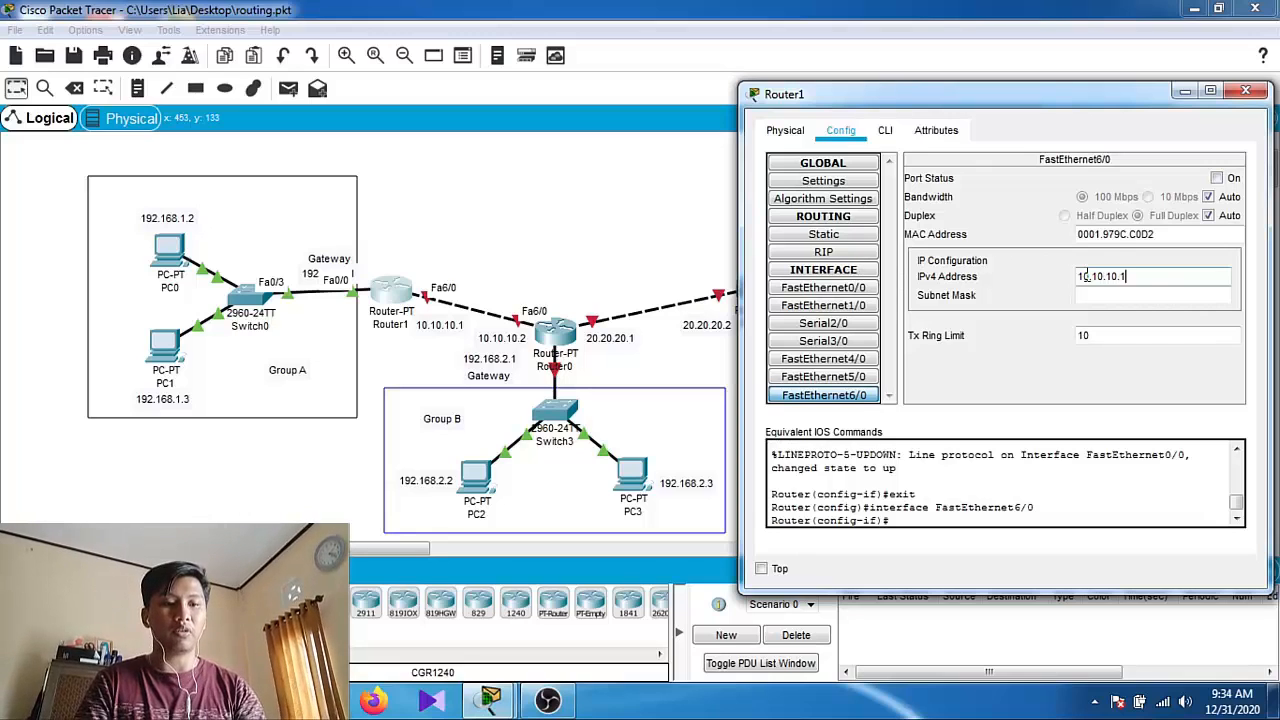
pyautogui.click(1122, 296)
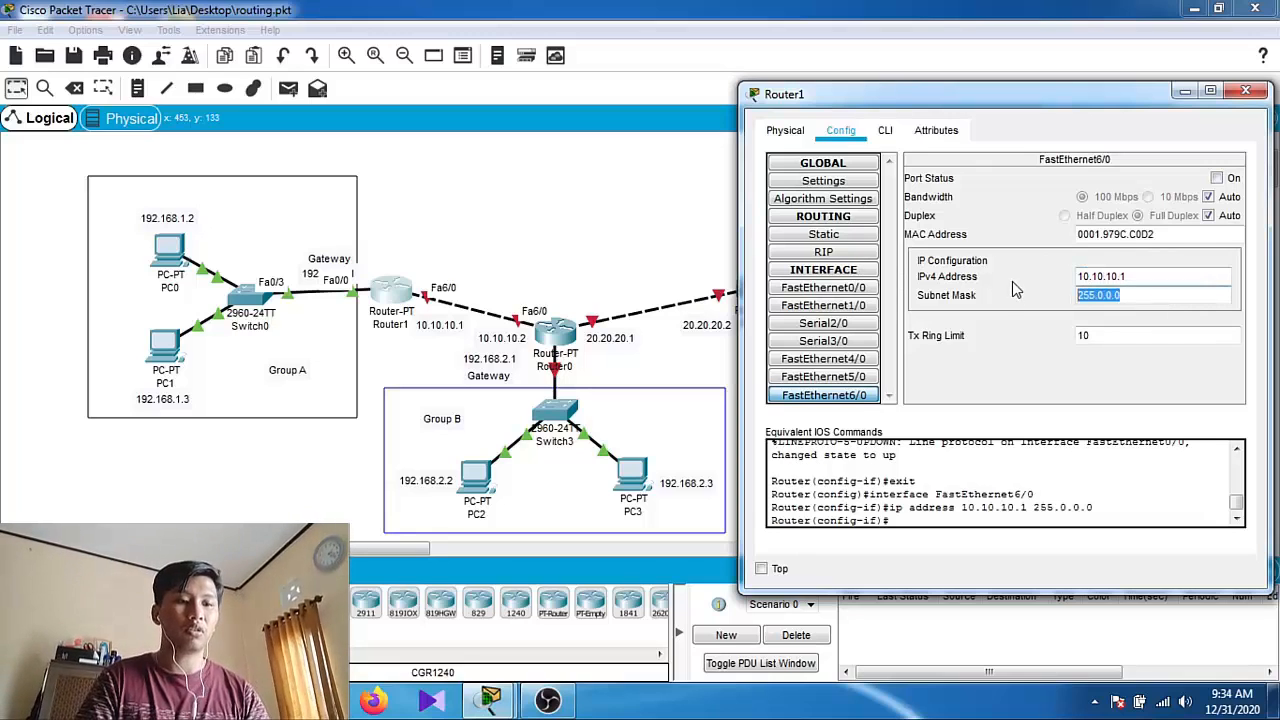
pyautogui.write('255.255.2')
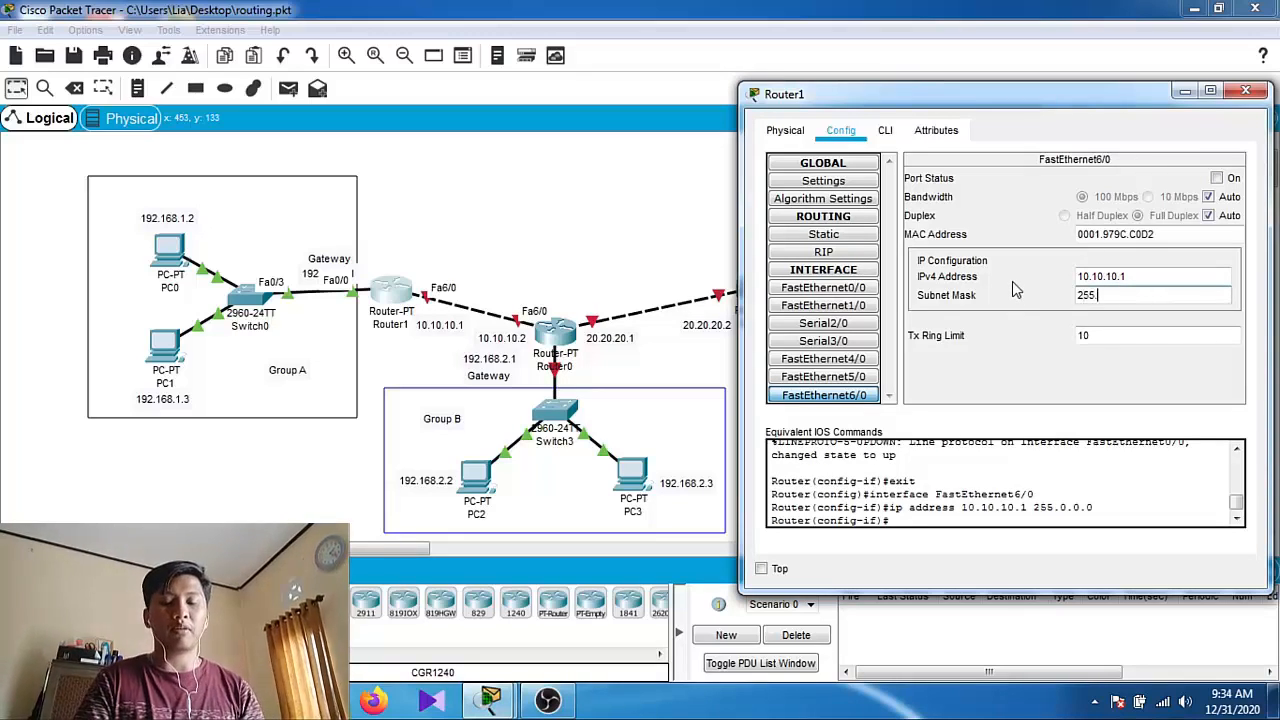
pyautogui.write('55.')
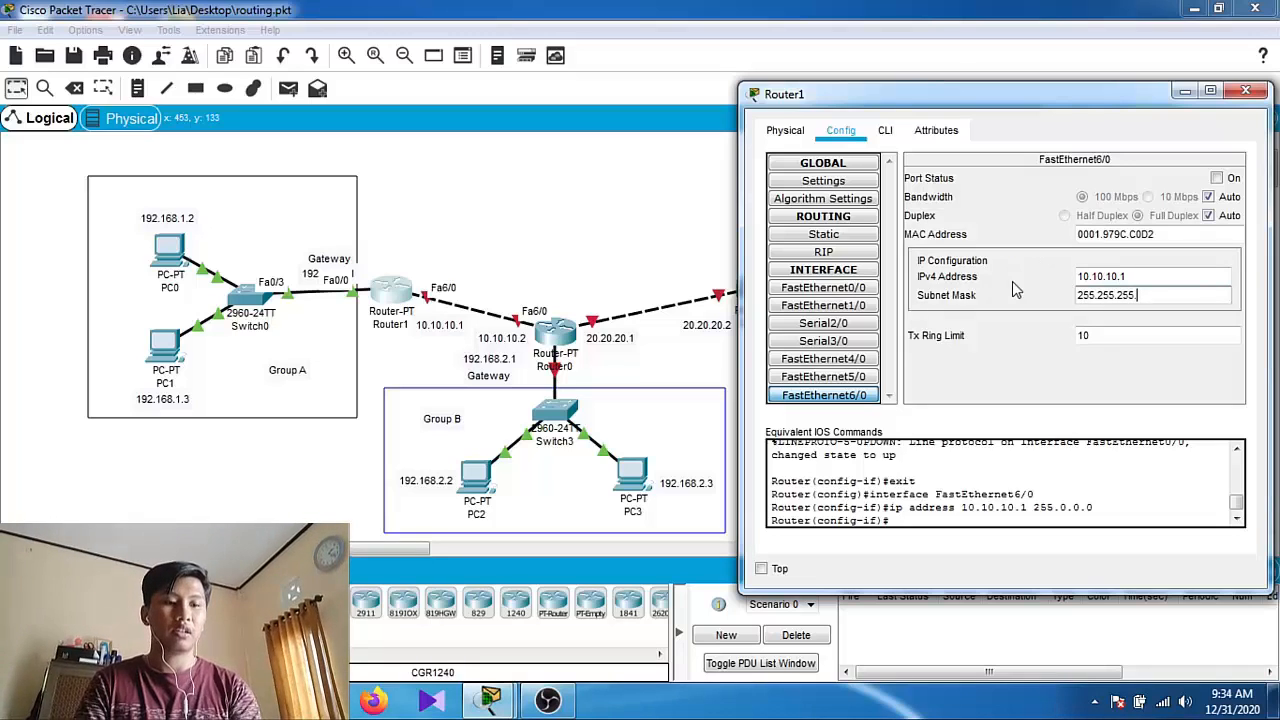
pyautogui.write('0')
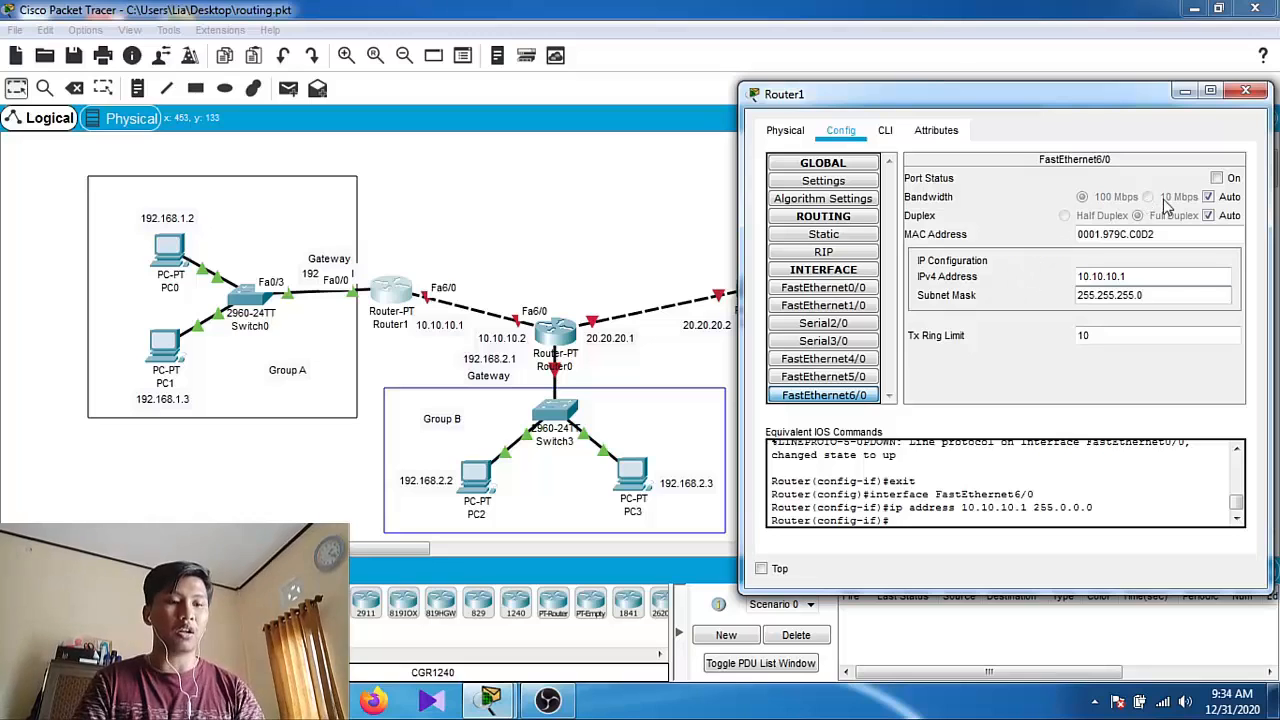
pyautogui.click(1216, 178)
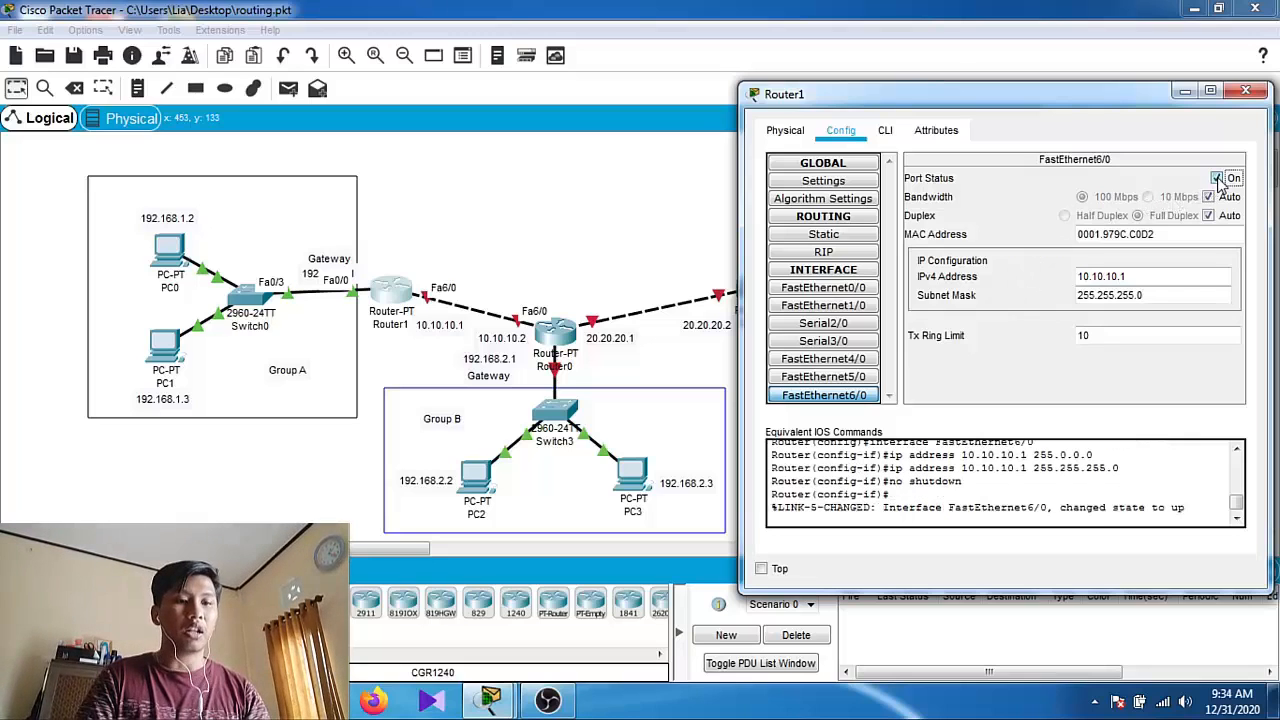
pyautogui.click(1245, 91)
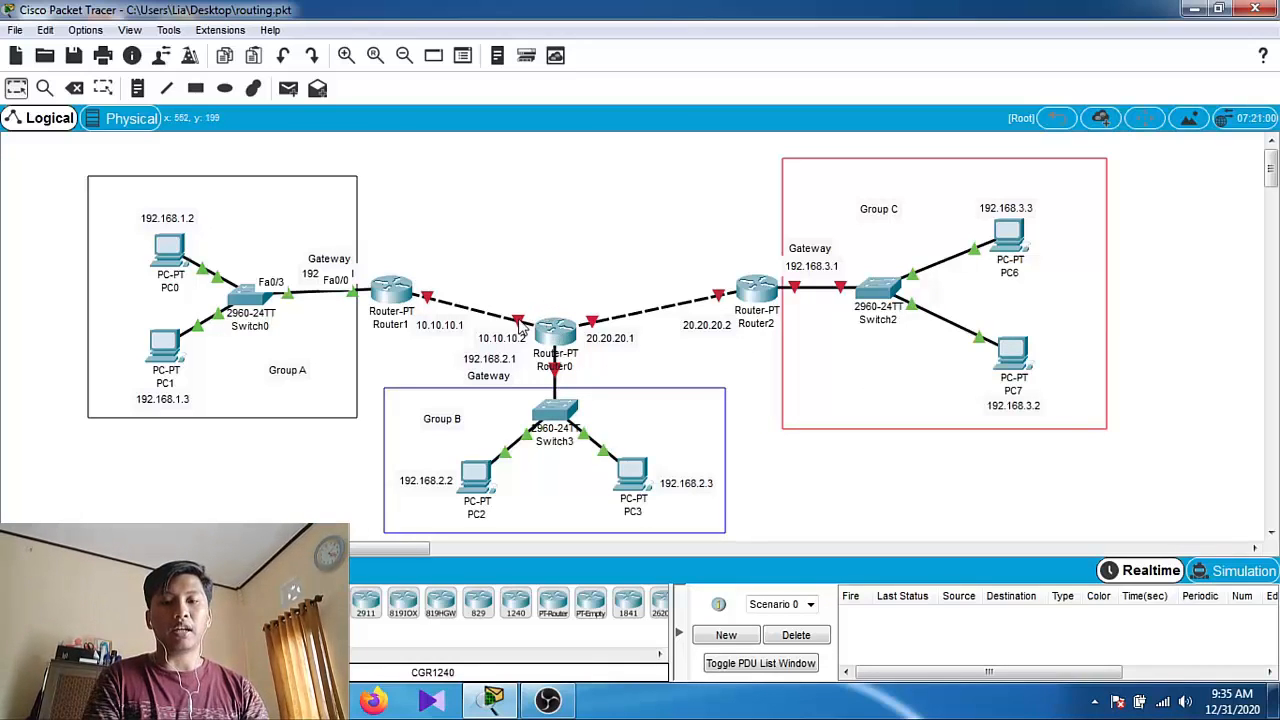
# Power on Router0 in its physical device view and try to open its configuration settings
pyautogui.moveTo(521, 330)
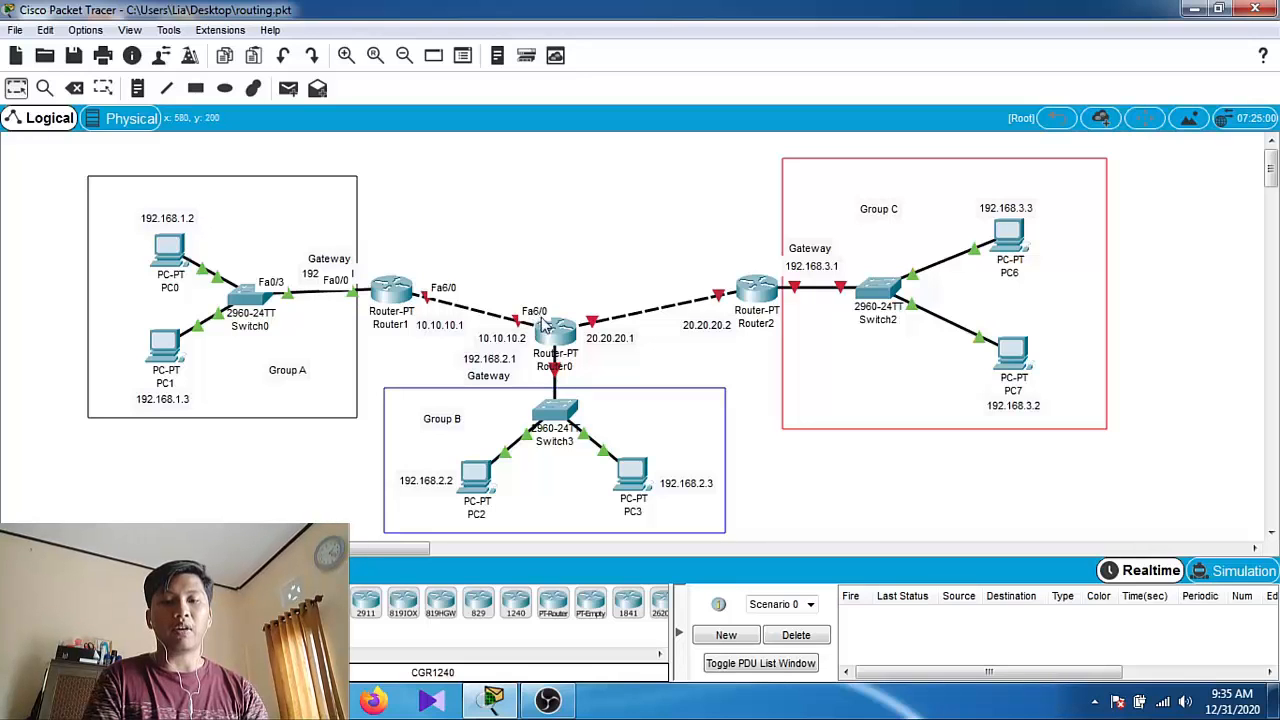
pyautogui.click(558, 340)
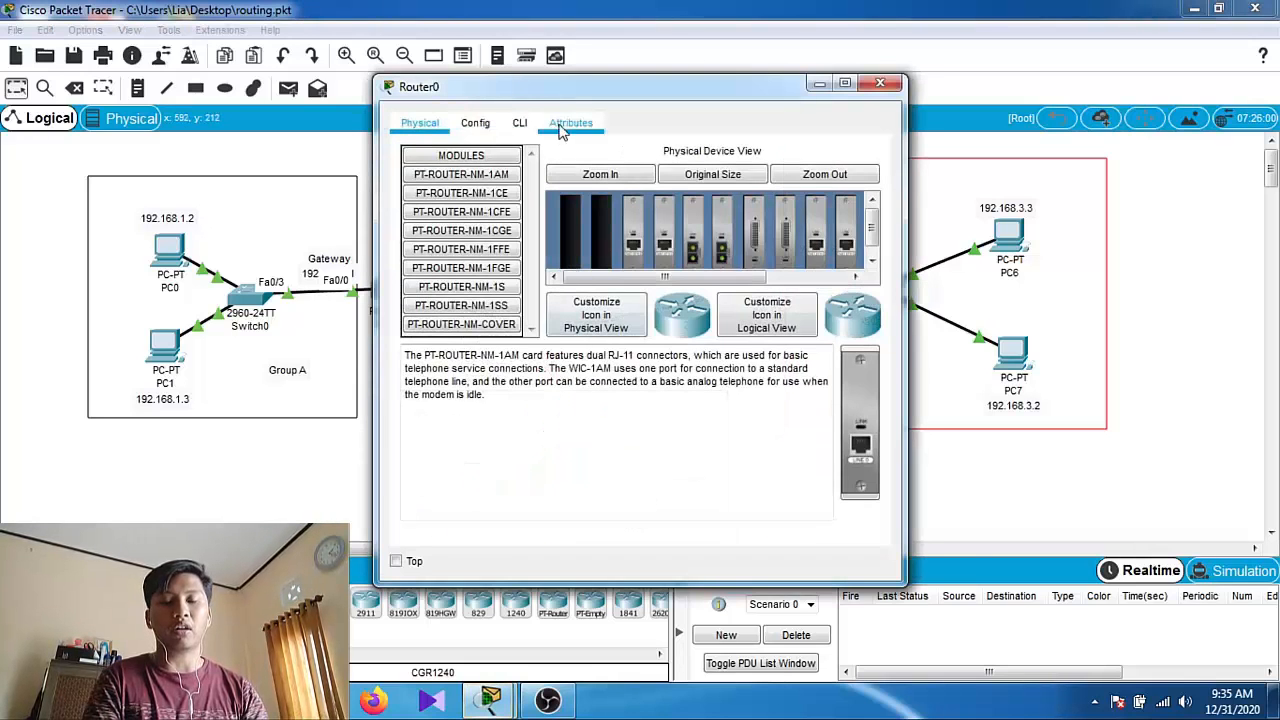
pyautogui.moveTo(563, 104); pyautogui.dragTo(800, 92)
pyautogui.click(722, 116)
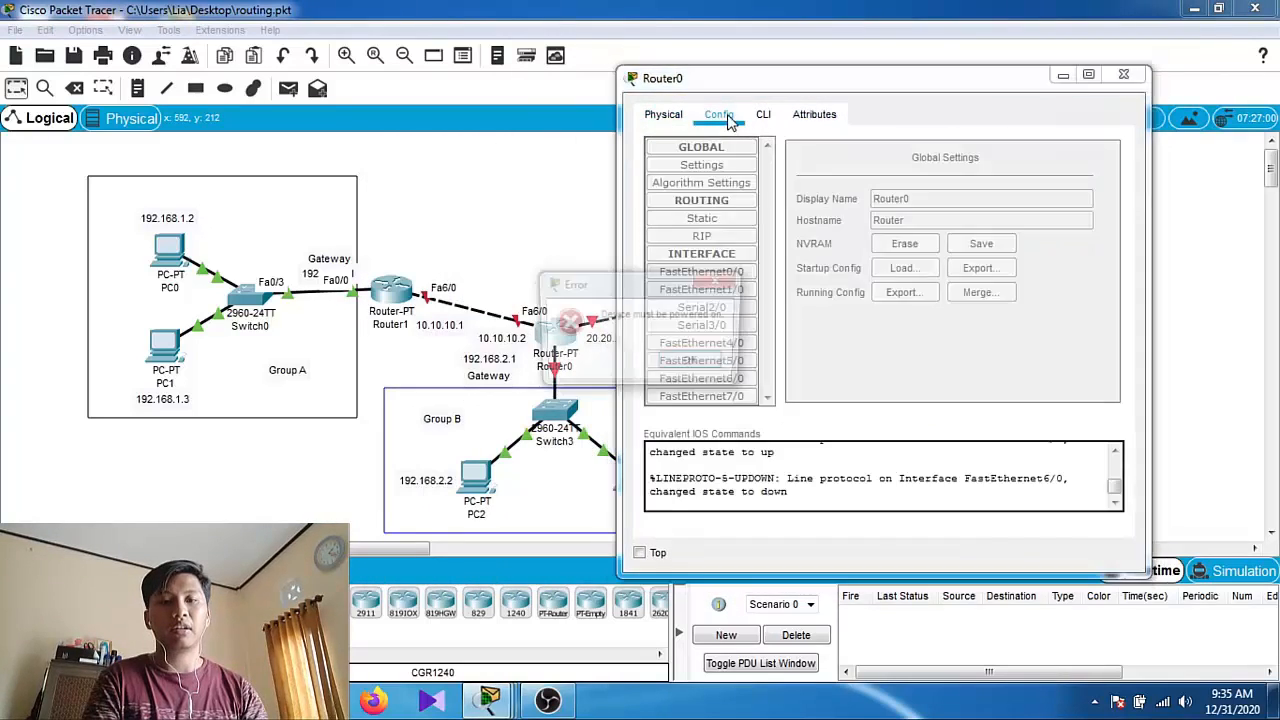
pyautogui.click(693, 362)
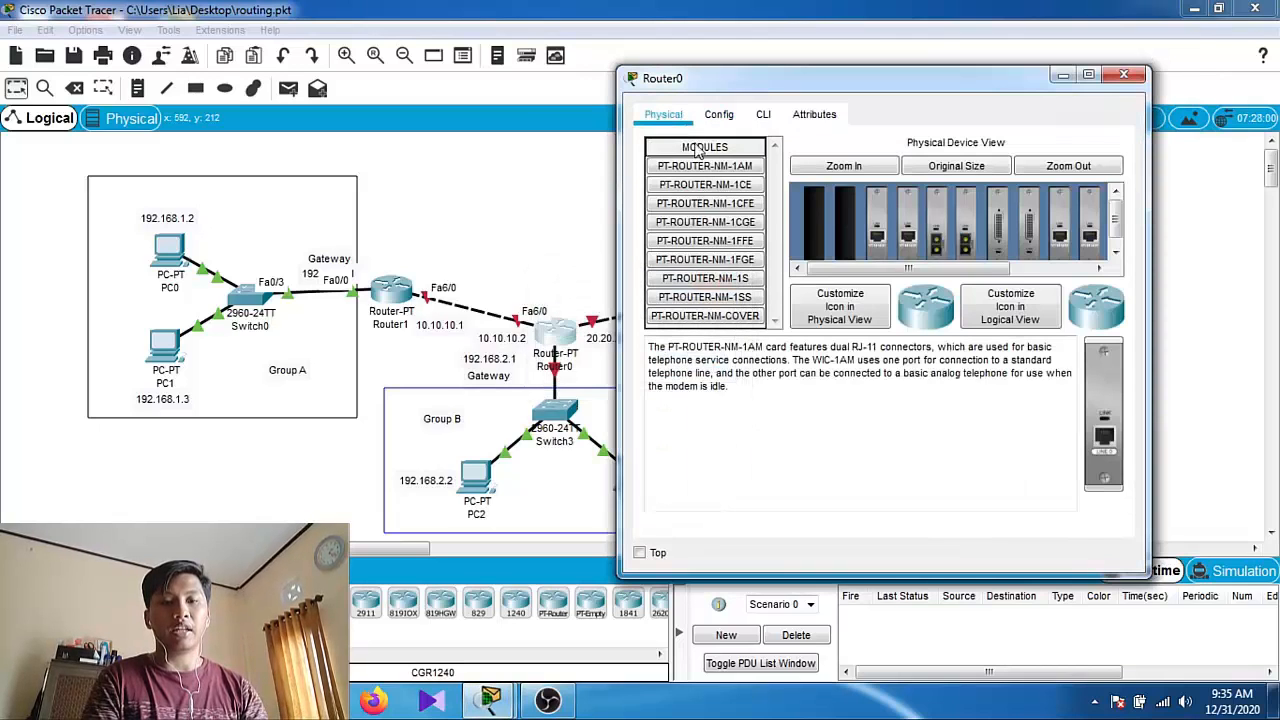
pyautogui.moveTo(886, 273); pyautogui.dragTo(956, 270)
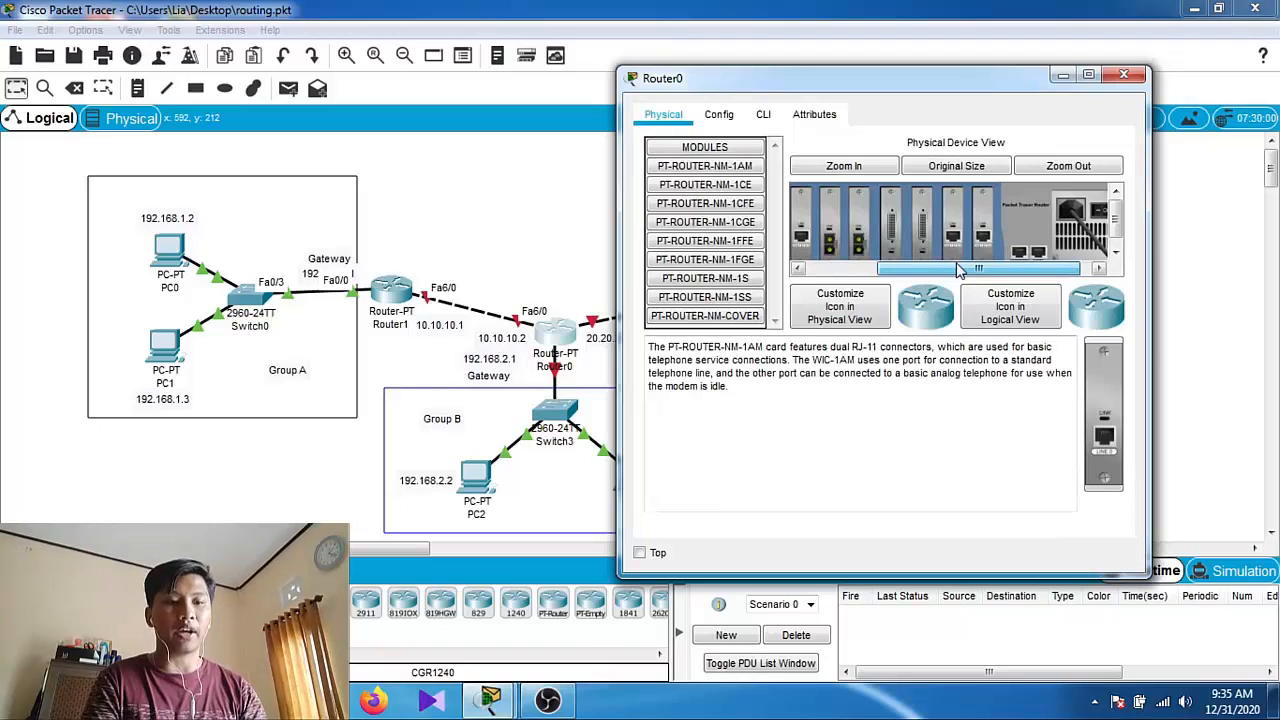
pyautogui.moveTo(824, 76); pyautogui.dragTo(805, 98)
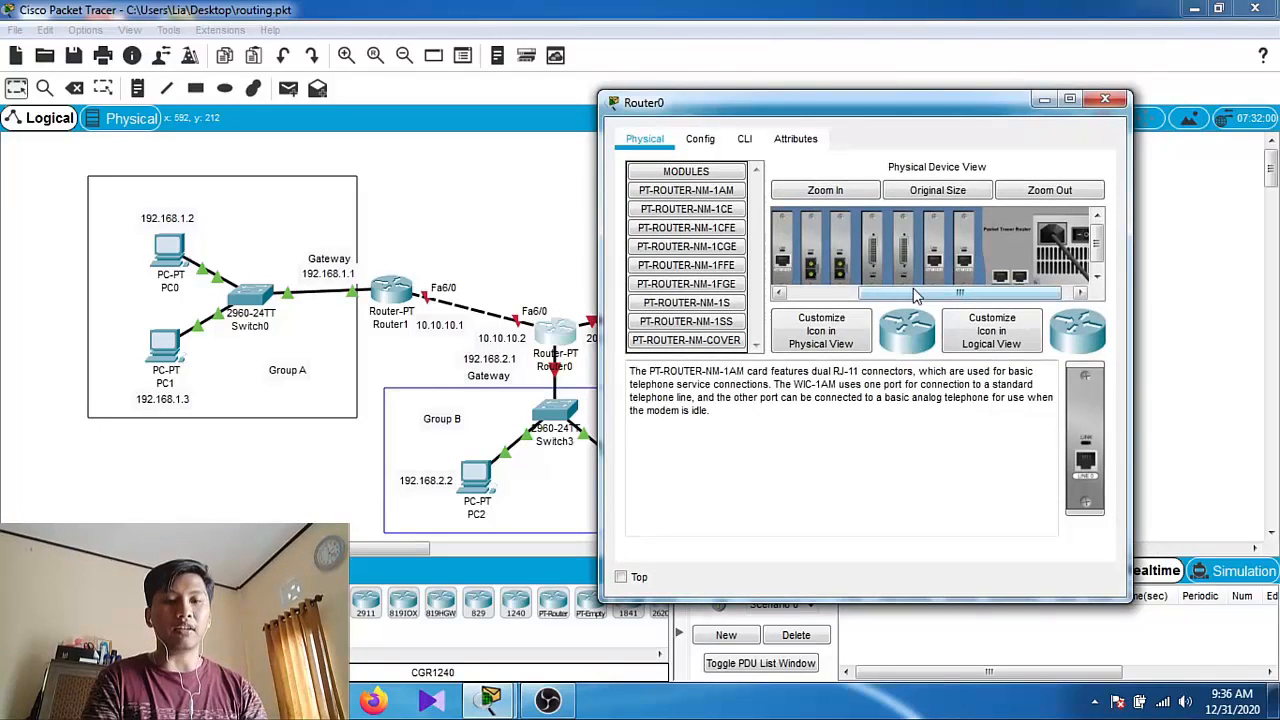
pyautogui.moveTo(914, 294); pyautogui.dragTo(963, 308)
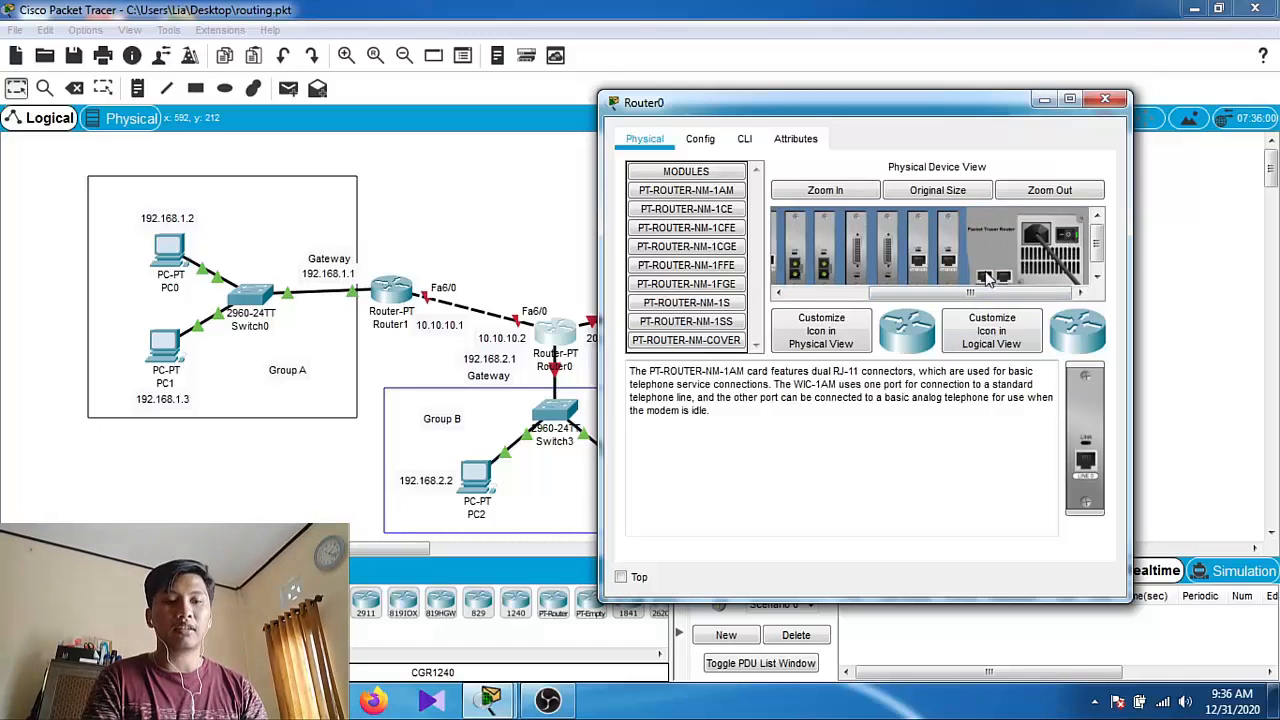
pyautogui.click(706, 140)
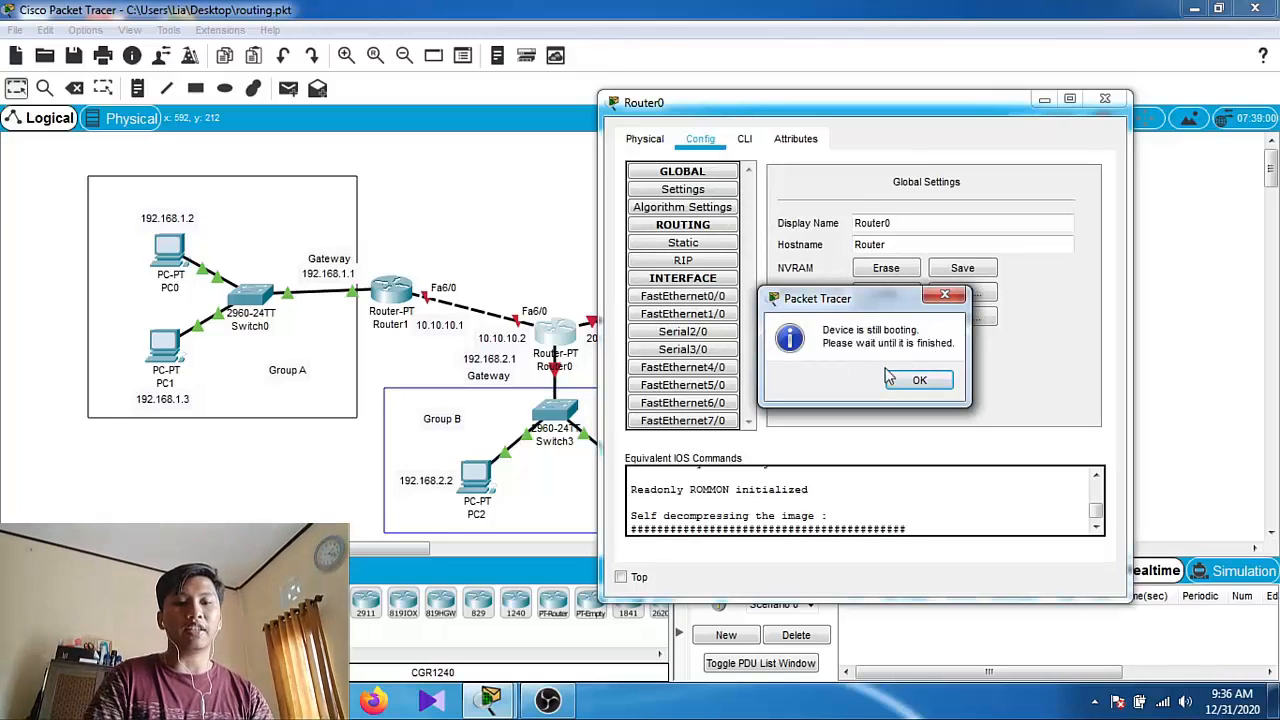
pyautogui.click(914, 381)
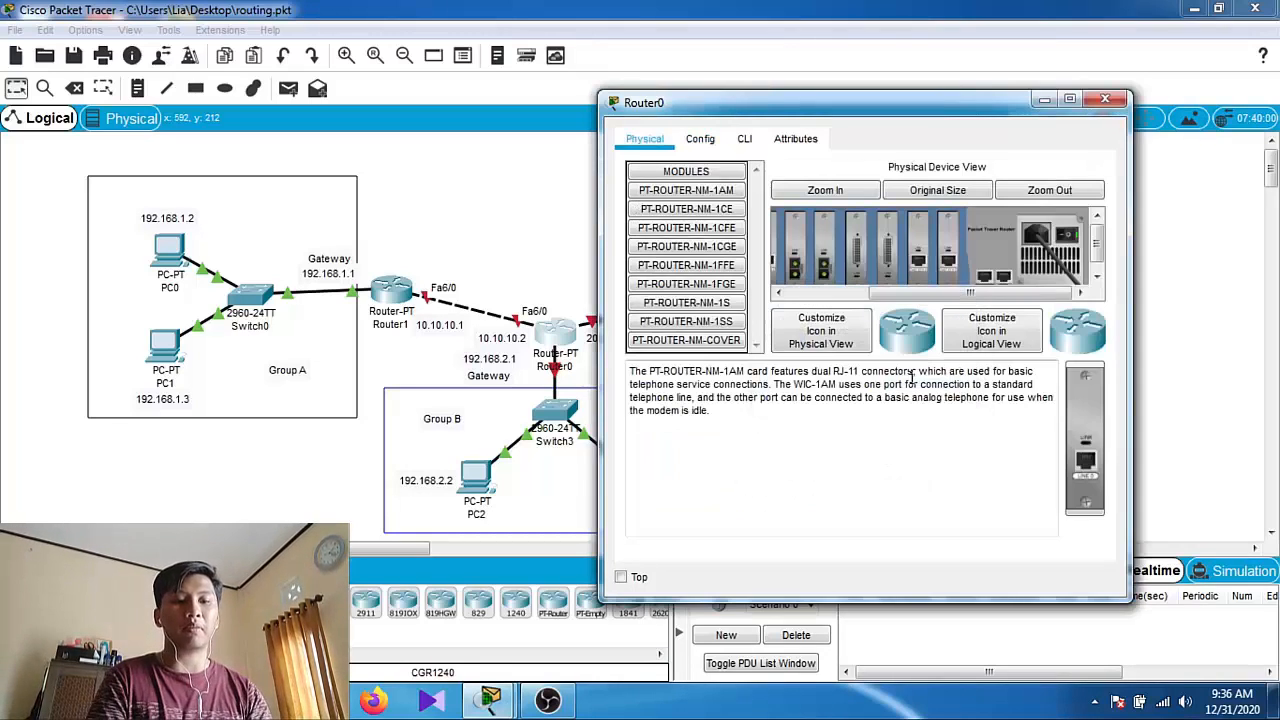
# Assign Router0's FastEthernet6/0 interface the IPv4 address 10.10.10.2 with subnet mask 255.255.255.0, turn the port on and close the router's window
pyautogui.click(700, 140)
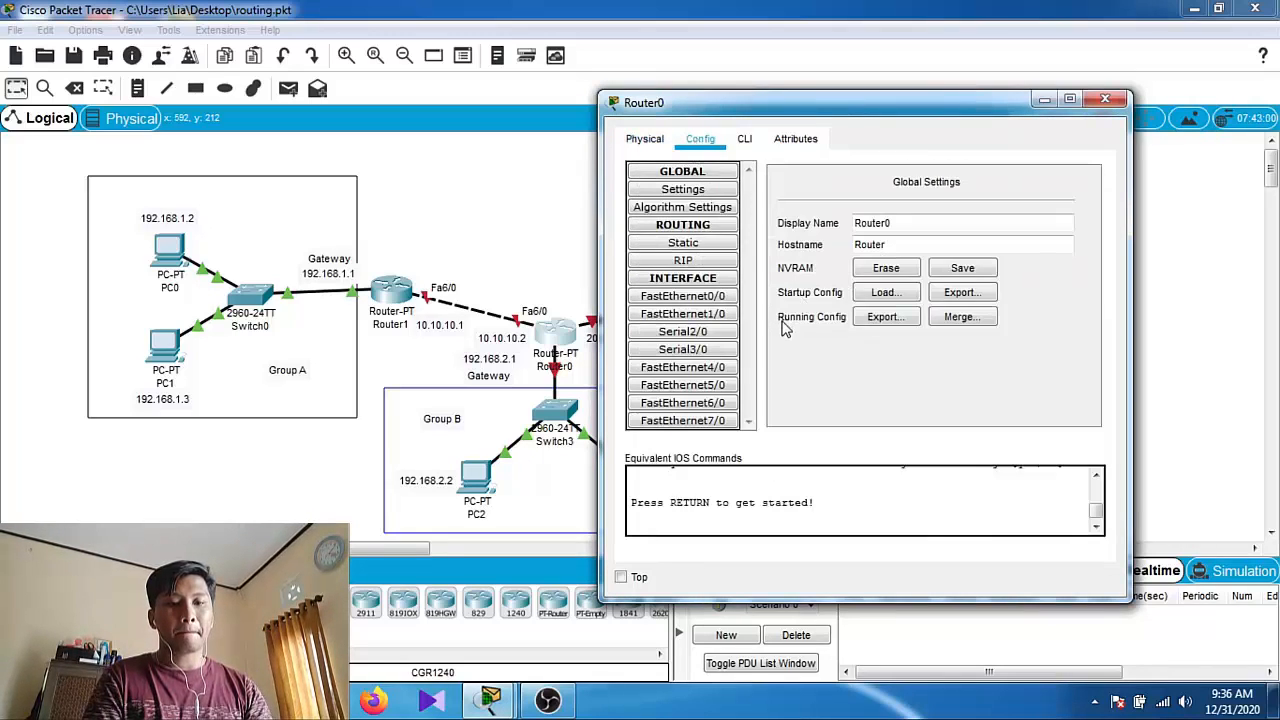
pyautogui.click(725, 403)
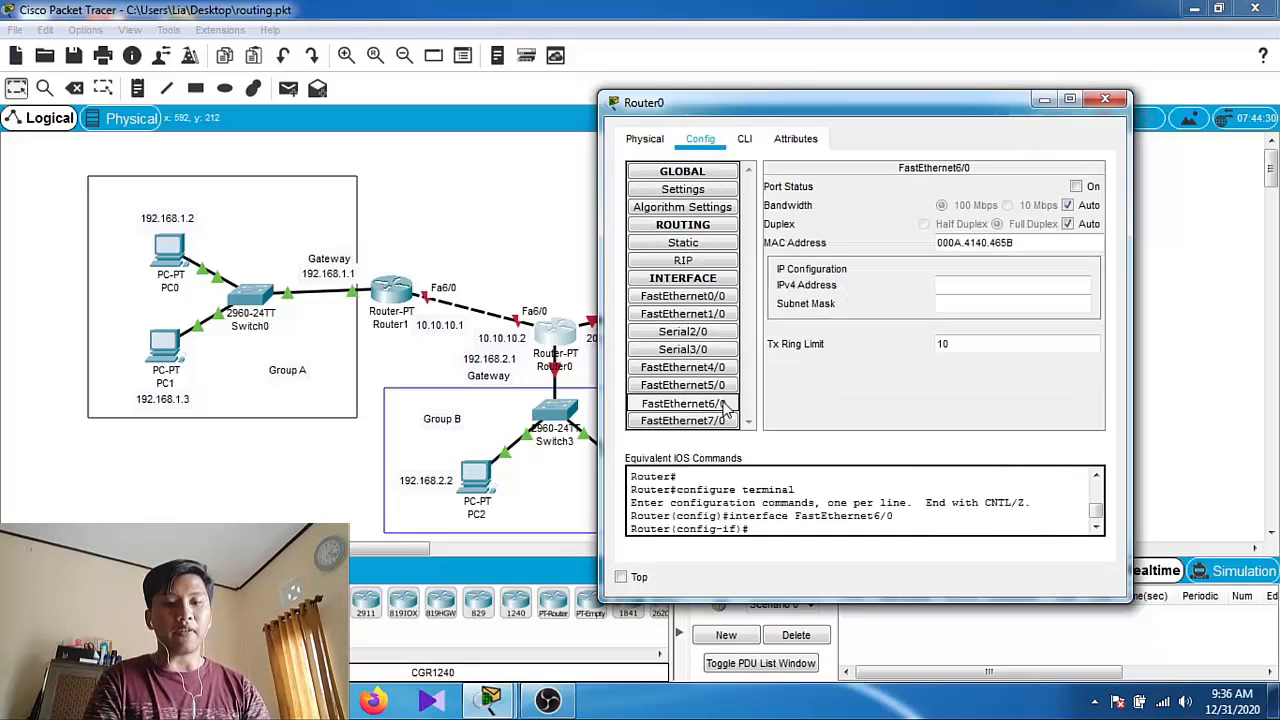
pyautogui.click(952, 287)
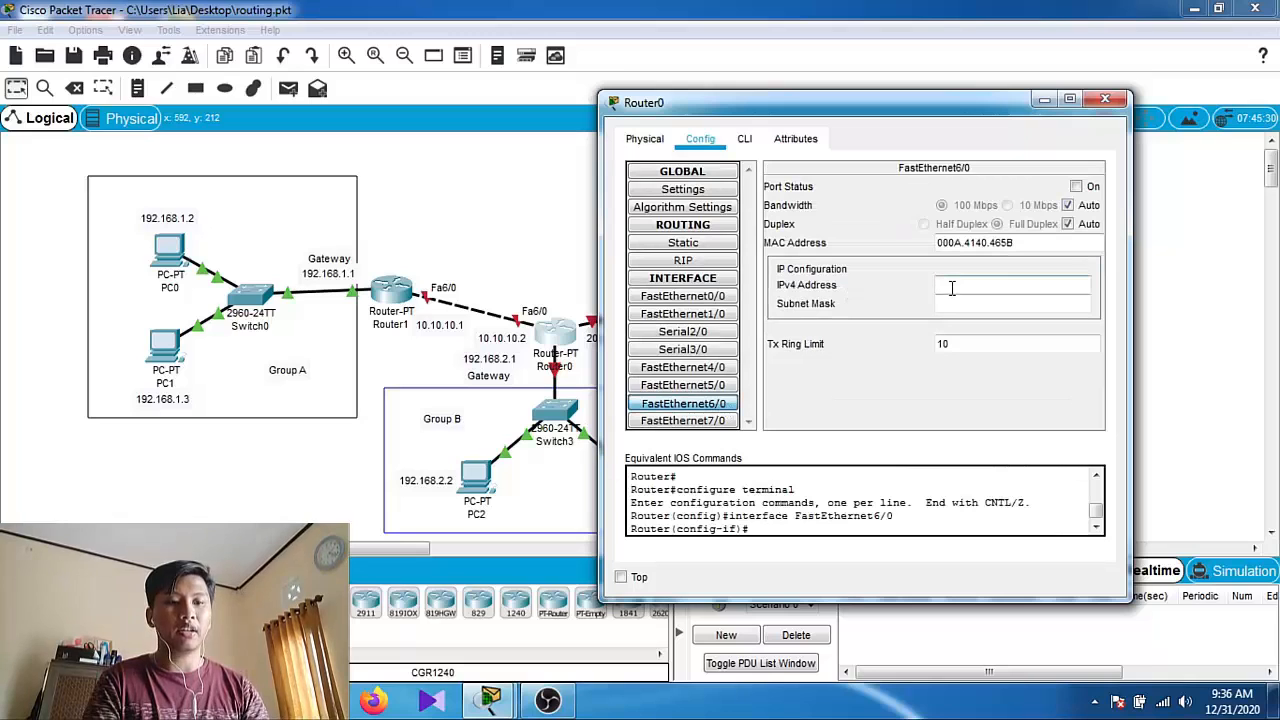
pyautogui.write('10.10.10.2')
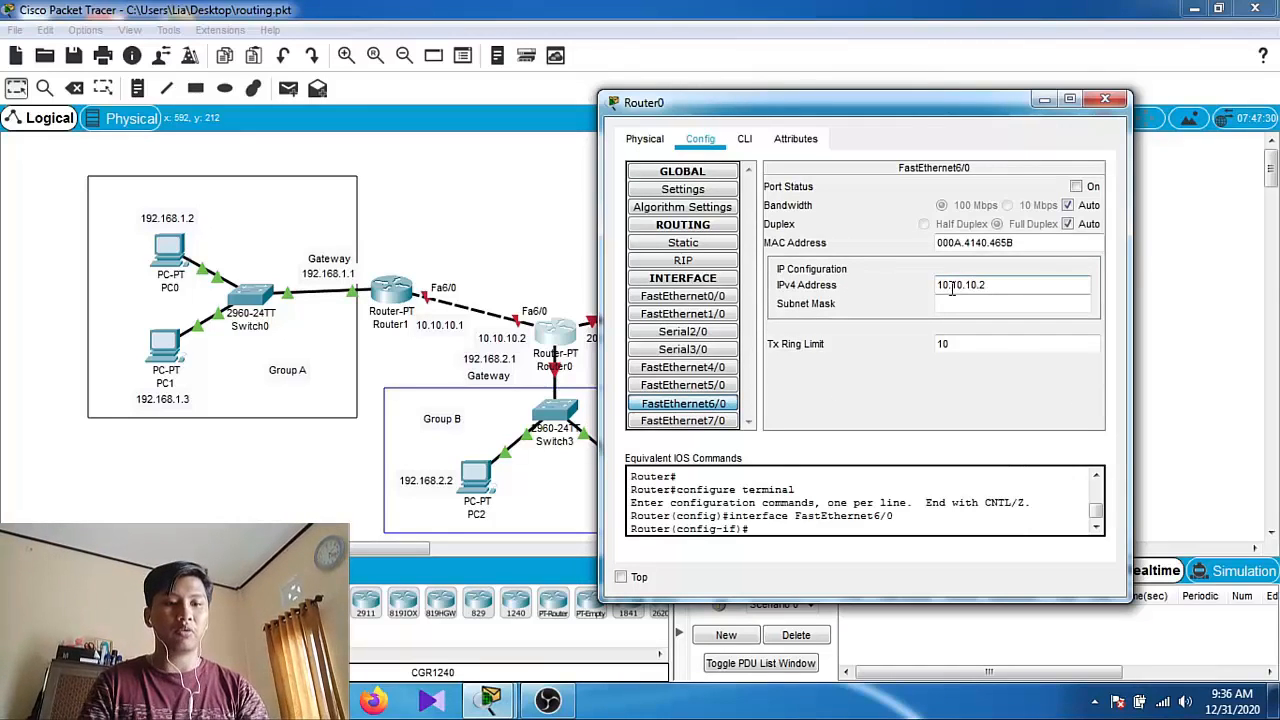
pyautogui.click(986, 302)
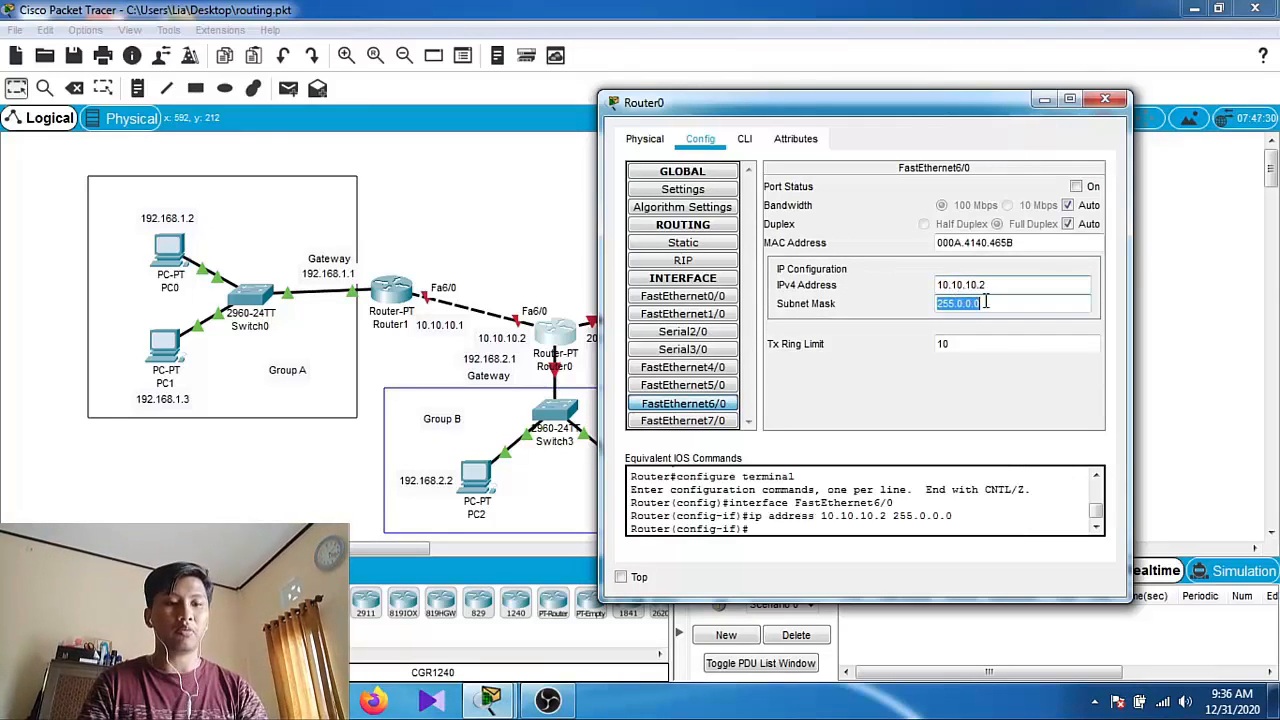
pyautogui.write('255.2')
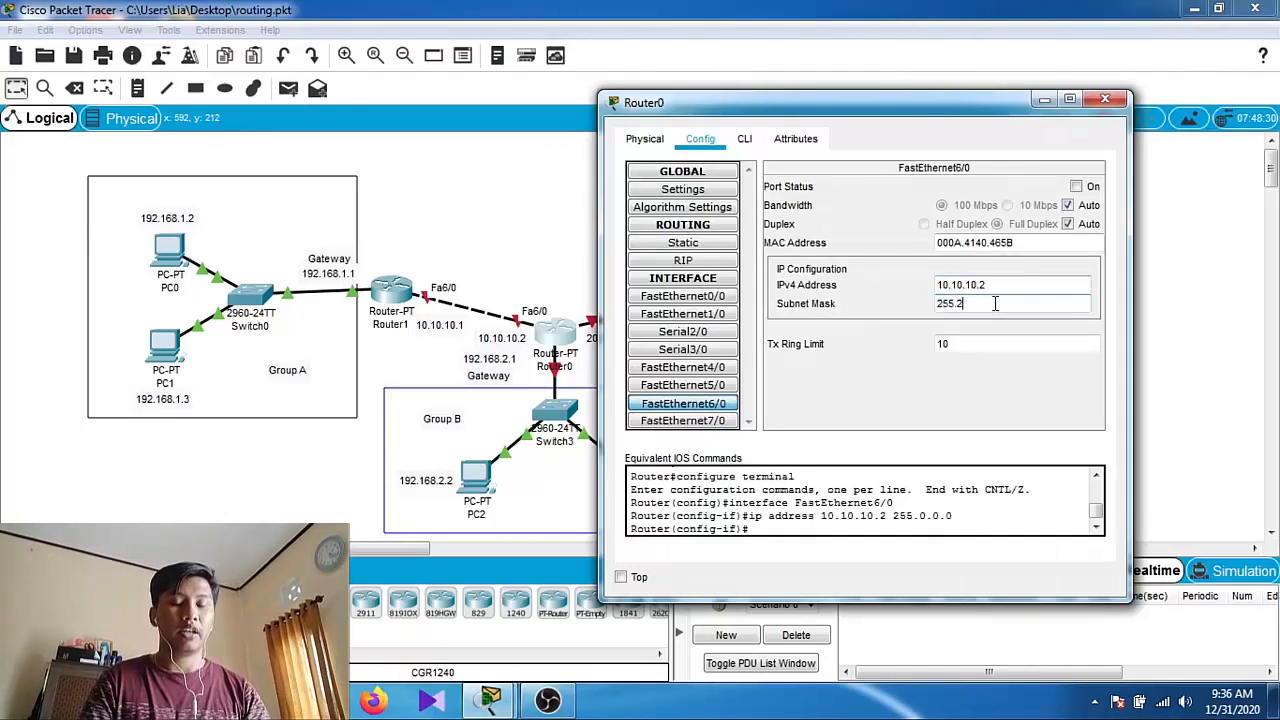
pyautogui.write('55.255.0')
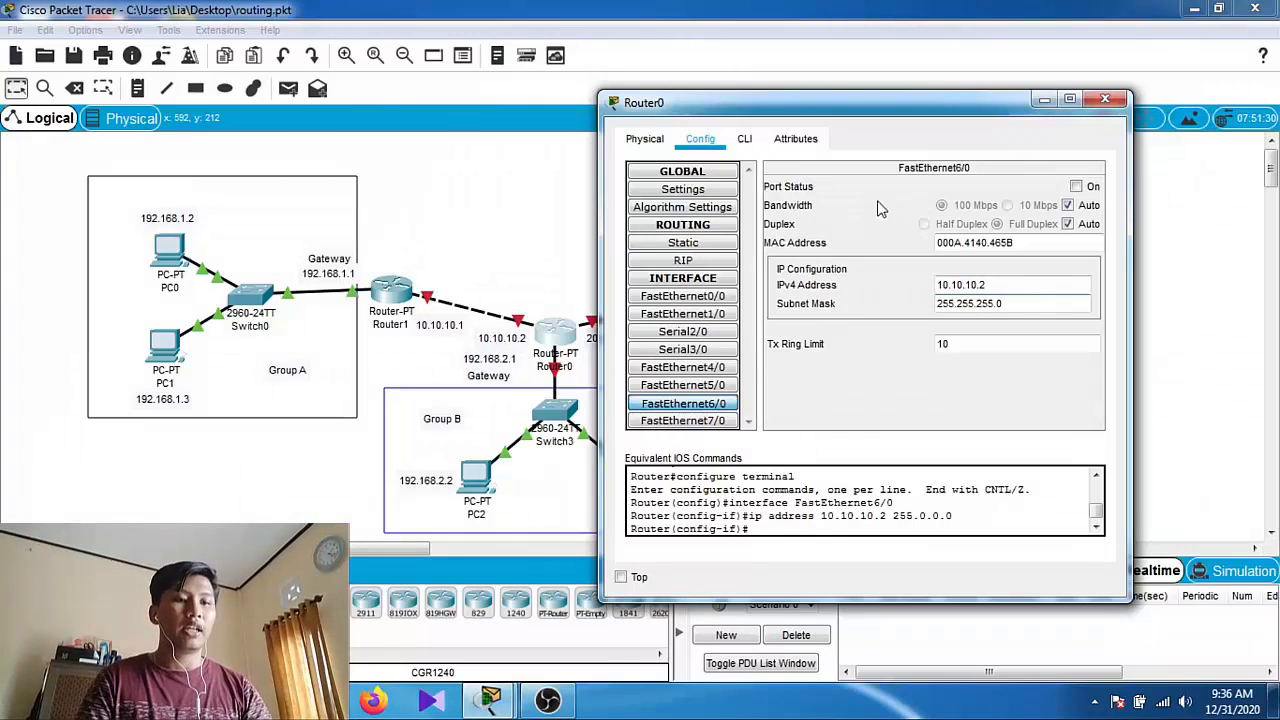
pyautogui.click(1076, 187)
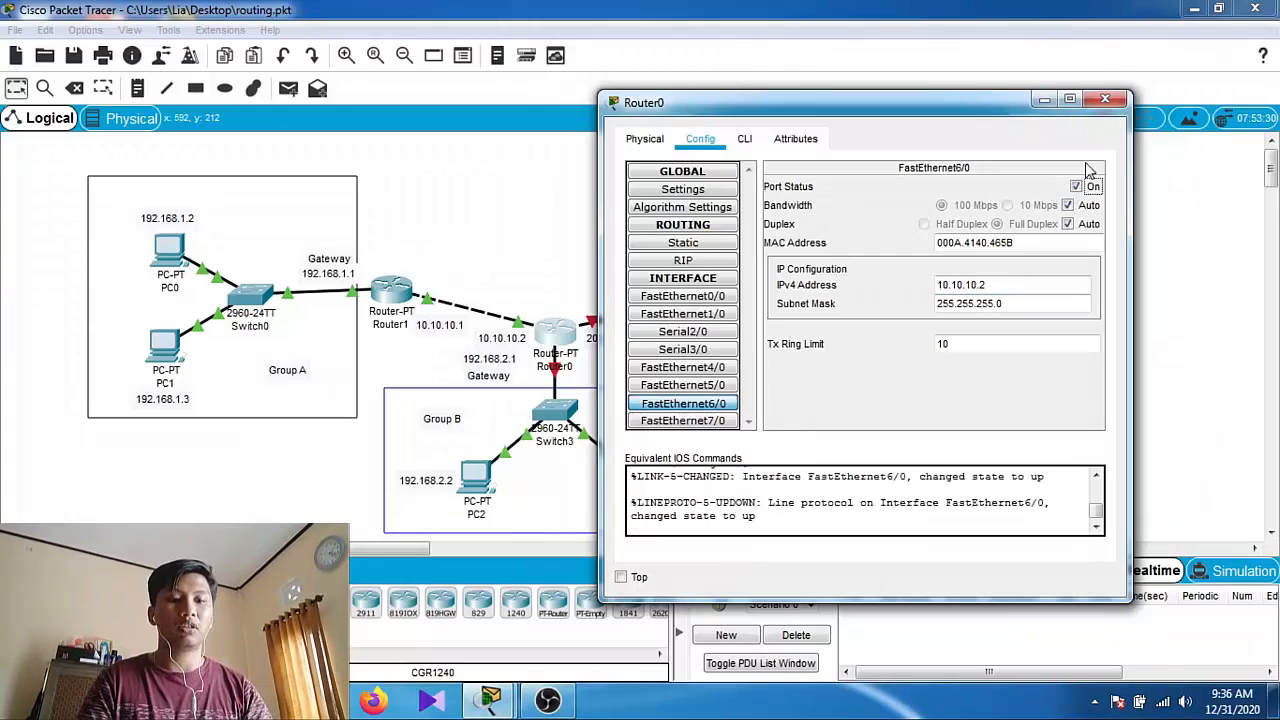
pyautogui.click(1104, 101)
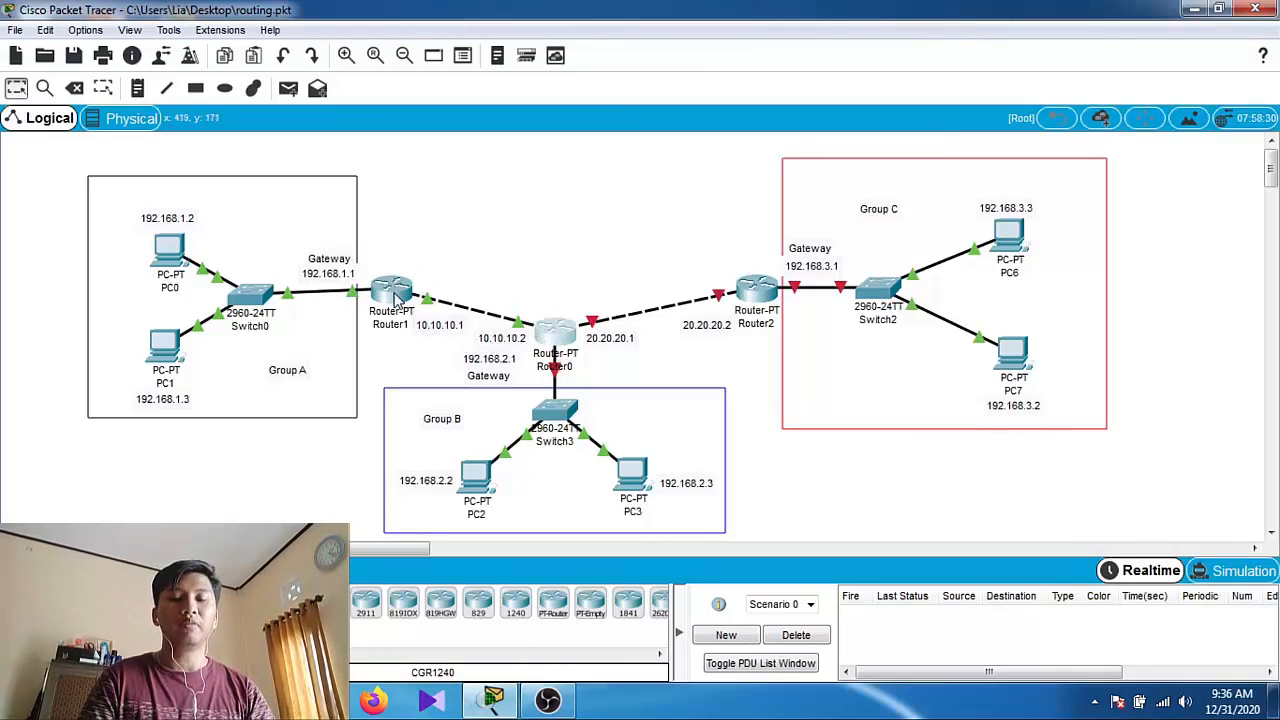
# Move Switch3 lower inside the Group B box to lengthen its link to Router0
pyautogui.moveTo(398, 311)
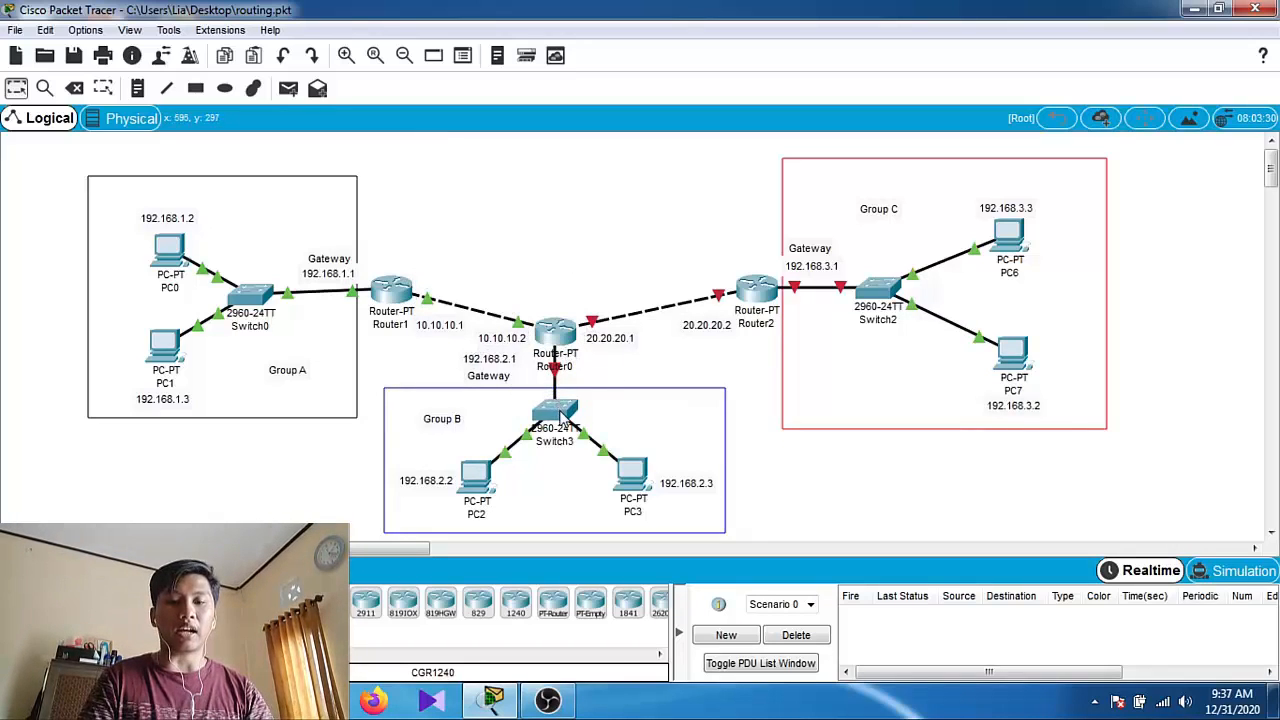
pyautogui.moveTo(563, 418); pyautogui.dragTo(563, 451)
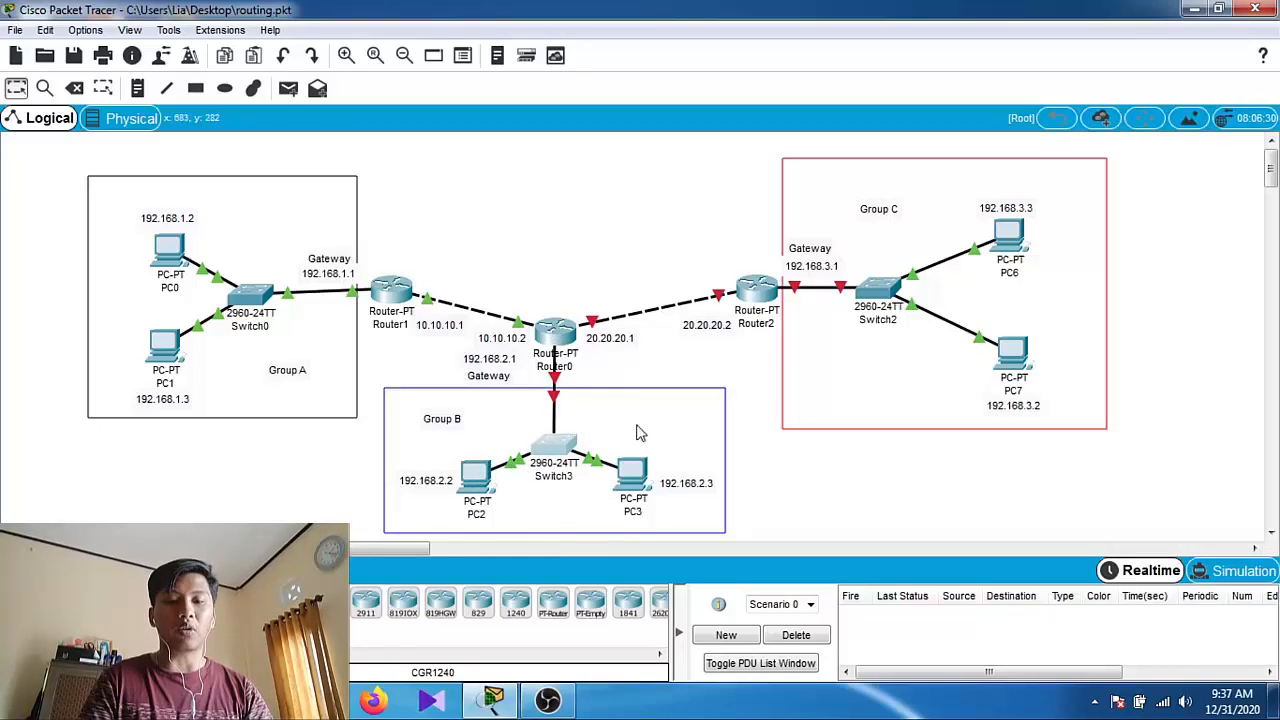
# Assign Router0's FastEthernet0/0 interface the IPv4 address 192.168.2.1 with subnet mask 255.255.255.0, turn the port on and close the router's window
pyautogui.moveTo(560, 387)
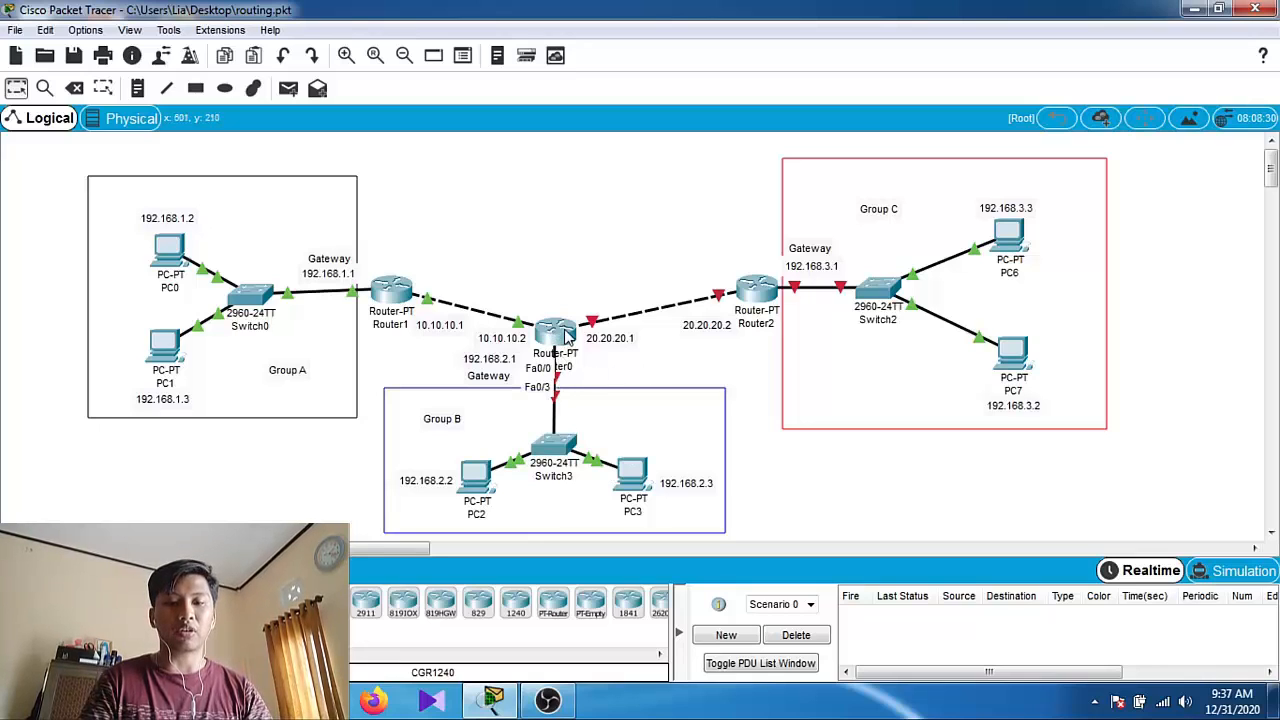
pyautogui.click(568, 338)
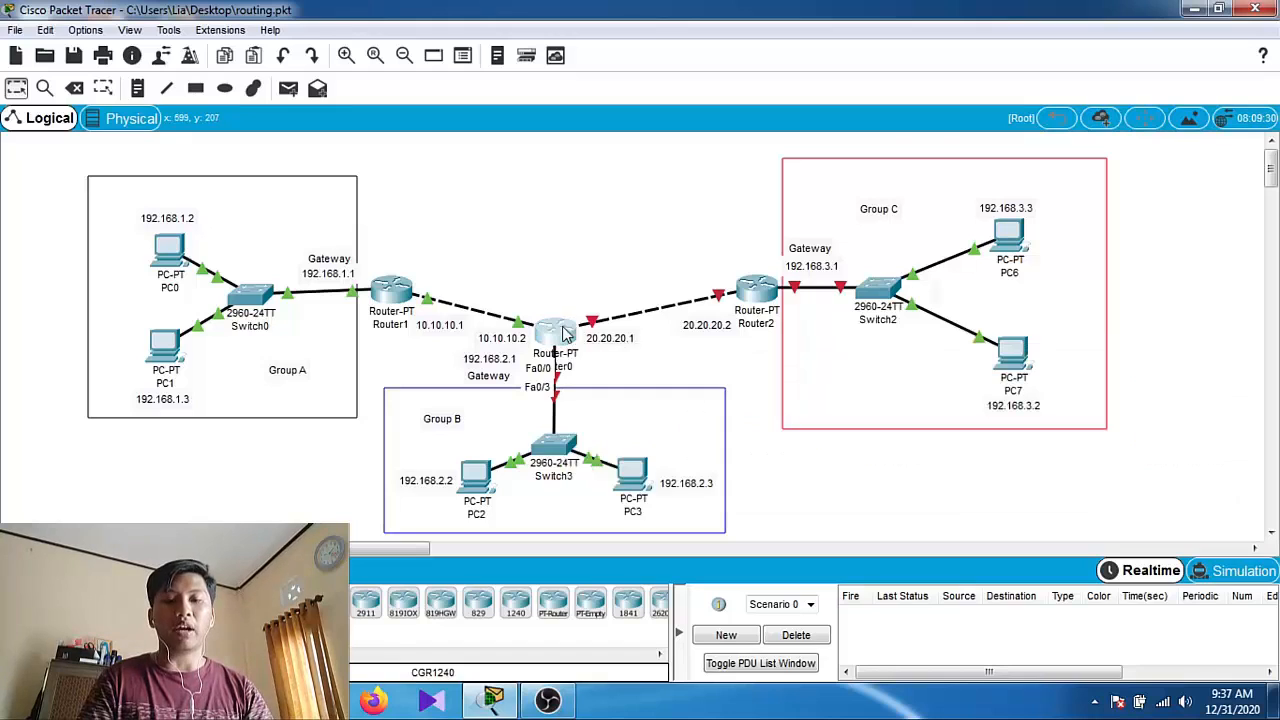
pyautogui.moveTo(610, 103); pyautogui.dragTo(881, 89)
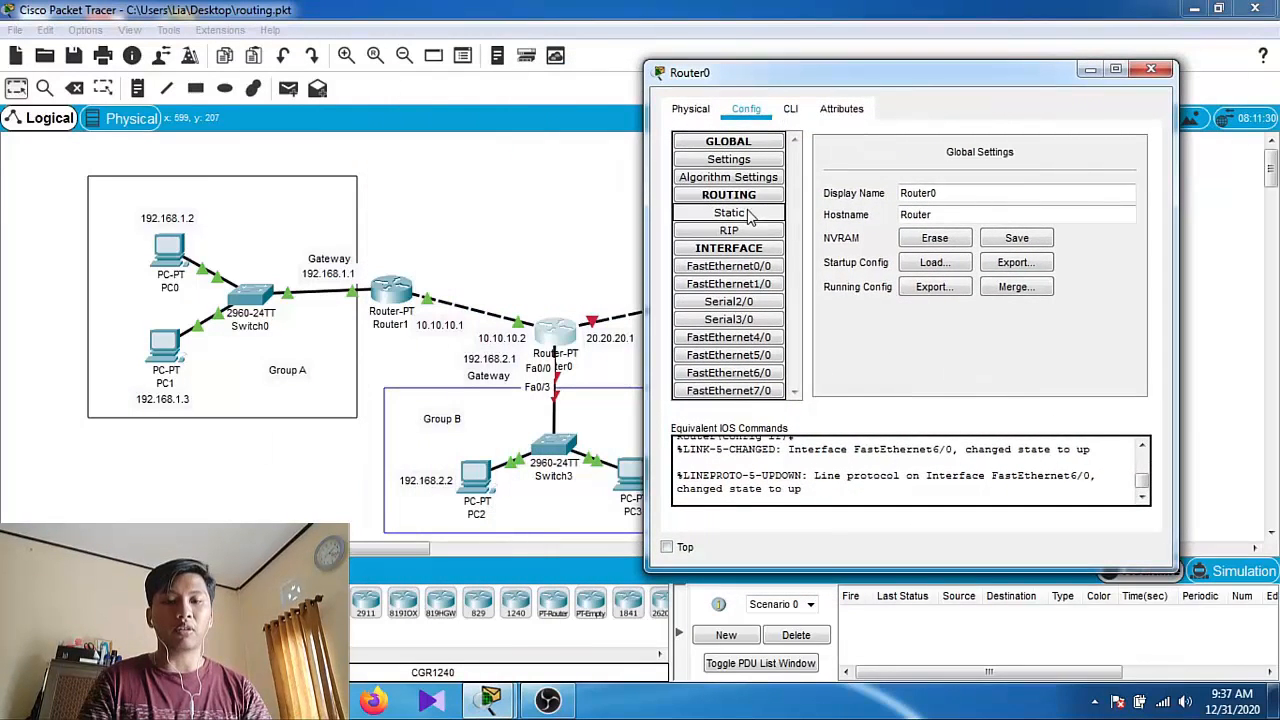
pyautogui.click(755, 267)
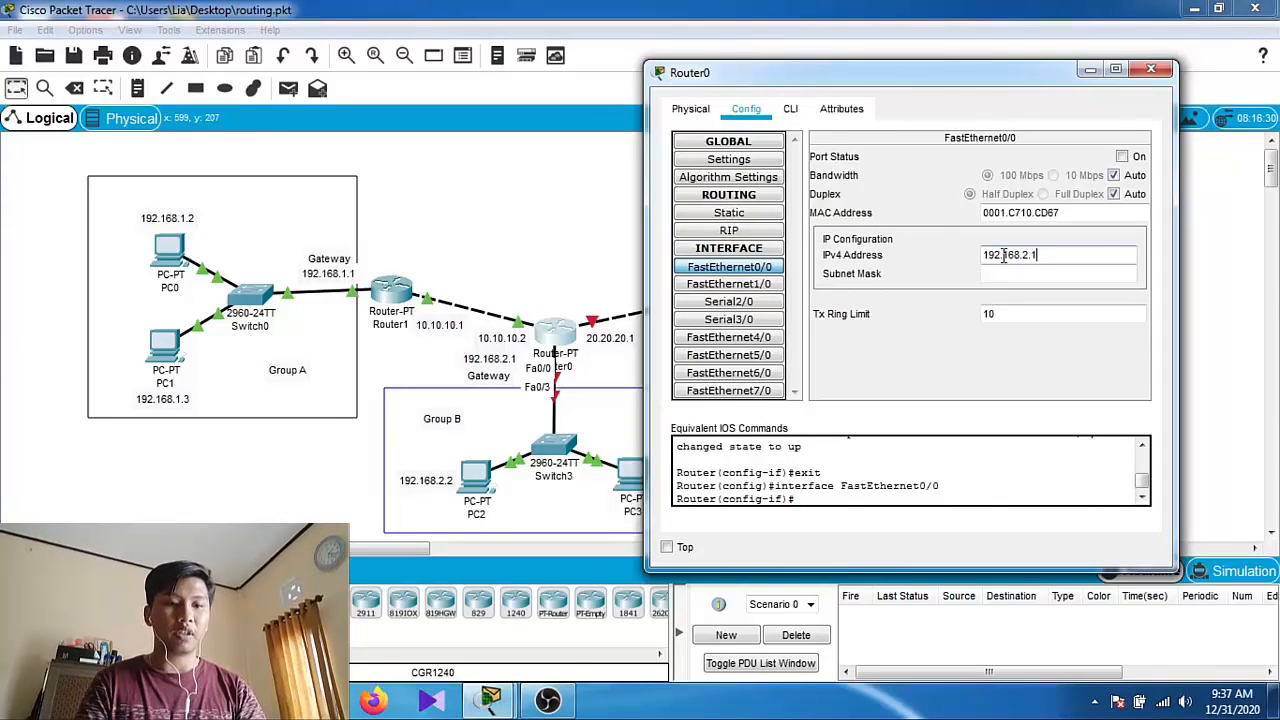
pyautogui.press('Tab')
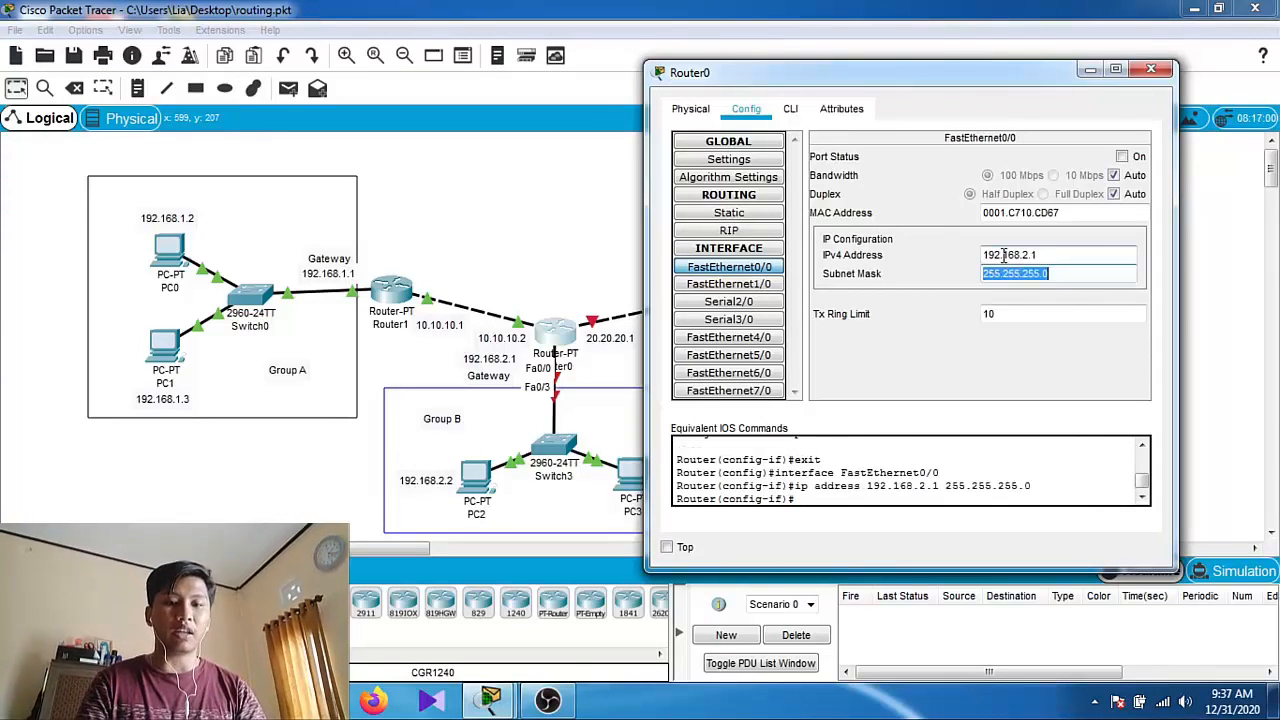
pyautogui.click(1122, 157)
pyautogui.click(1147, 71)
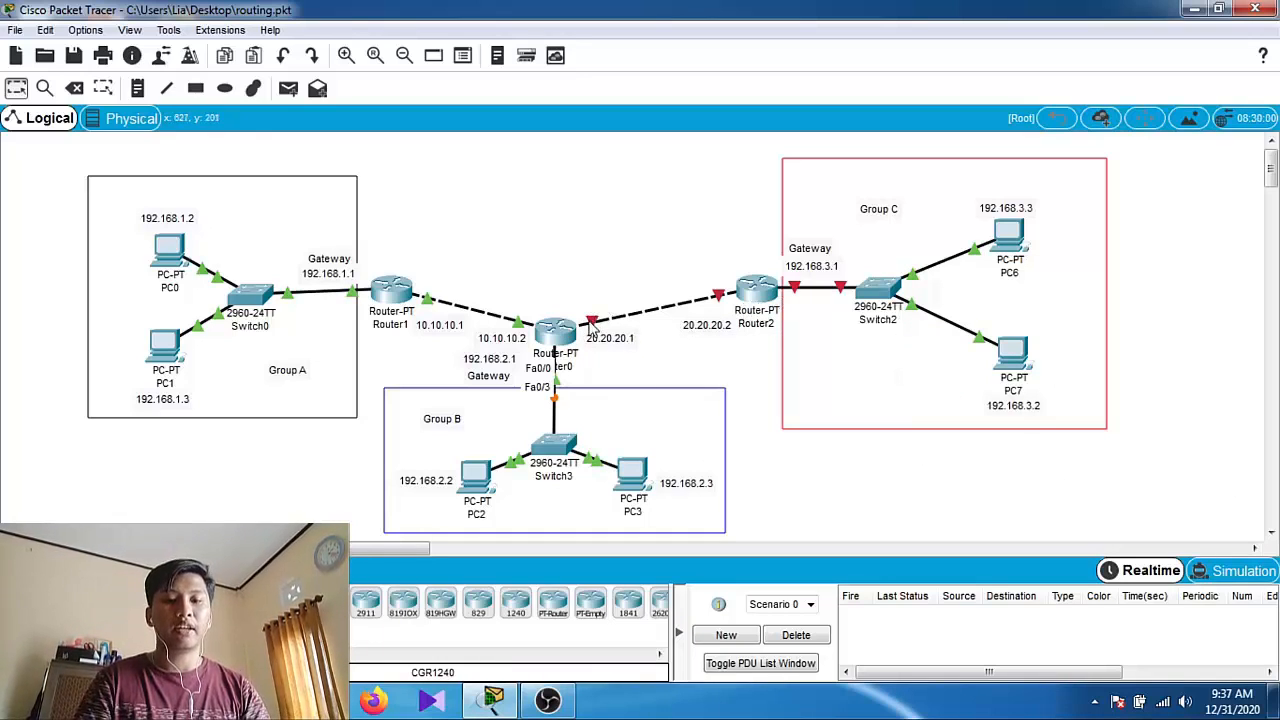
# Assign Router0's FastEthernet1/0 interface the IPv4 address 20.20.20.1 with subnet mask 255.255.255.0, turn the port on and close the router's window
pyautogui.moveTo(593, 328)
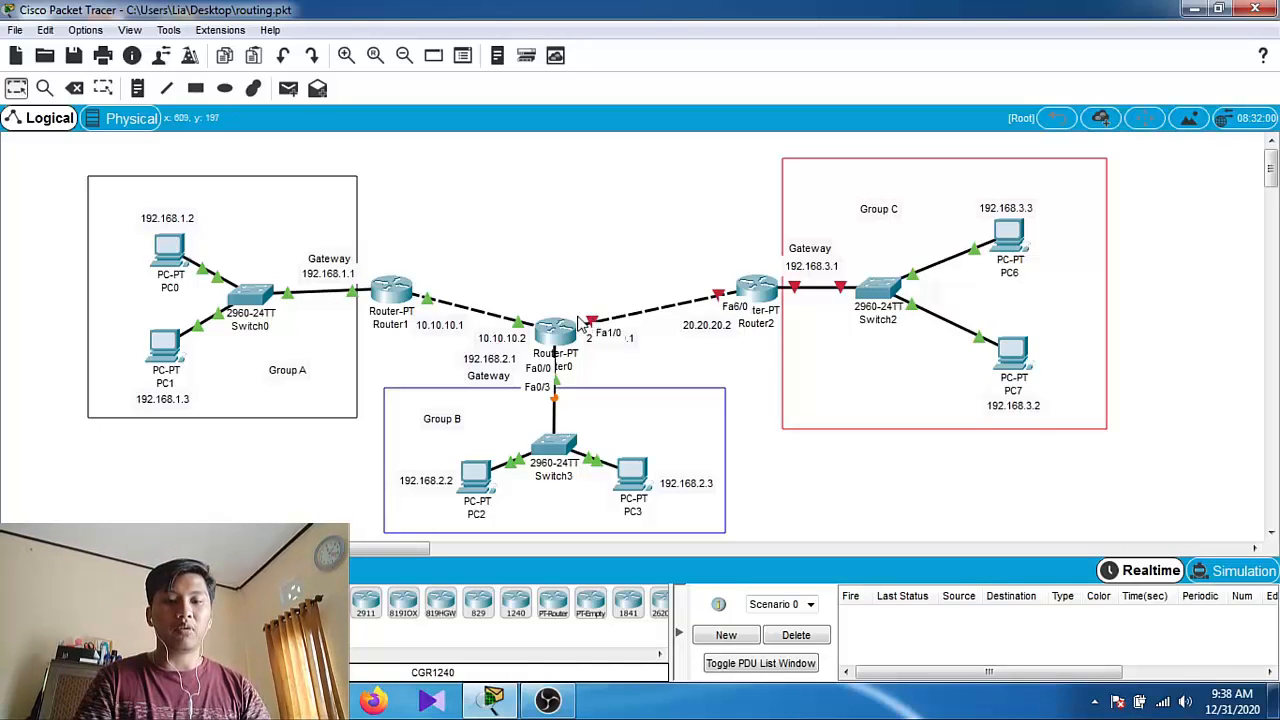
pyautogui.click(556, 330)
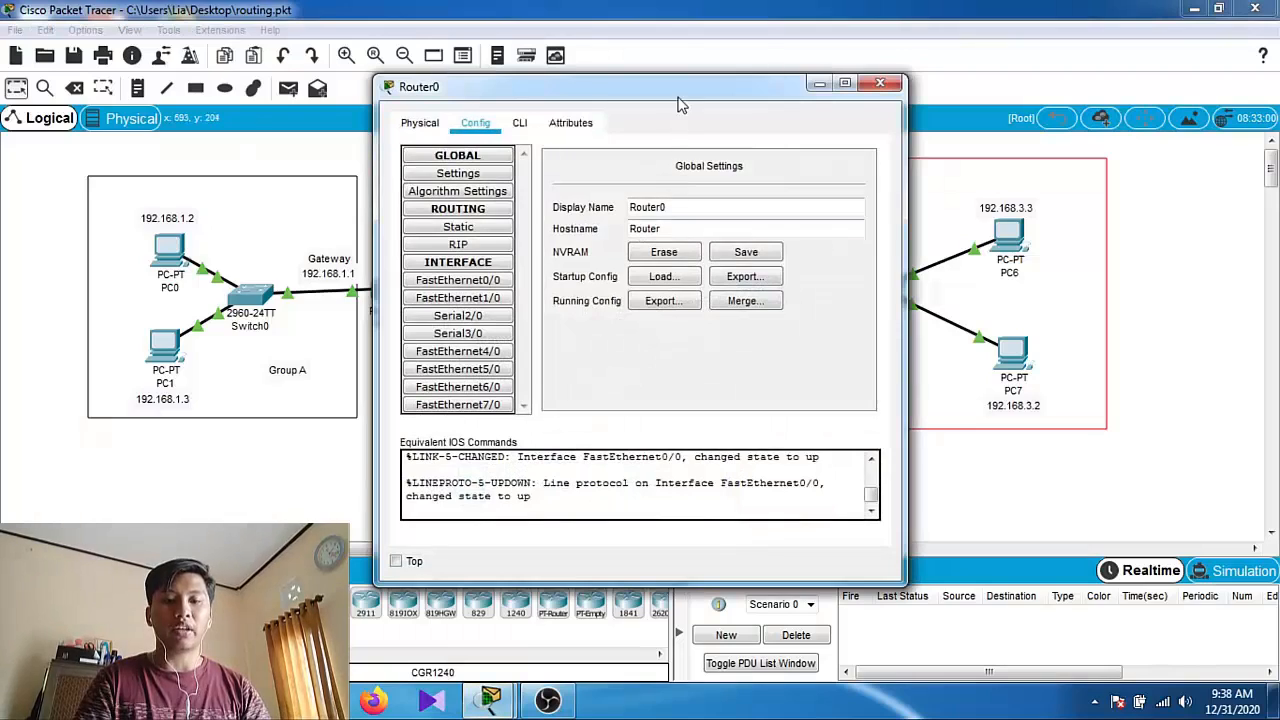
pyautogui.moveTo(678, 98); pyautogui.dragTo(972, 100)
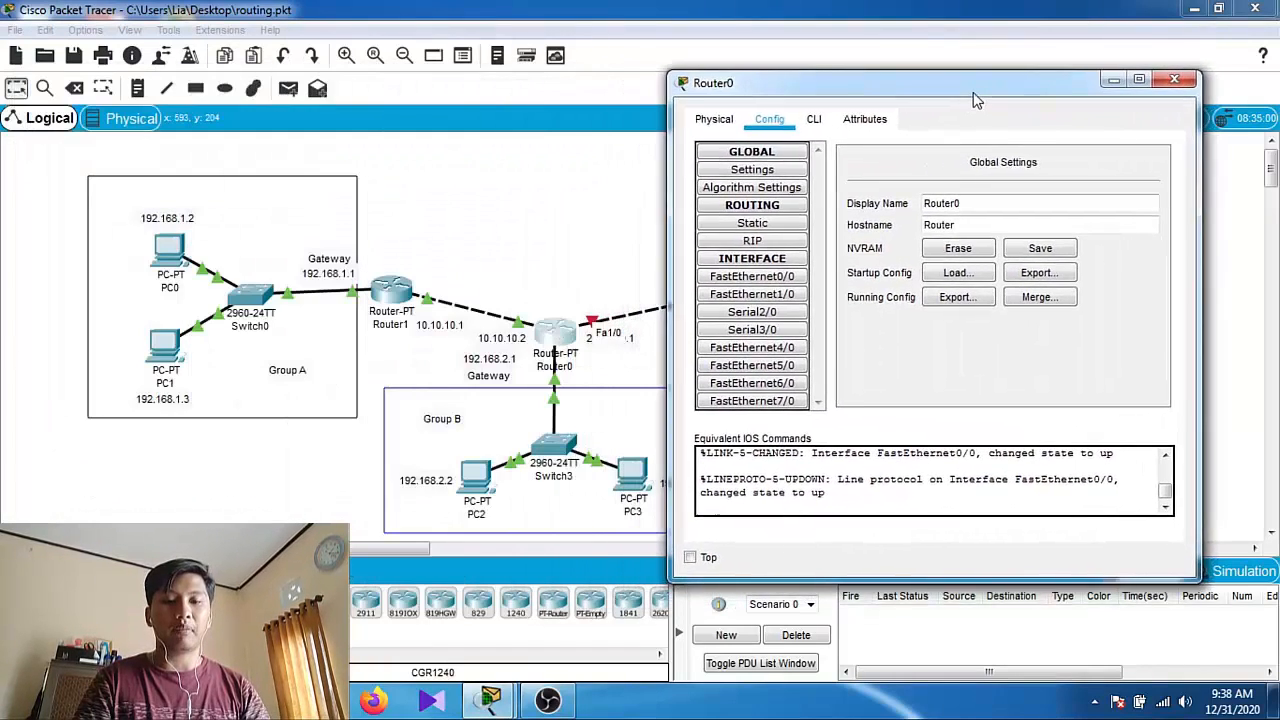
pyautogui.click(797, 298)
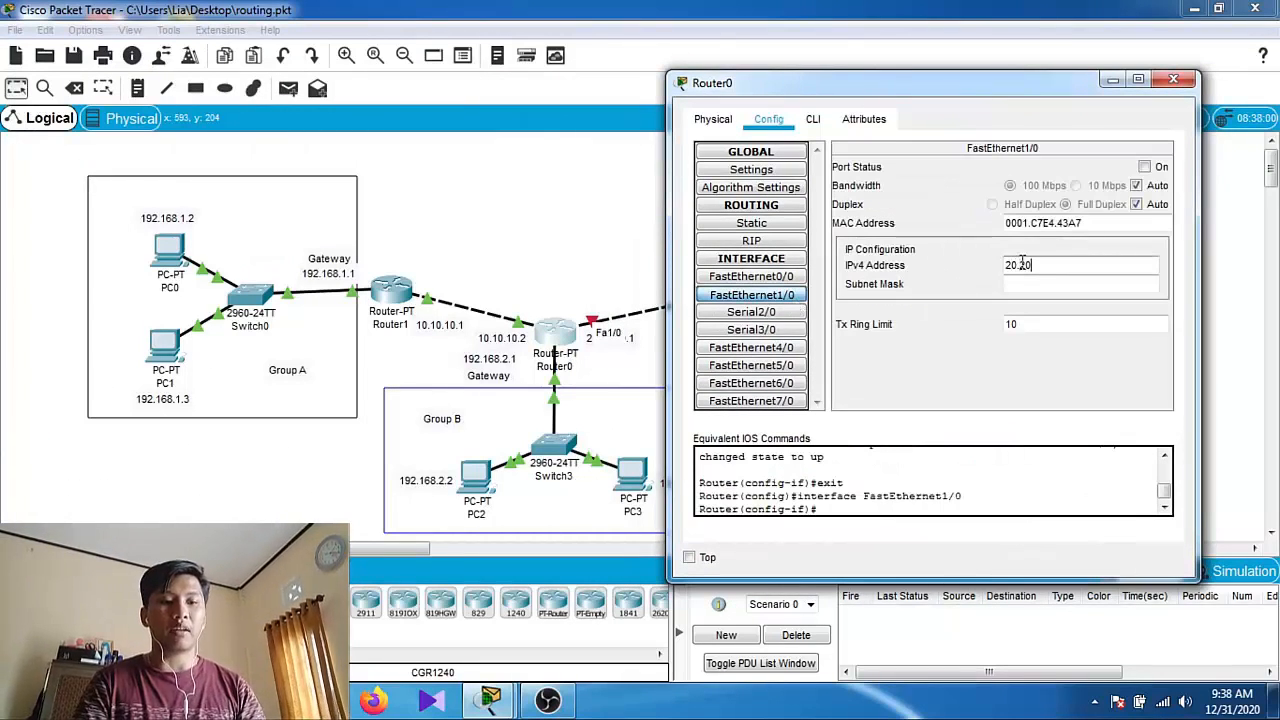
pyautogui.click(1022, 262)
pyautogui.write('20.20.20.1')
pyautogui.press('Tab')
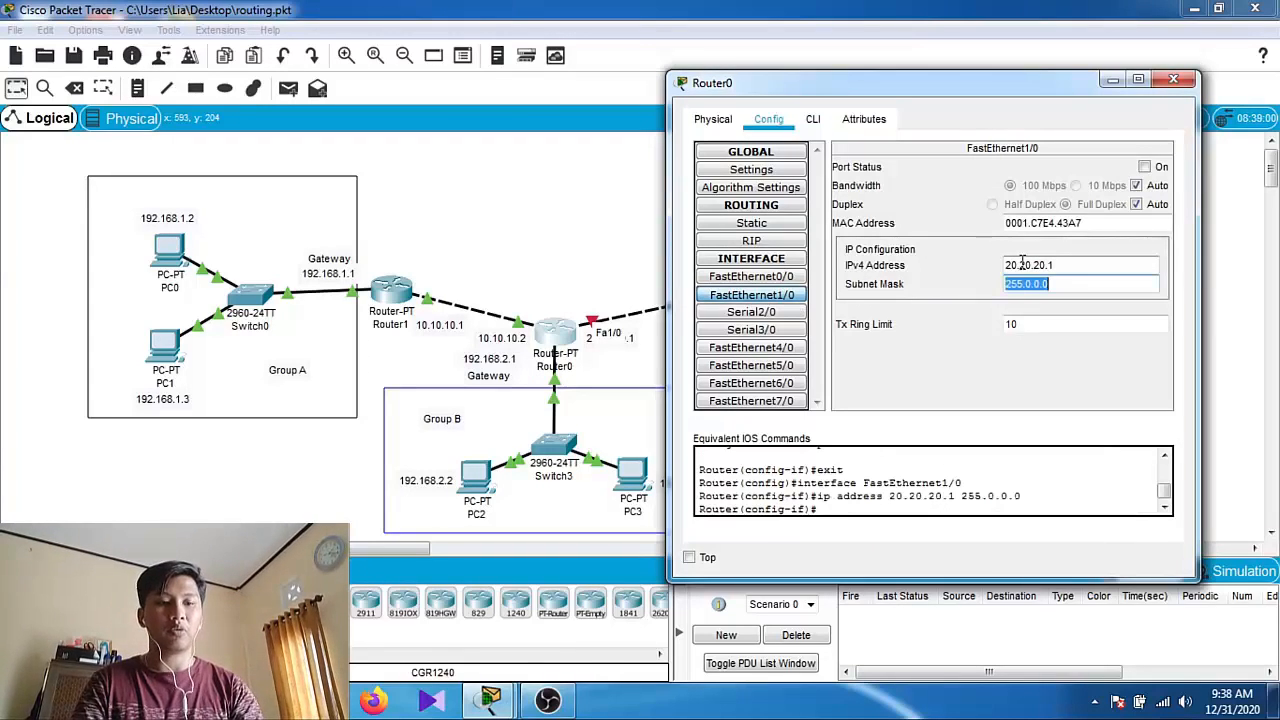
pyautogui.write('255')
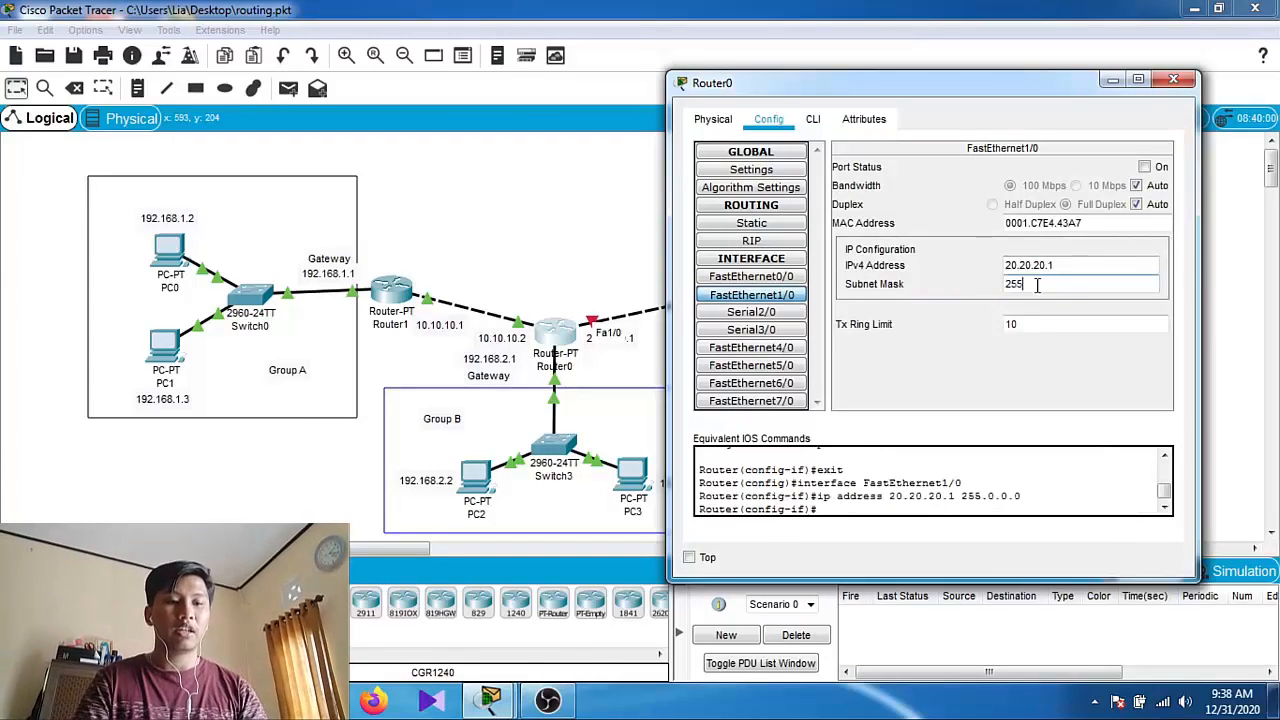
pyautogui.write('.255.25')
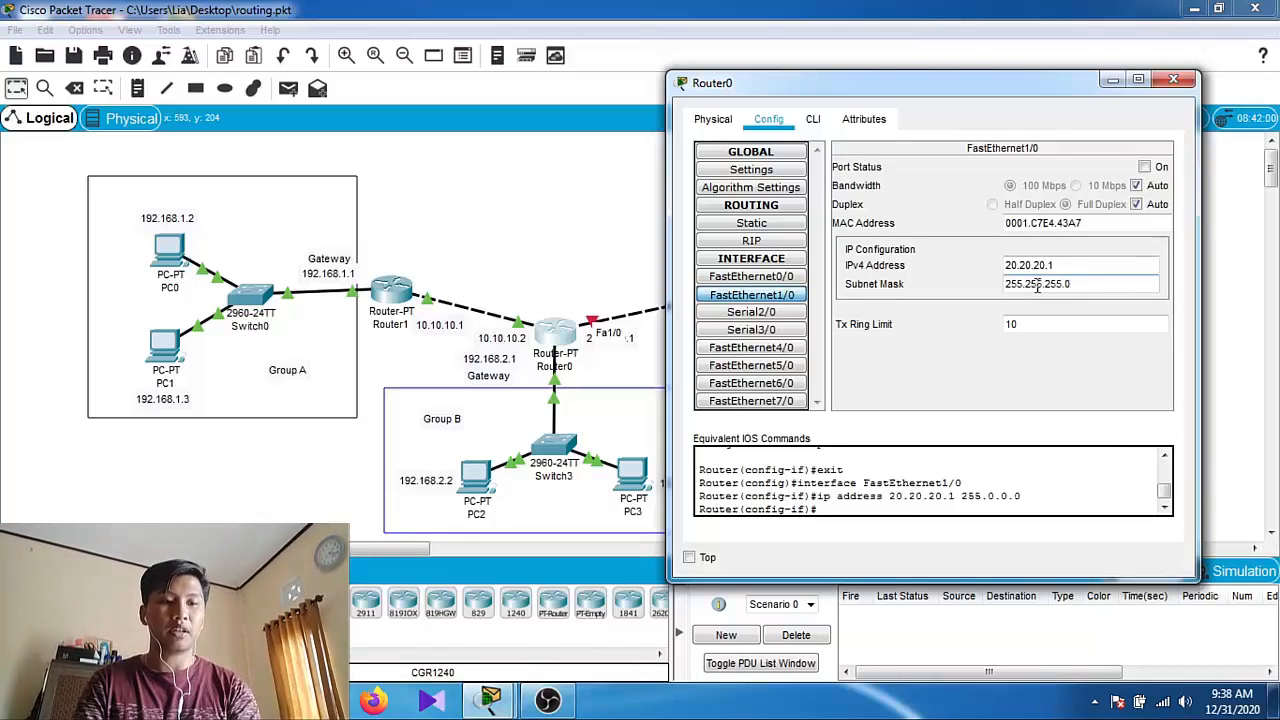
pyautogui.write('5.0')
pyautogui.click(1145, 167)
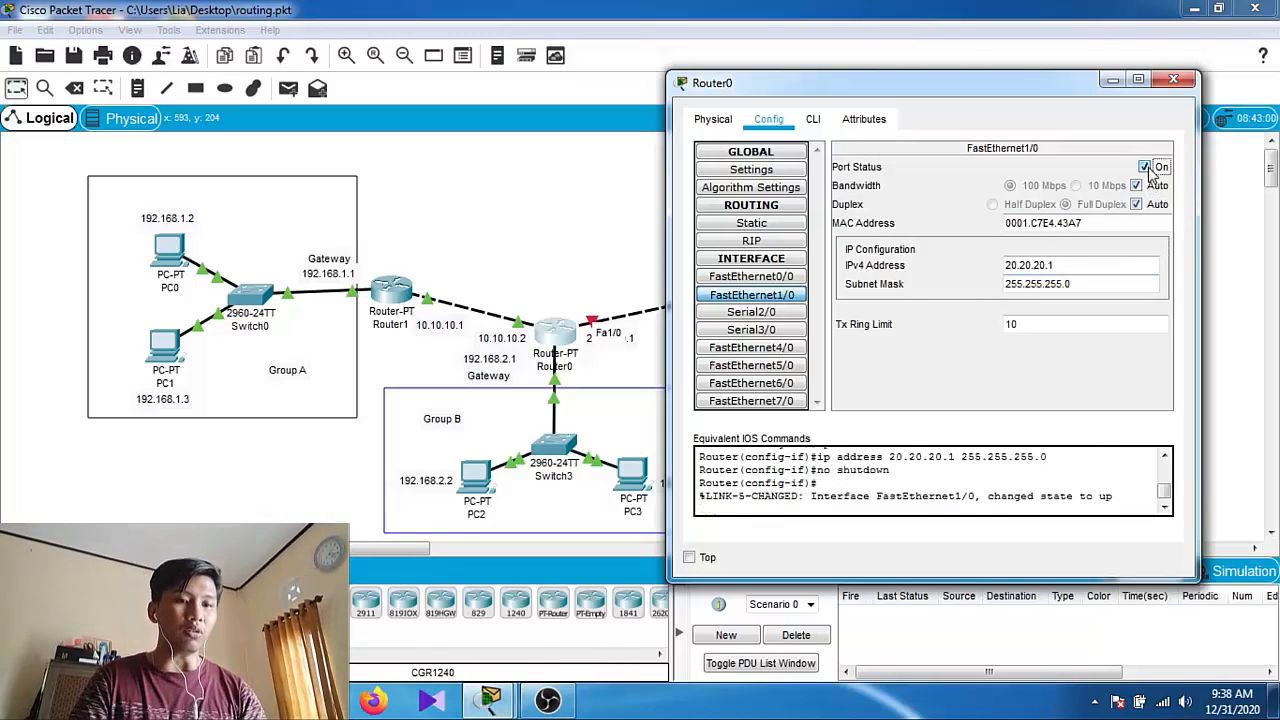
pyautogui.click(1174, 79)
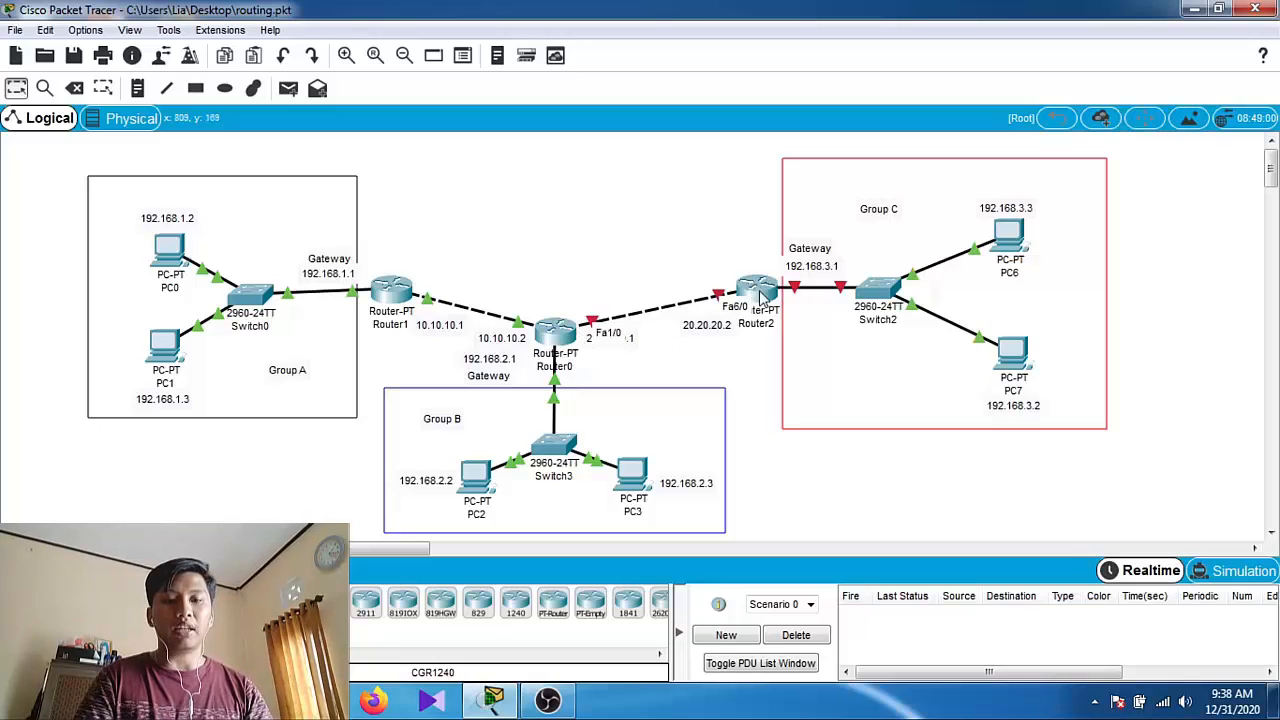
# Assign Router2's FastEthernet6/0 interface the IPv4 address 20.20.20.2 with subnet mask 255.255.255.0, turn the port on and close the router's window
pyautogui.moveTo(762, 292)
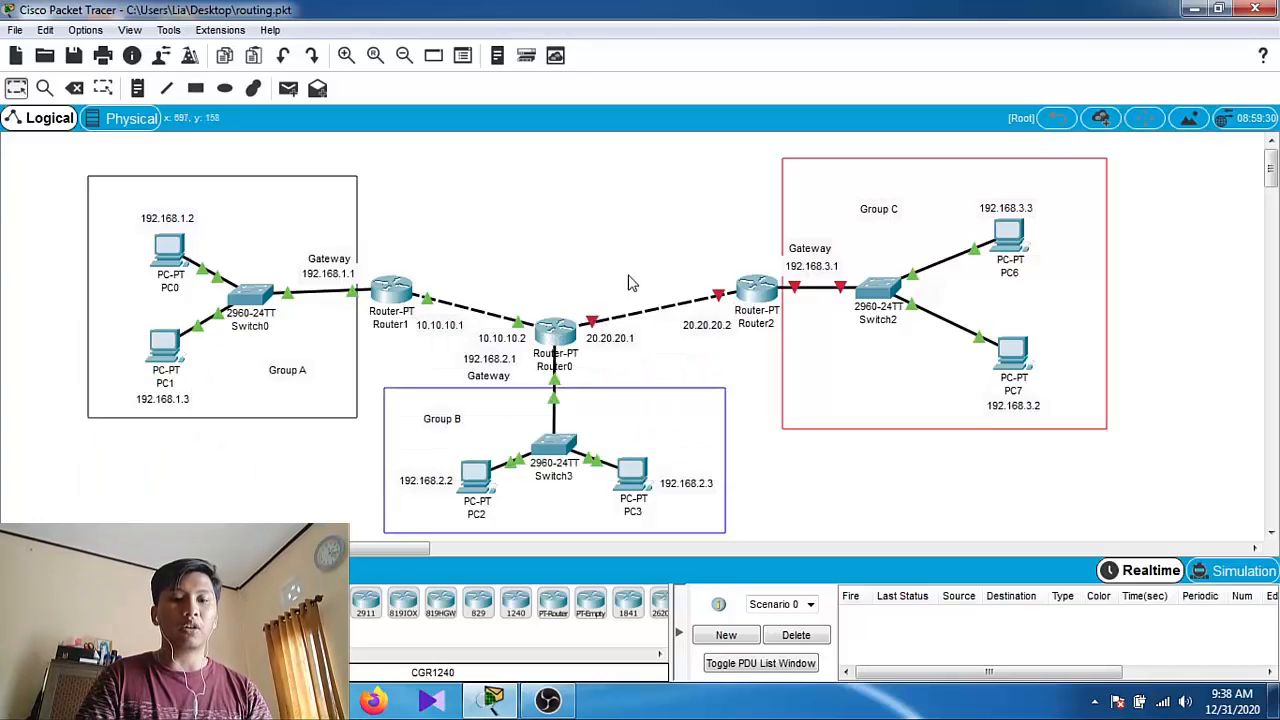
pyautogui.moveTo(719, 299)
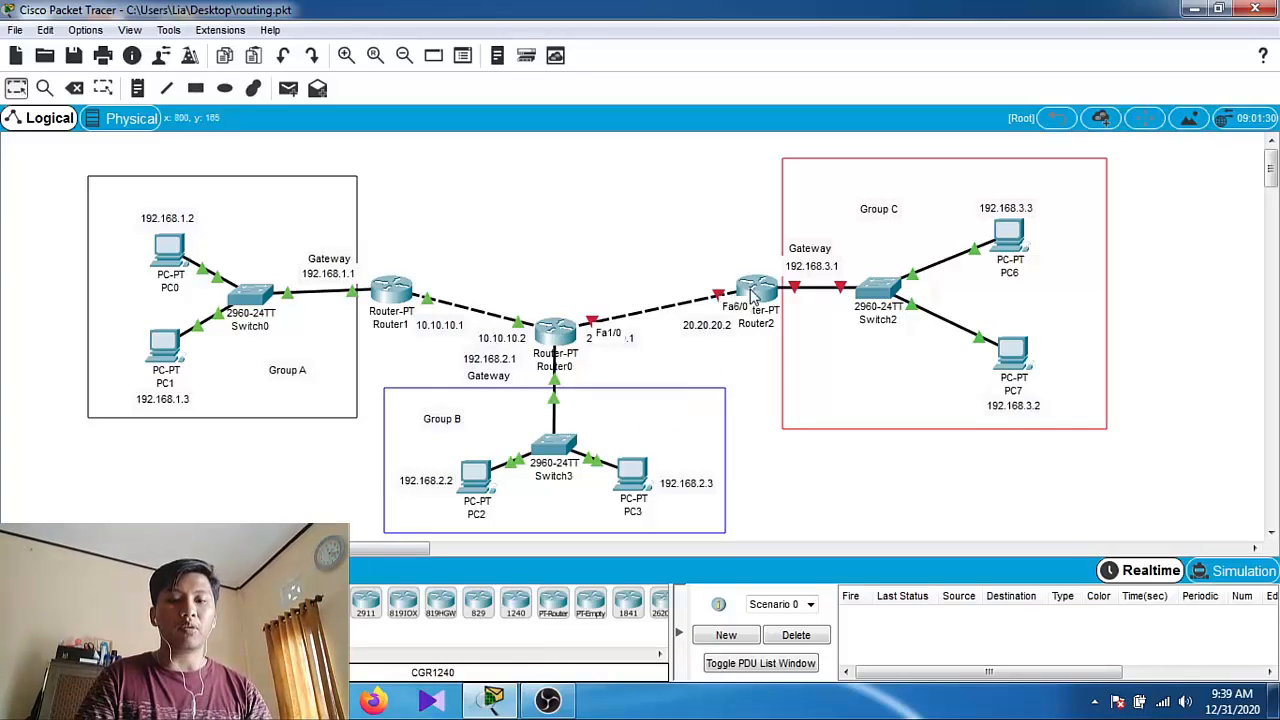
pyautogui.click(757, 288)
pyautogui.moveTo(703, 87); pyautogui.dragTo(466, 77)
pyautogui.click(254, 110)
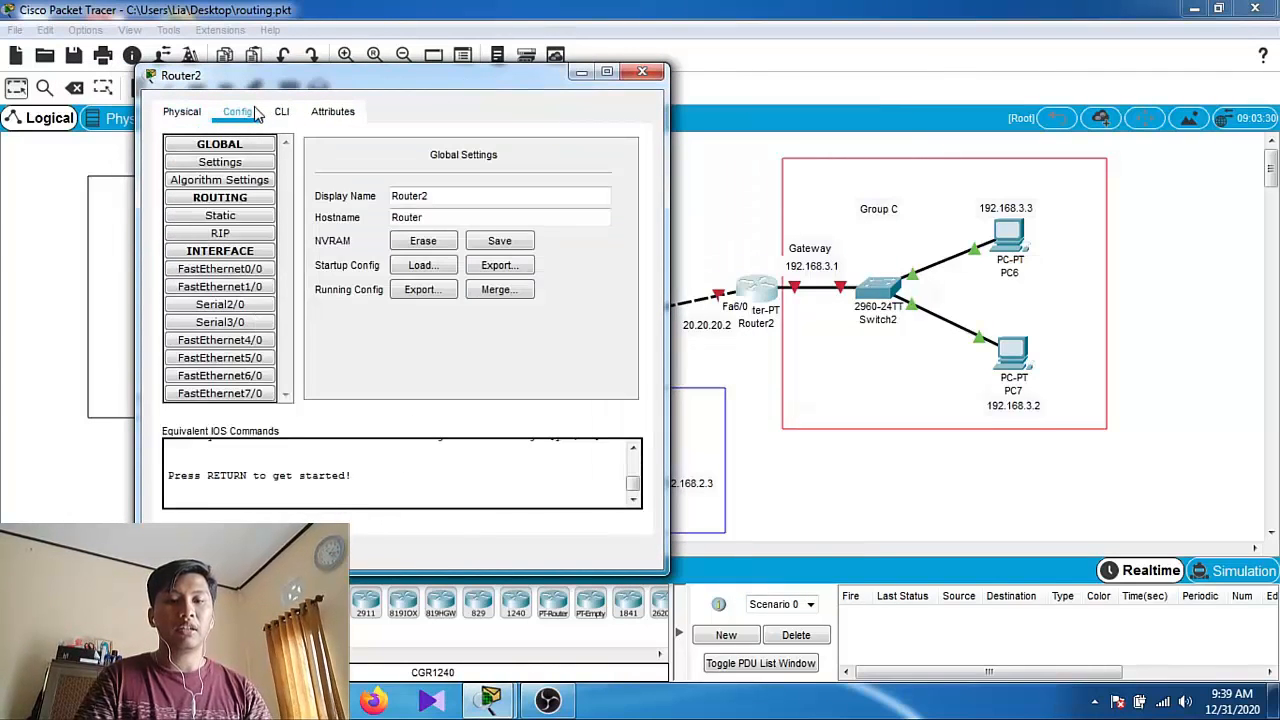
pyautogui.click(254, 377)
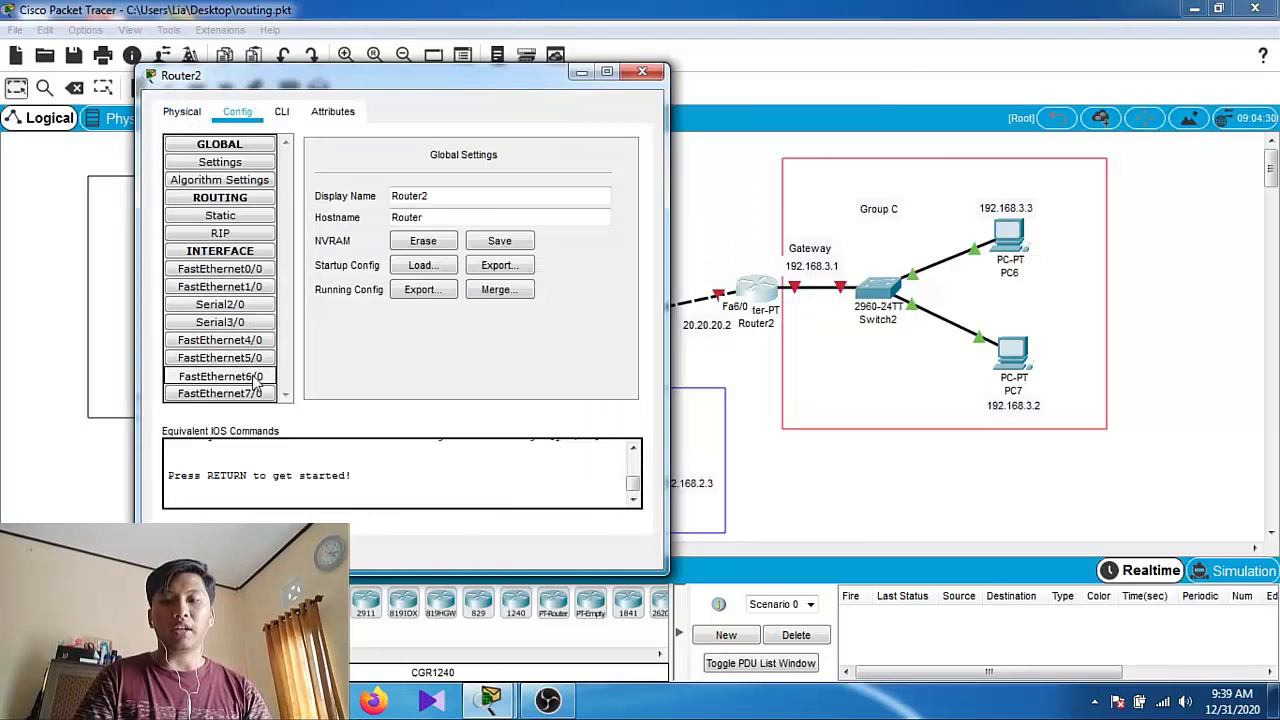
pyautogui.click(505, 258)
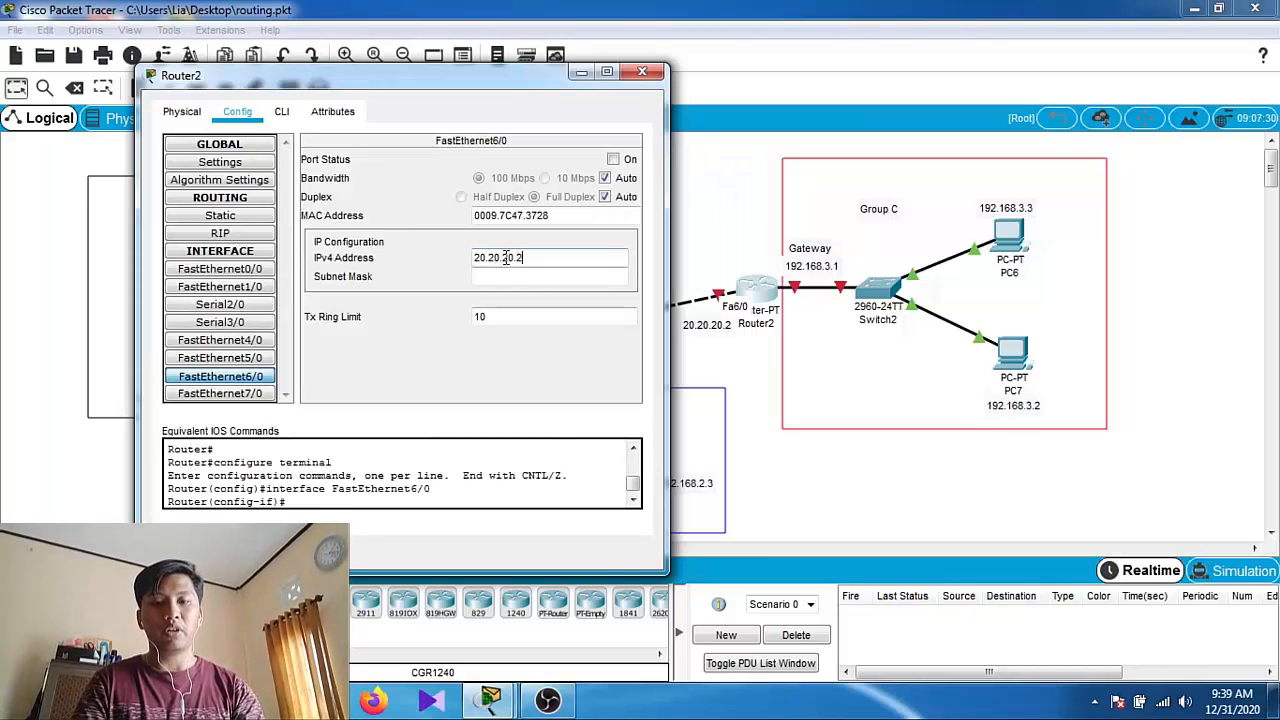
pyautogui.write('20.20.20.2')
pyautogui.click(508, 275)
pyautogui.moveTo(533, 277); pyautogui.dragTo(466, 276)
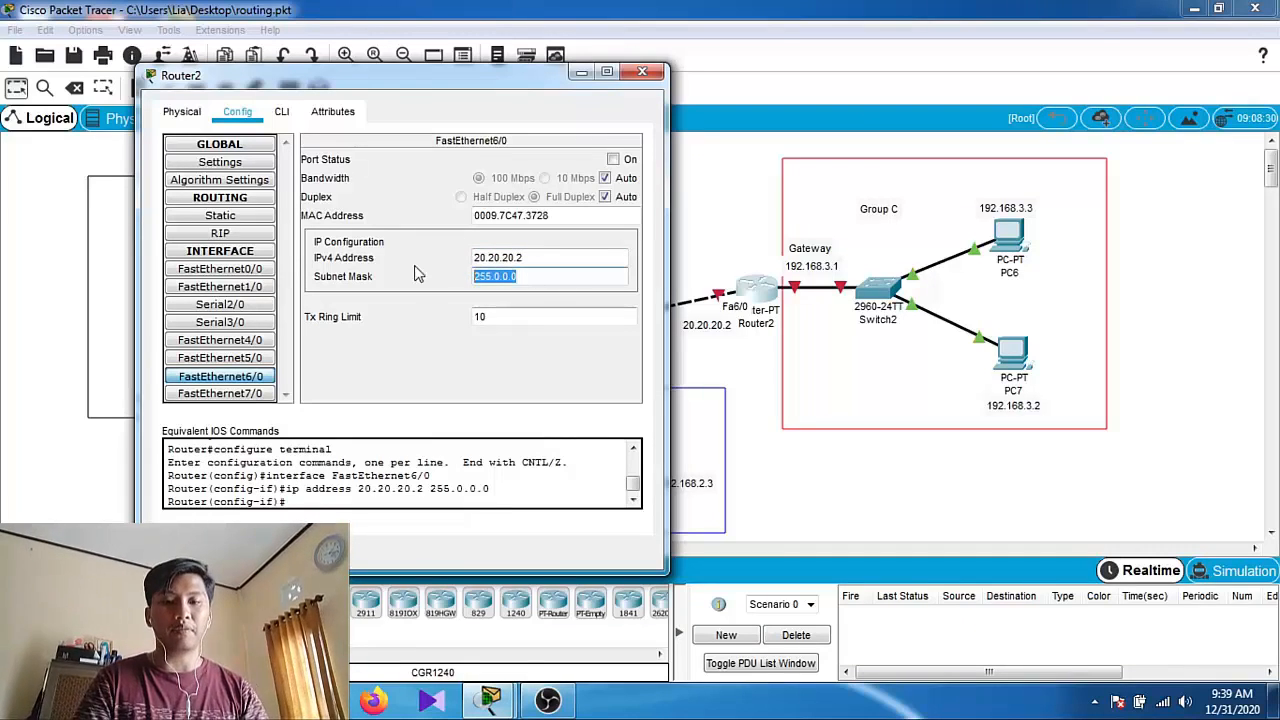
pyautogui.write('255.255')
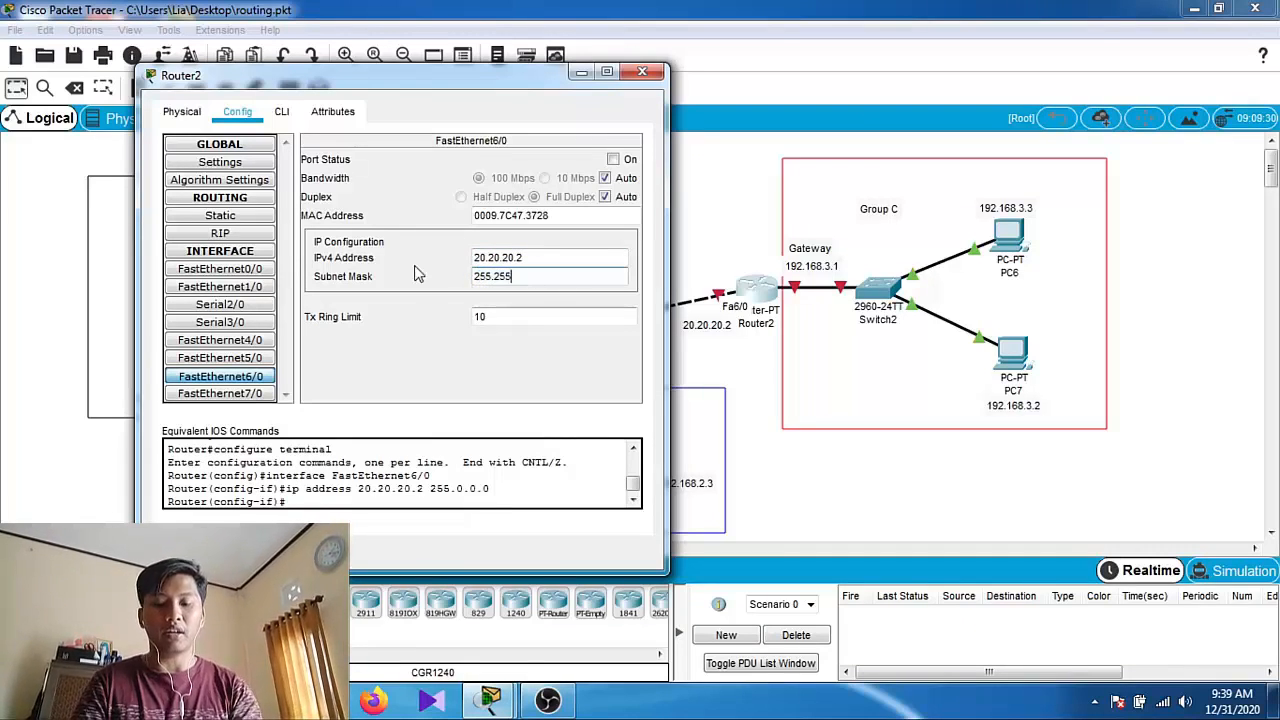
pyautogui.write('.255')
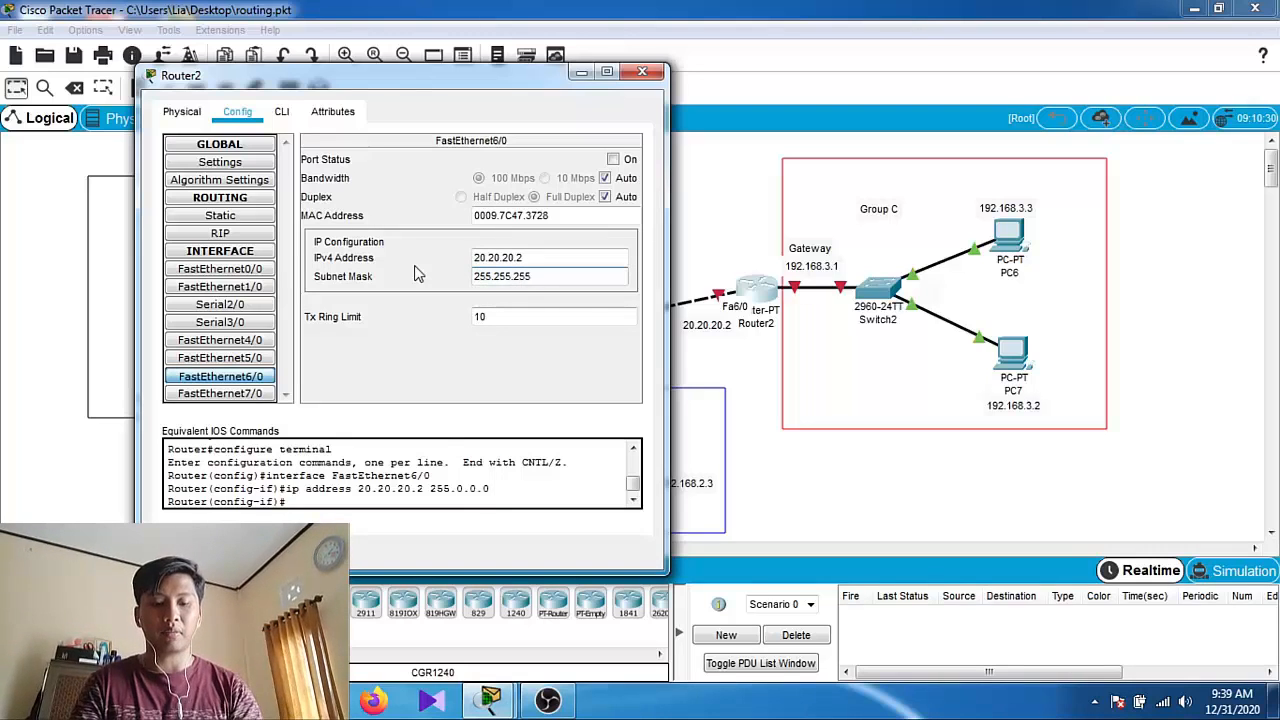
pyautogui.write('.0')
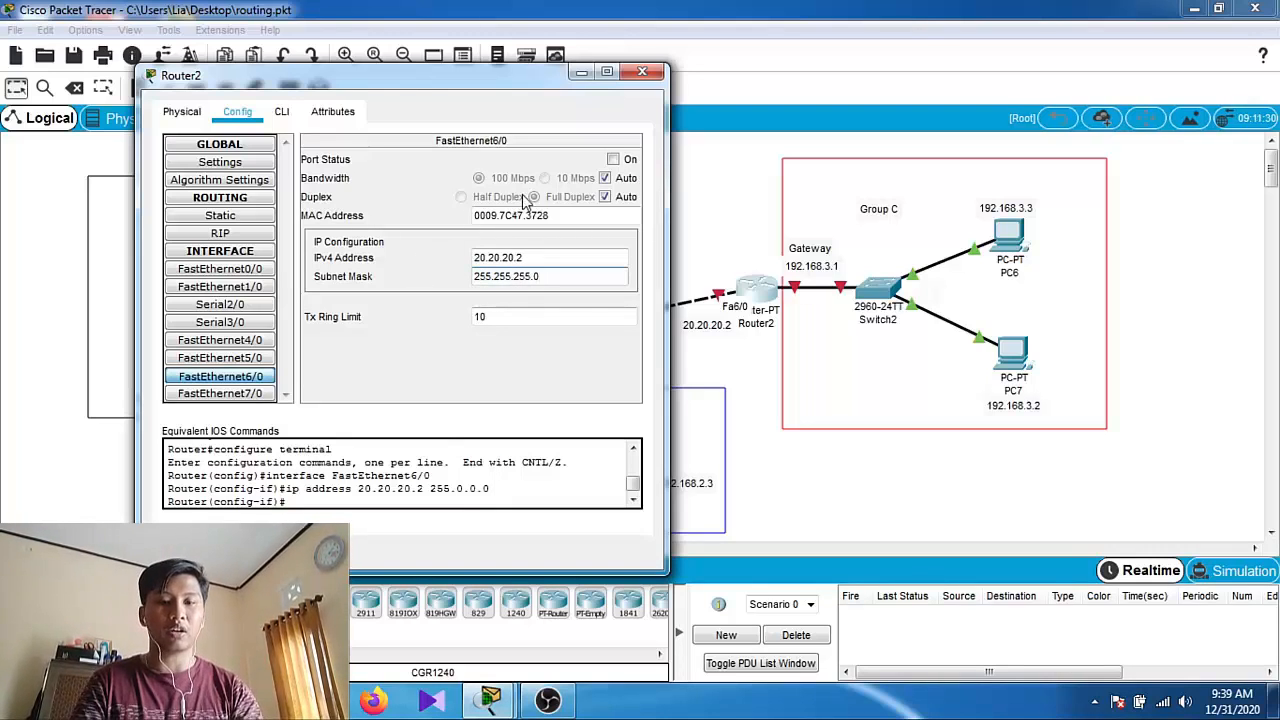
pyautogui.click(613, 160)
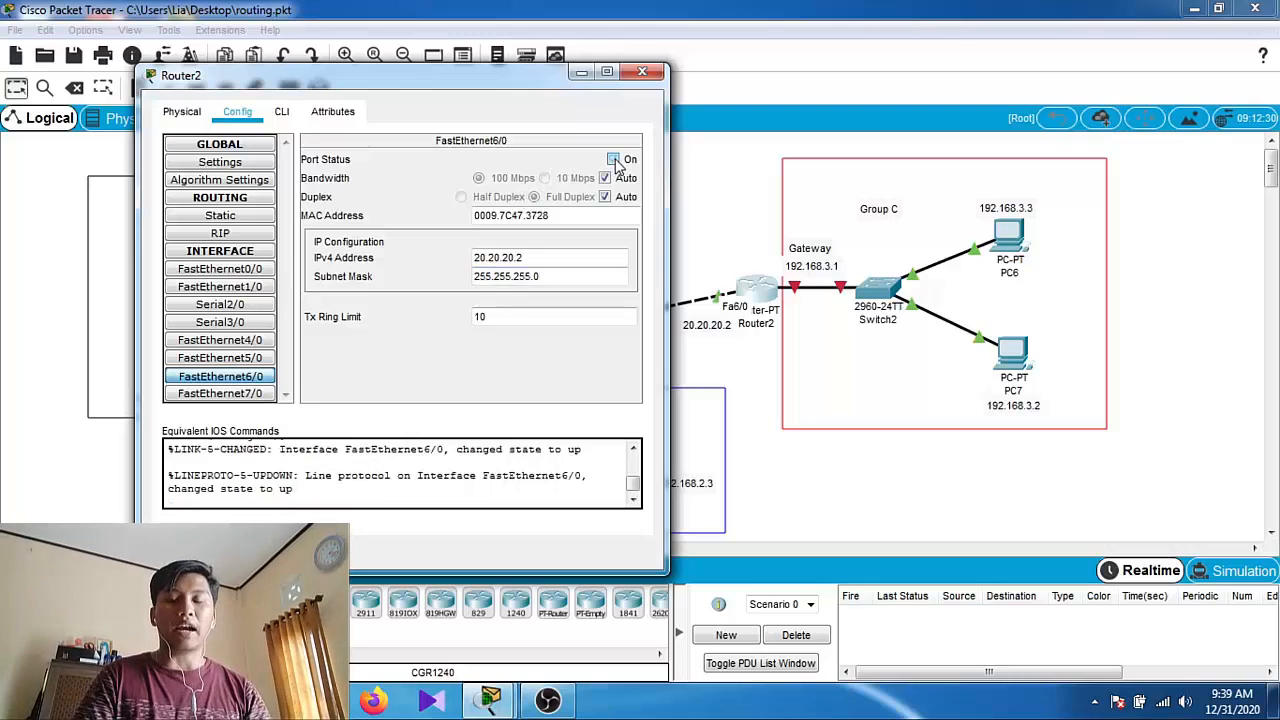
pyautogui.click(642, 72)
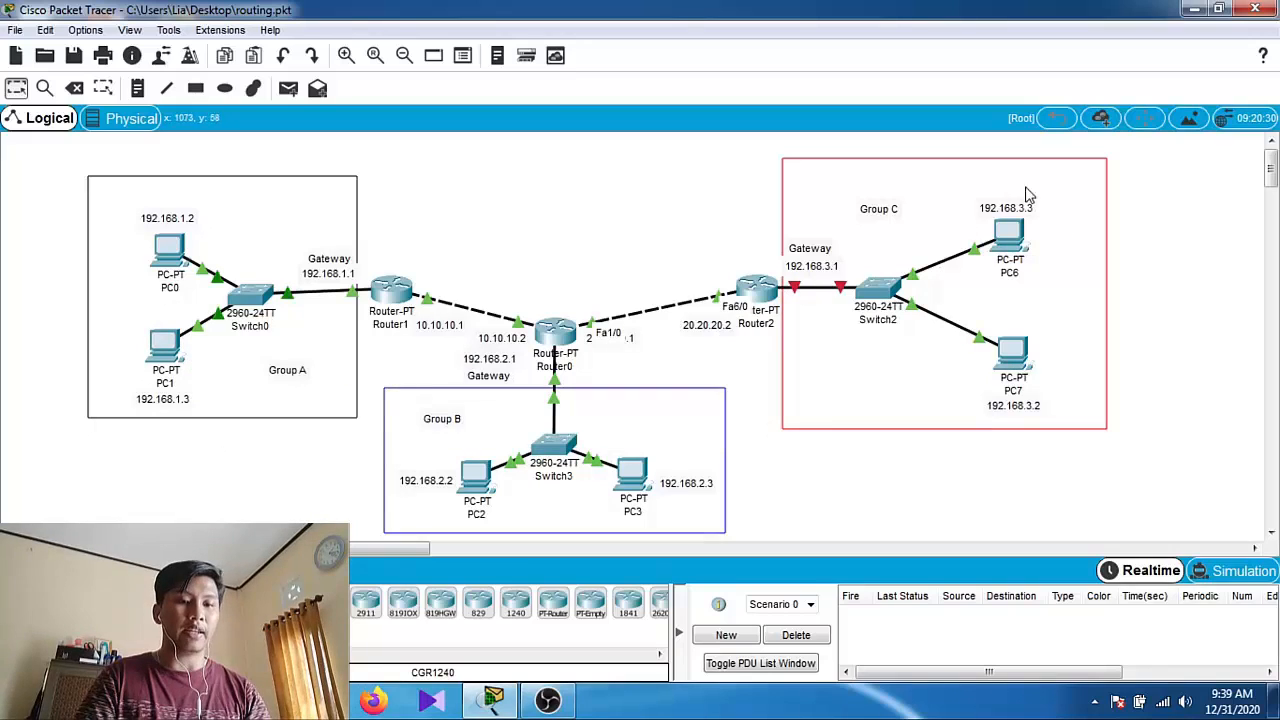
# Assign Router2's FastEthernet0/0 interface the IPv4 address 192.168.3.1 with subnet mask 255.255.255.0, turn the port on and close the router's window
pyautogui.moveTo(798, 287)
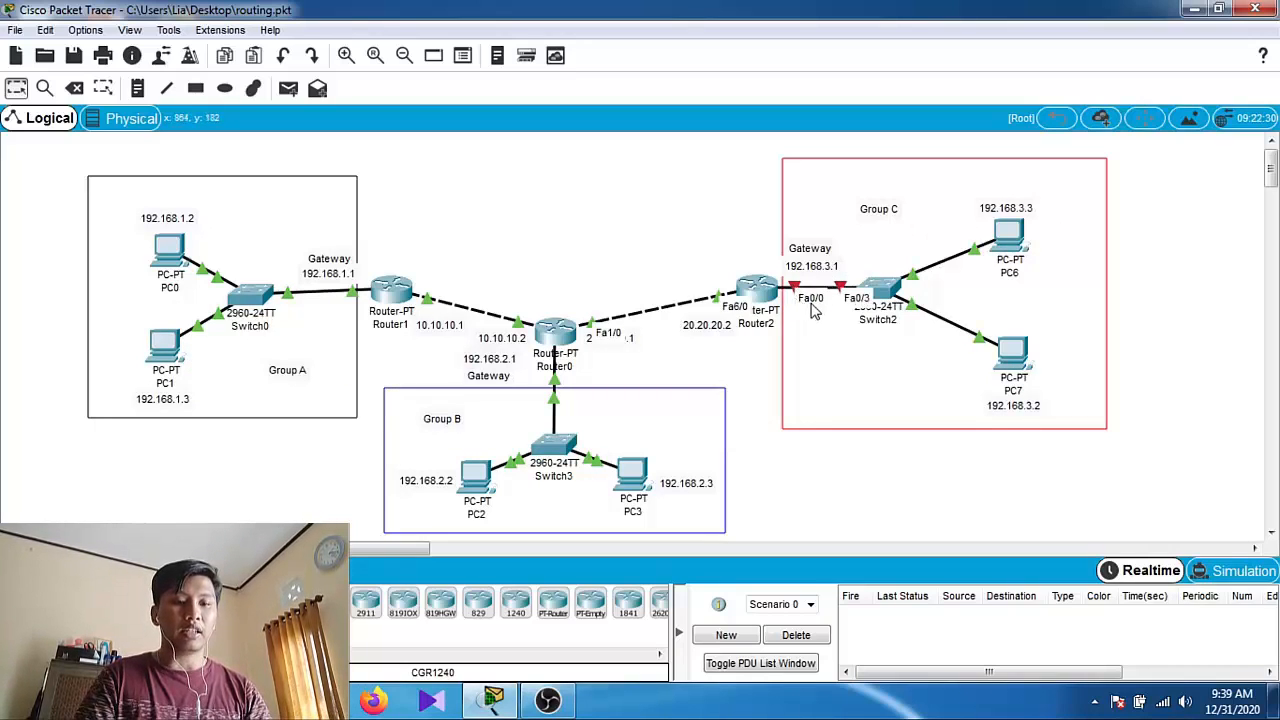
pyautogui.click(757, 288)
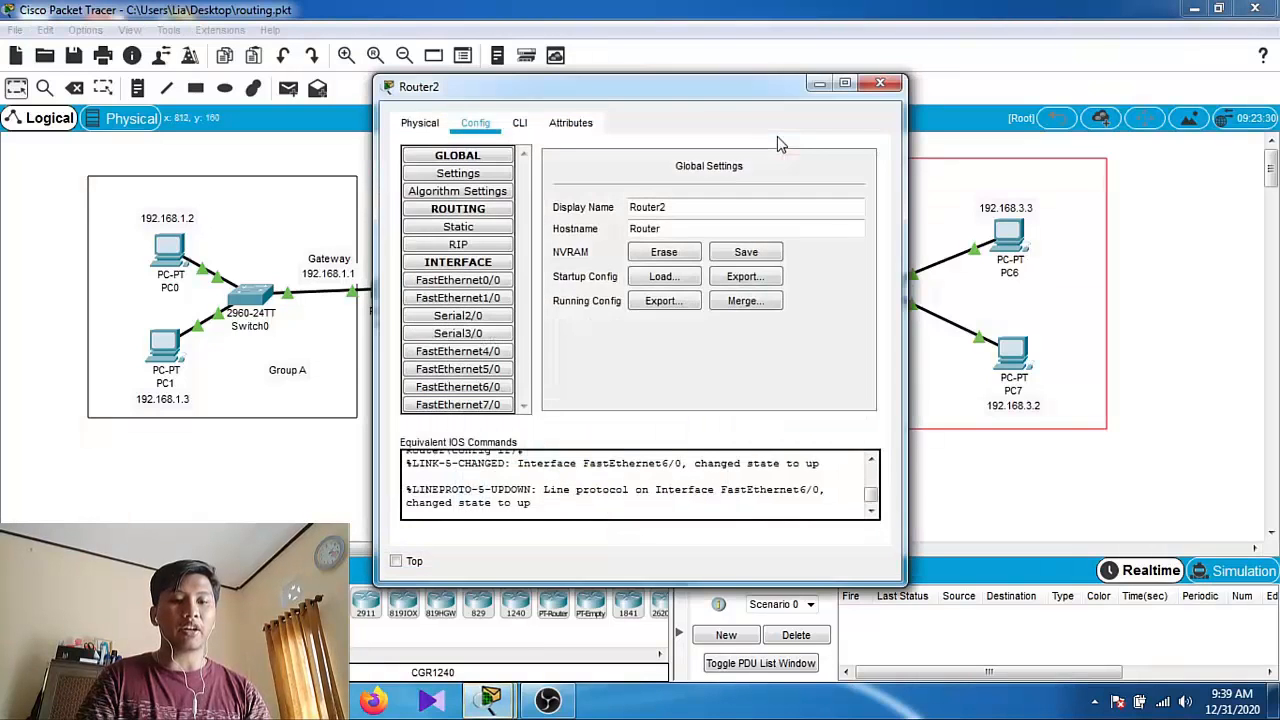
pyautogui.moveTo(755, 97); pyautogui.dragTo(568, 87)
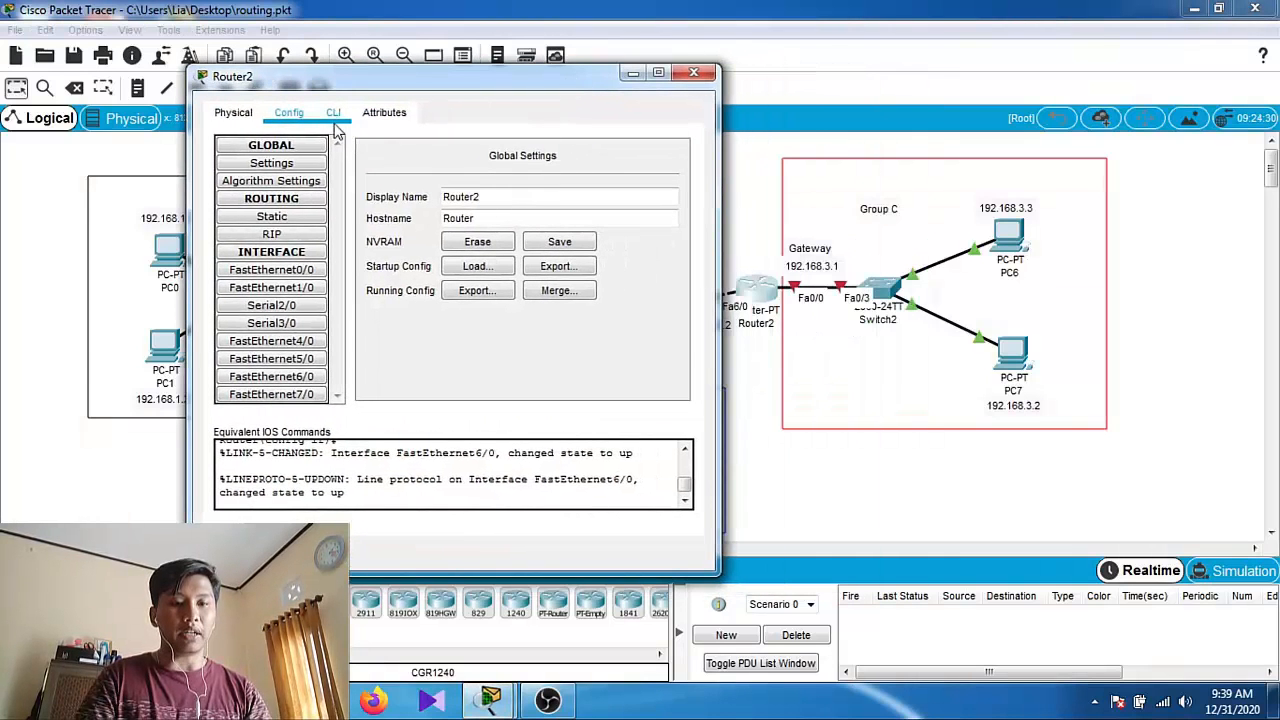
pyautogui.click(300, 271)
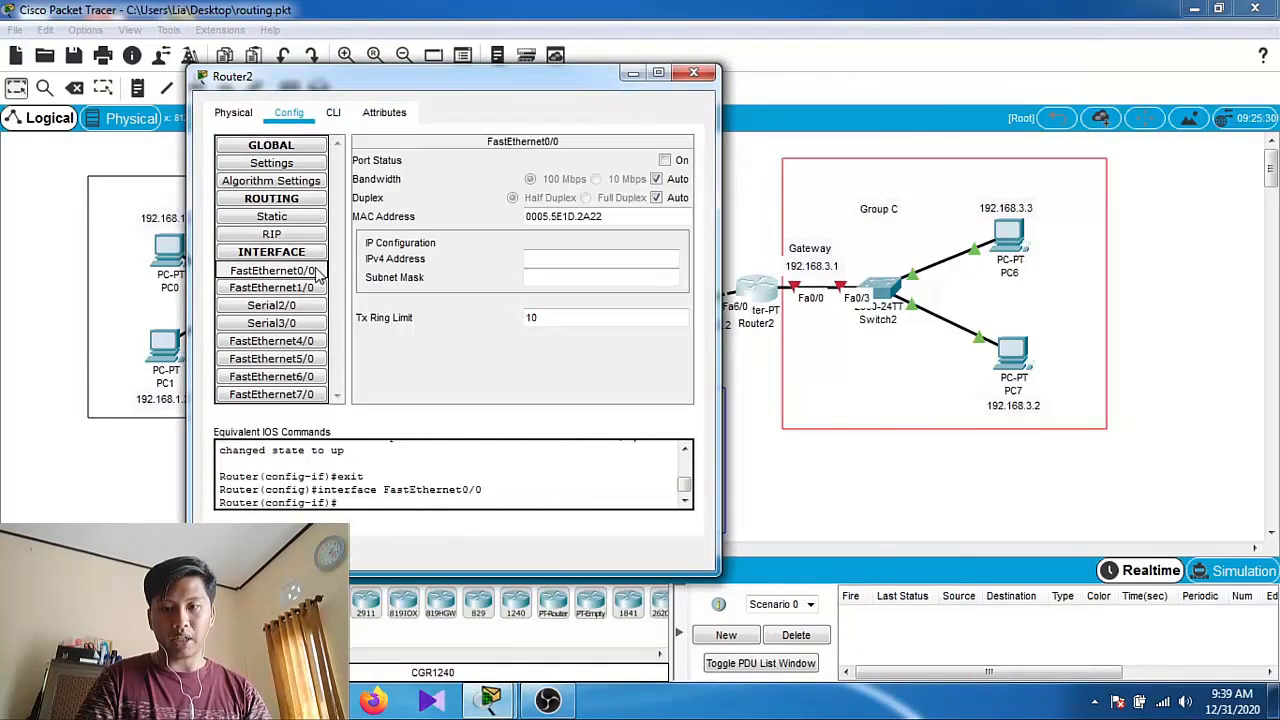
pyautogui.click(537, 262)
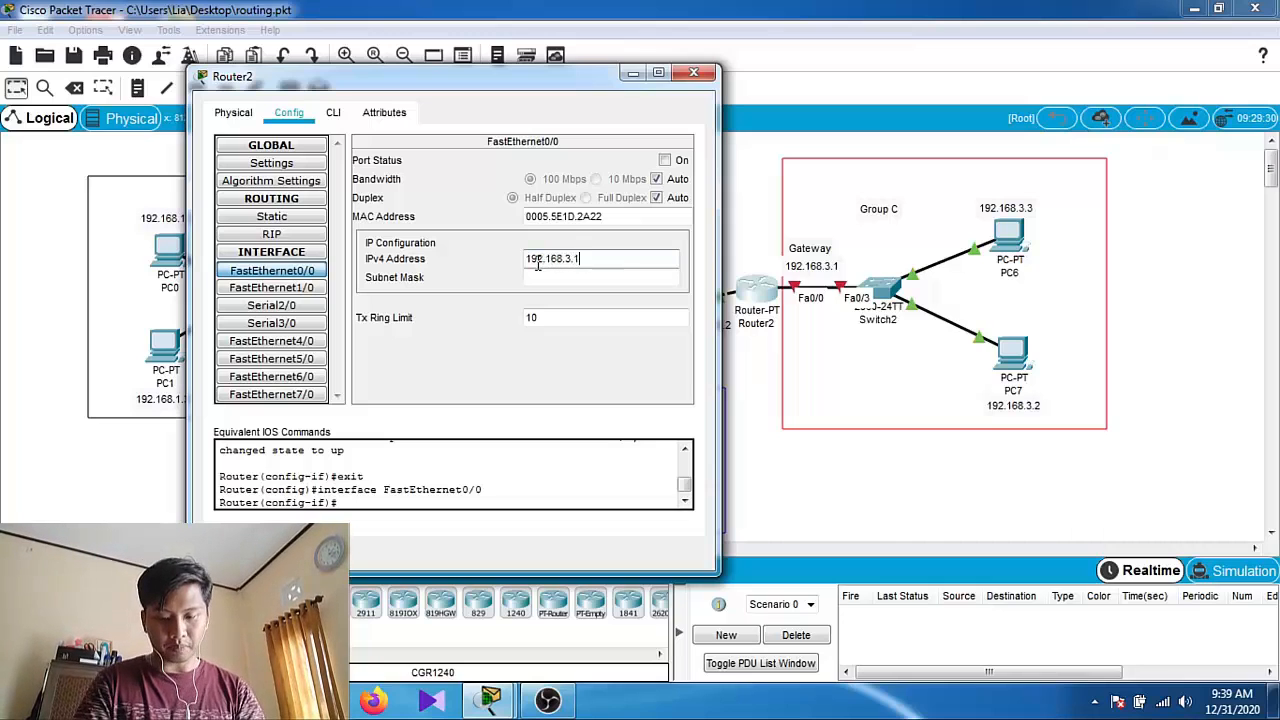
pyautogui.press('Tab')
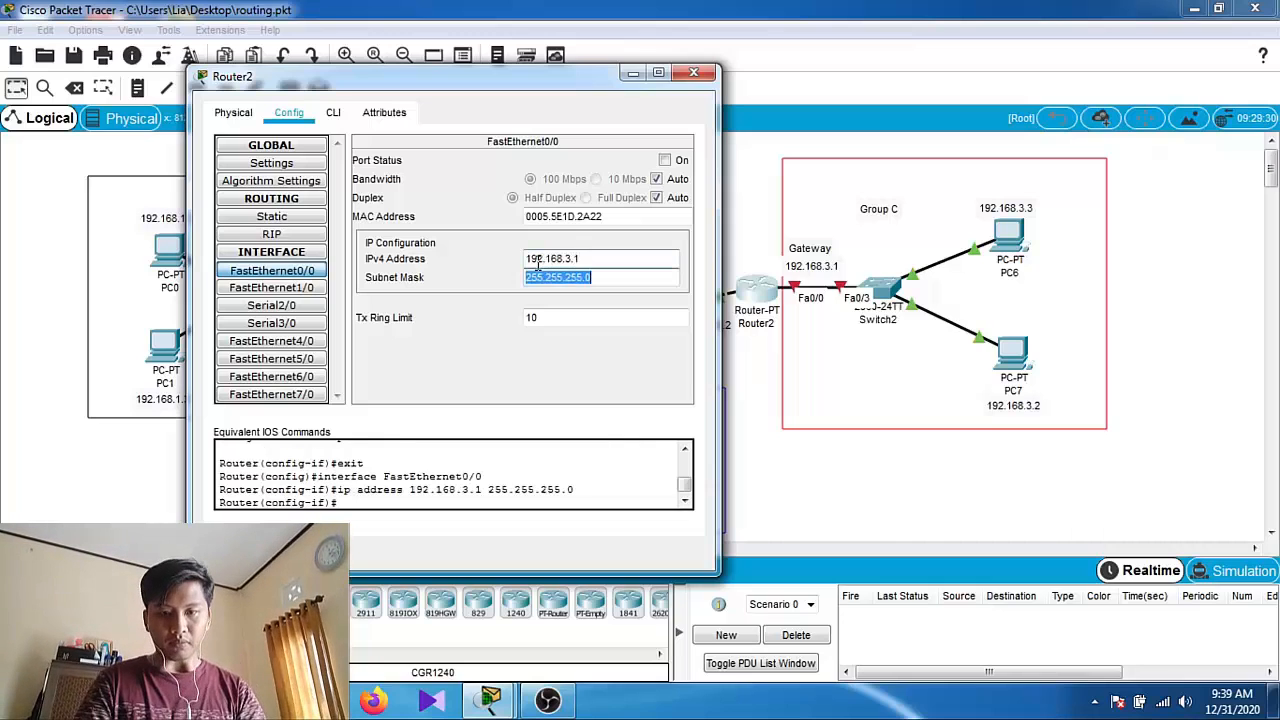
pyautogui.click(664, 161)
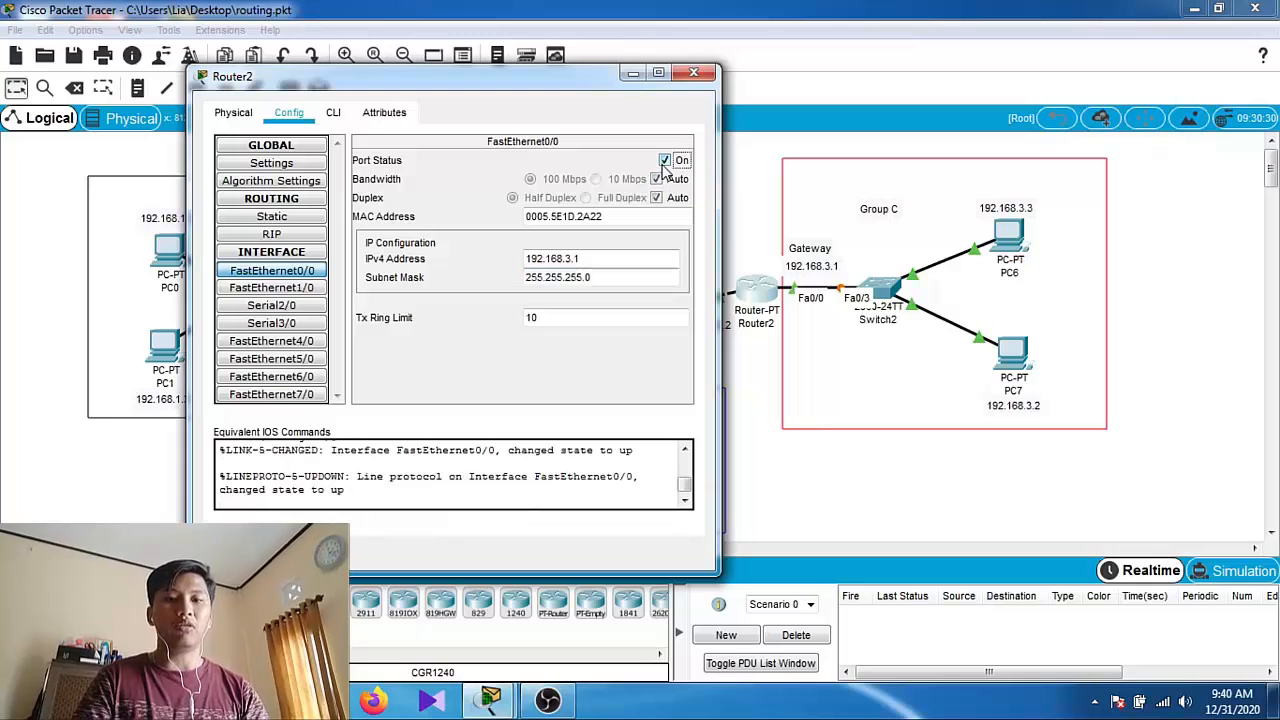
pyautogui.click(701, 73)
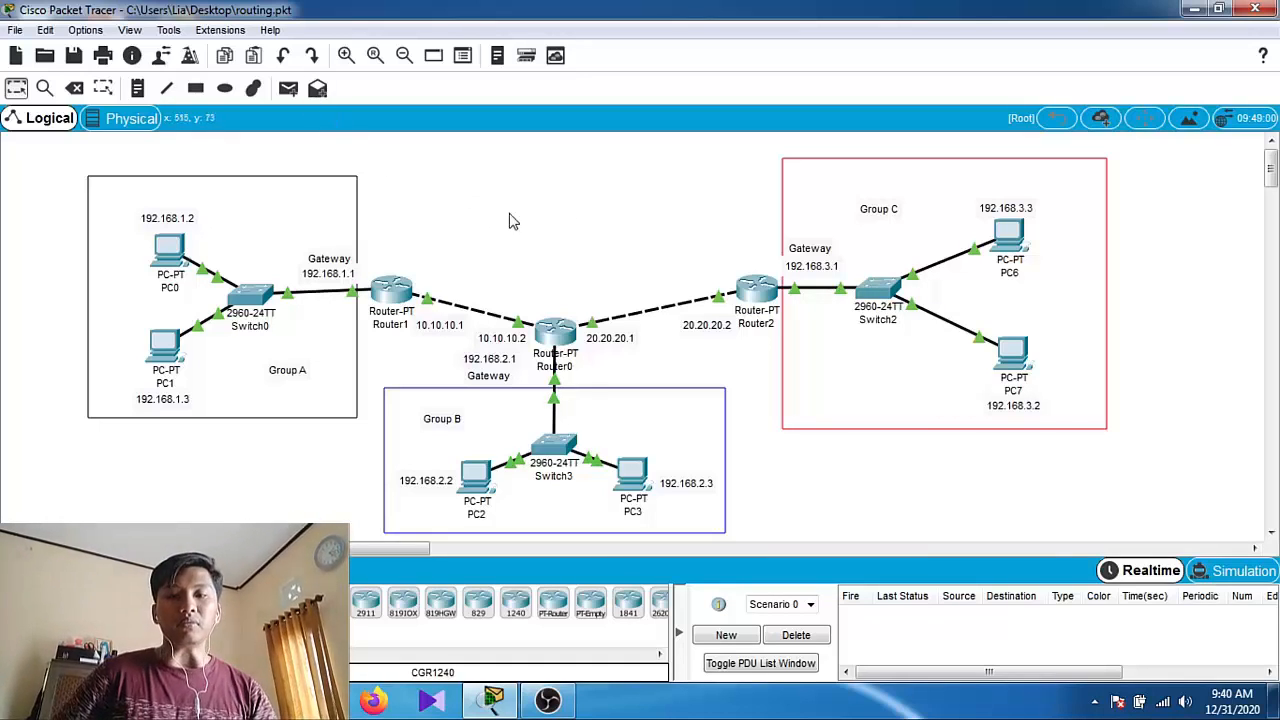
# Send a simple PDU from PC0 to PC1 to test connectivity within Group A, and delete the scenario's PDU results
pyautogui.click(287, 90)
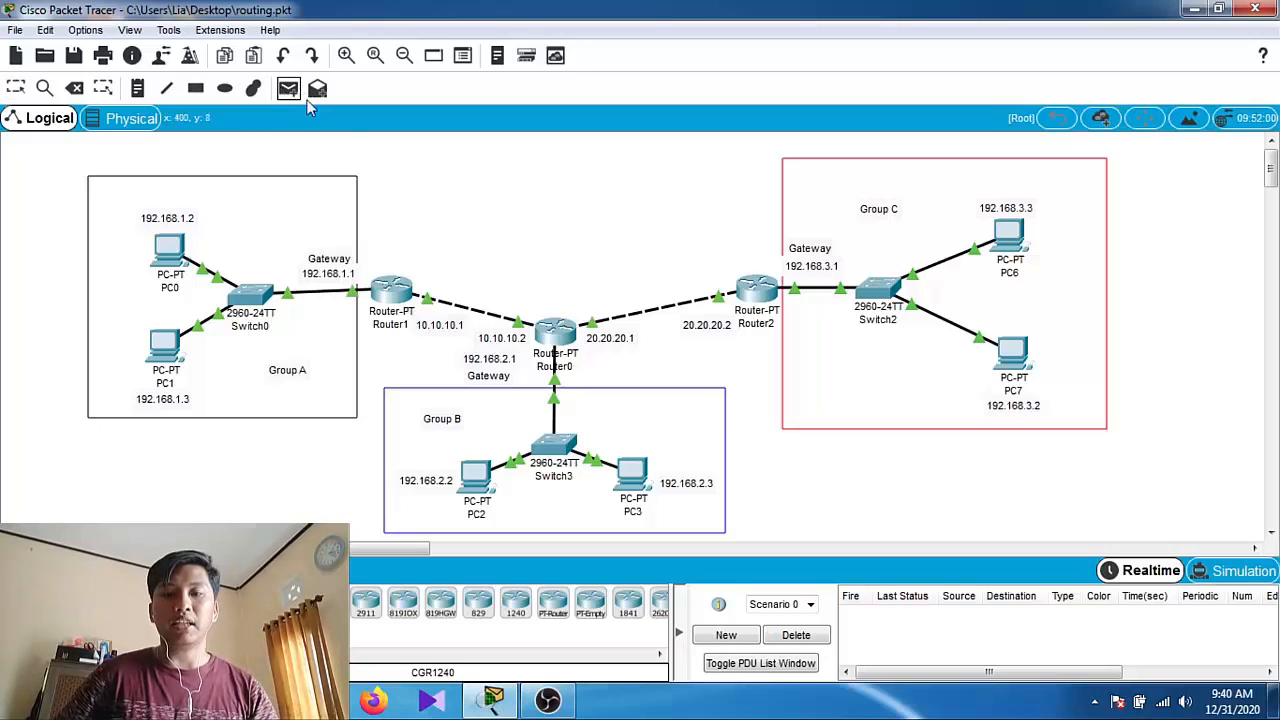
pyautogui.click(165, 247)
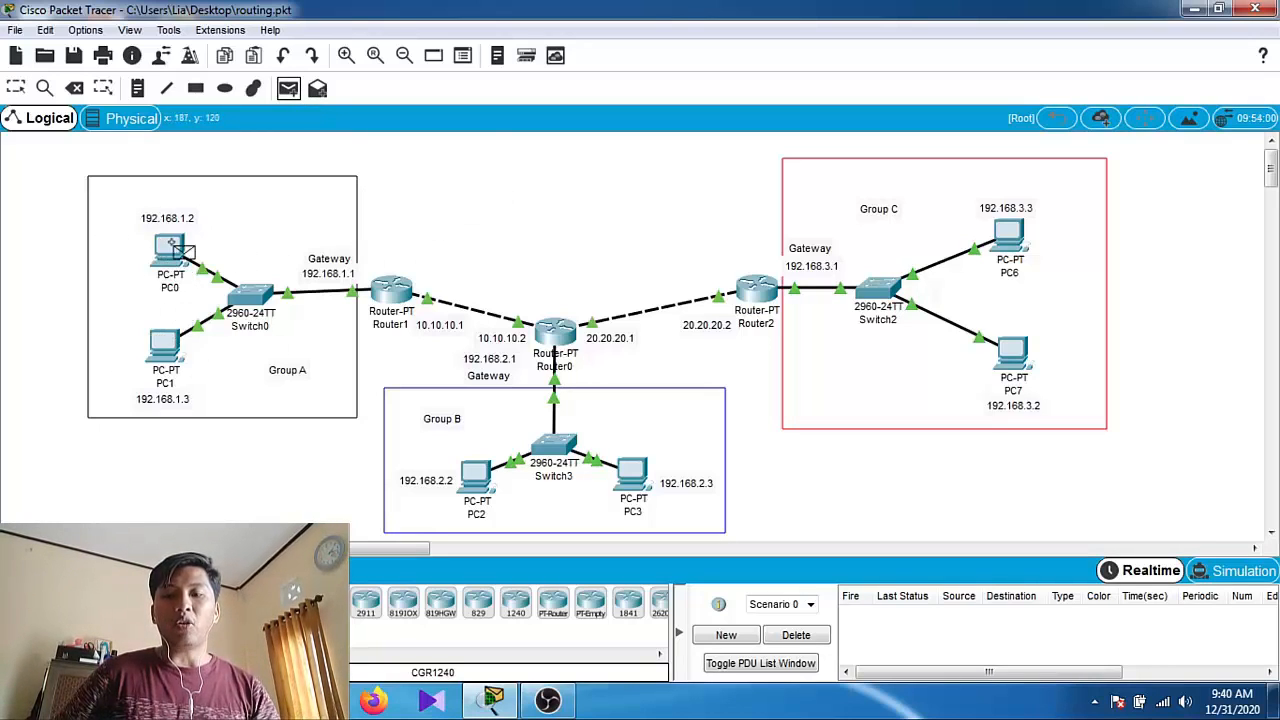
pyautogui.click(166, 346)
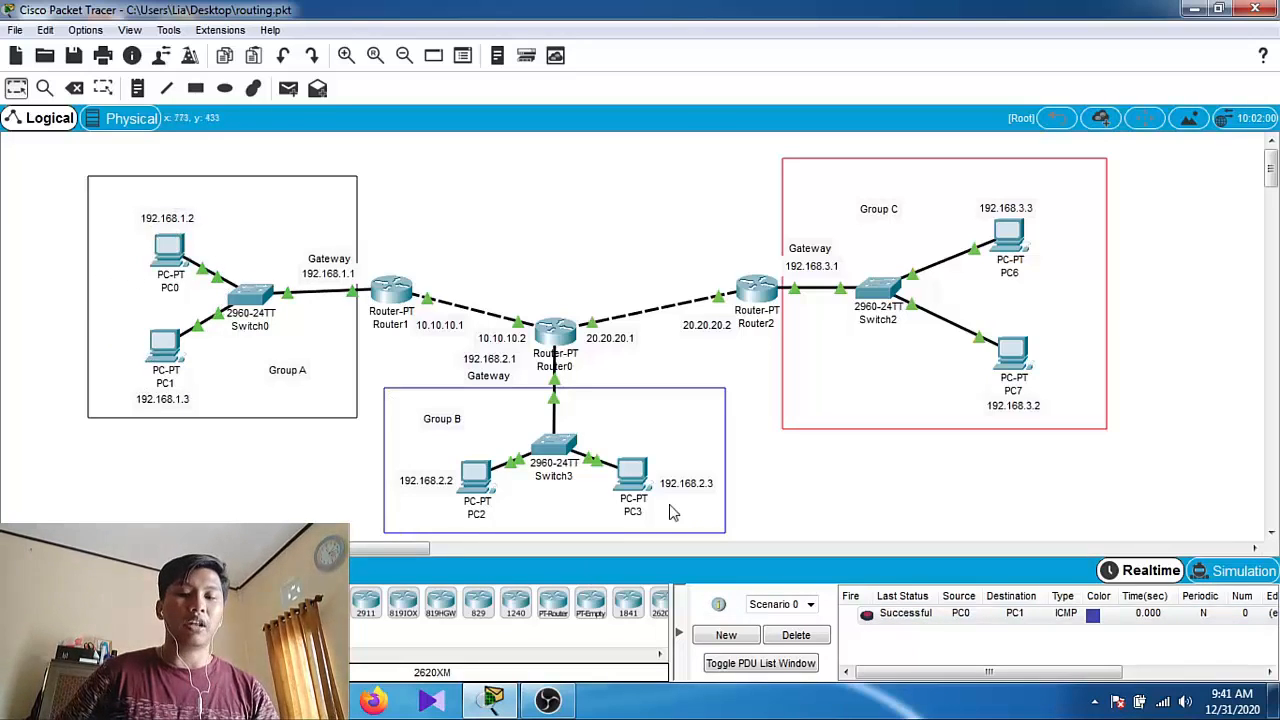
pyautogui.click(805, 637)
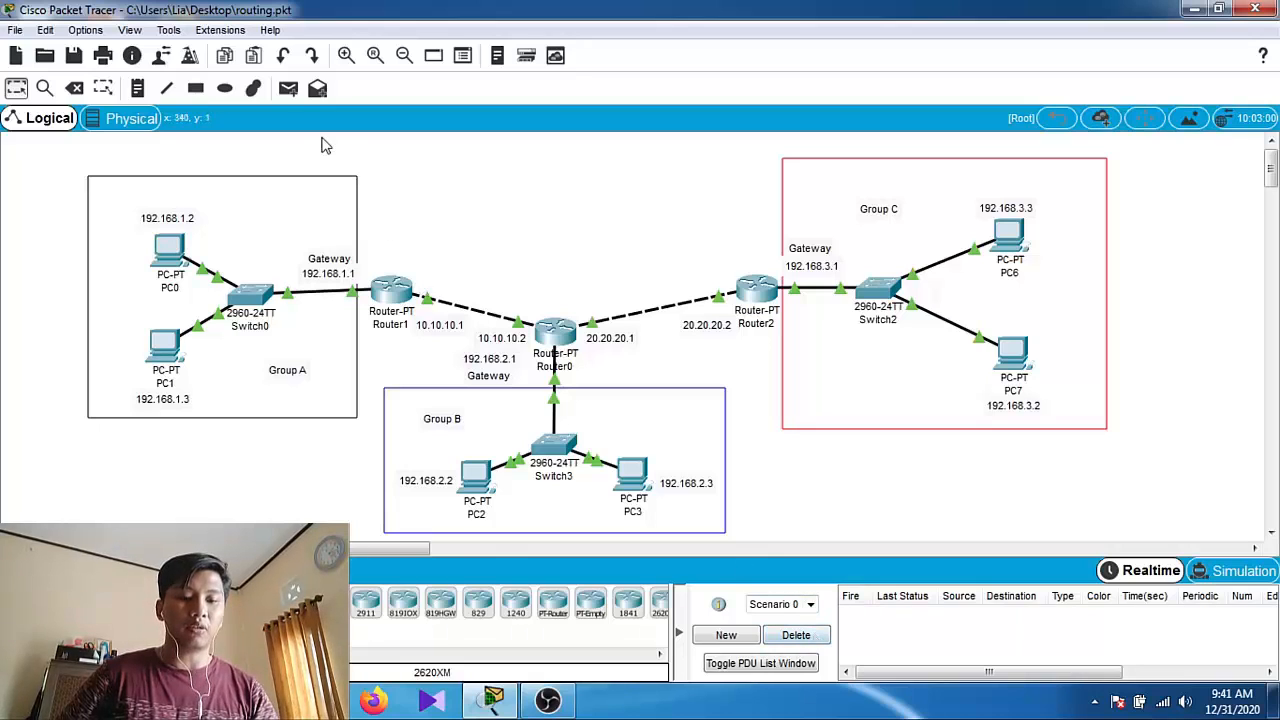
# Send simple PDUs from PC2 to PC3 in Group B and from PC6 to PC7 in Group C, and delete the scenario's PDU results
pyautogui.click(288, 89)
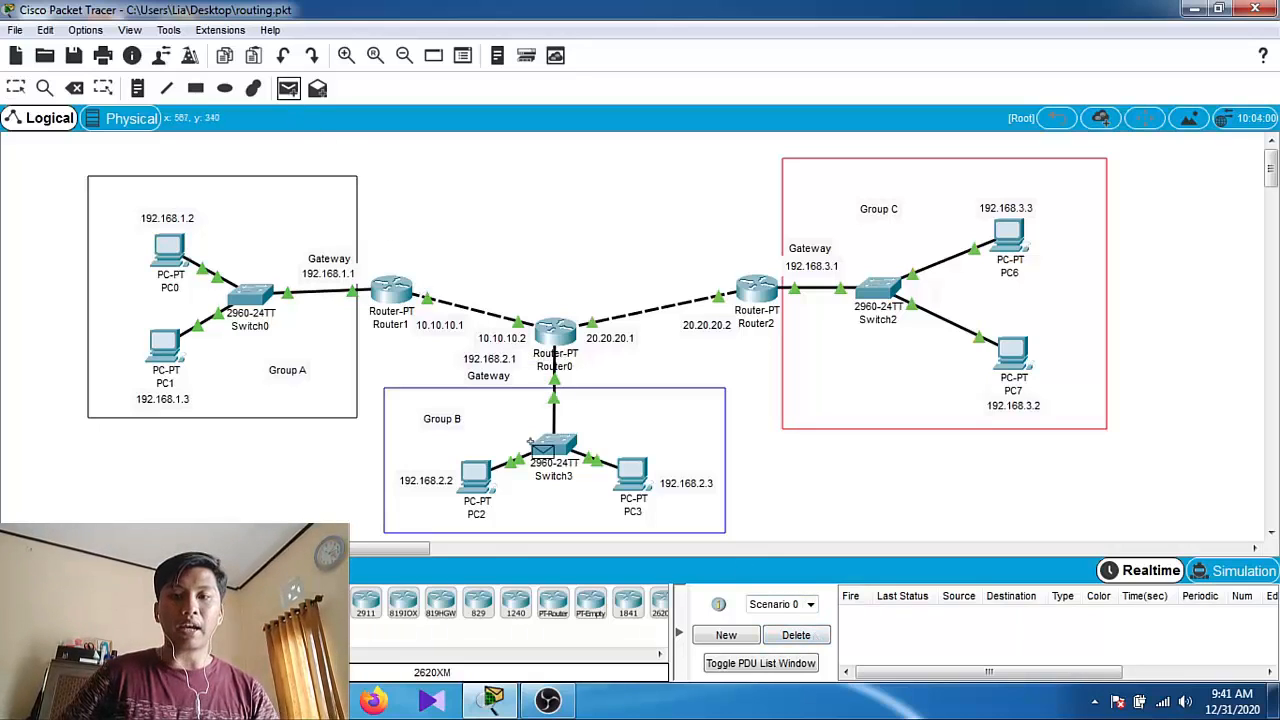
pyautogui.click(478, 478)
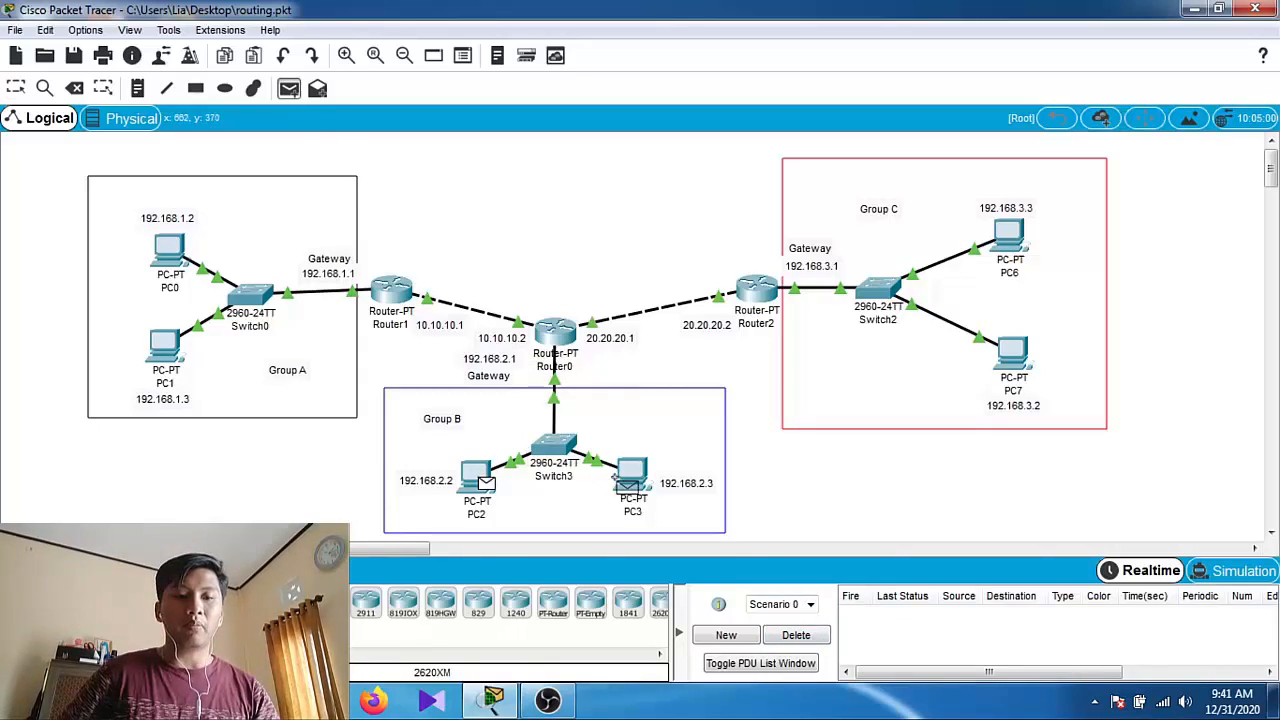
pyautogui.click(628, 480)
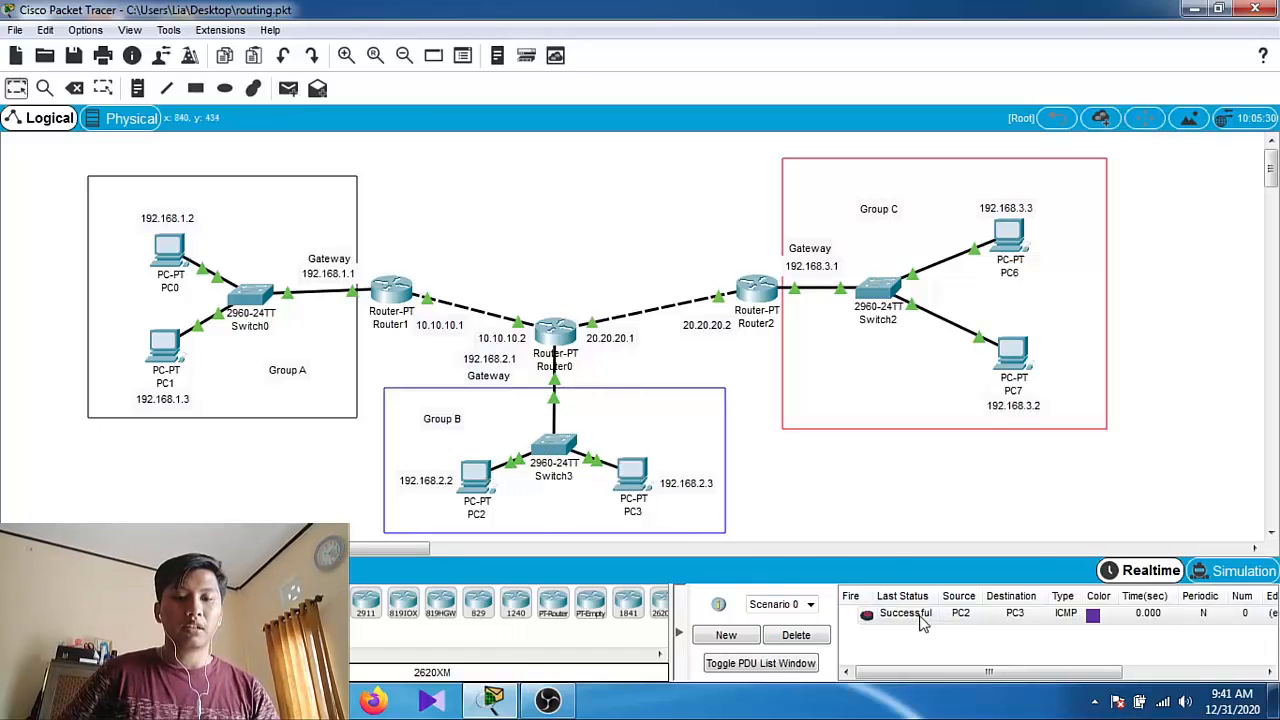
pyautogui.click(288, 89)
pyautogui.click(1020, 232)
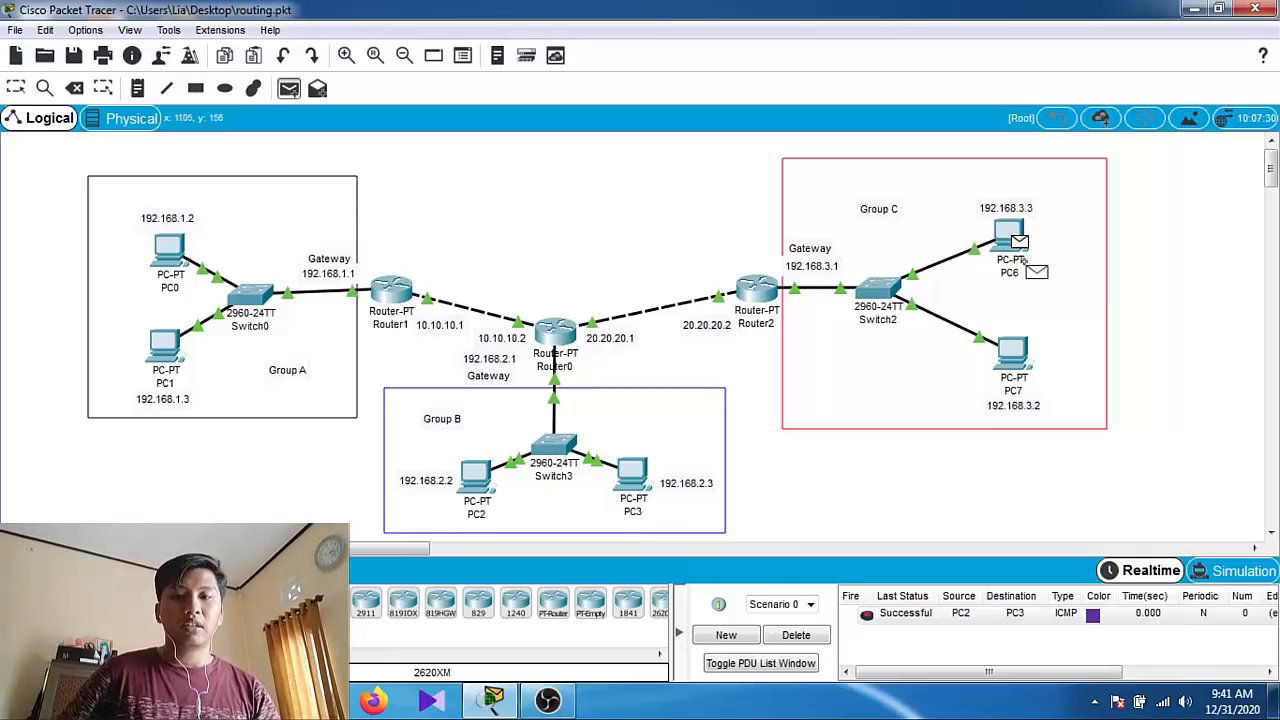
pyautogui.click(1022, 355)
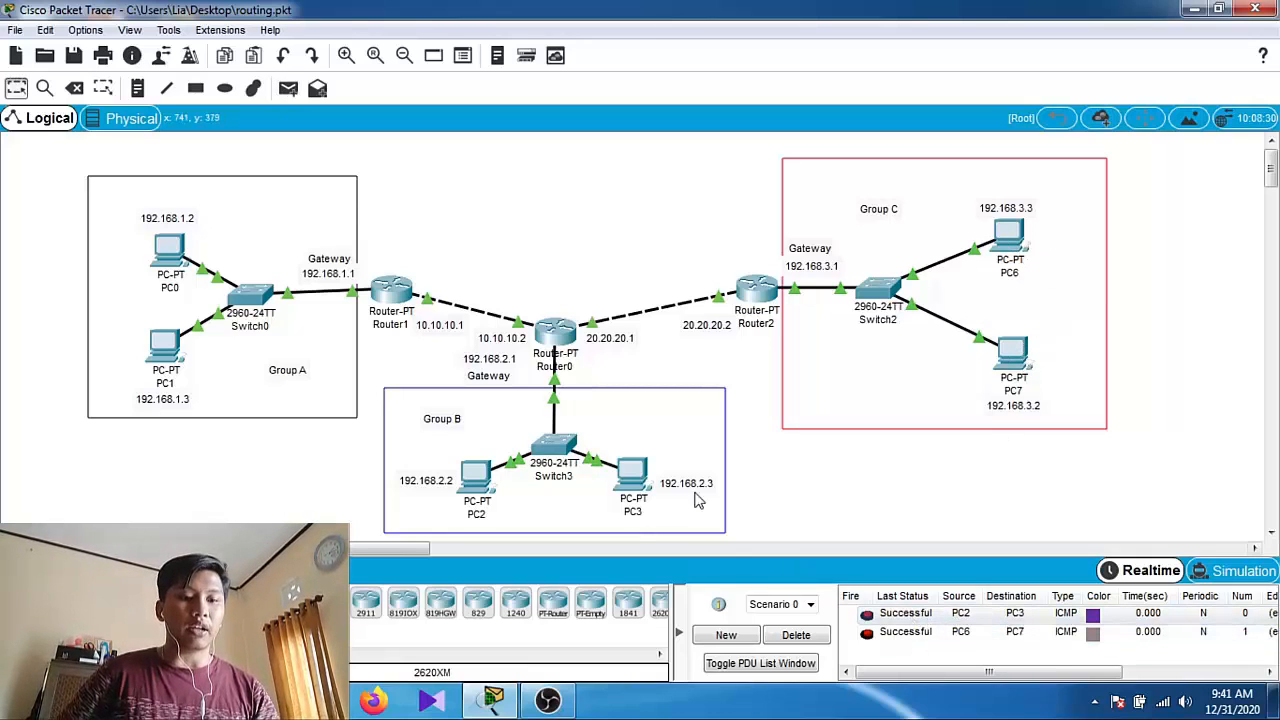
pyautogui.click(795, 637)
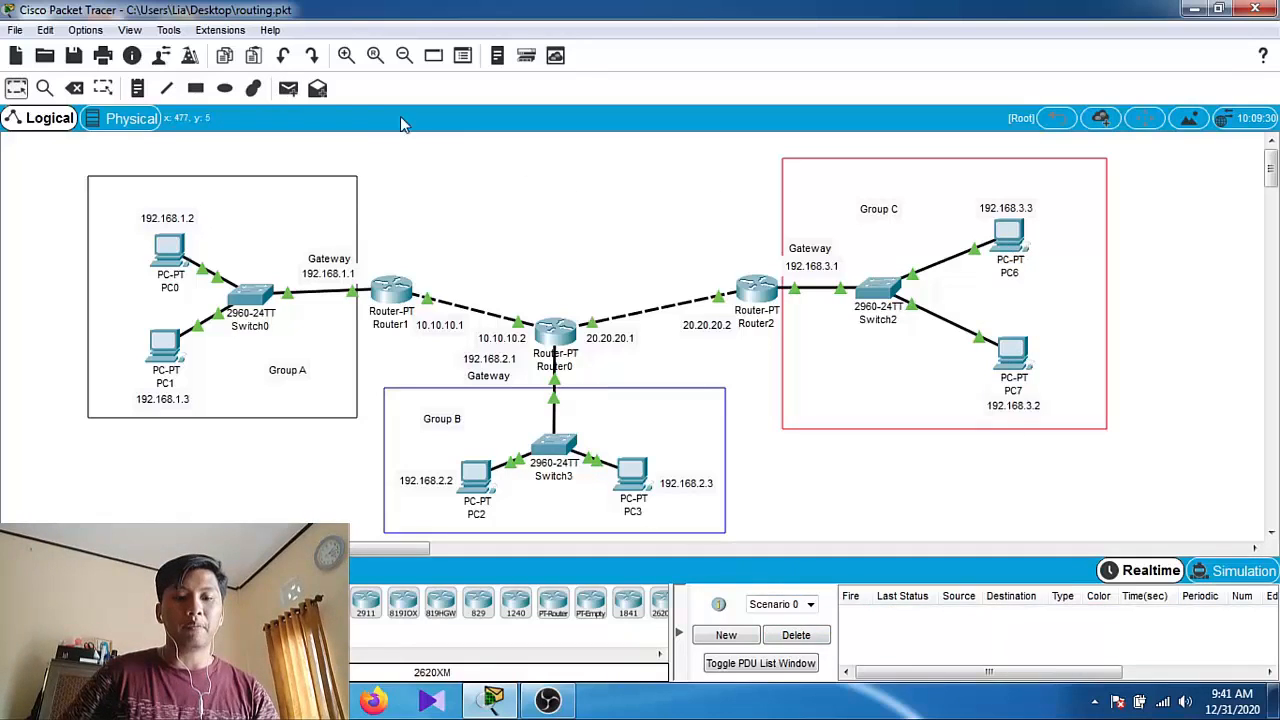
# Send a simple PDU from PC0 to Router1 to test Group A's gateway, and delete the scenario's PDU result
pyautogui.click(288, 88)
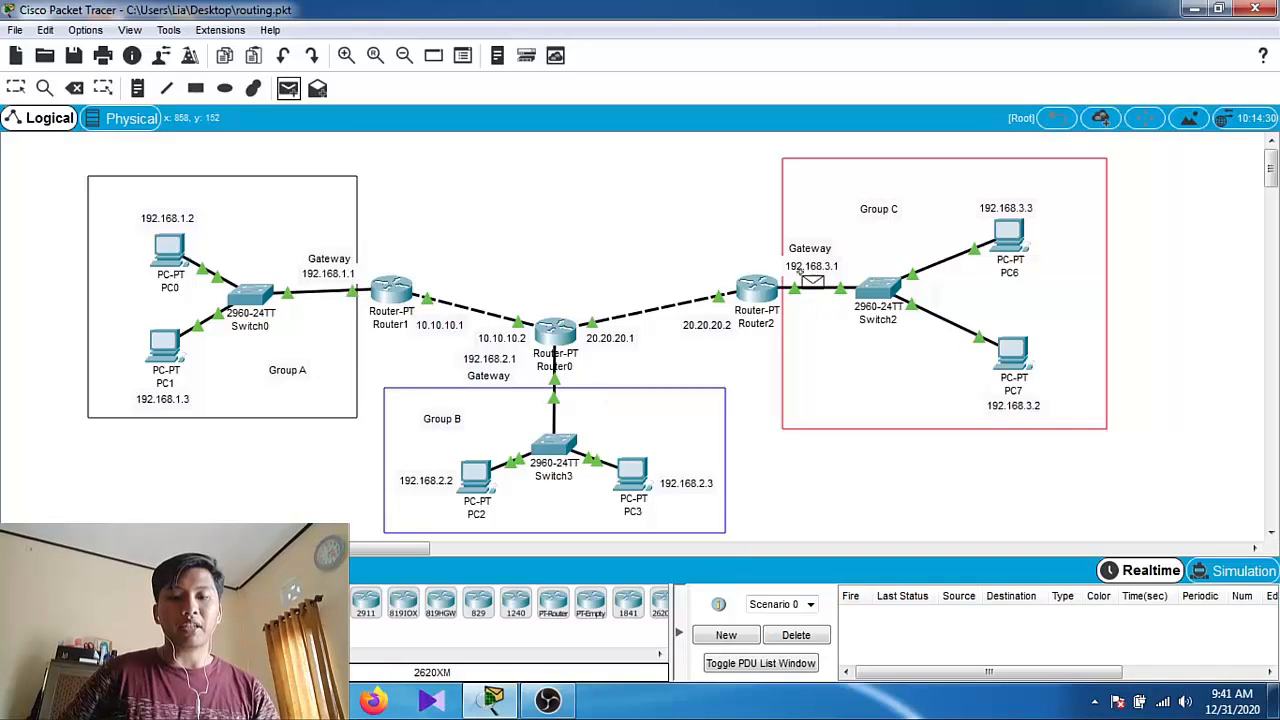
pyautogui.click(178, 250)
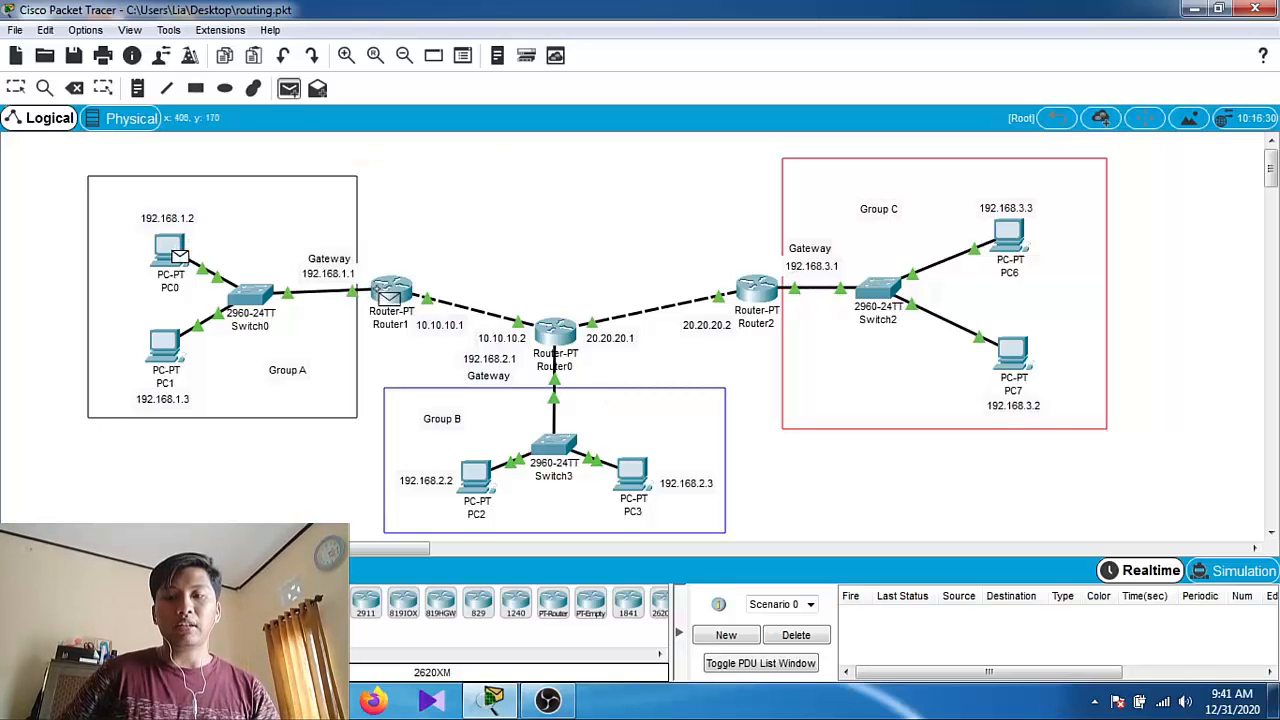
pyautogui.click(389, 293)
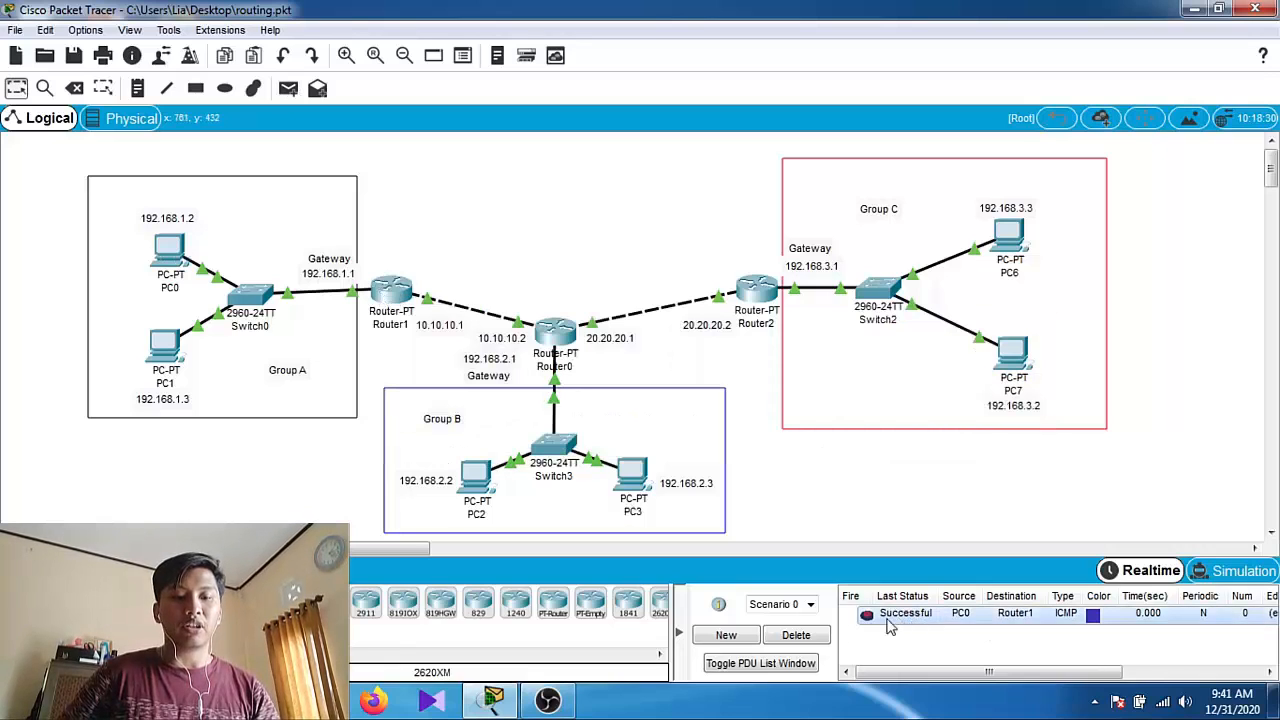
pyautogui.click(820, 636)
# Send a simple PDU from PC2 to Router0 to test Group B's gateway, and delete the scenario's PDU result
pyautogui.click(288, 89)
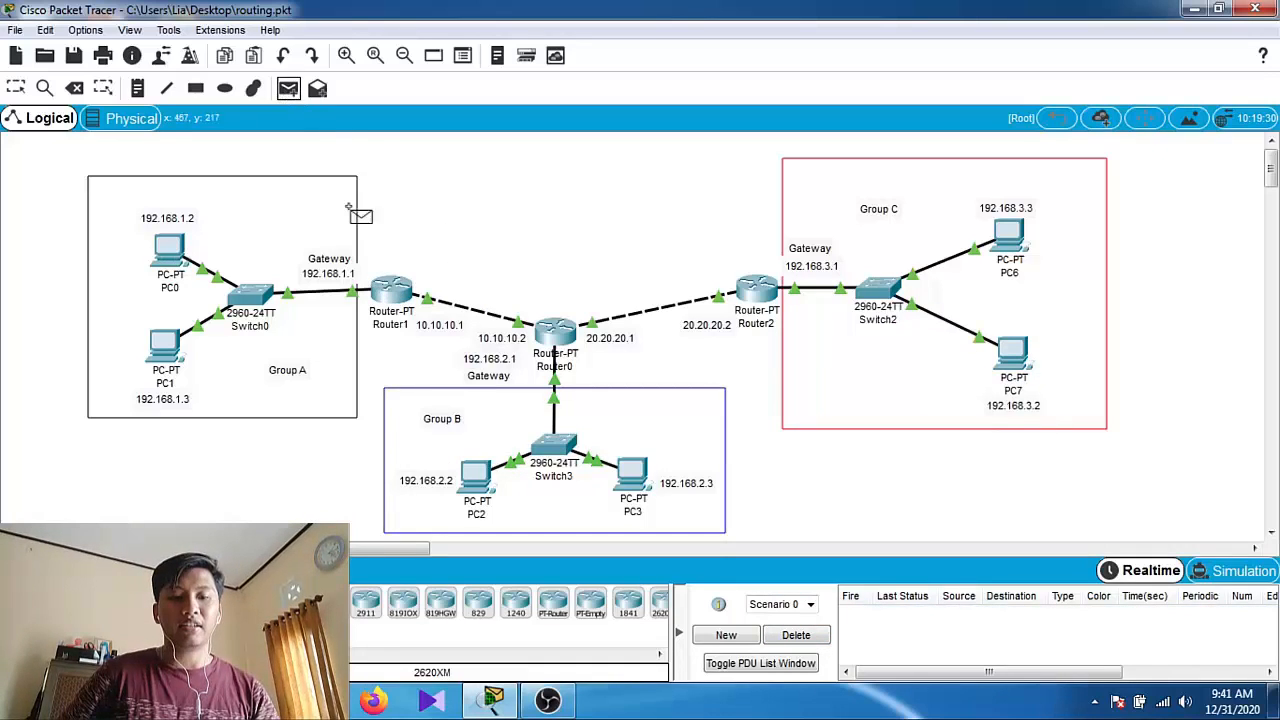
pyautogui.click(477, 470)
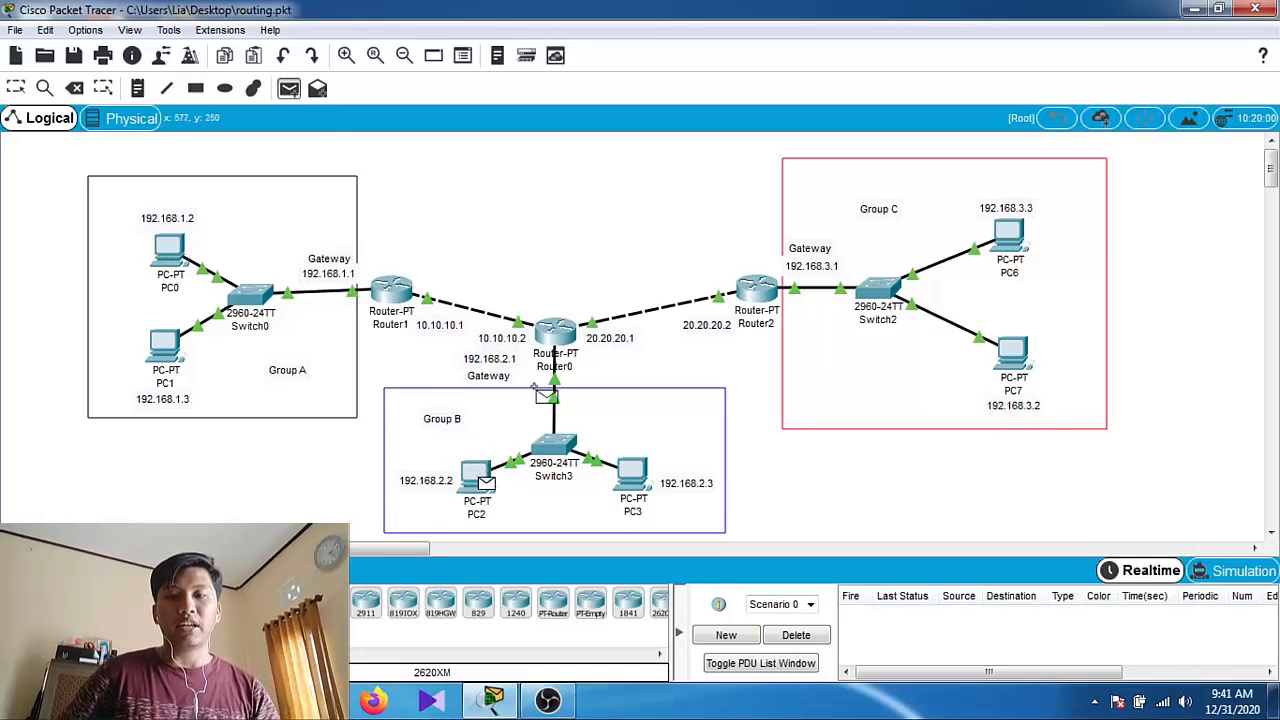
pyautogui.click(556, 340)
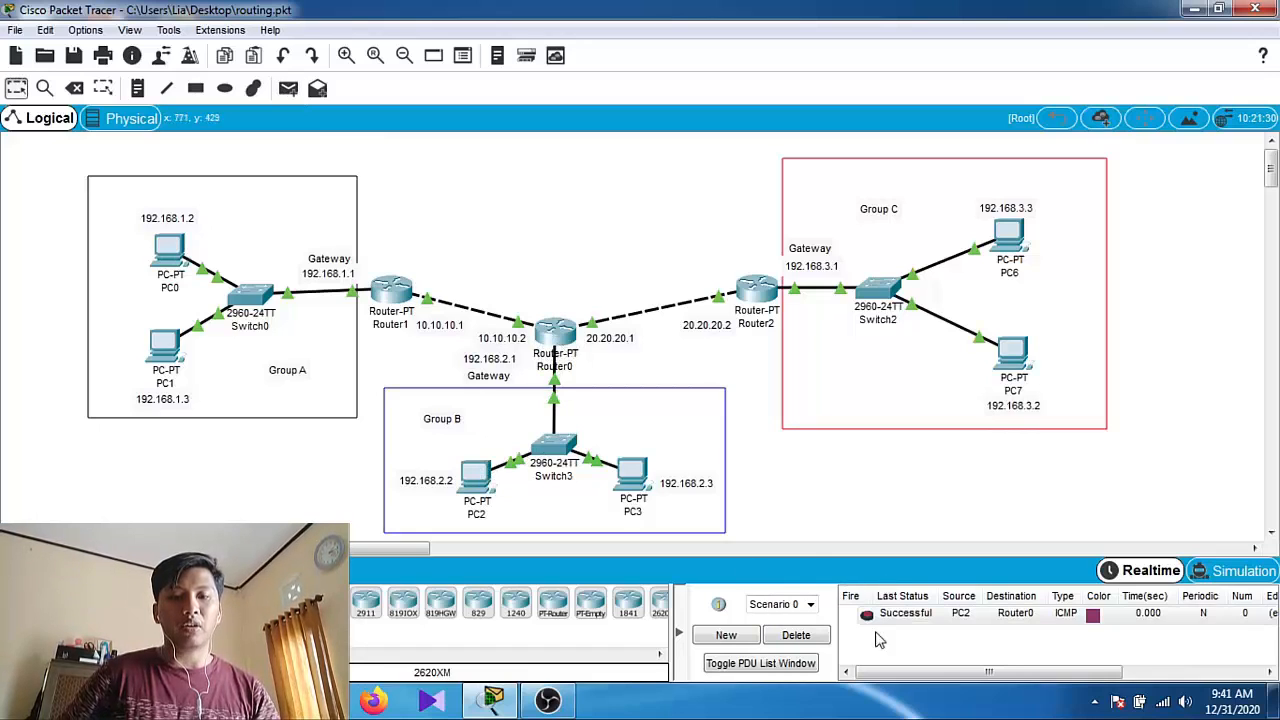
pyautogui.click(805, 636)
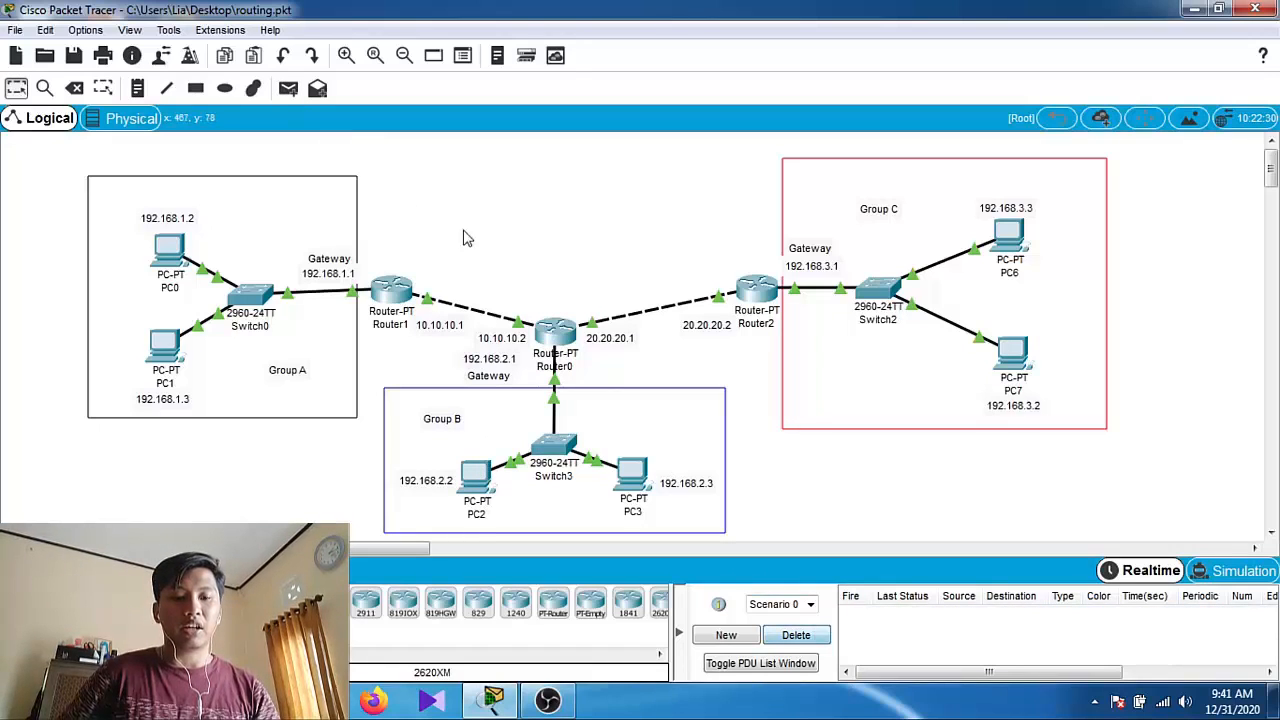
# Send a simple PDU from PC6 to Router2 to test Group C's gateway, and delete the scenario's PDU result
pyautogui.click(287, 90)
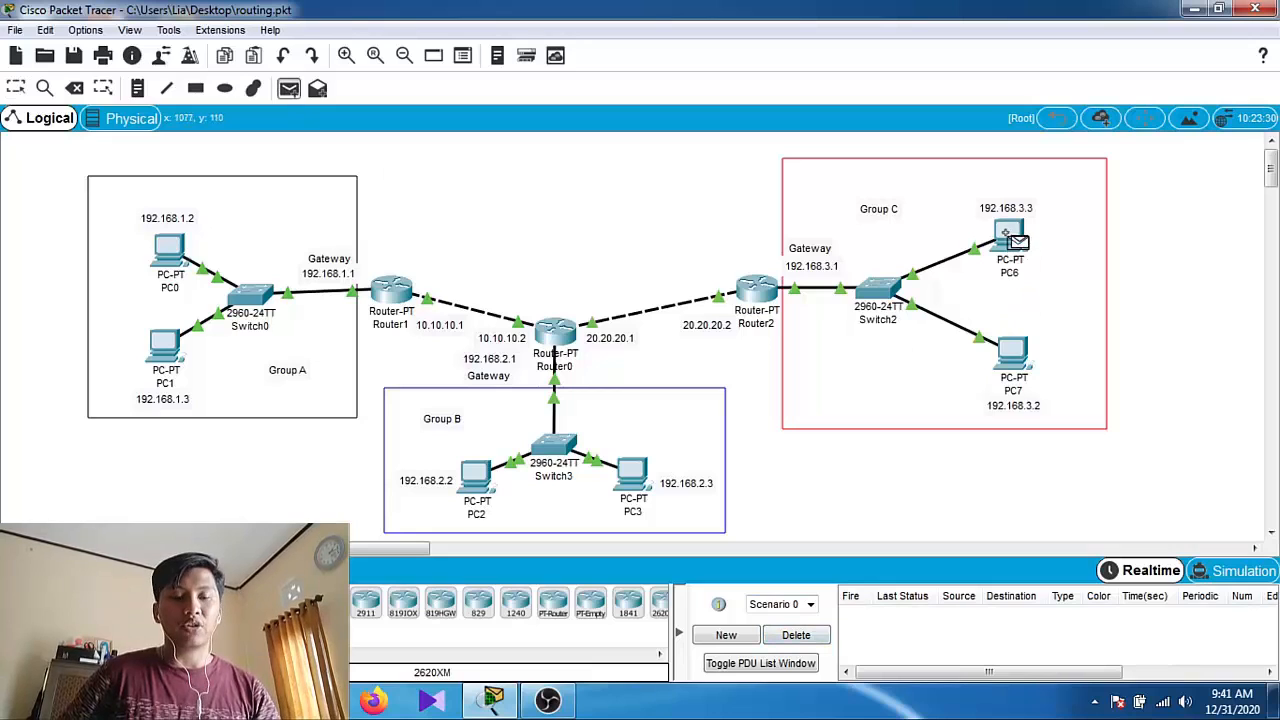
pyautogui.click(1010, 237)
pyautogui.click(772, 298)
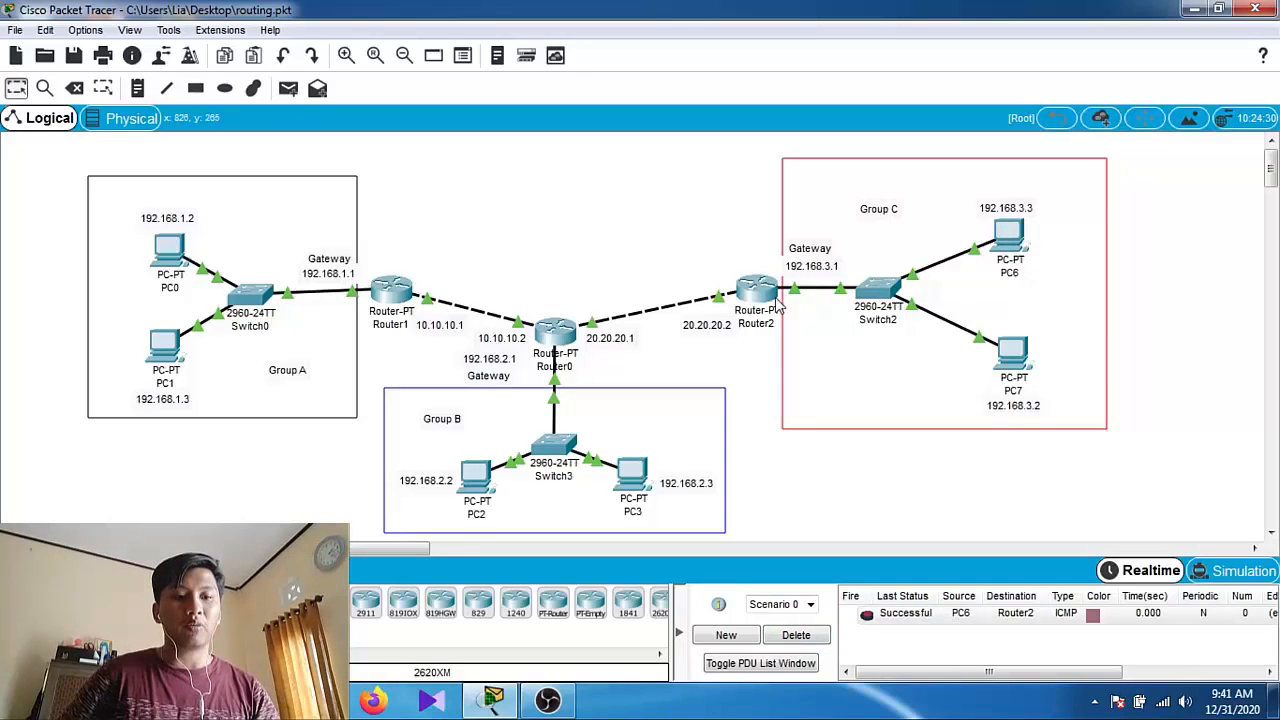
pyautogui.click(800, 637)
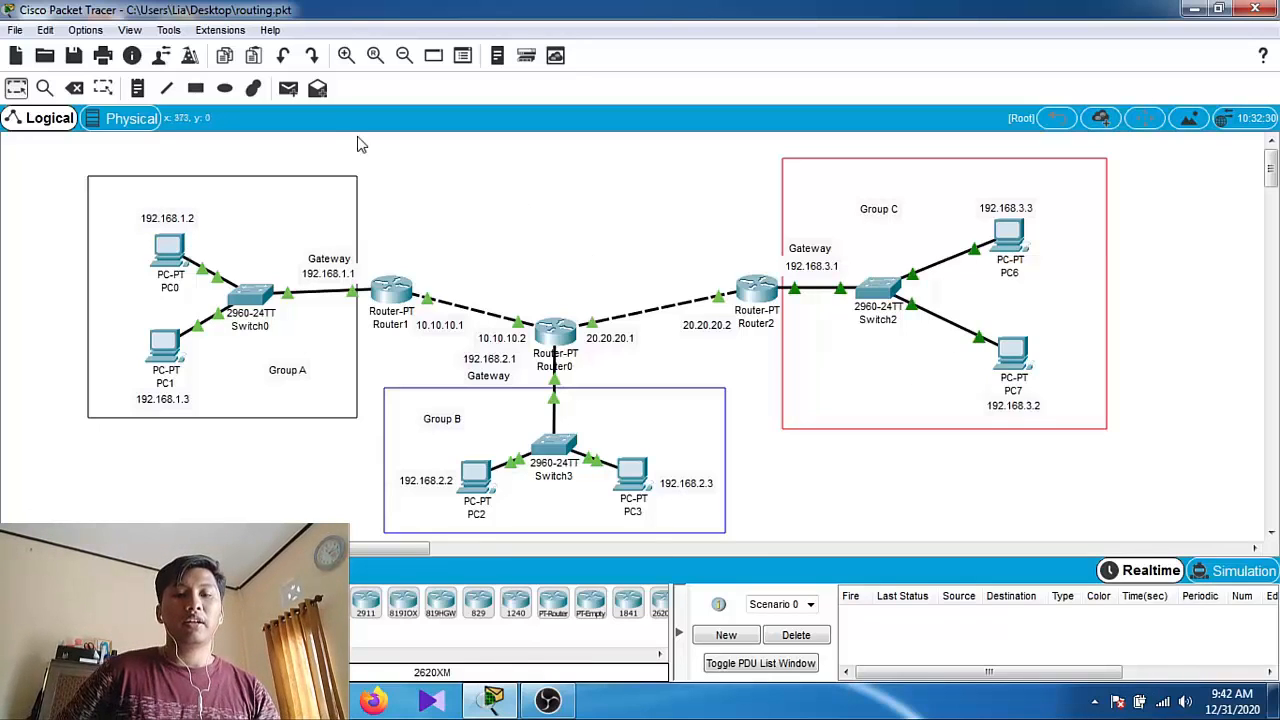
# Send a simple PDU from PC0 to PC2 to test connectivity between Group A and Group B
pyautogui.click(288, 89)
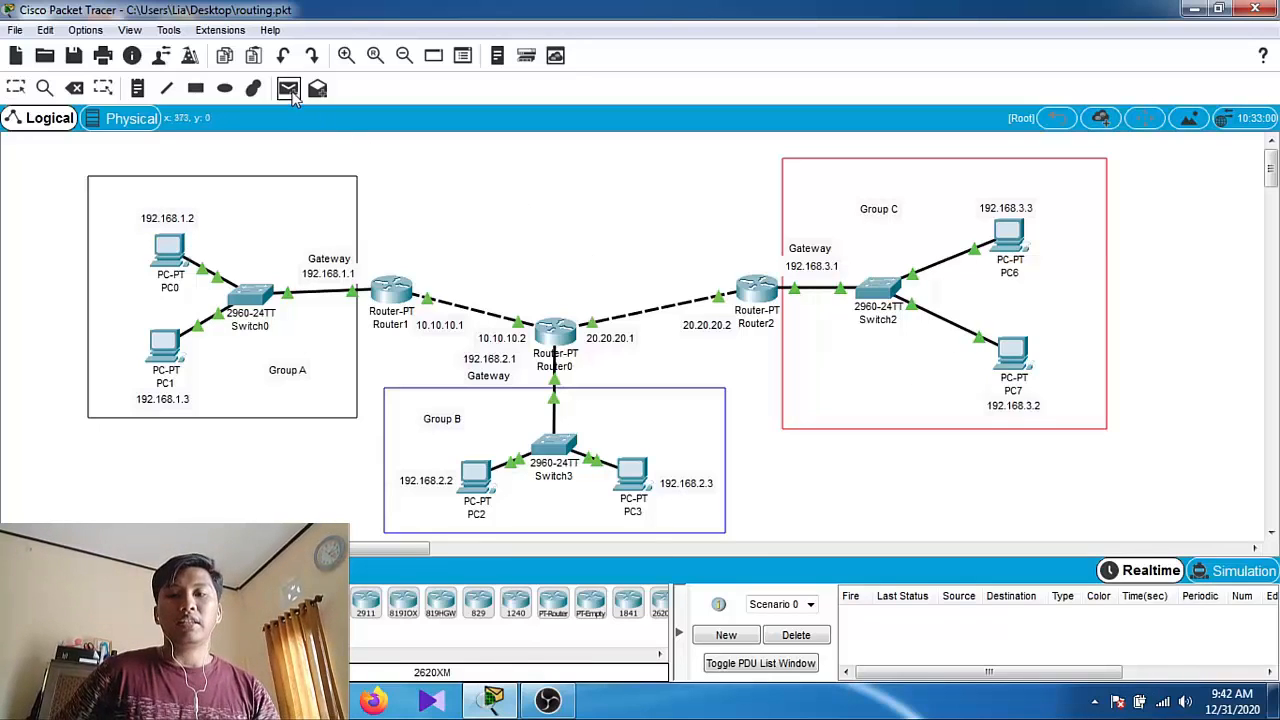
pyautogui.click(182, 260)
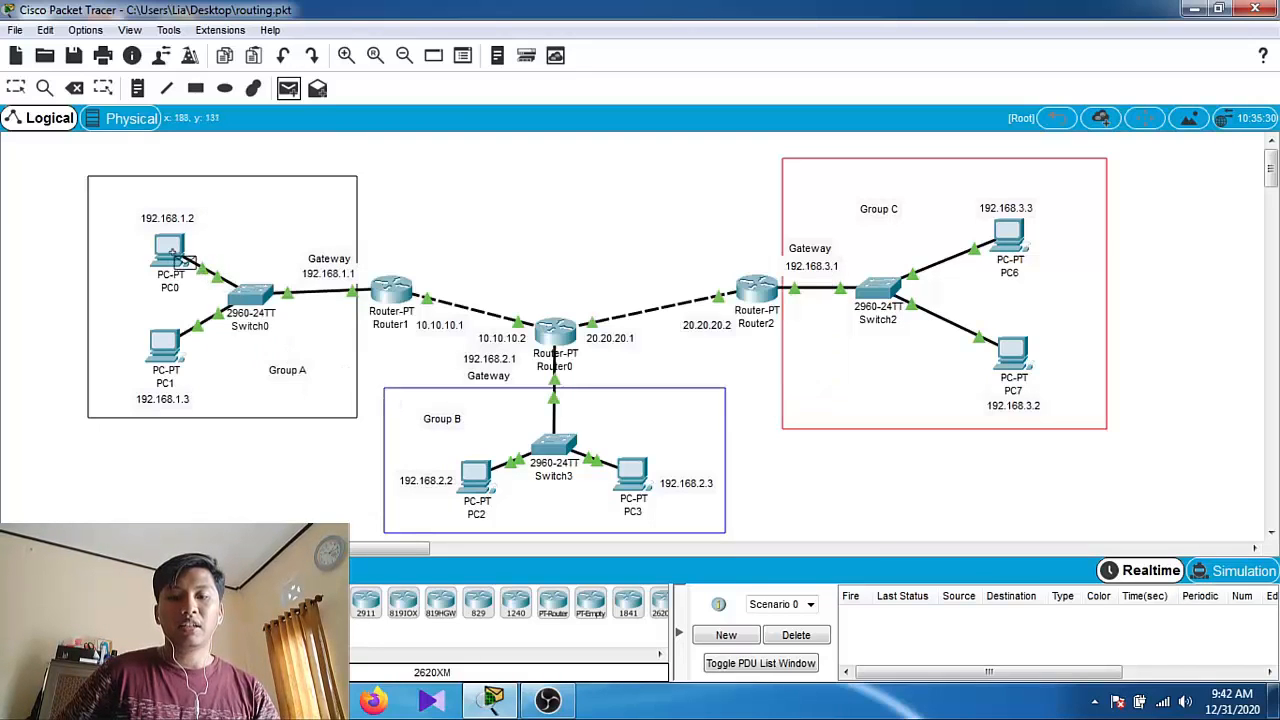
pyautogui.click(470, 478)
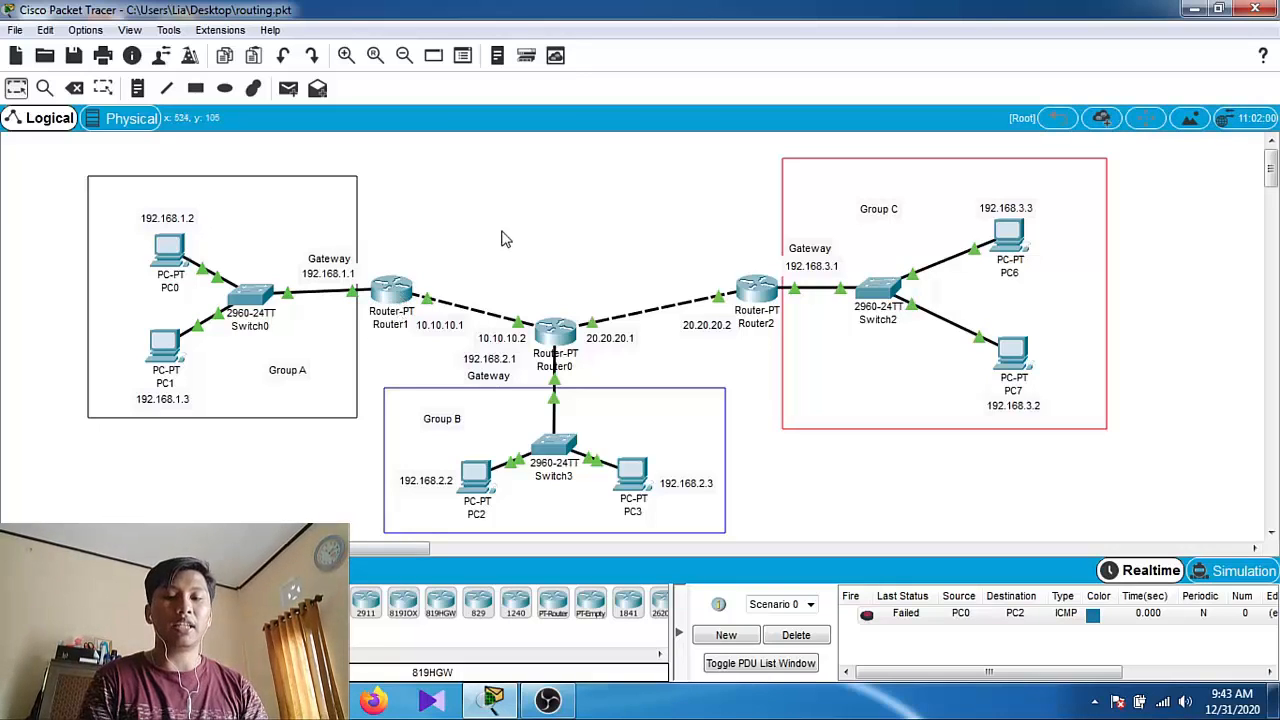
# Add a static route on Router1 for network 10.10.10.0 with mask 255.255.255.0 and next hop 10.10.10.2, and return to the topology
pyautogui.click(405, 292)
pyautogui.moveTo(536, 91); pyautogui.dragTo(782, 91)
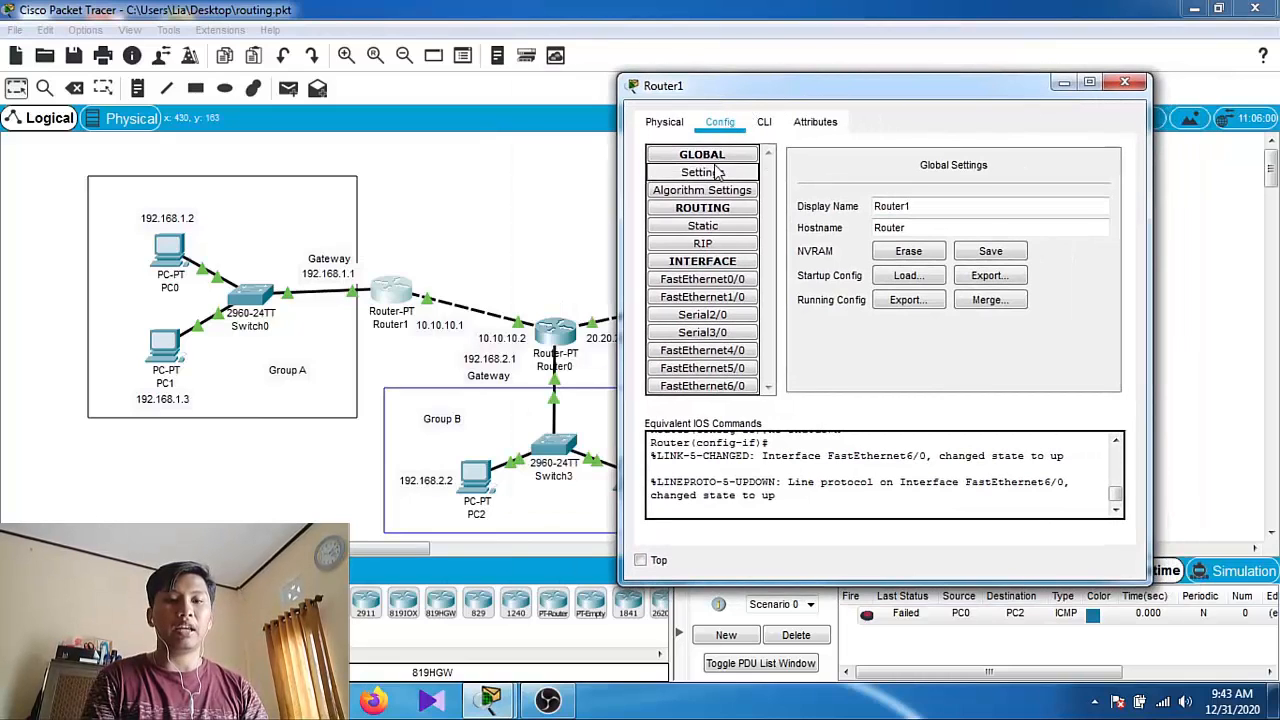
pyautogui.click(712, 226)
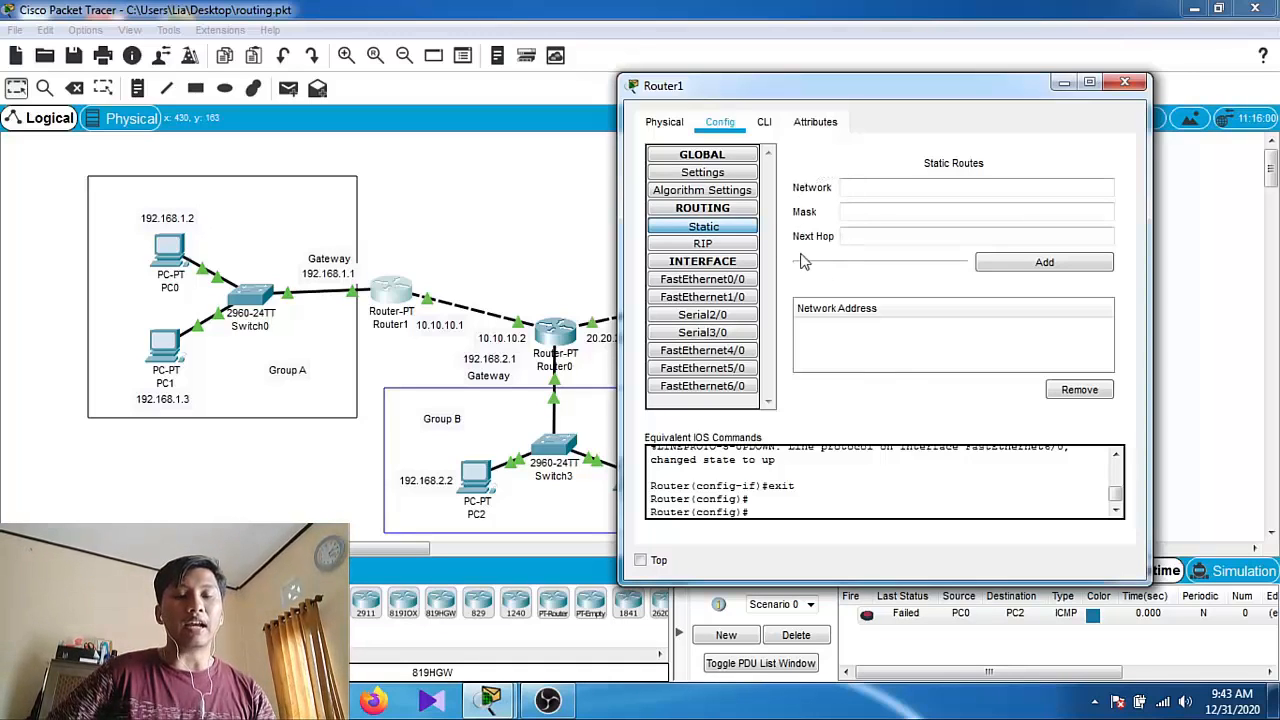
pyautogui.moveTo(809, 91); pyautogui.dragTo(855, 71)
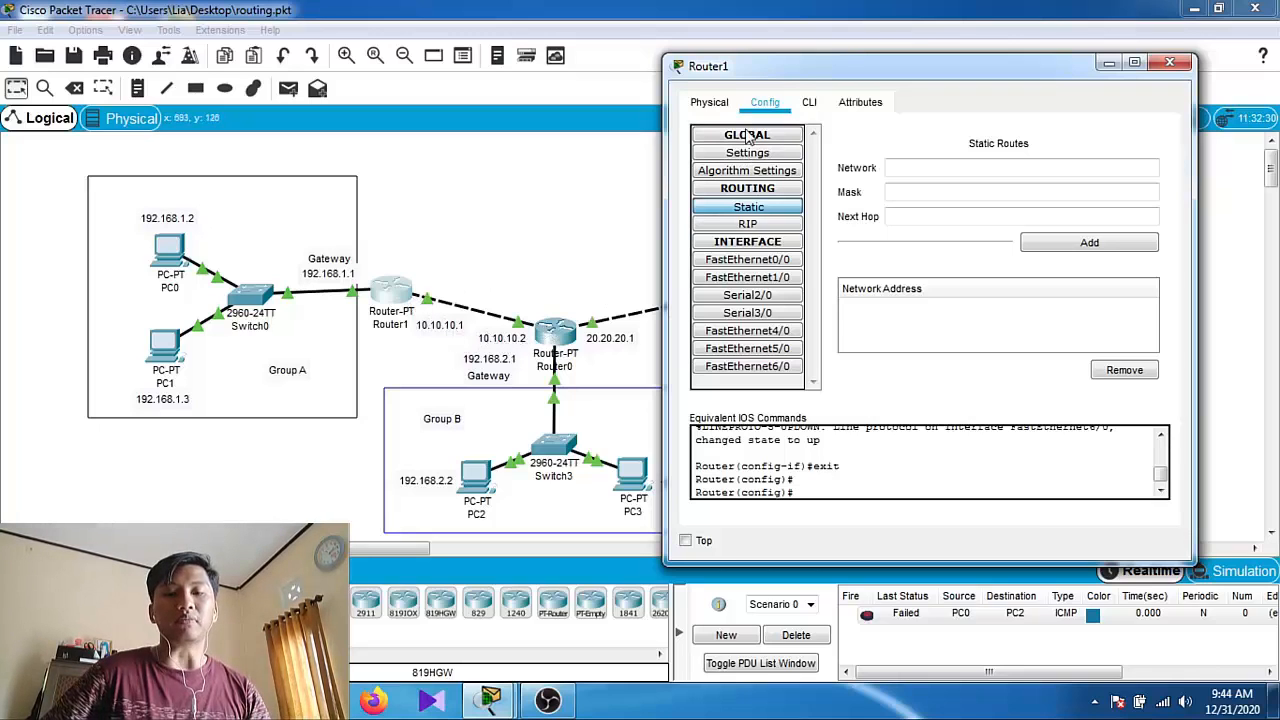
pyautogui.moveTo(797, 67); pyautogui.dragTo(744, 68)
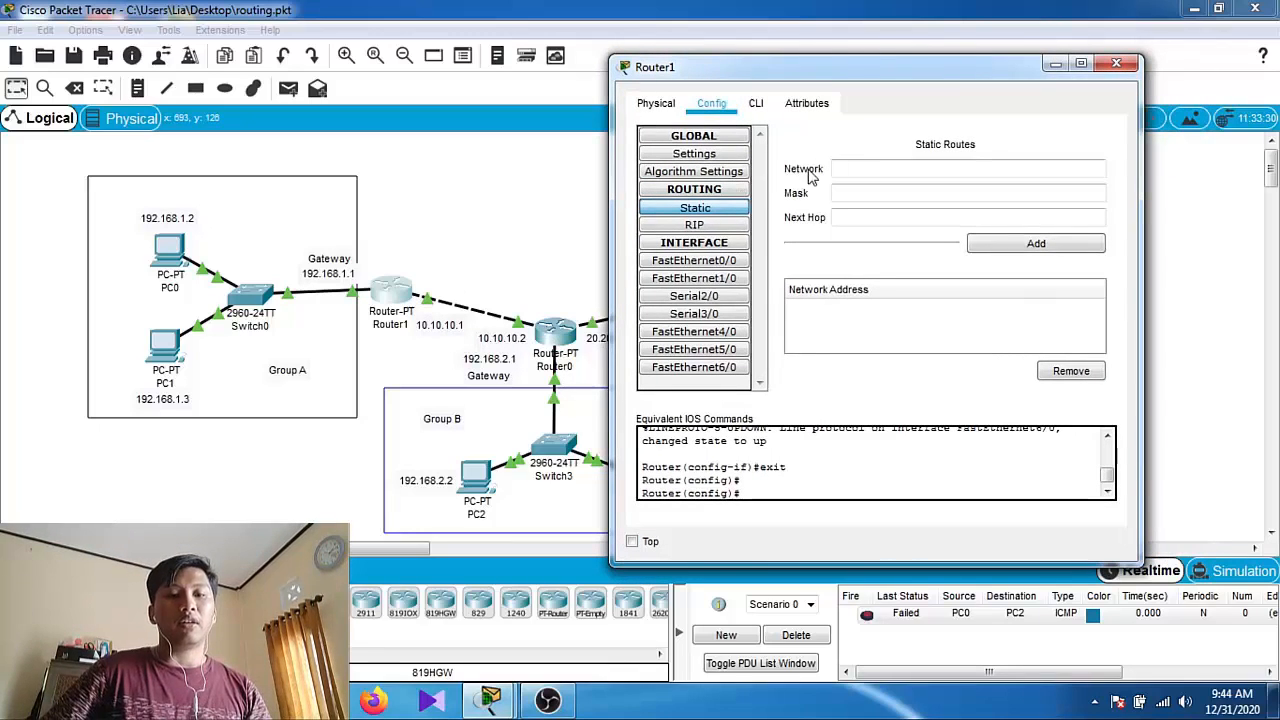
pyautogui.click(848, 168)
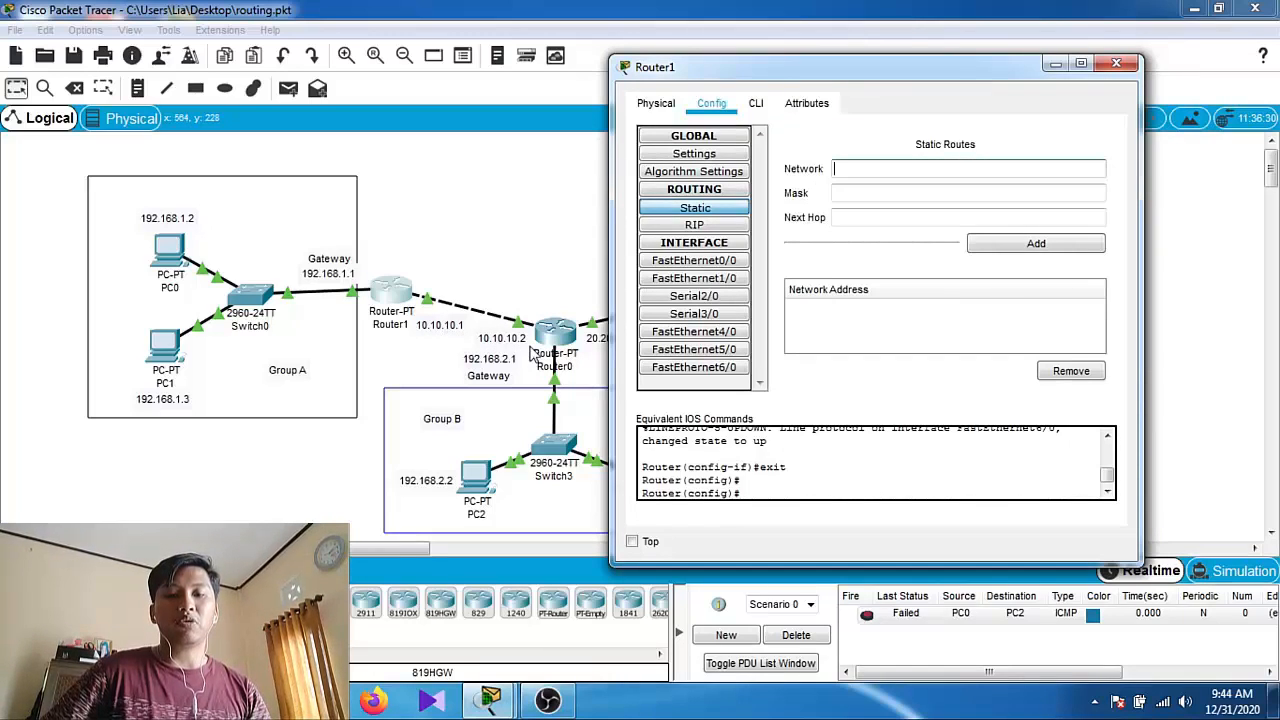
pyautogui.write('10.10.10.0')
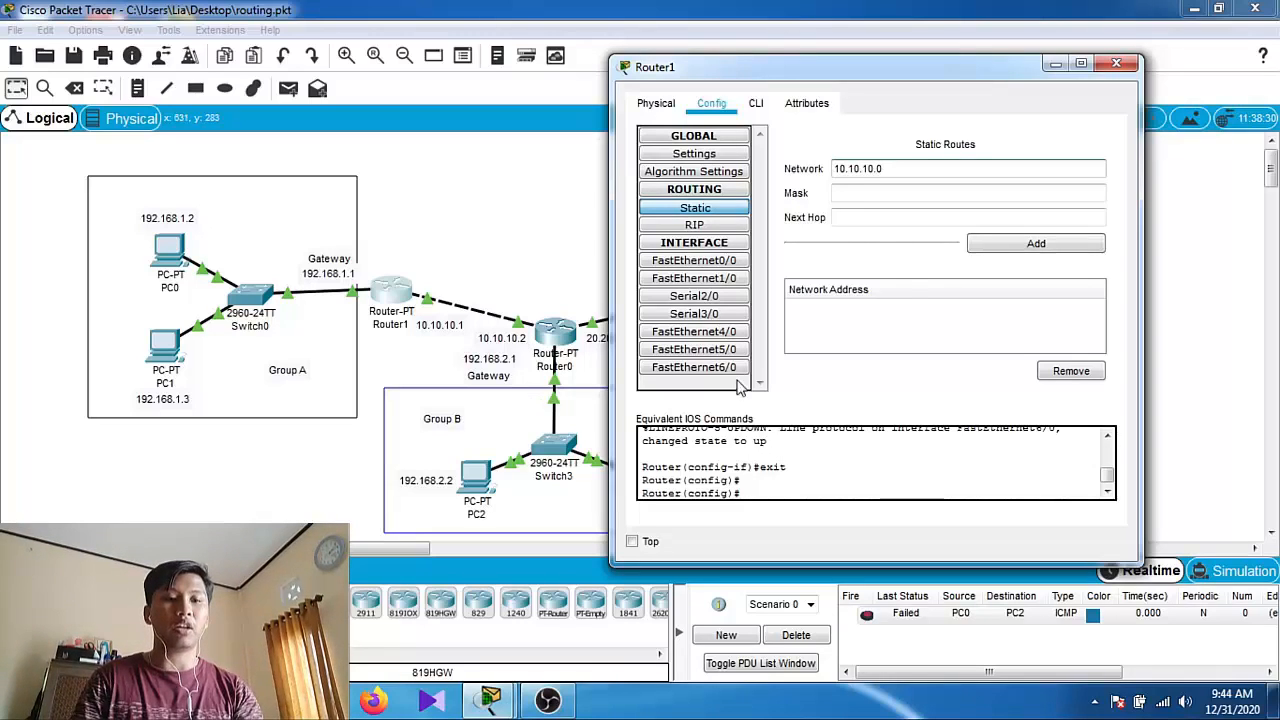
pyautogui.click(862, 195)
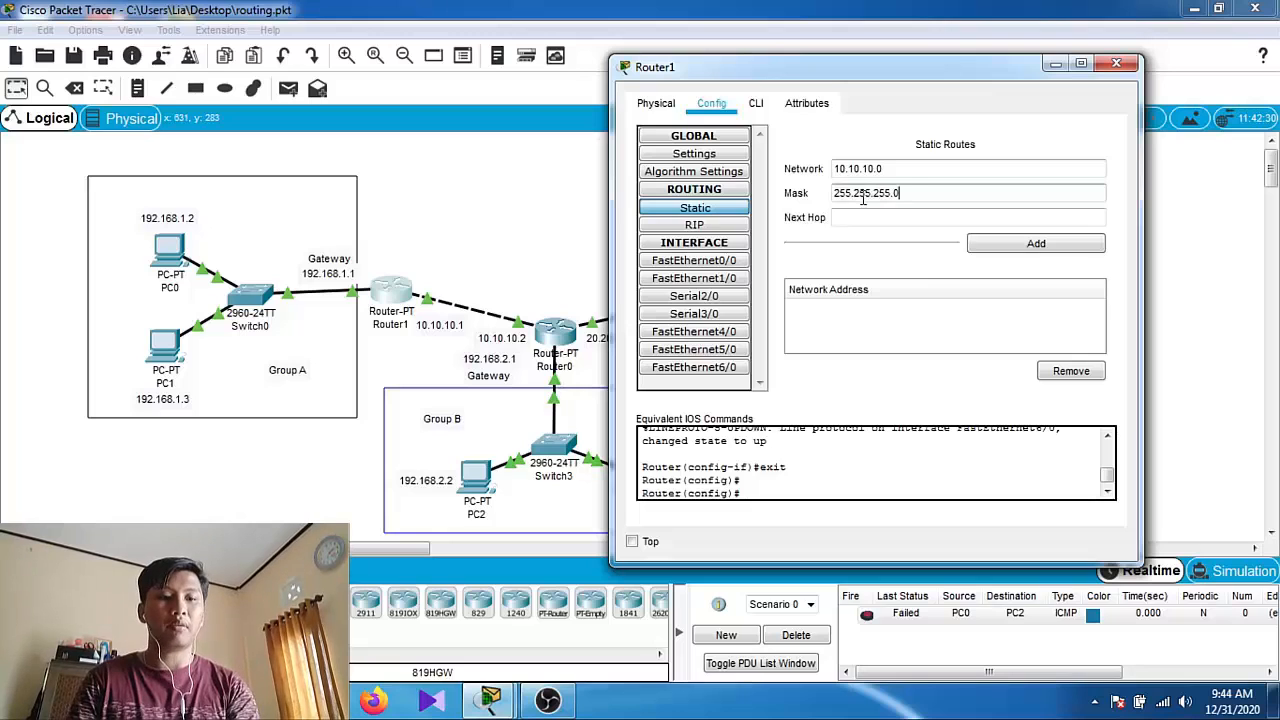
pyautogui.click(855, 220)
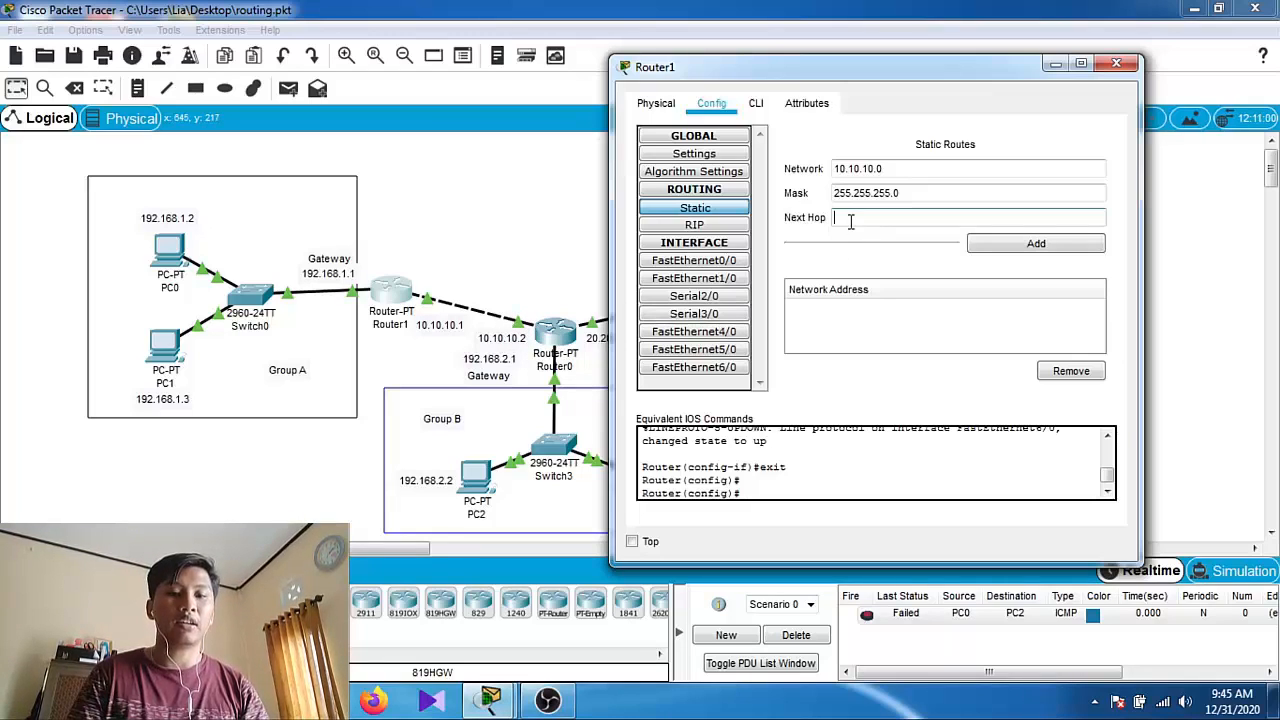
pyautogui.write('10.10.10.2')
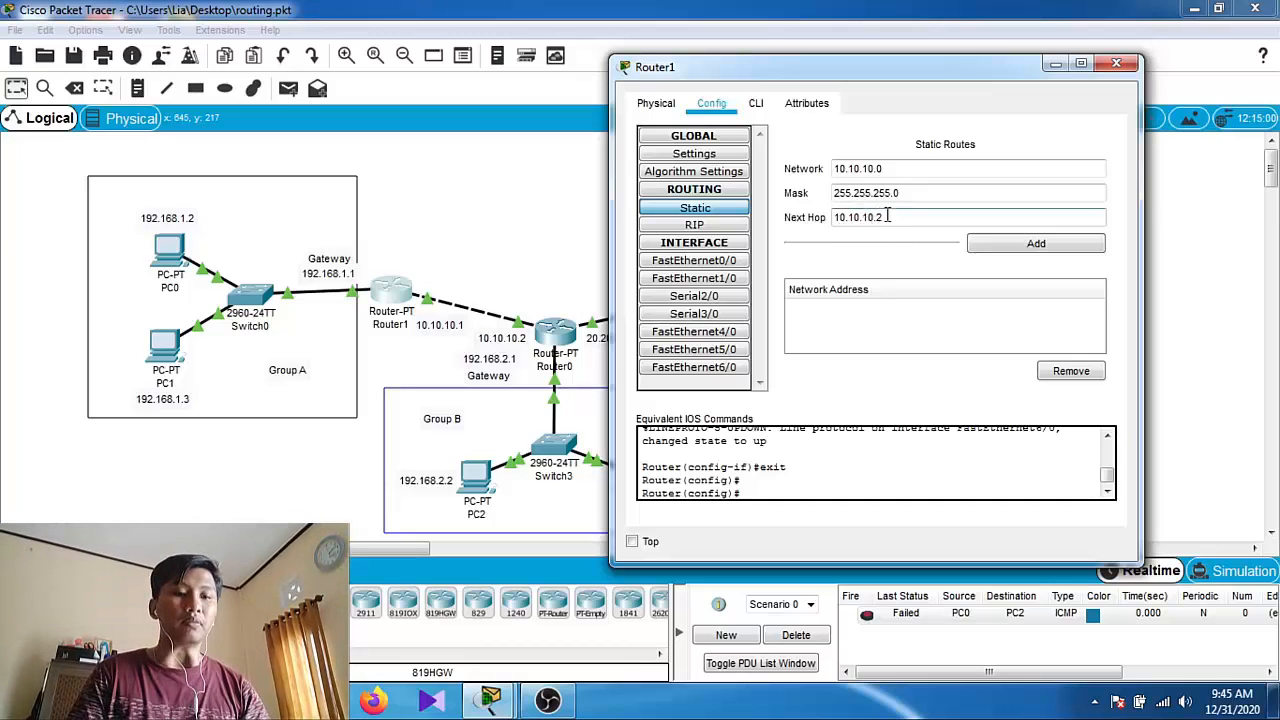
pyautogui.click(975, 248)
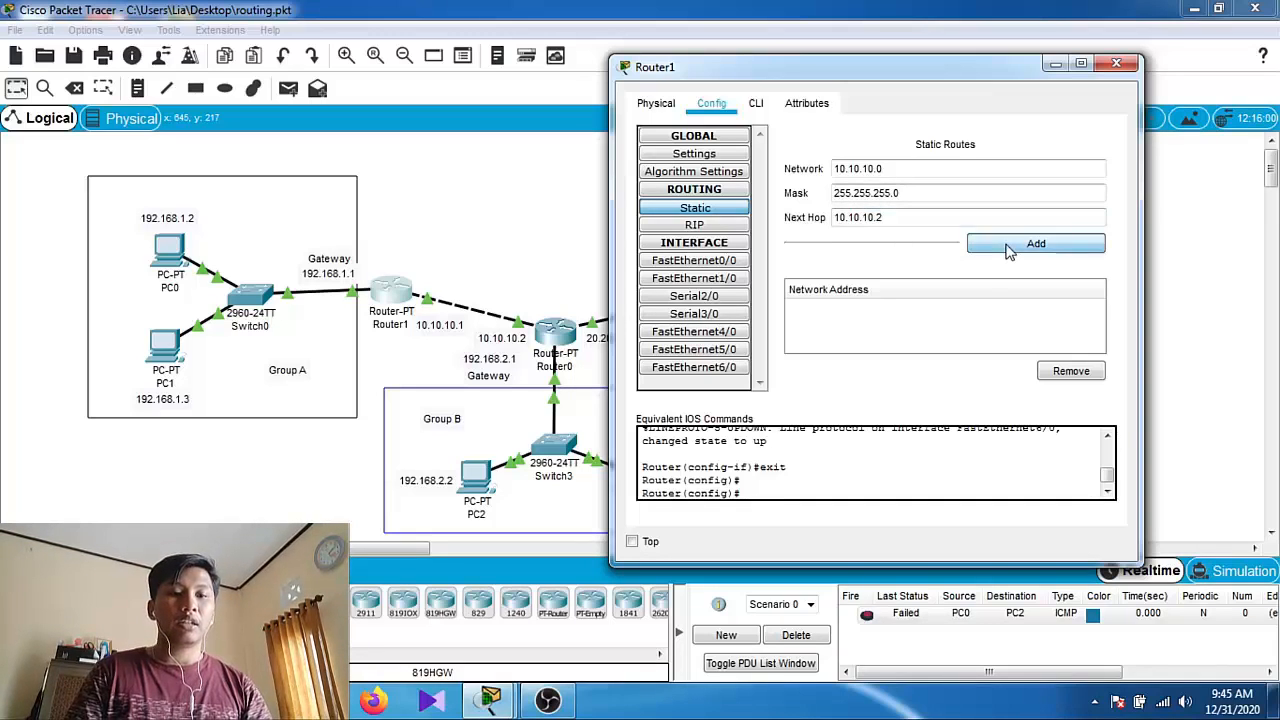
pyautogui.moveTo(897, 80); pyautogui.dragTo(963, 73)
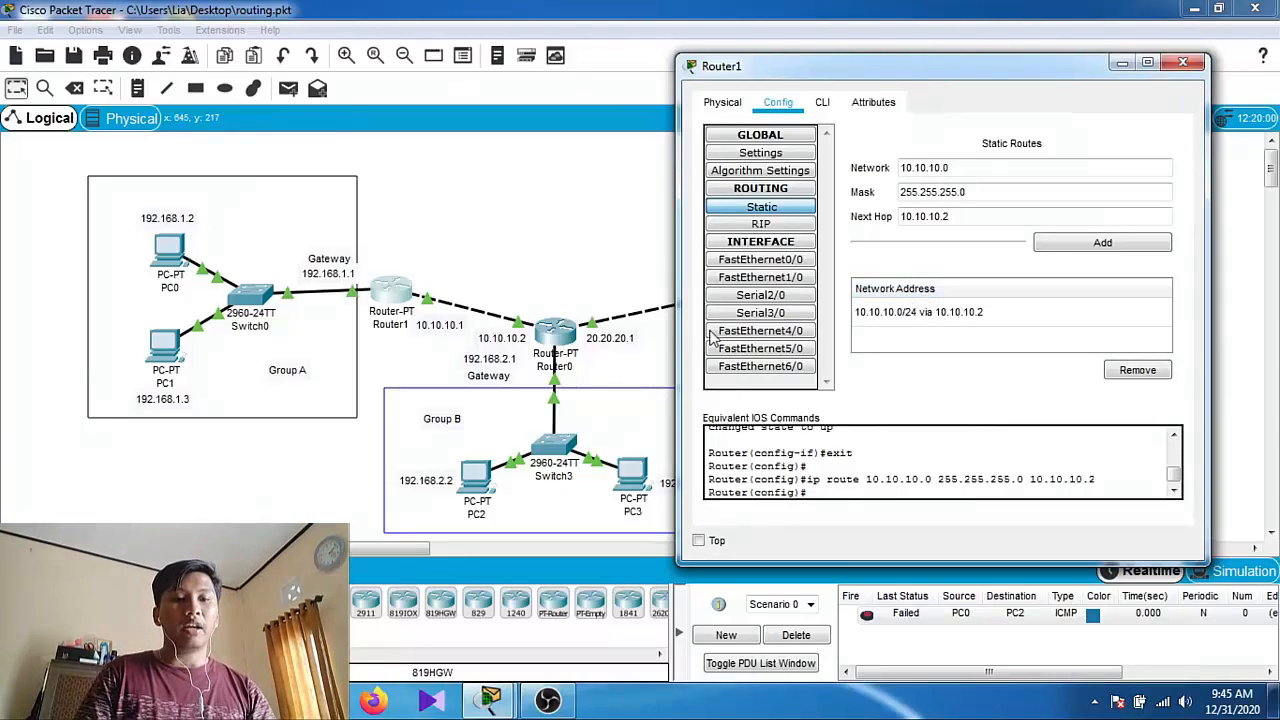
pyautogui.click(535, 231)
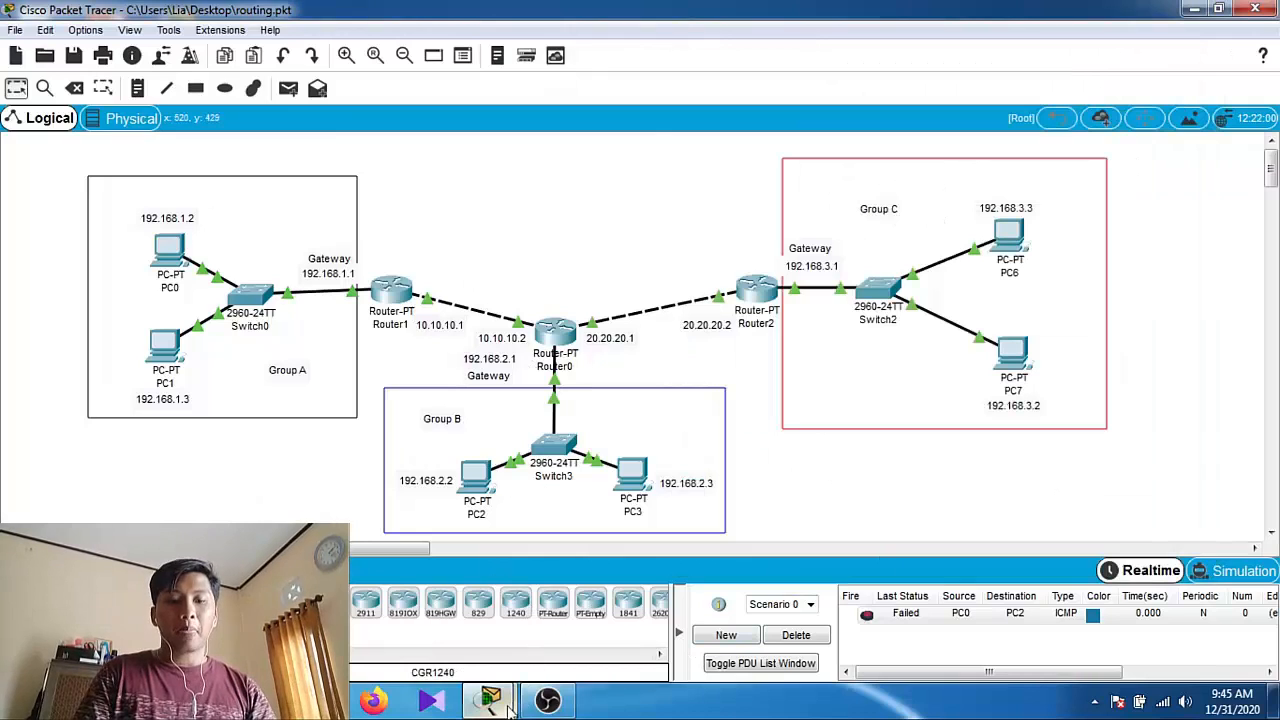
# Add a static route on Router1 for network 192.168.2.0 with mask 255.255.255.0 and next hop 10.10.10.2, and return to the topology
pyautogui.click(390, 285)
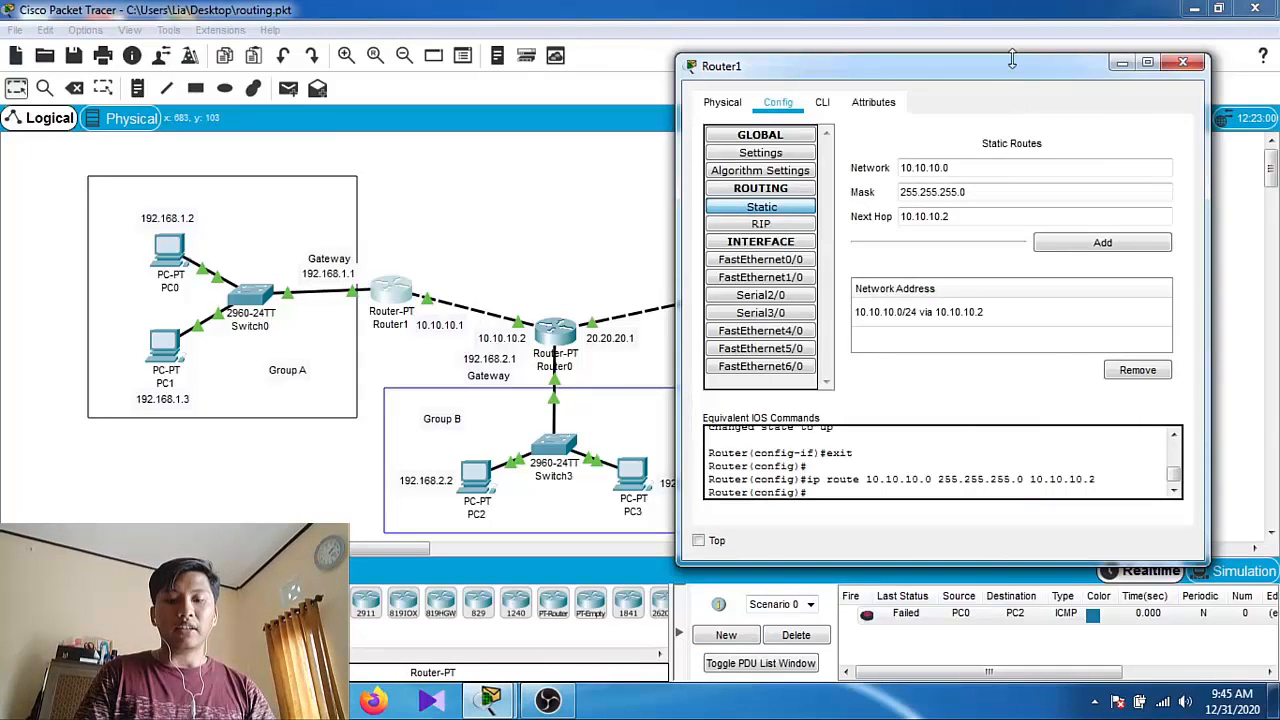
pyautogui.moveTo(981, 72); pyautogui.dragTo(999, 66)
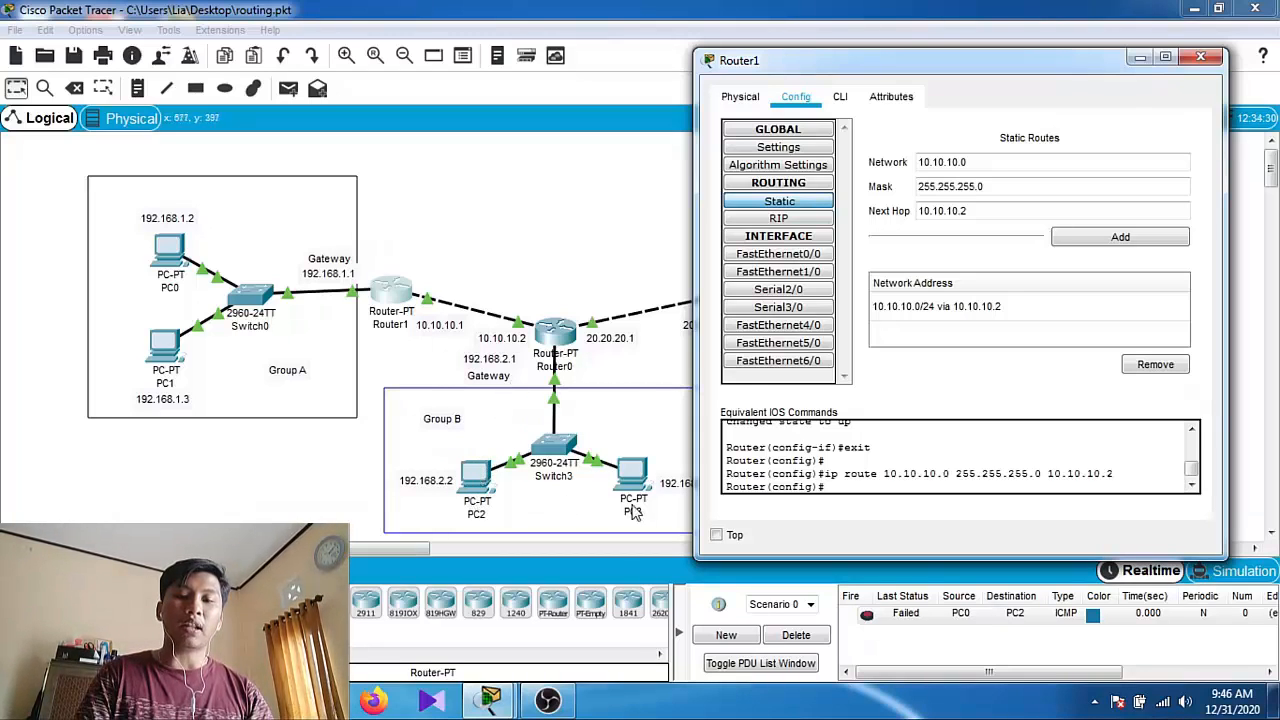
pyautogui.moveTo(987, 162); pyautogui.dragTo(887, 168)
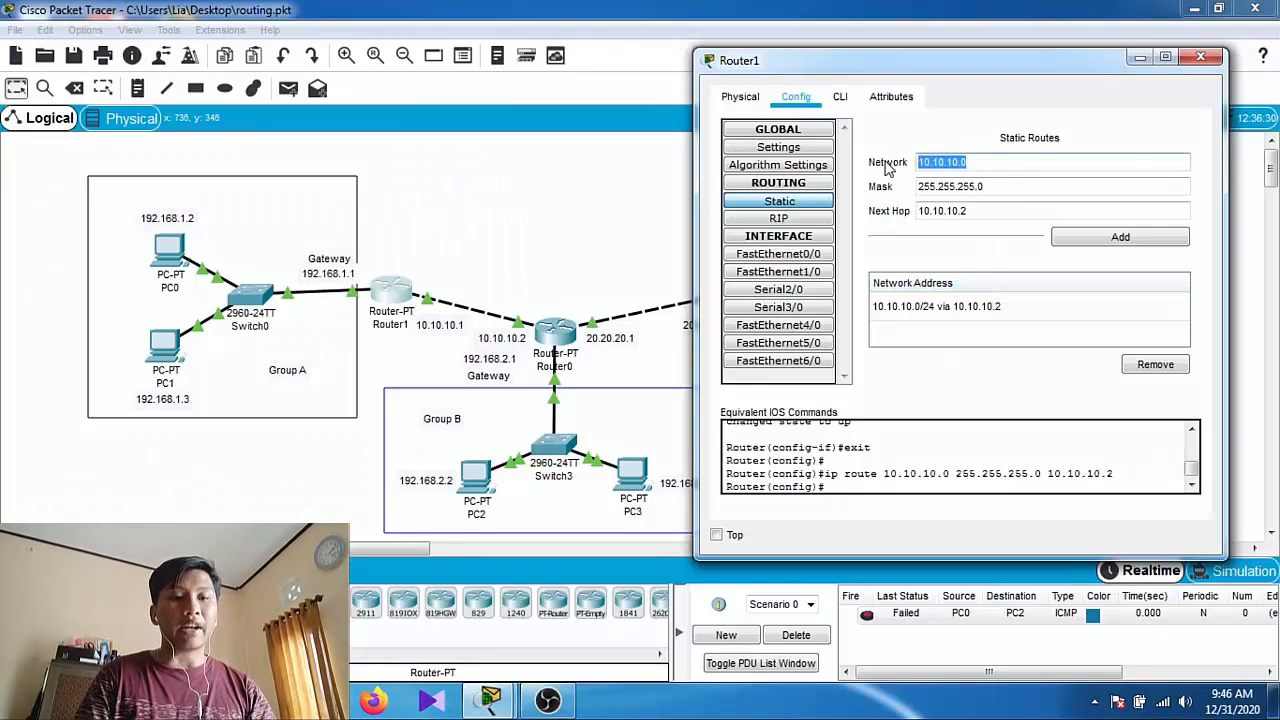
pyautogui.write('192')
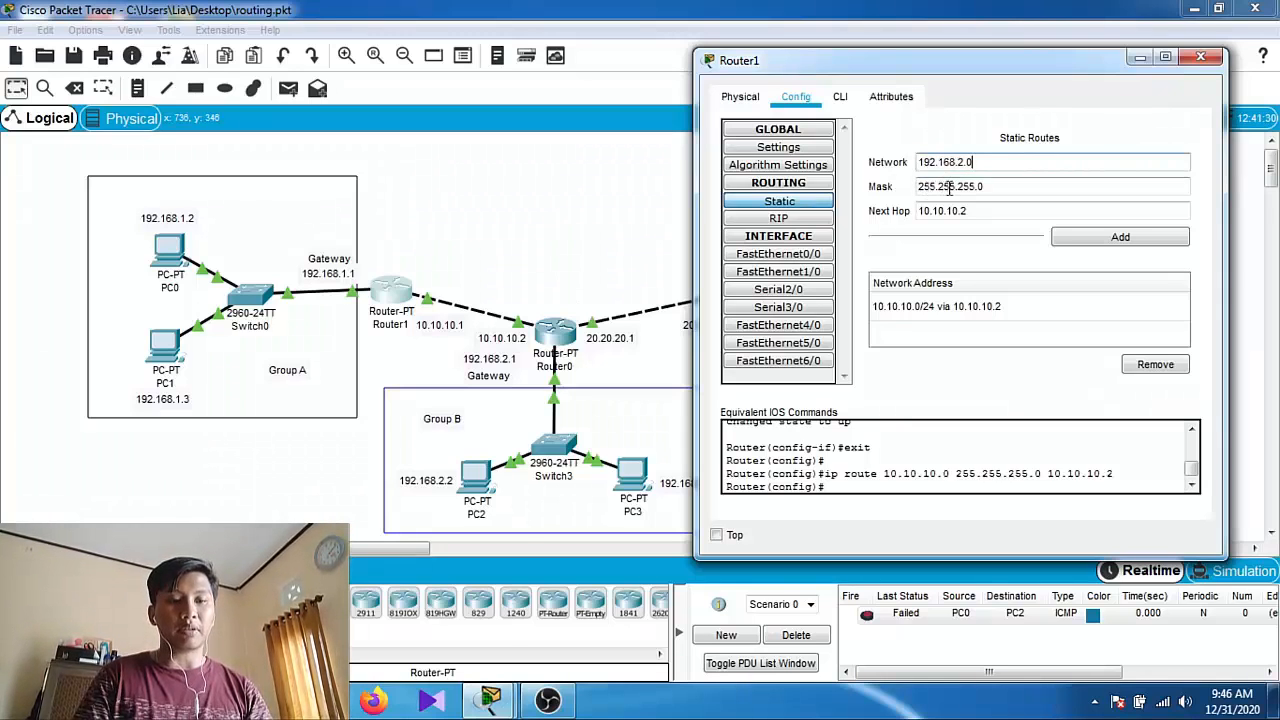
pyautogui.moveTo(957, 68); pyautogui.dragTo(904, 54)
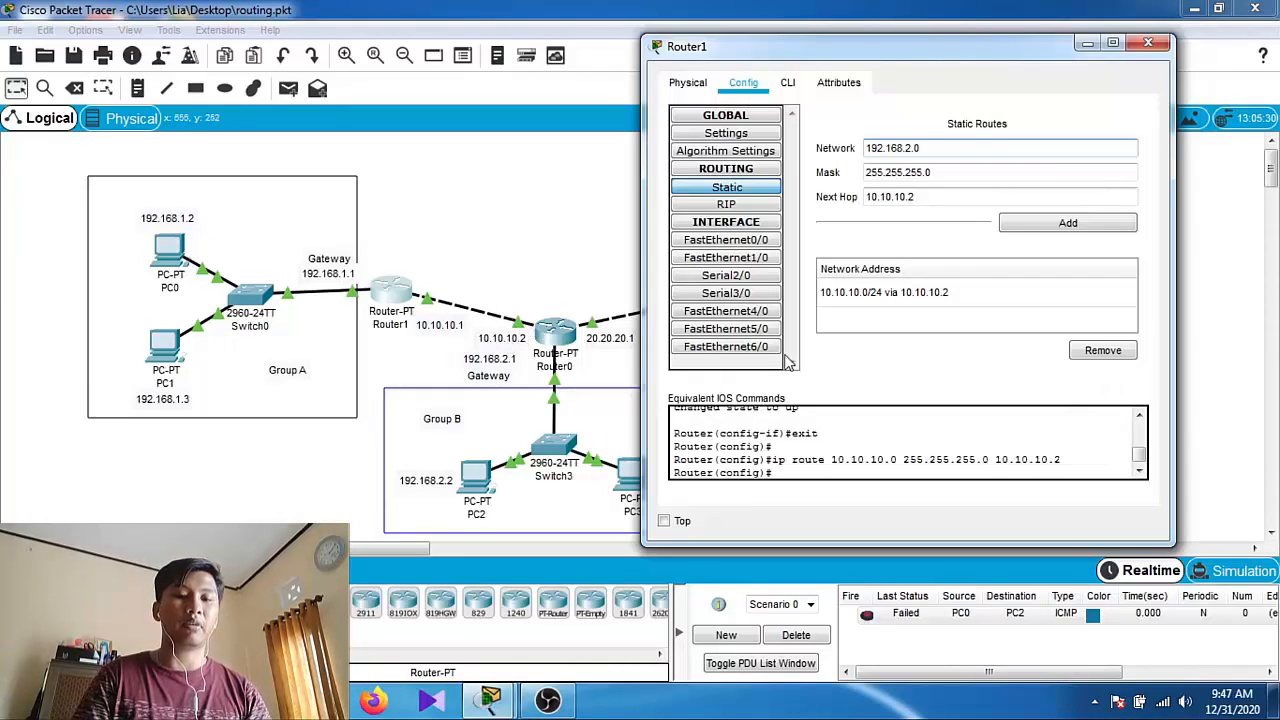
pyautogui.click(1016, 226)
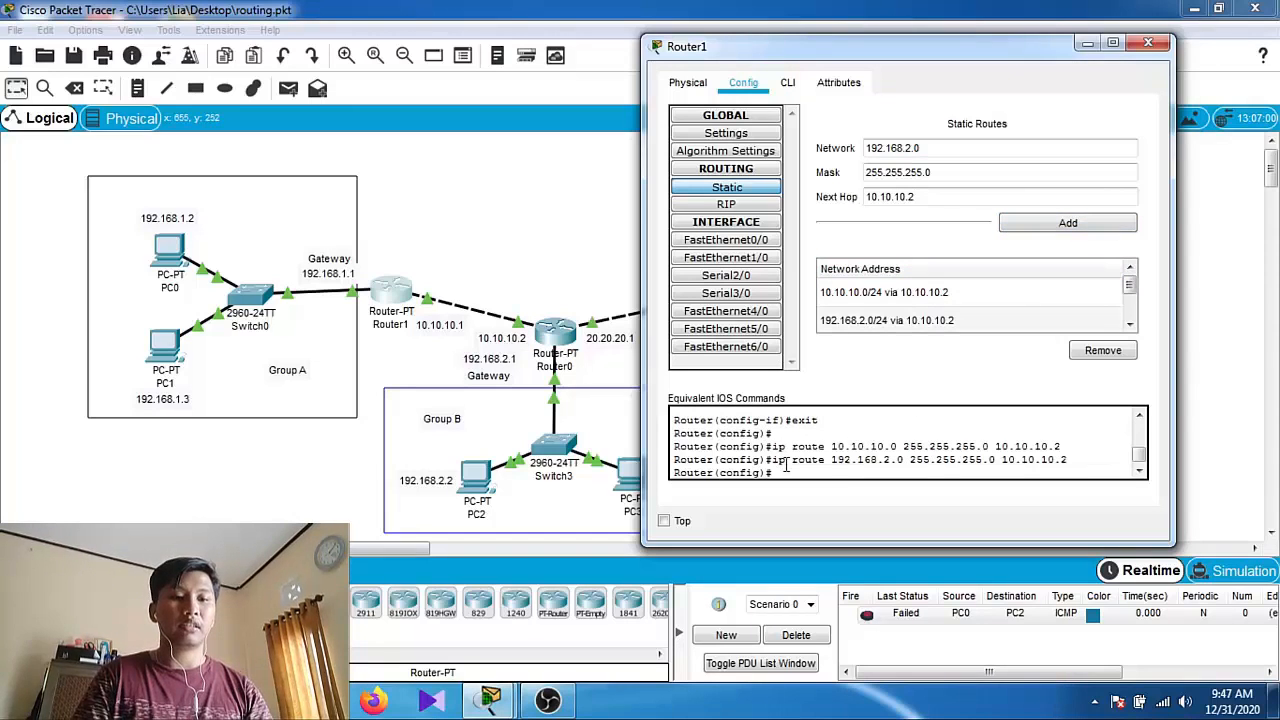
pyautogui.click(1147, 44)
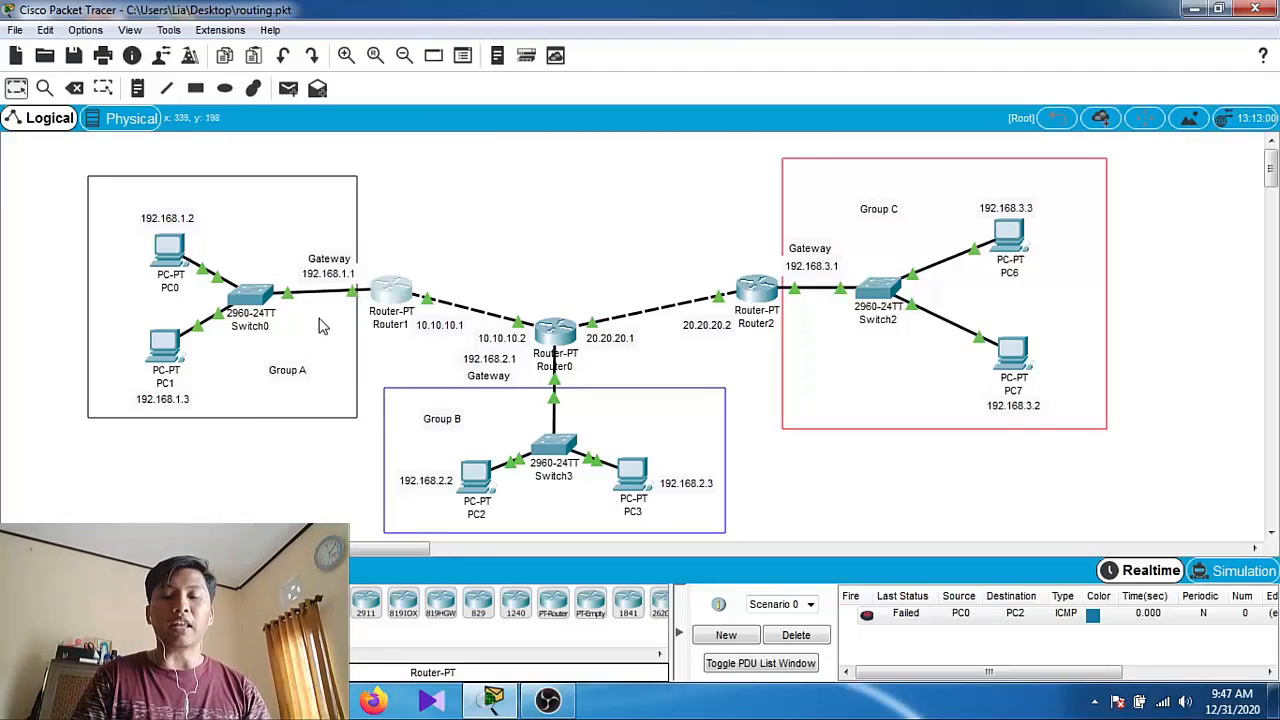
# Add a static route on Router0 for network 10.10.10.0 with mask 255.255.255.0 and next hop 10.10.10.1
pyautogui.click(551, 340)
pyautogui.moveTo(518, 98); pyautogui.dragTo(840, 88)
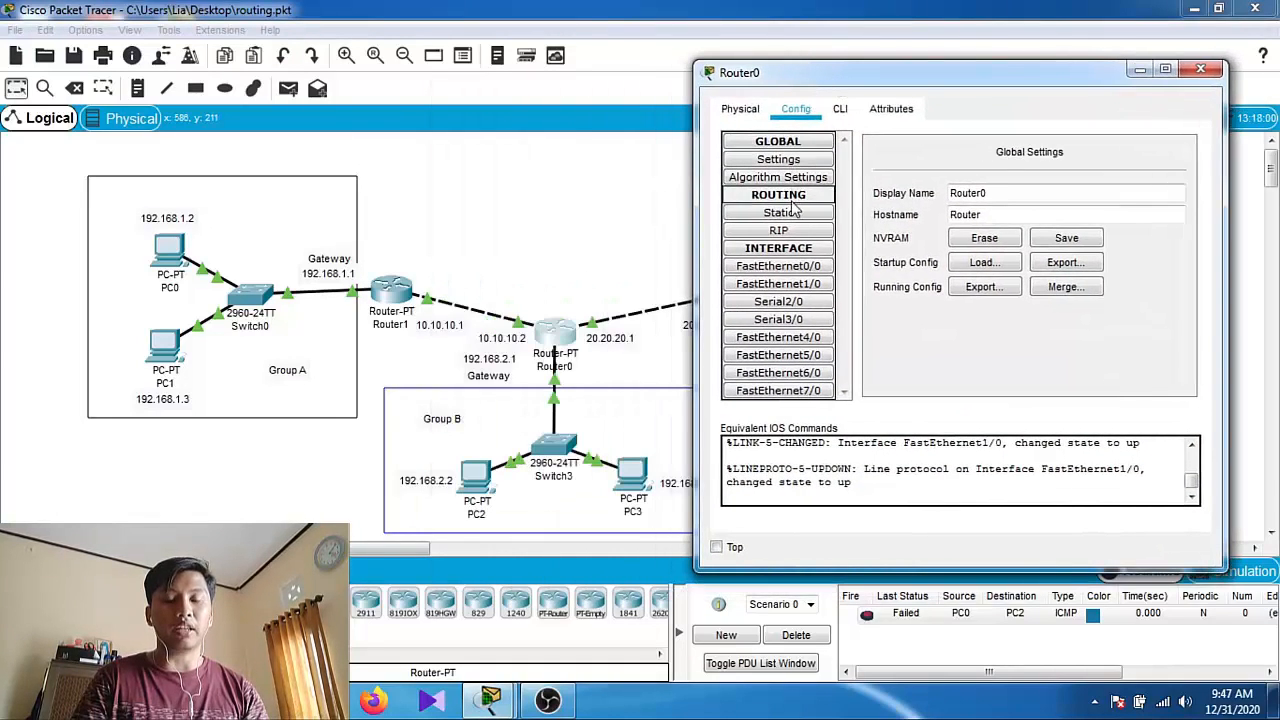
pyautogui.click(781, 212)
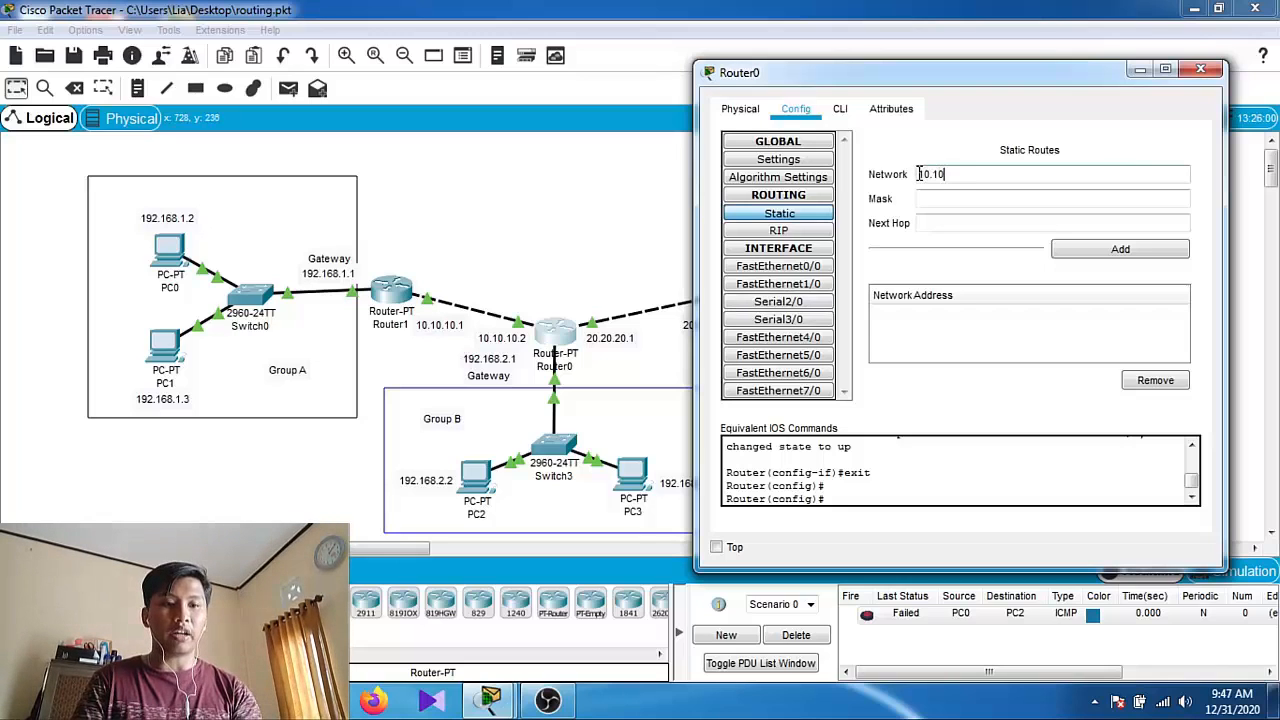
pyautogui.press('Tab')
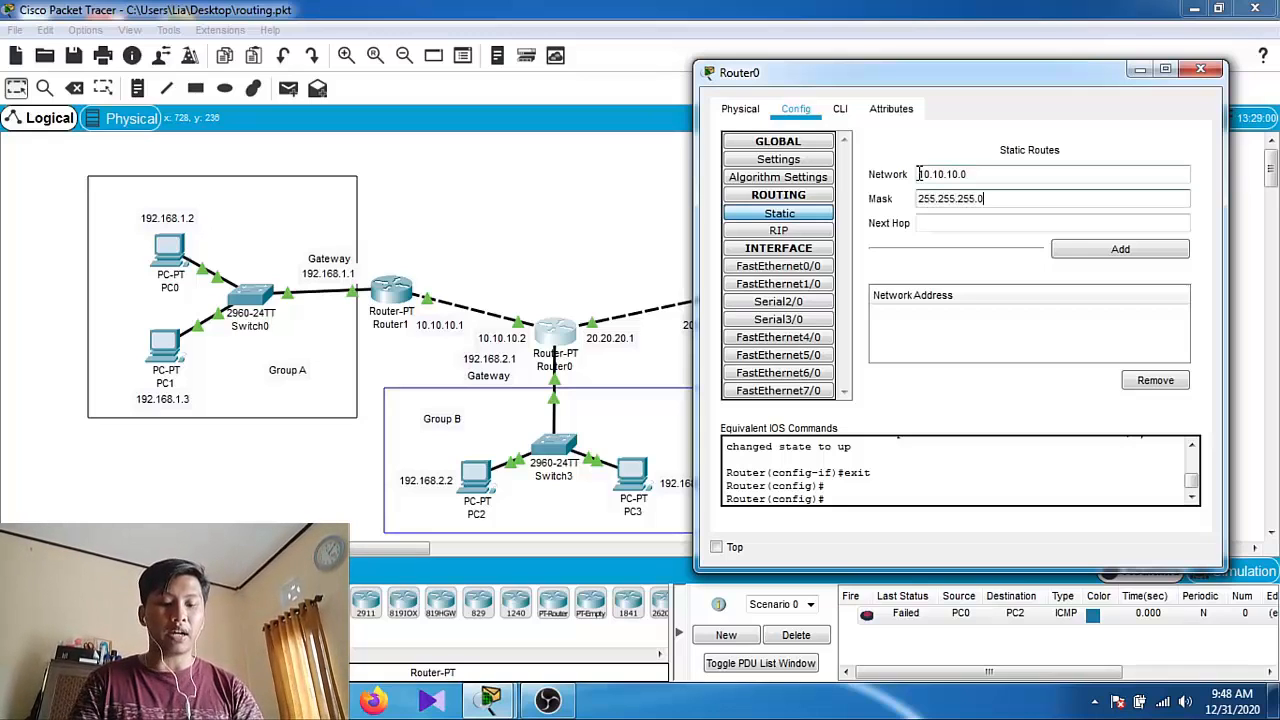
pyautogui.press('Tab')
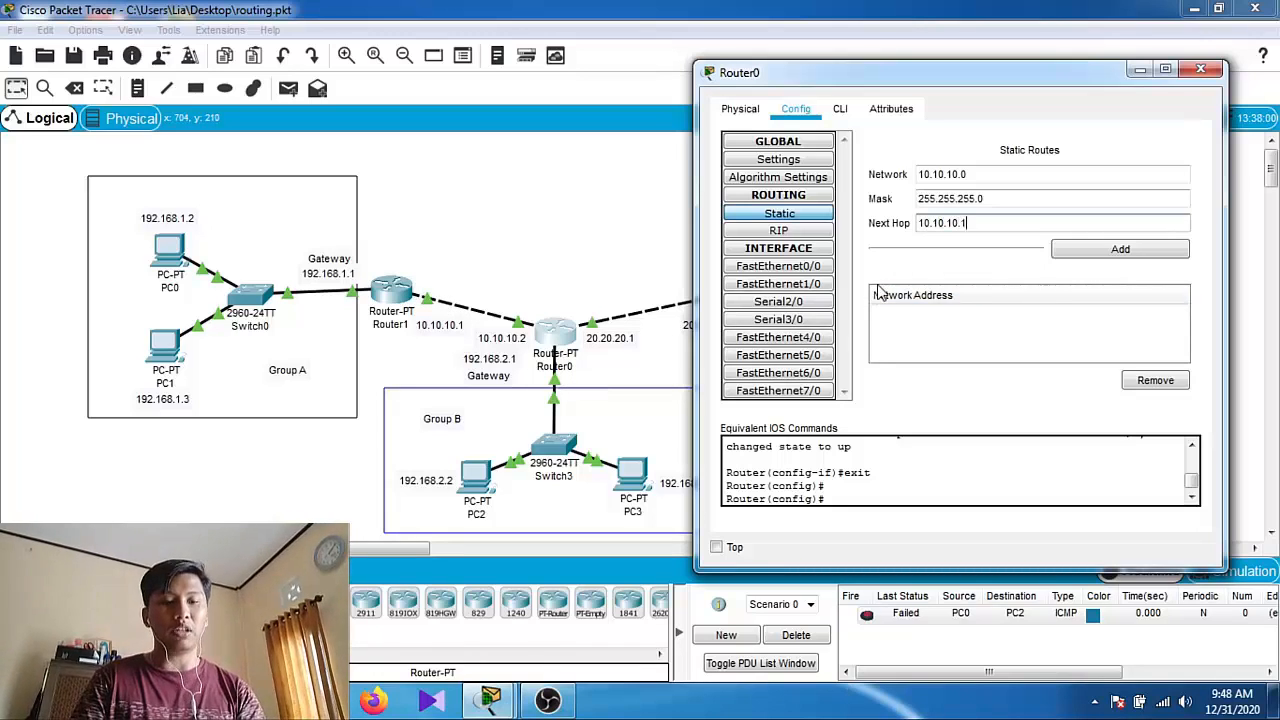
pyautogui.click(1130, 249)
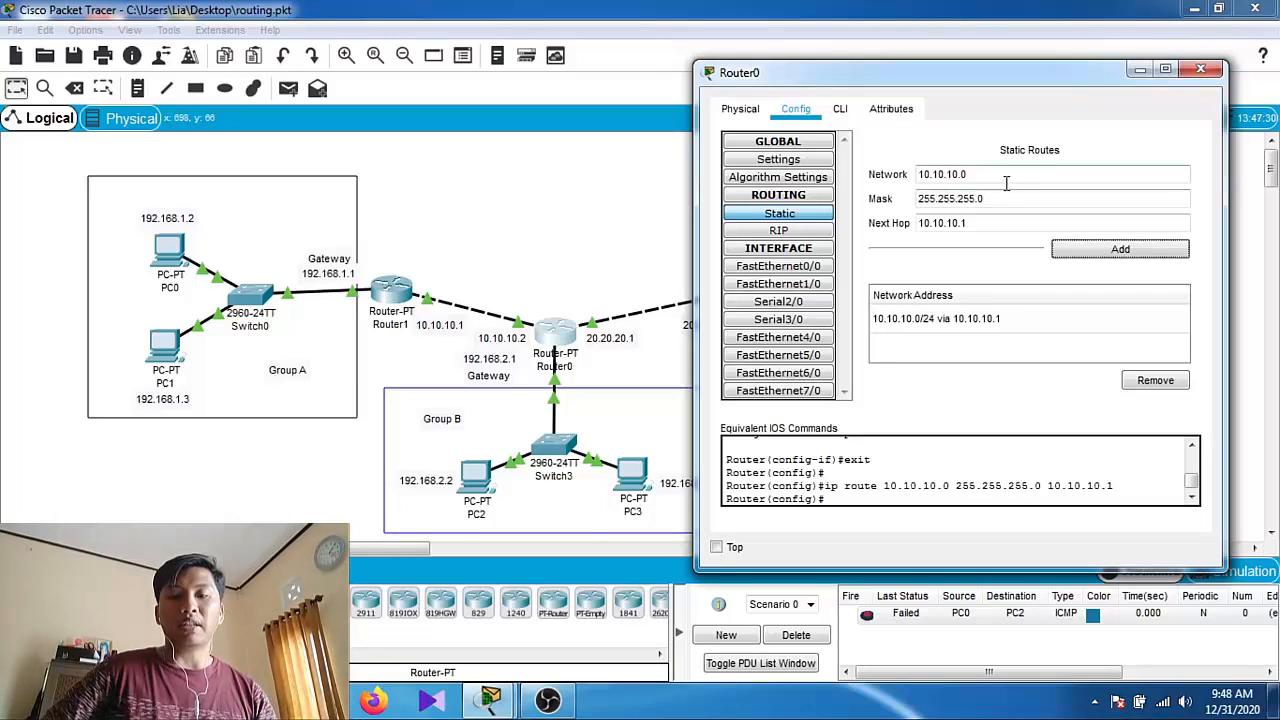
# Add a static route on Router0 for network 192.168.1.0 with mask 255.255.255.0 and next hop 10.10.10.1, and return to the topology
pyautogui.moveTo(1006, 182); pyautogui.dragTo(880, 177)
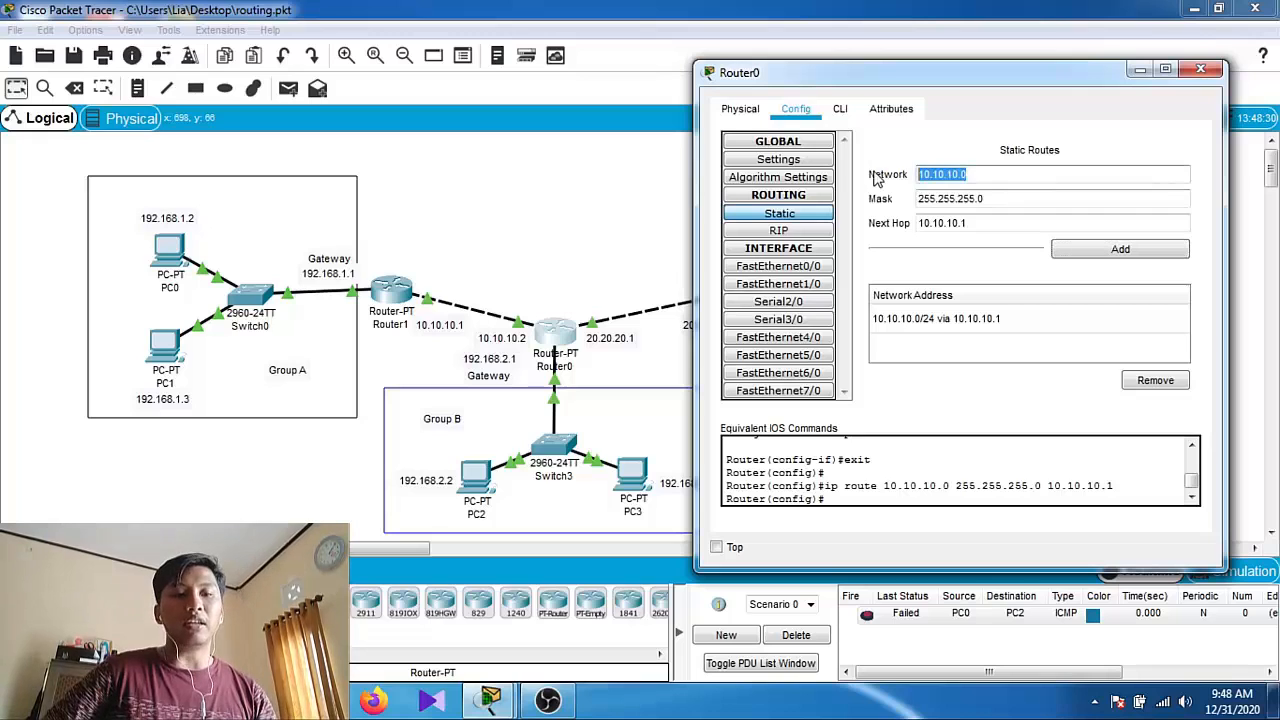
pyautogui.write('192')
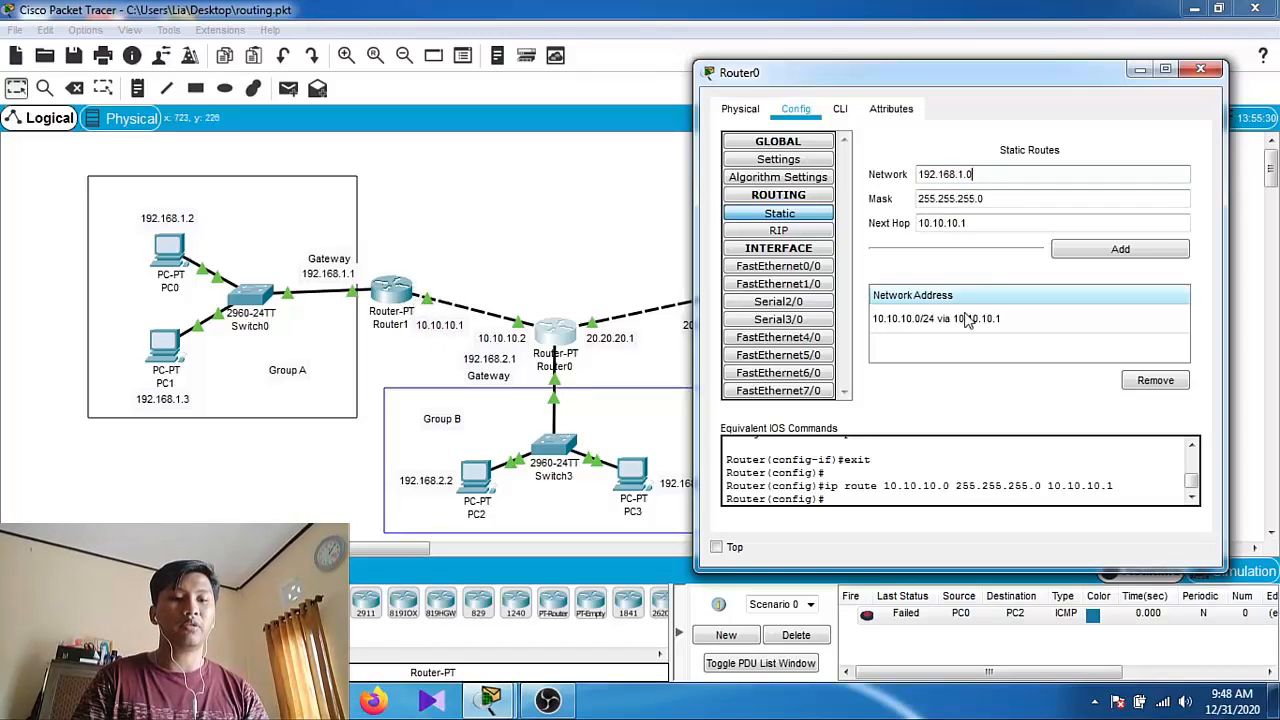
pyautogui.click(1078, 256)
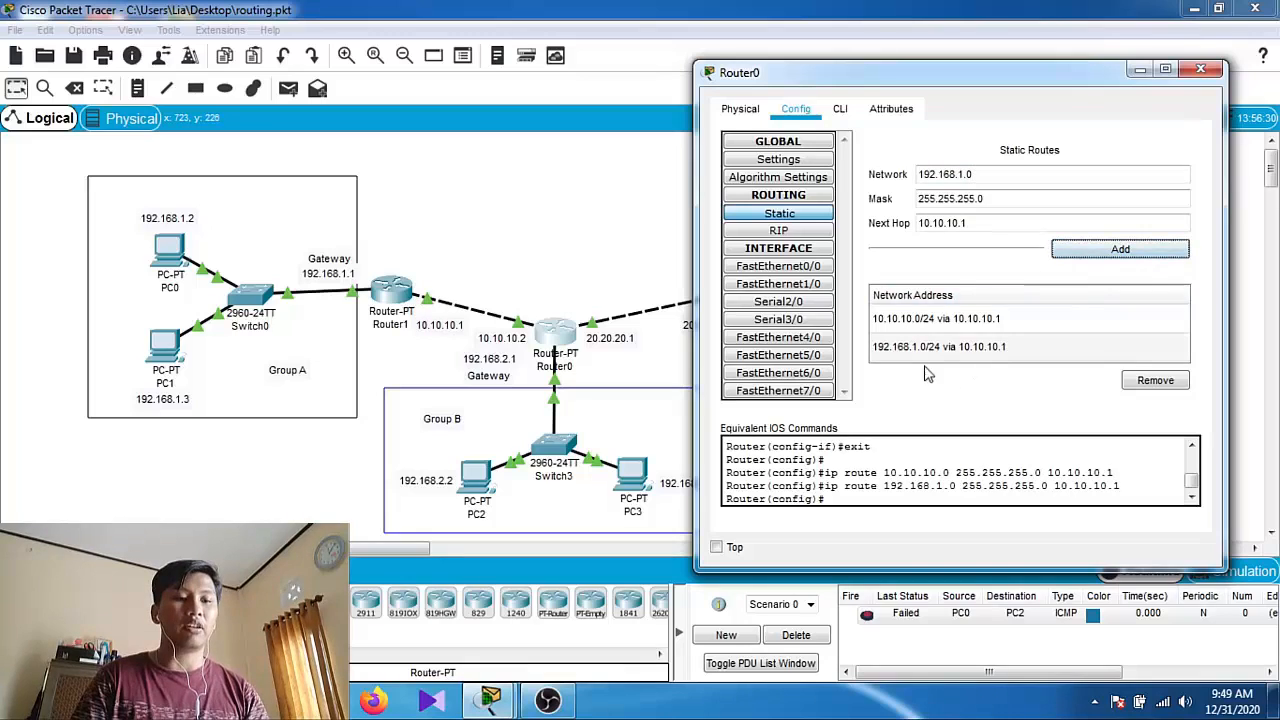
pyautogui.click(1196, 70)
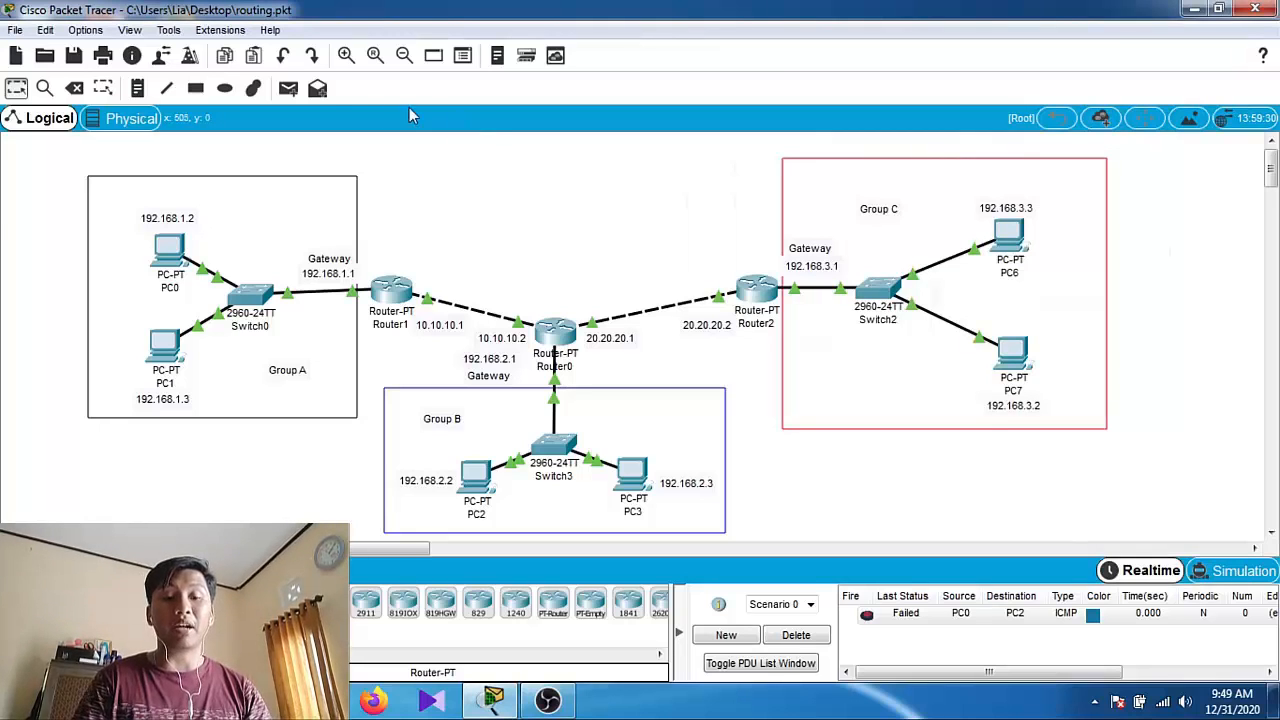
# Send a simple PDU from PC0 to PC2 to test the new routes, and delete the scenario's PDU results
pyautogui.click(289, 92)
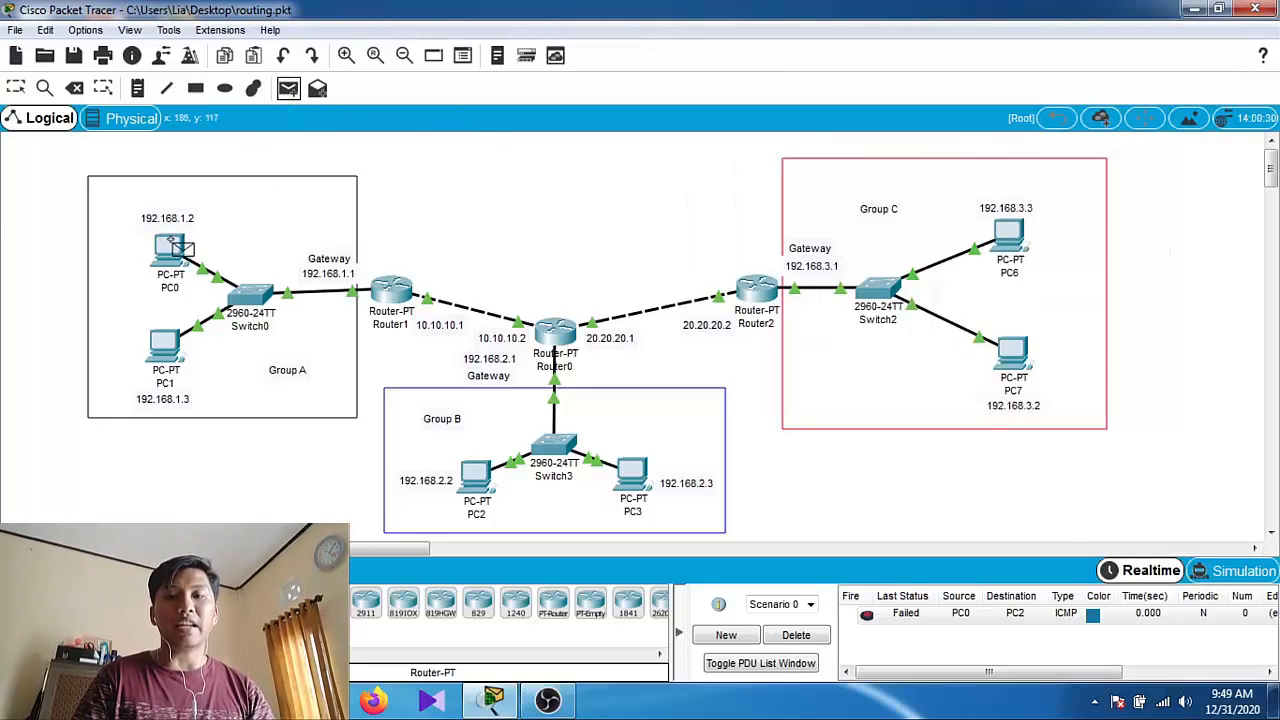
pyautogui.click(172, 242)
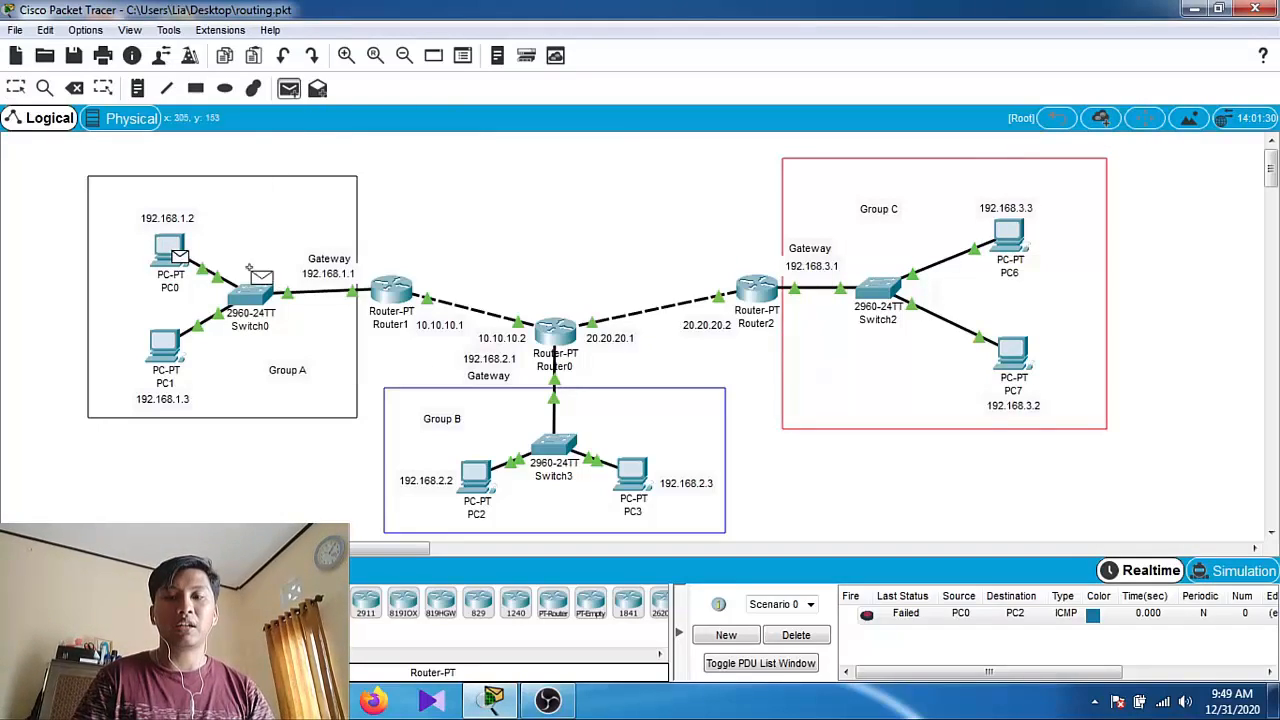
pyautogui.click(479, 479)
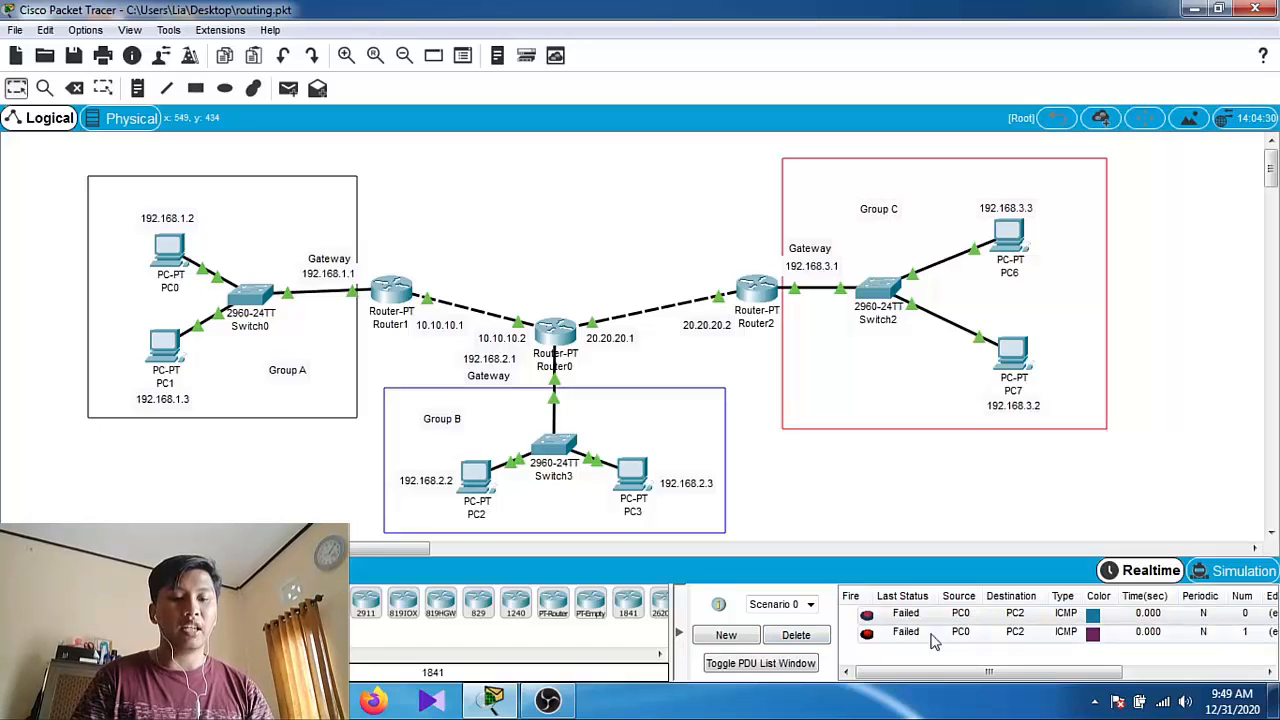
pyautogui.click(796, 635)
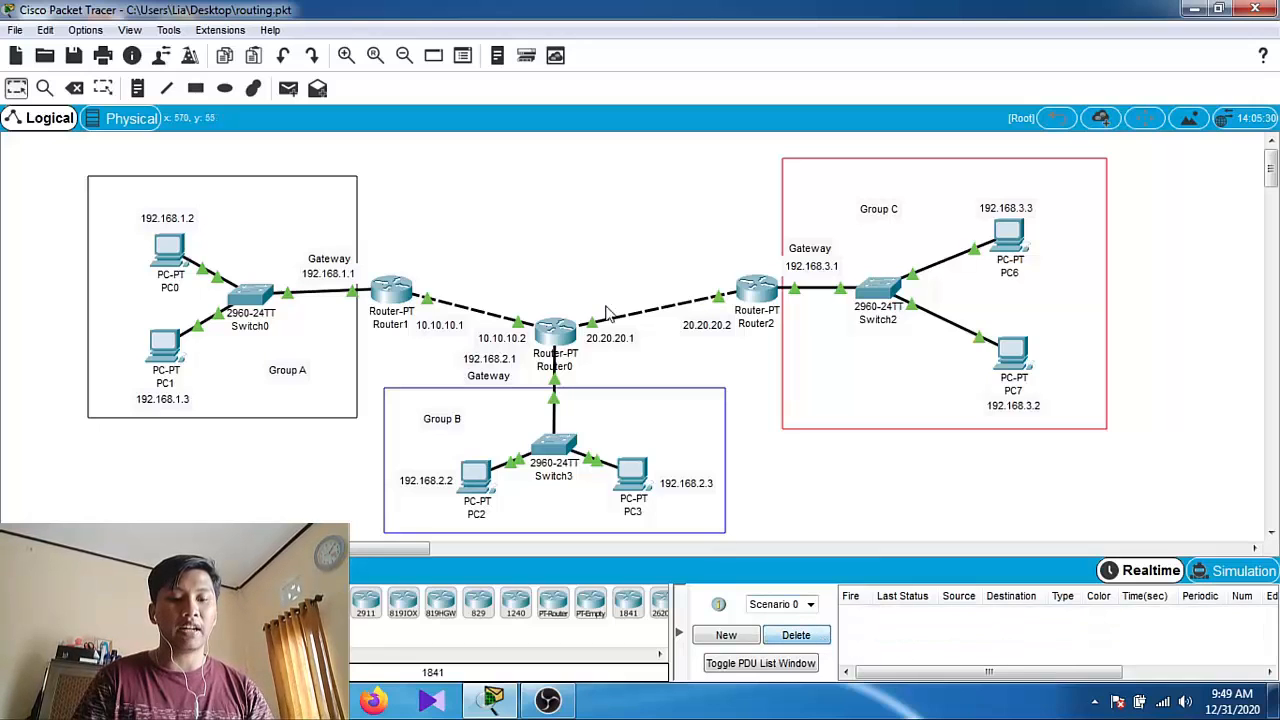
# Repeat the simple PDU test from PC0 to PC2 between Group A and Group B
pyautogui.click(288, 88)
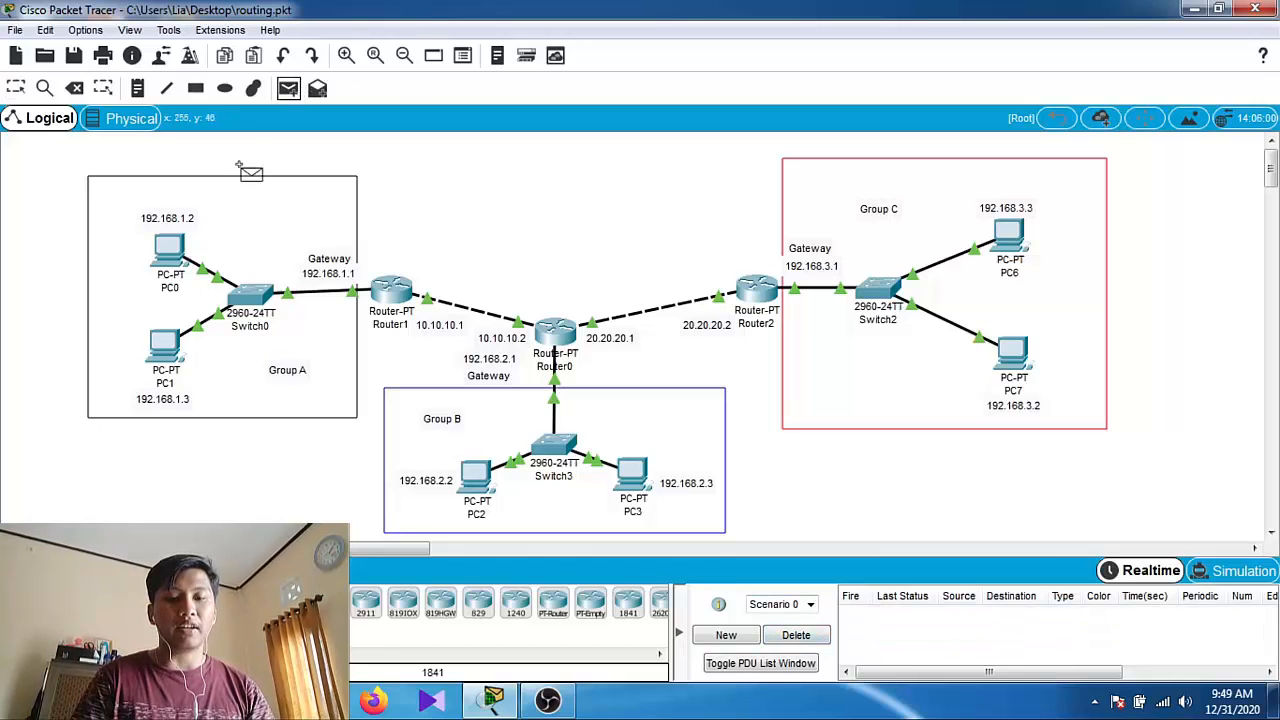
pyautogui.click(172, 248)
pyautogui.click(477, 476)
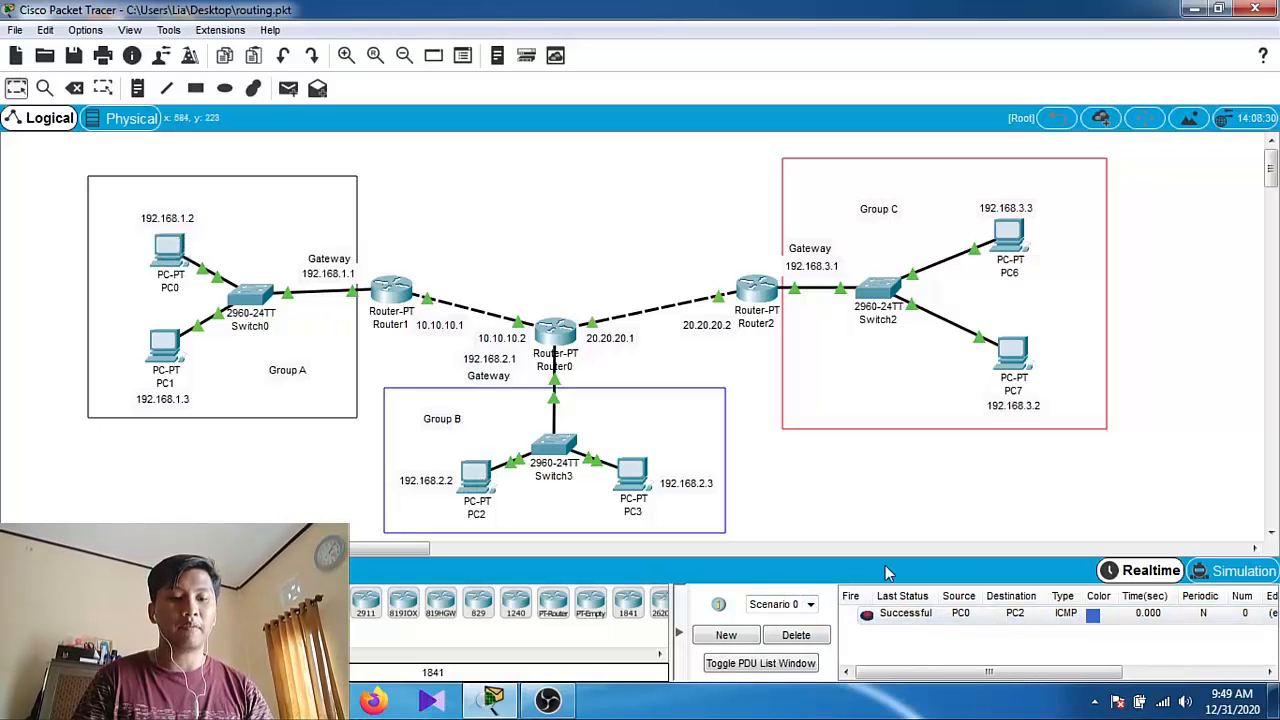
# Send a simple PDU from PC0 to PC3 twice to test connectivity, and delete the scenario's PDU results
pyautogui.click(288, 88)
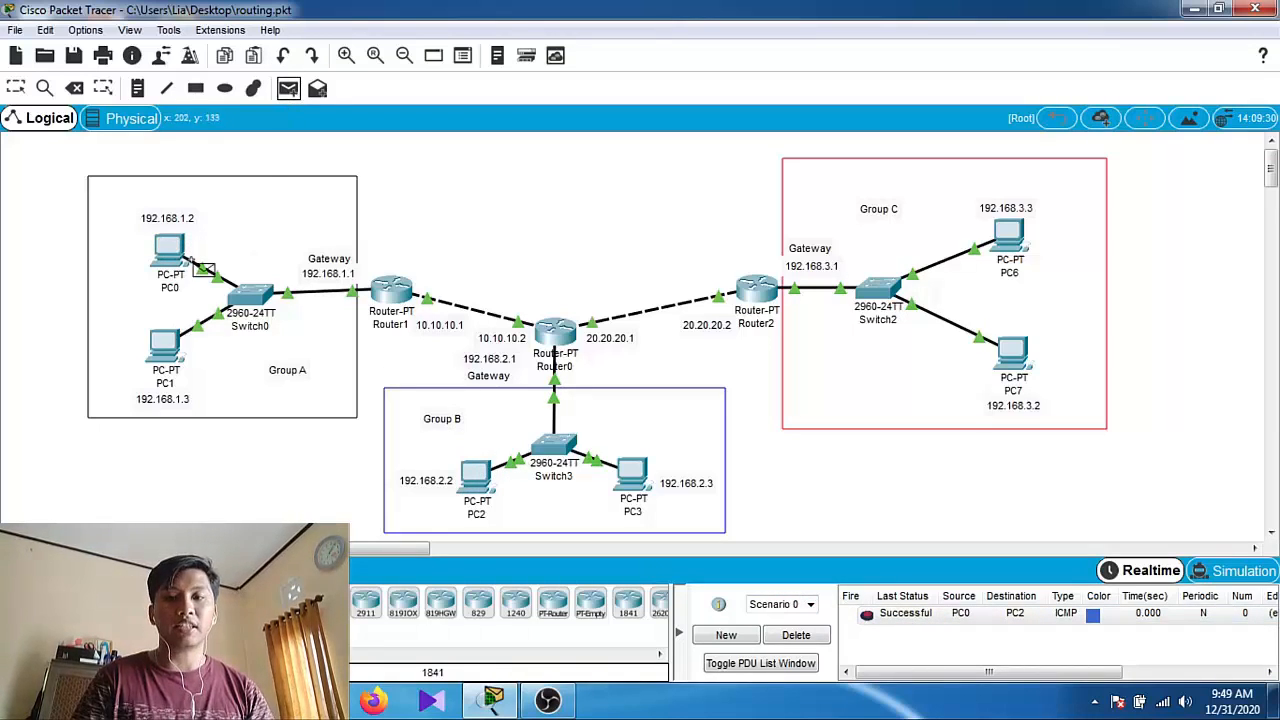
pyautogui.click(170, 250)
pyautogui.click(632, 478)
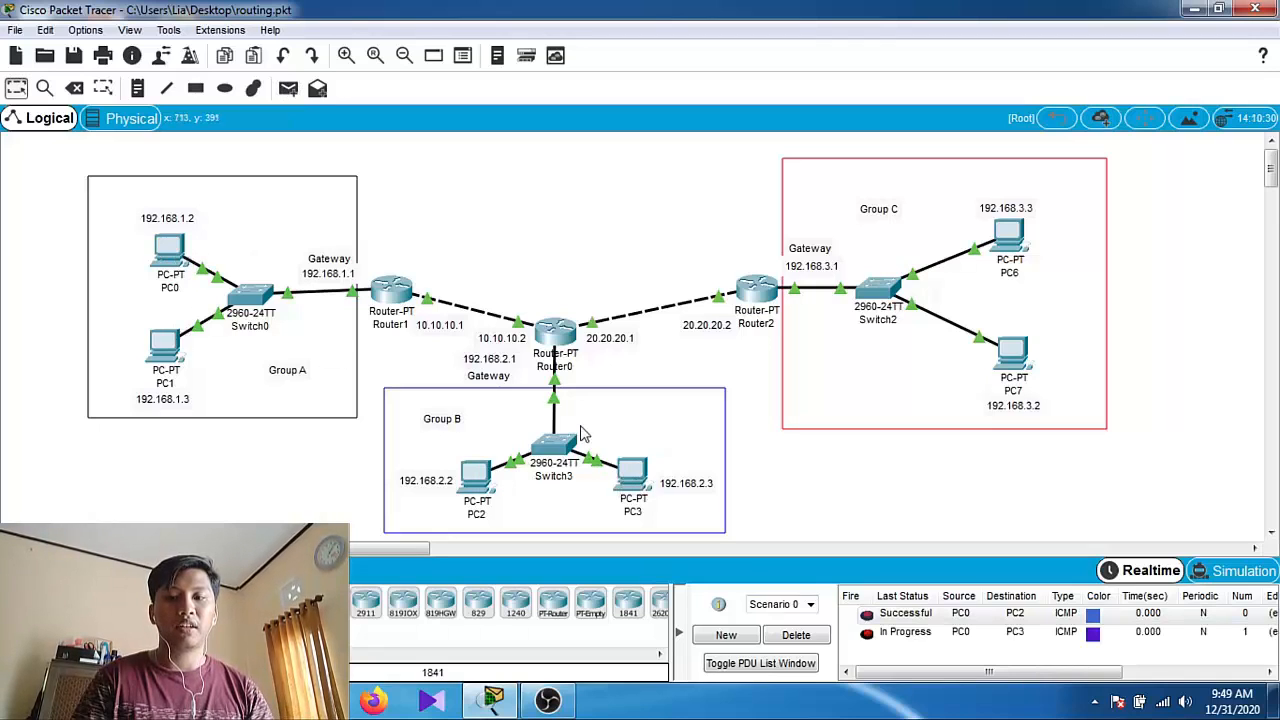
pyautogui.click(288, 88)
pyautogui.click(170, 250)
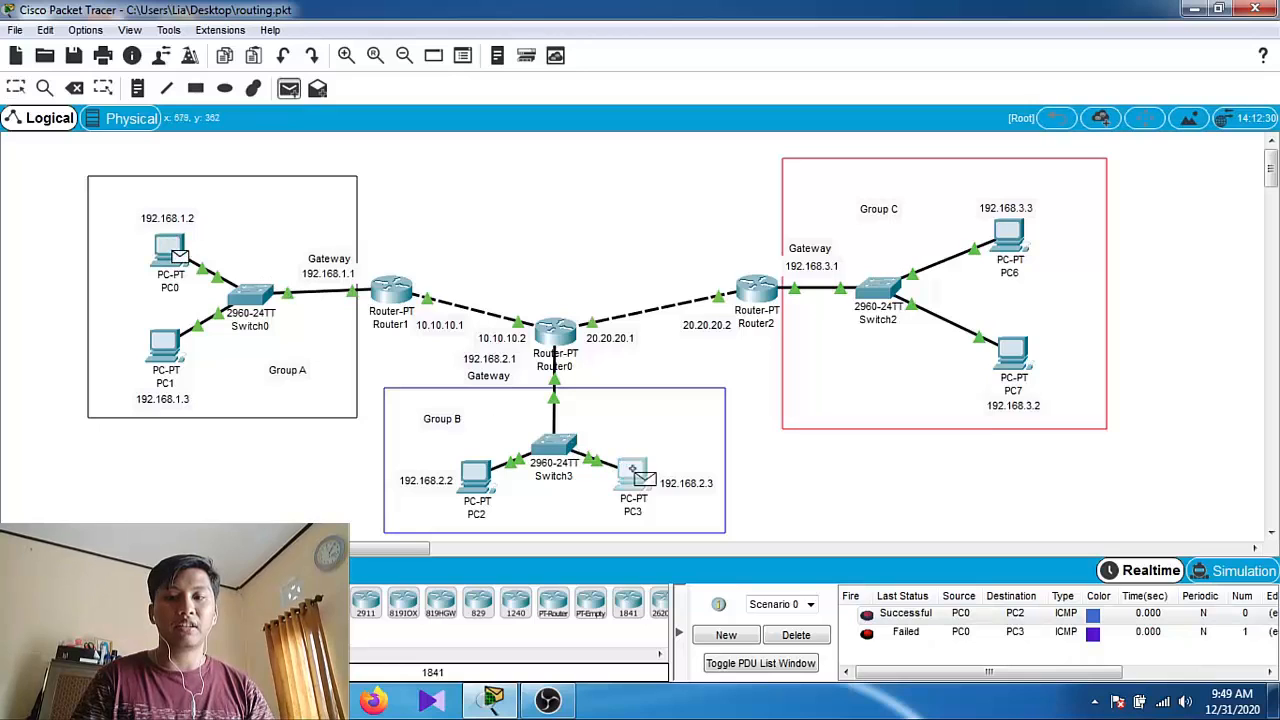
pyautogui.click(634, 468)
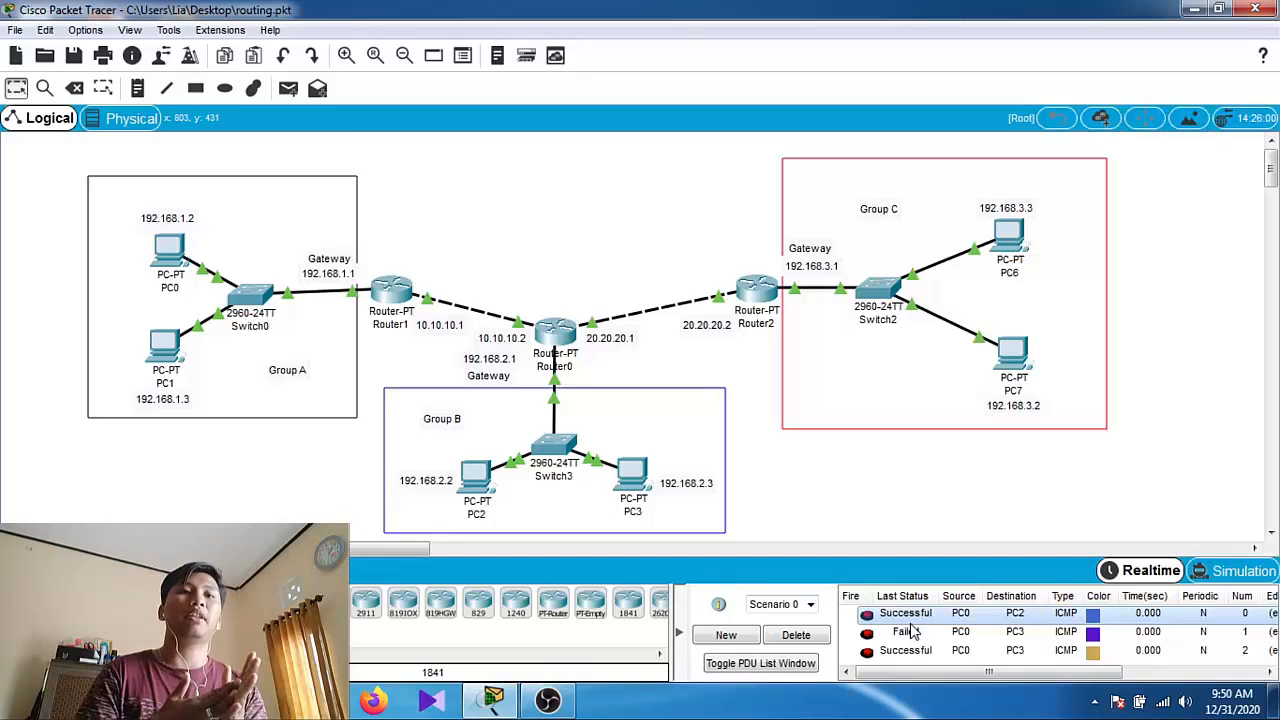
pyautogui.click(796, 635)
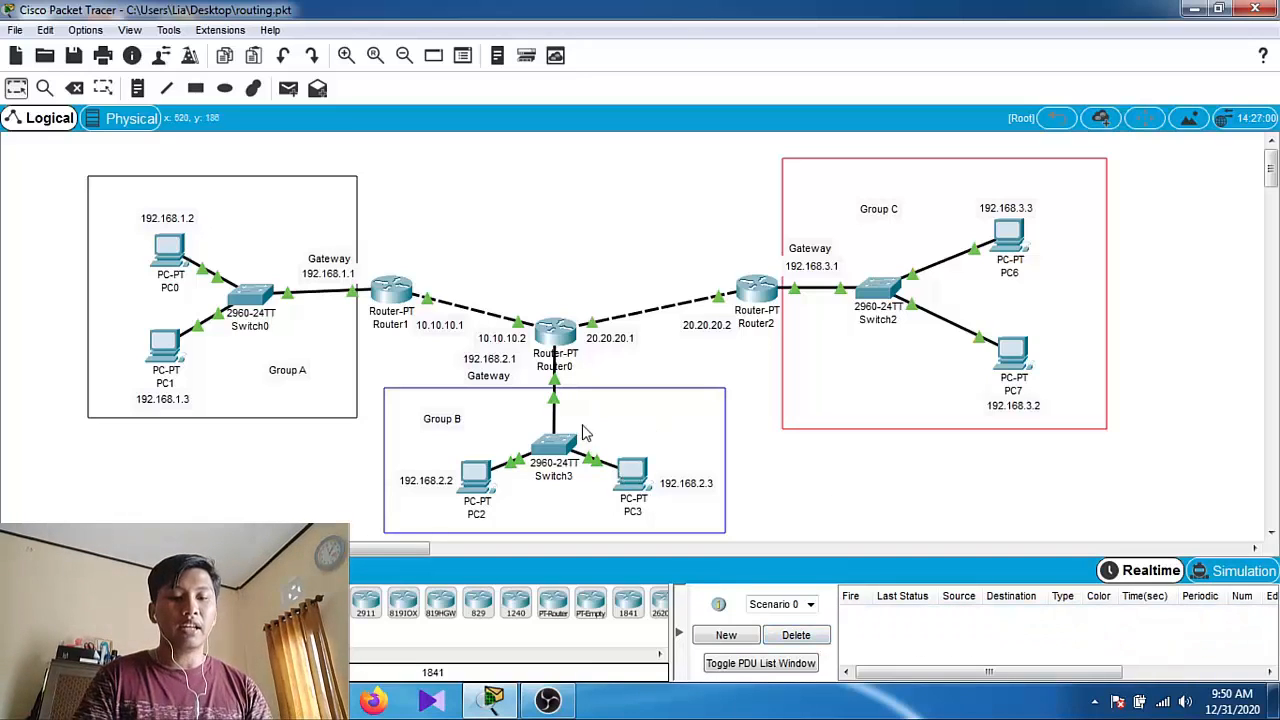
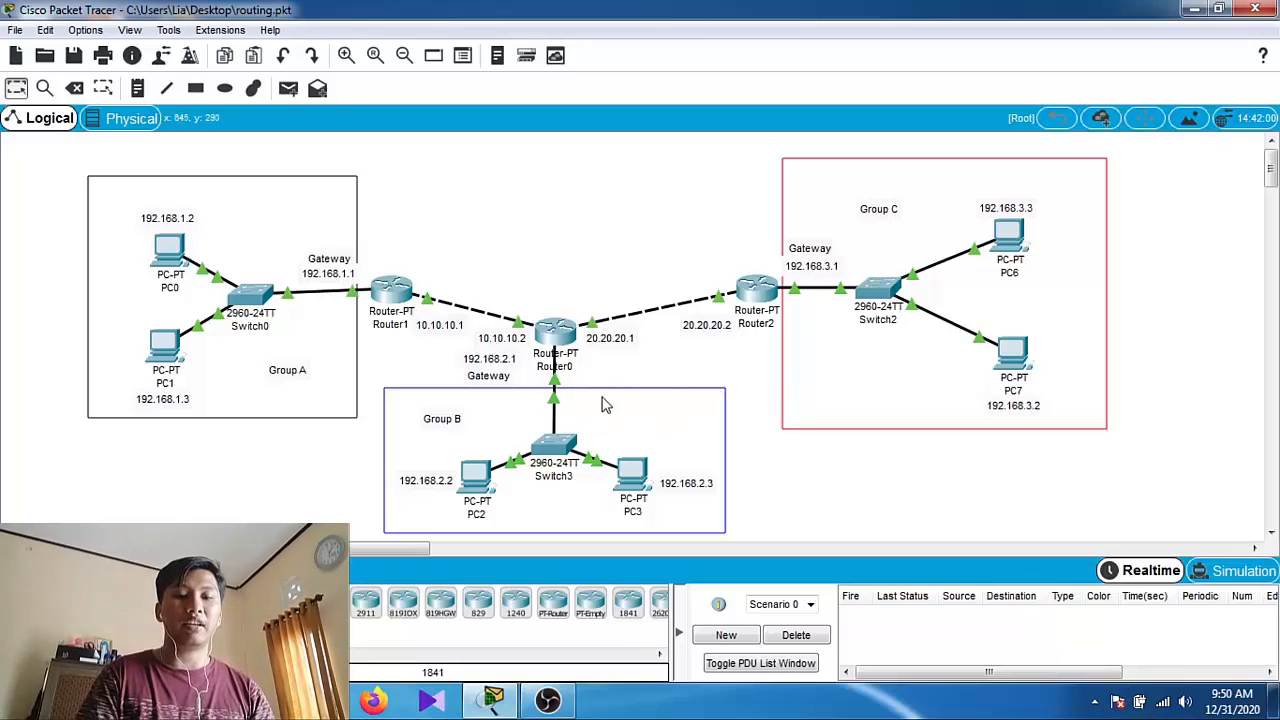
# Add a static route on Router0 for network 20.20.20.0 with mask 255.255.255.0 and next hop 20.20.20.2
pyautogui.click(556, 332)
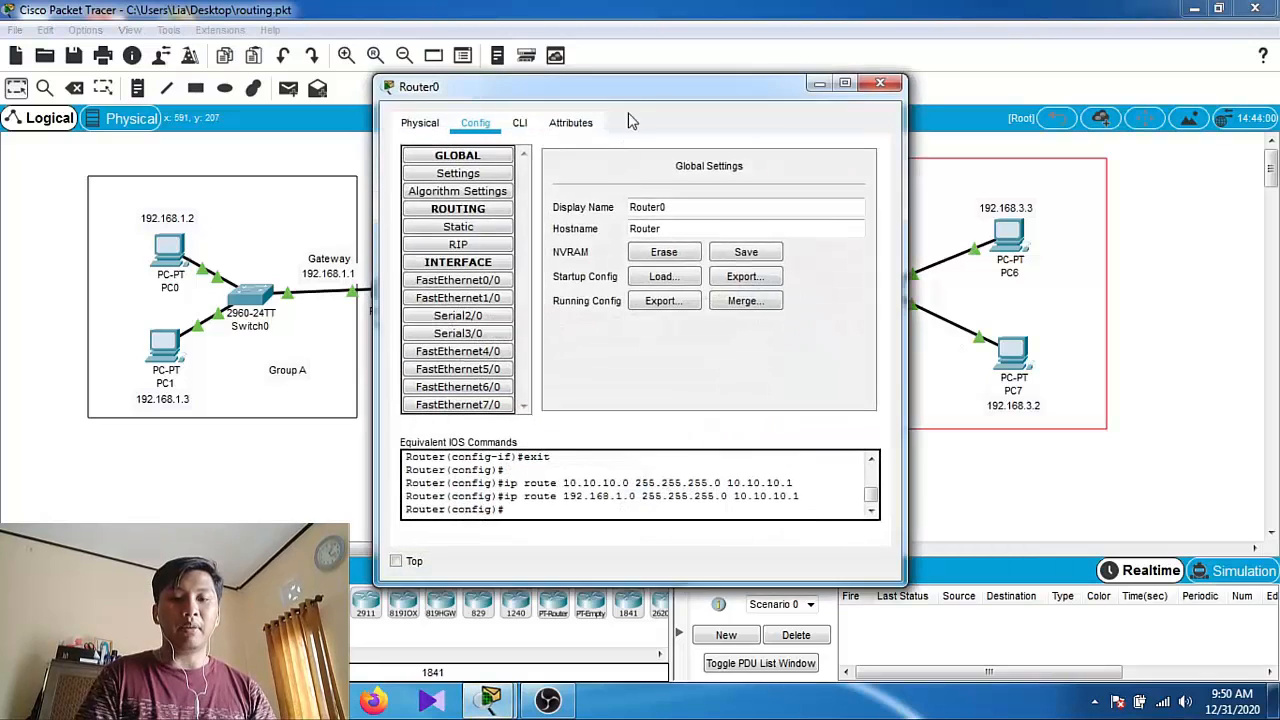
pyautogui.moveTo(639, 88); pyautogui.dragTo(390, 74)
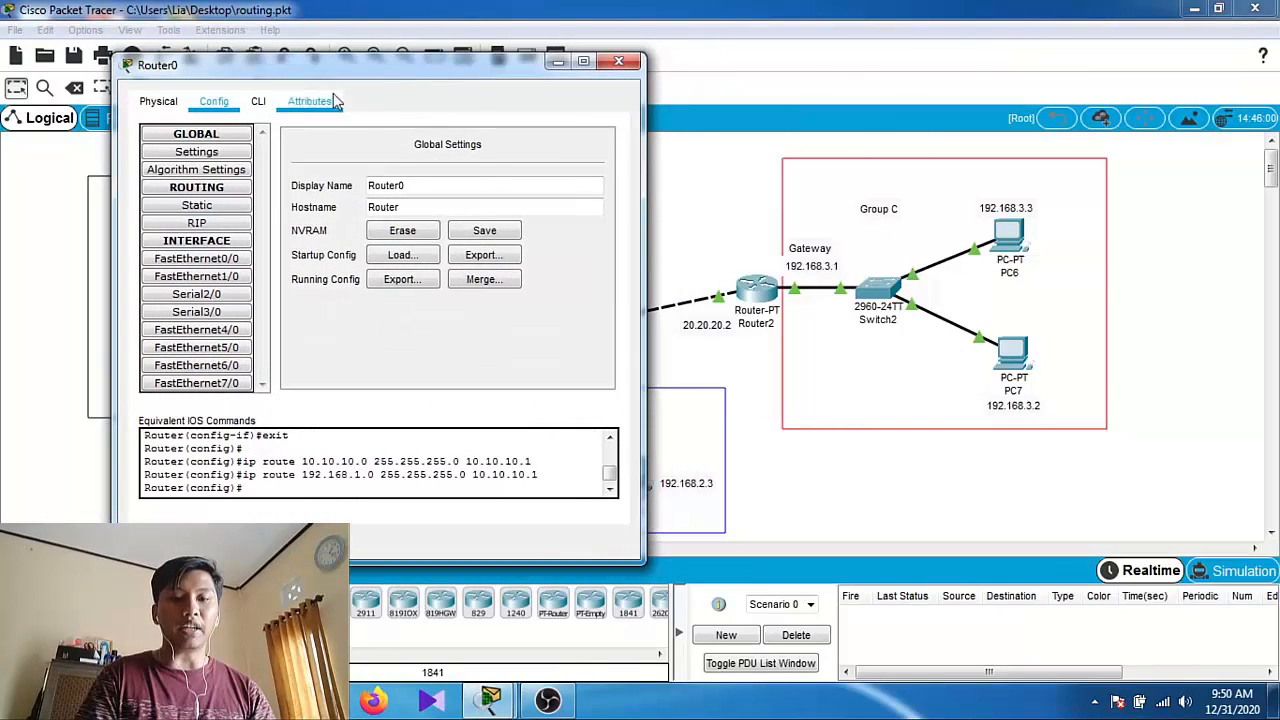
pyautogui.click(224, 206)
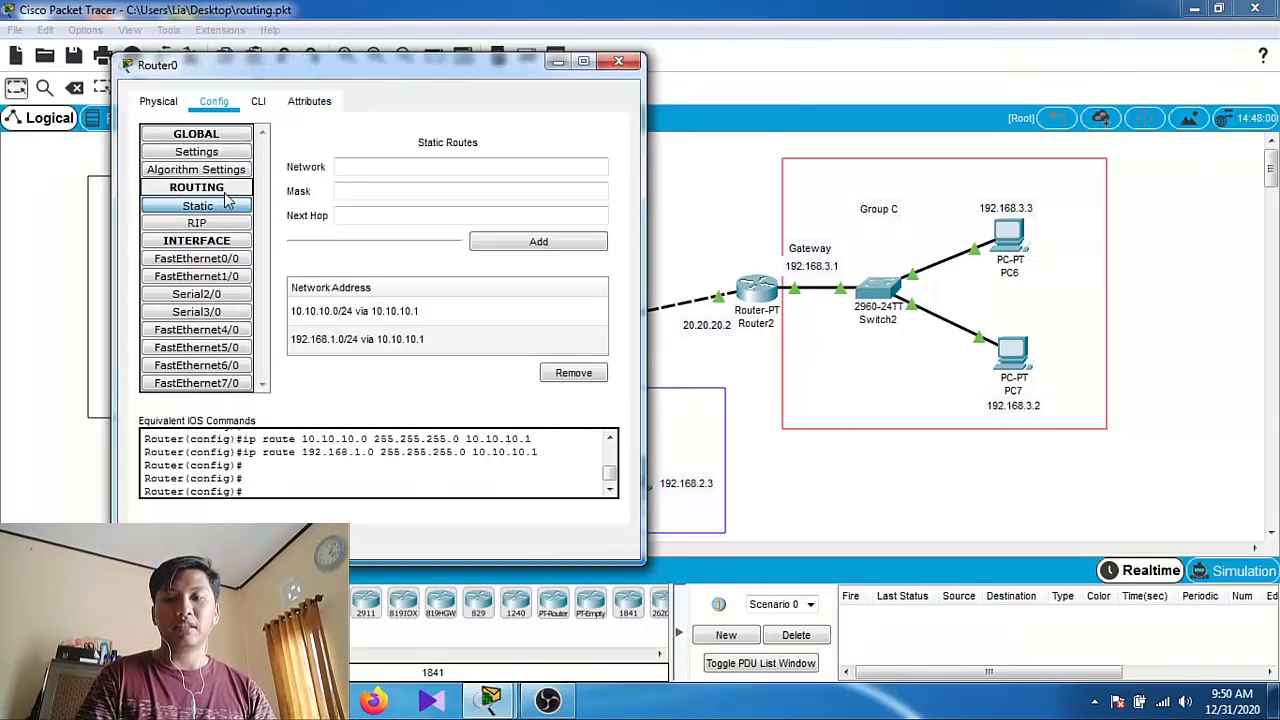
pyautogui.moveTo(375, 75); pyautogui.dragTo(1053, 76)
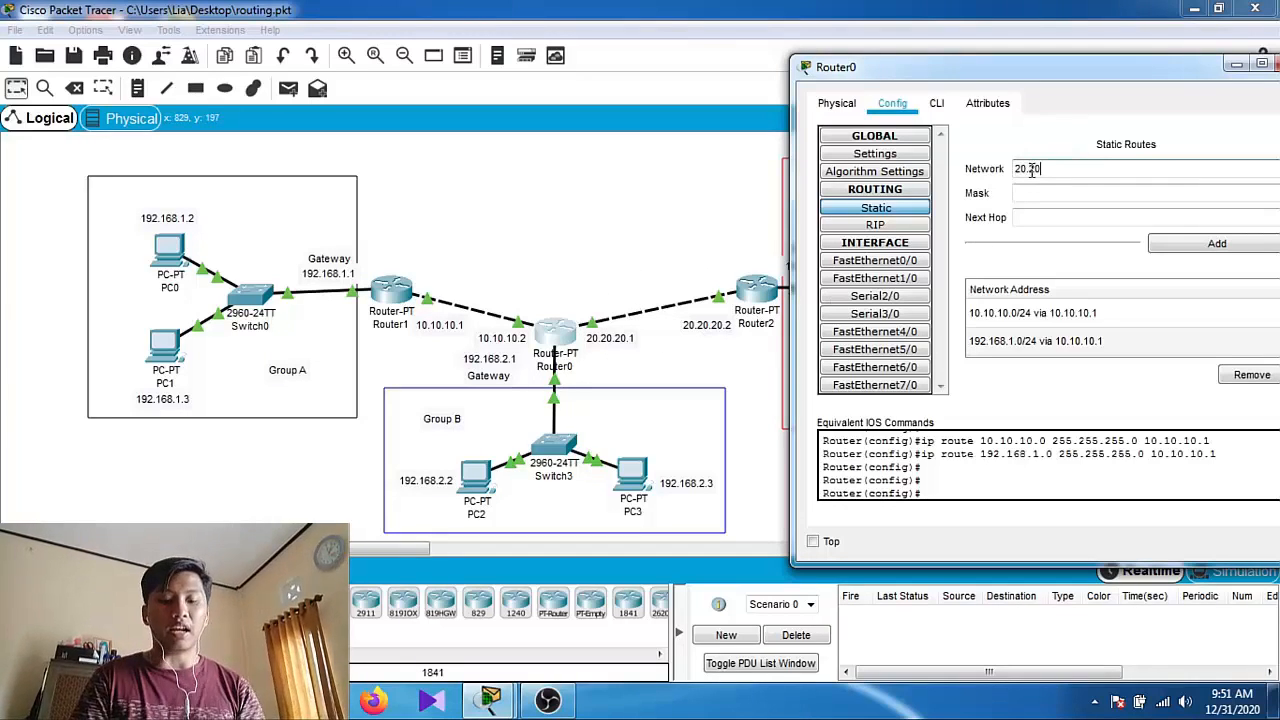
pyautogui.write('0.0')
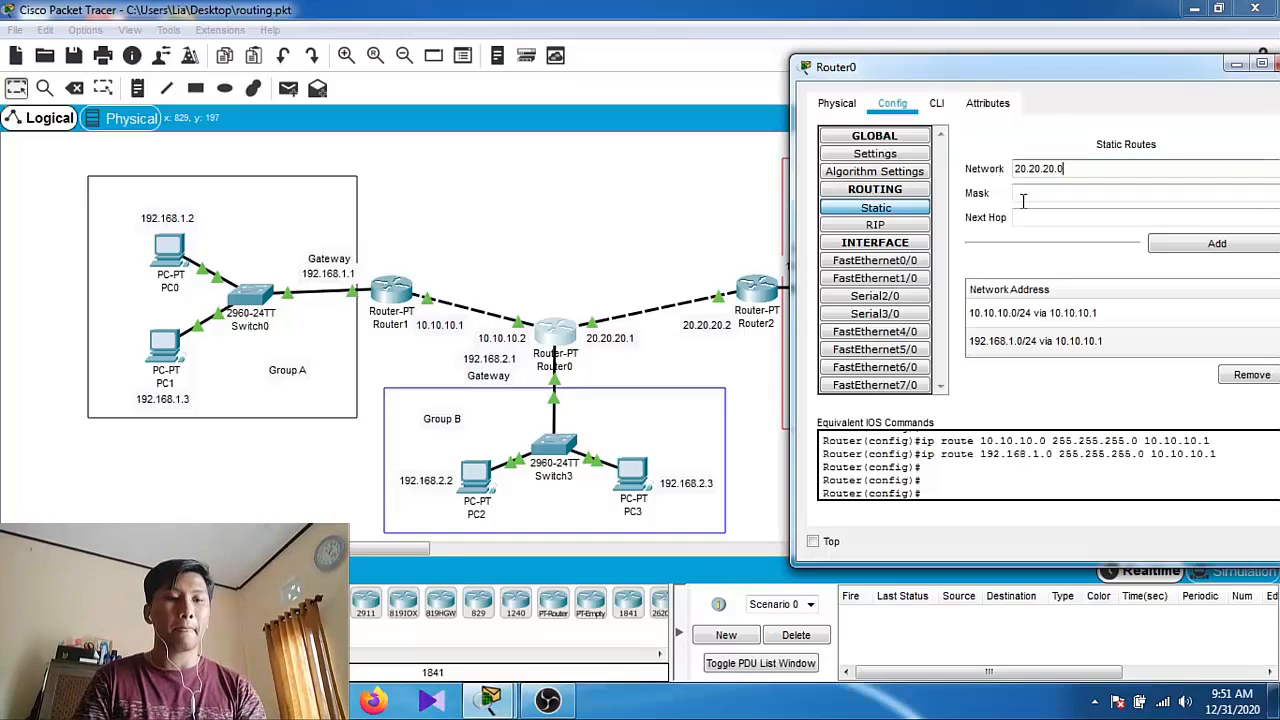
pyautogui.click(1037, 196)
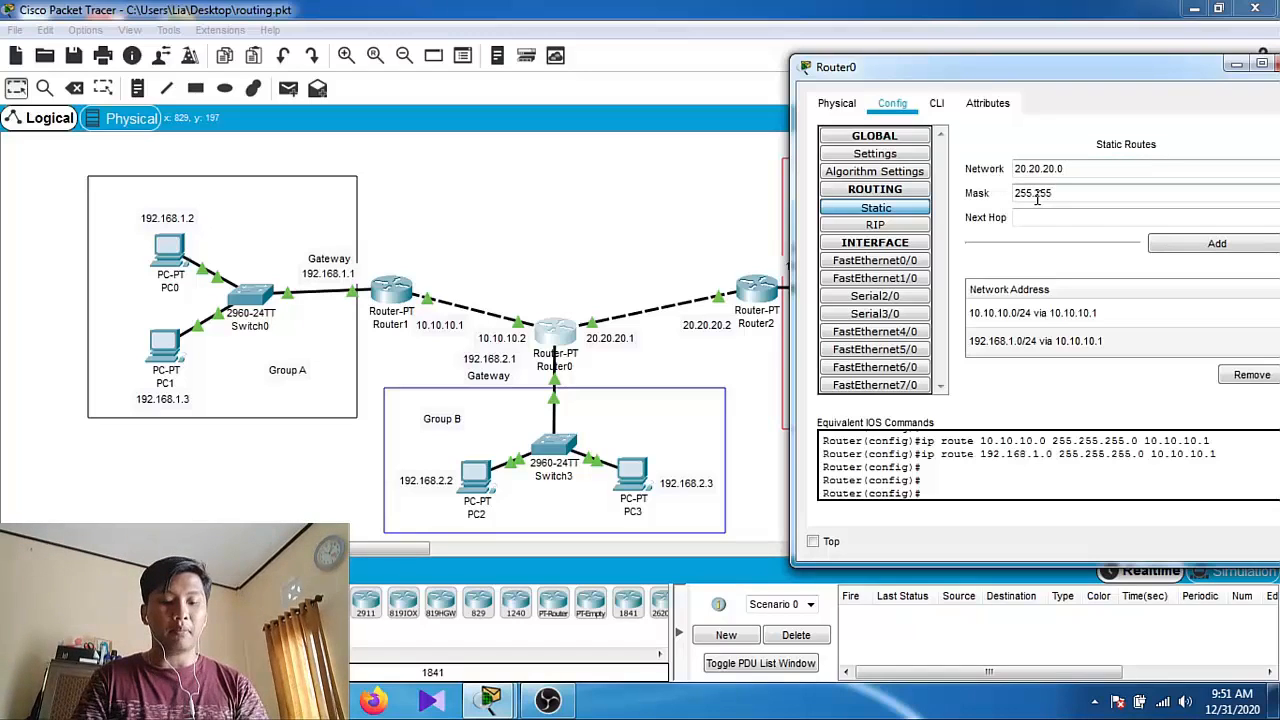
pyautogui.write('255.255.255.')
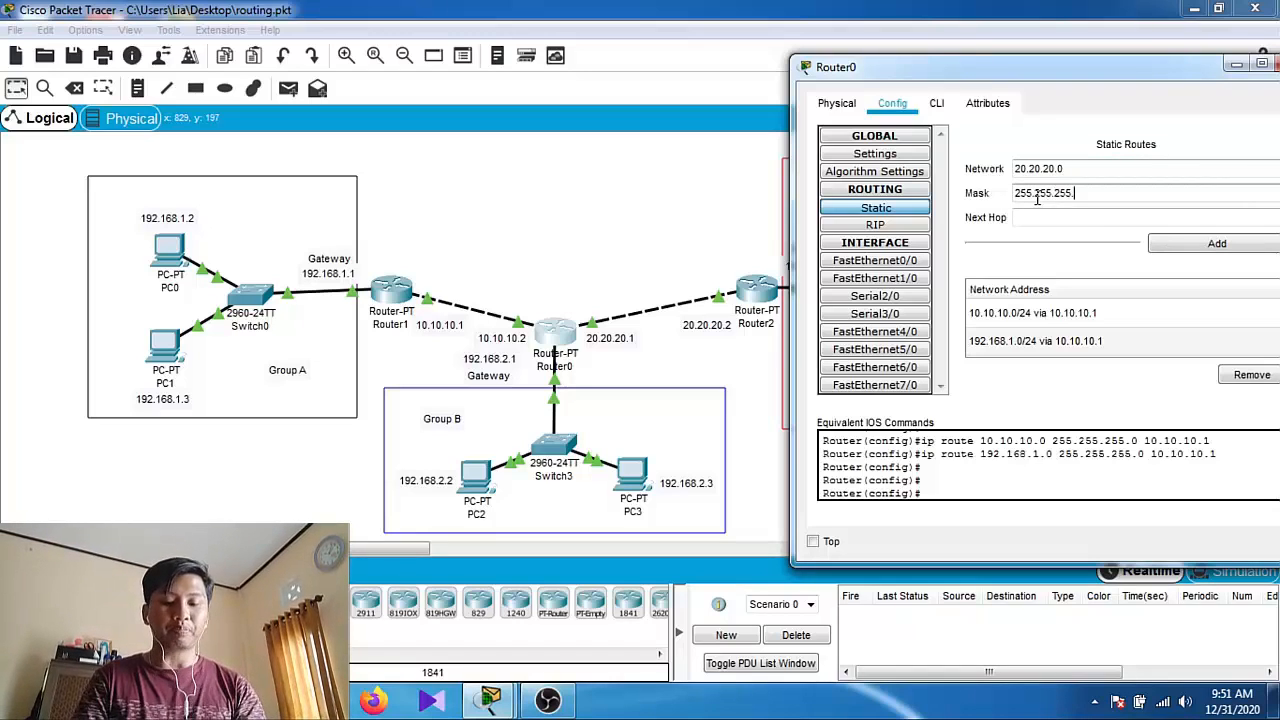
pyautogui.write('0')
pyautogui.click(1045, 216)
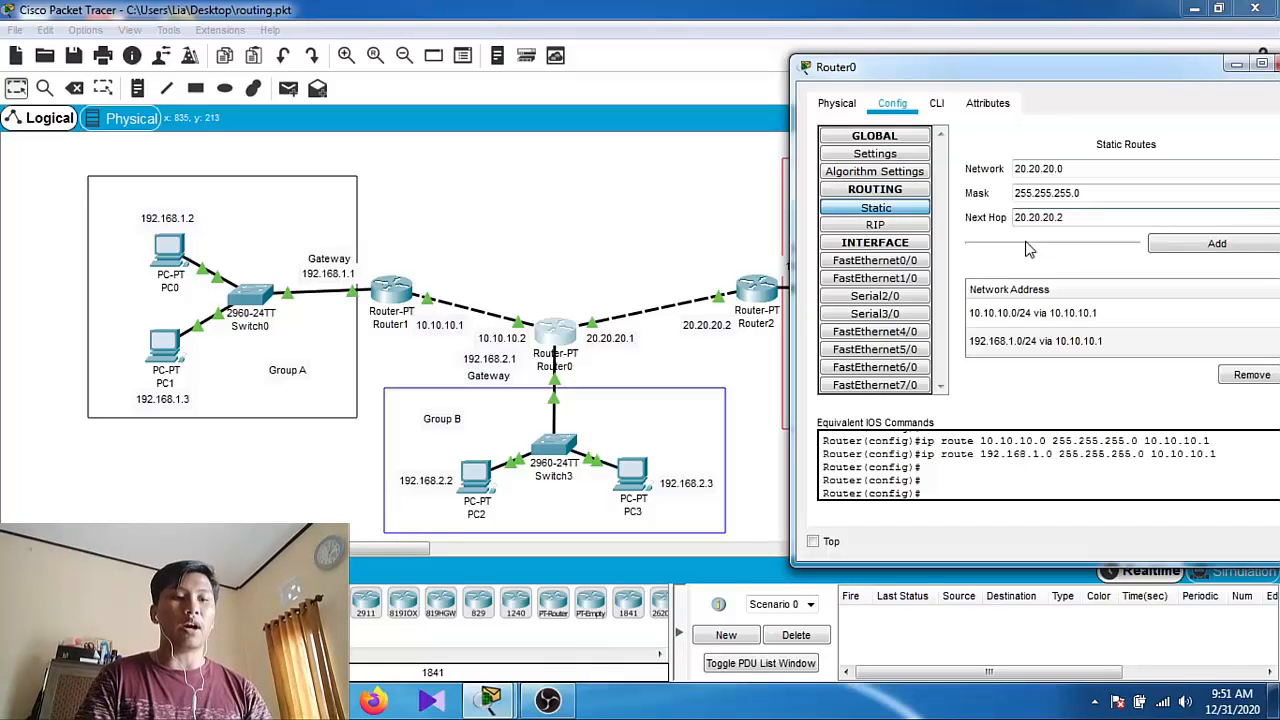
pyautogui.moveTo(1007, 73); pyautogui.dragTo(875, 74)
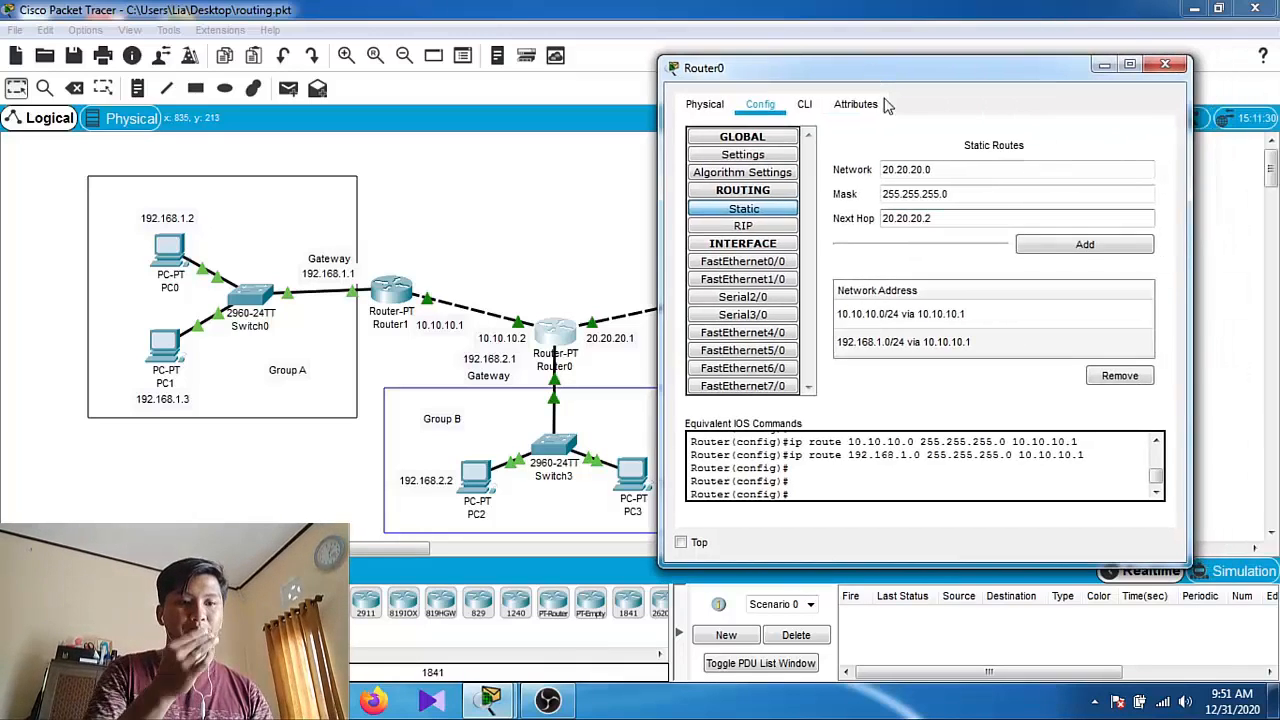
pyautogui.click(1047, 248)
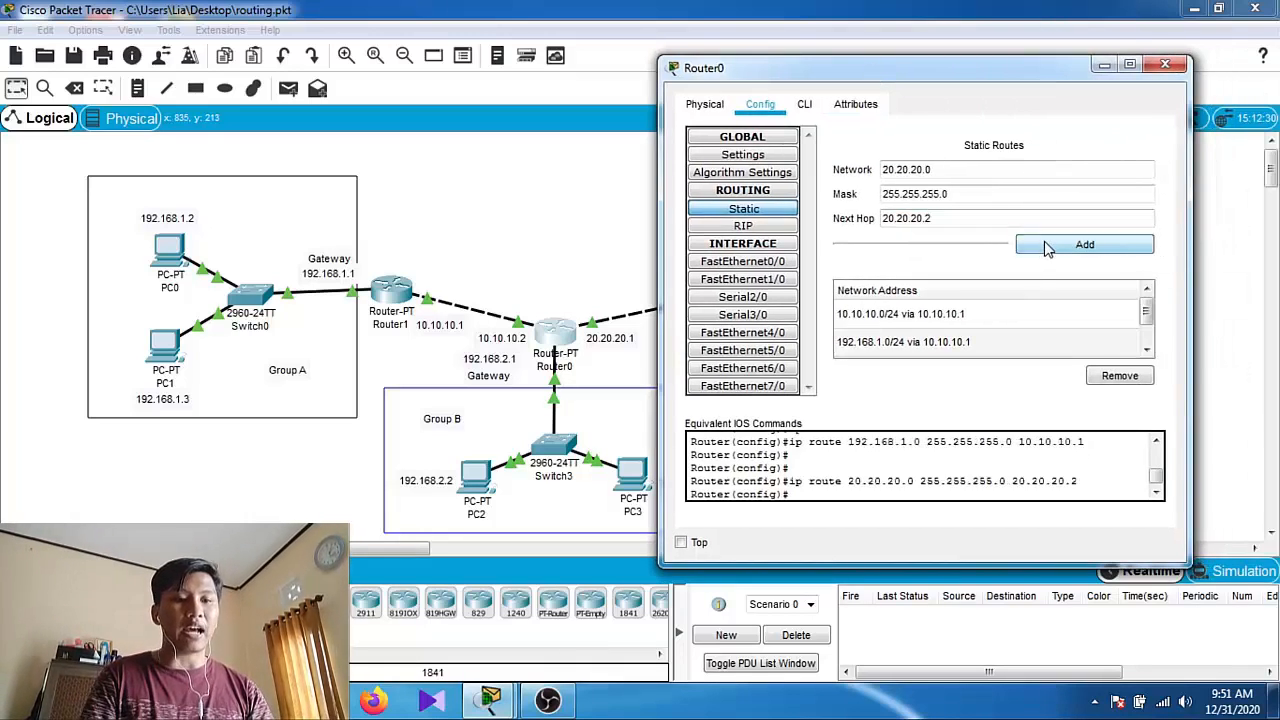
pyautogui.scroll(-1, 980, 330)
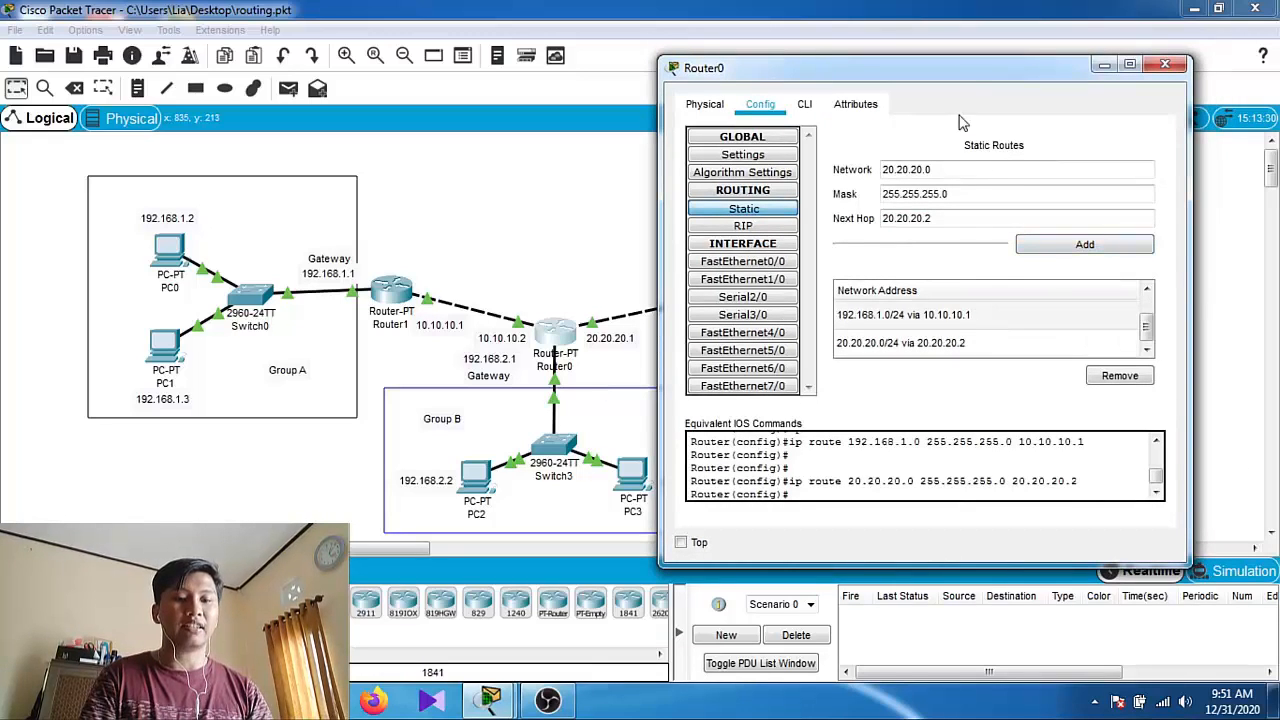
# Add a static route on Router0 for network 192.168.3.0 with mask 255.255.255.0 via 20.20.20.2, and return to the topology
pyautogui.moveTo(955, 75); pyautogui.dragTo(330, 84)
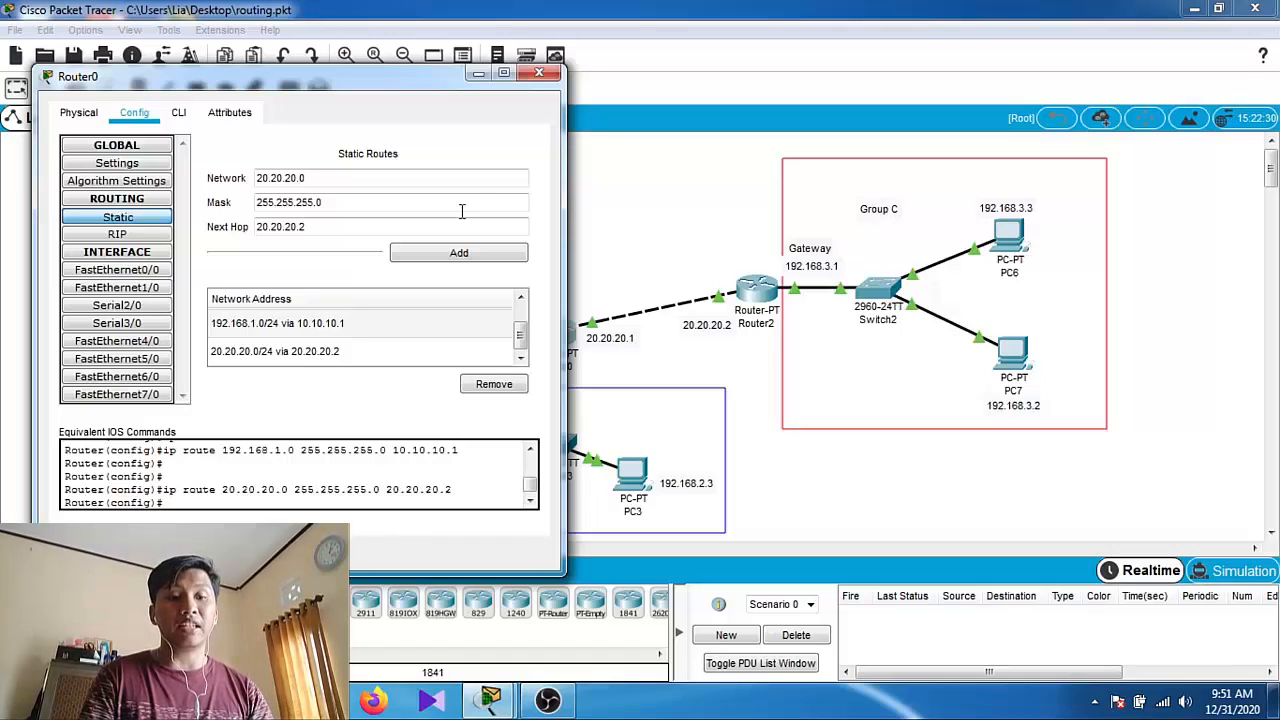
pyautogui.moveTo(318, 179); pyautogui.dragTo(186, 150)
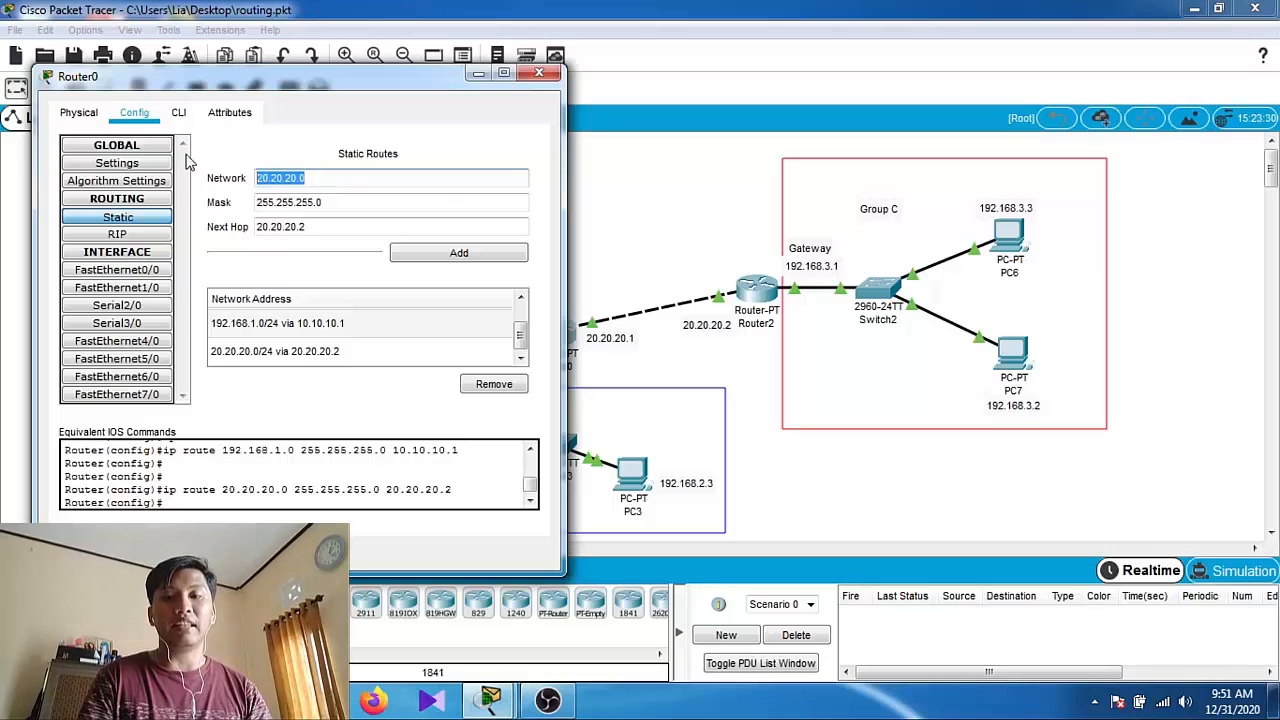
pyautogui.write('192')
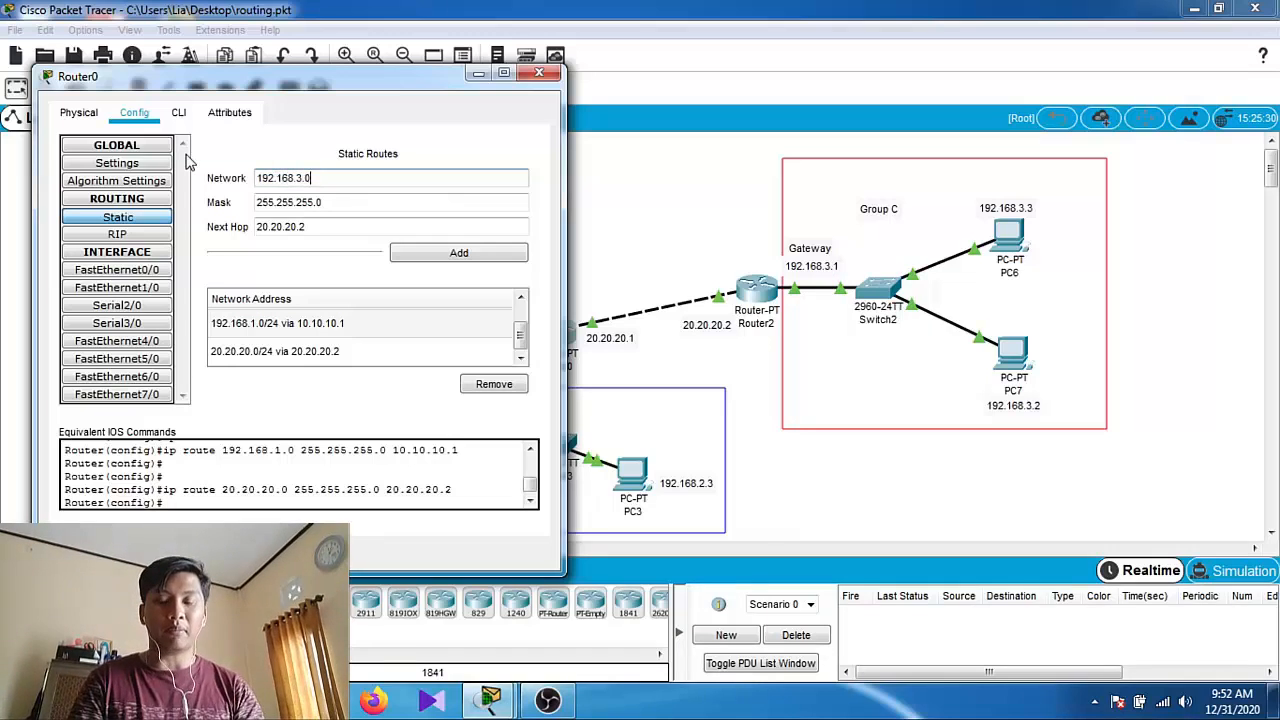
pyautogui.click(415, 258)
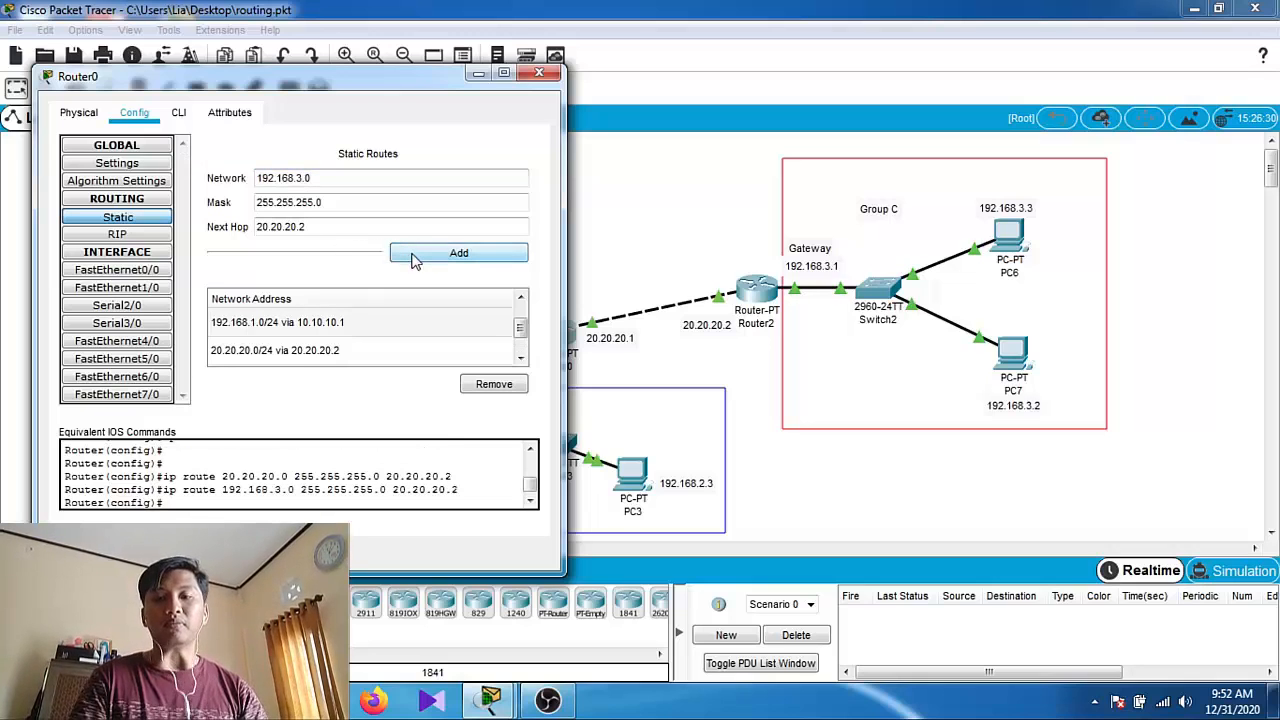
pyautogui.moveTo(380, 90); pyautogui.dragTo(446, 91)
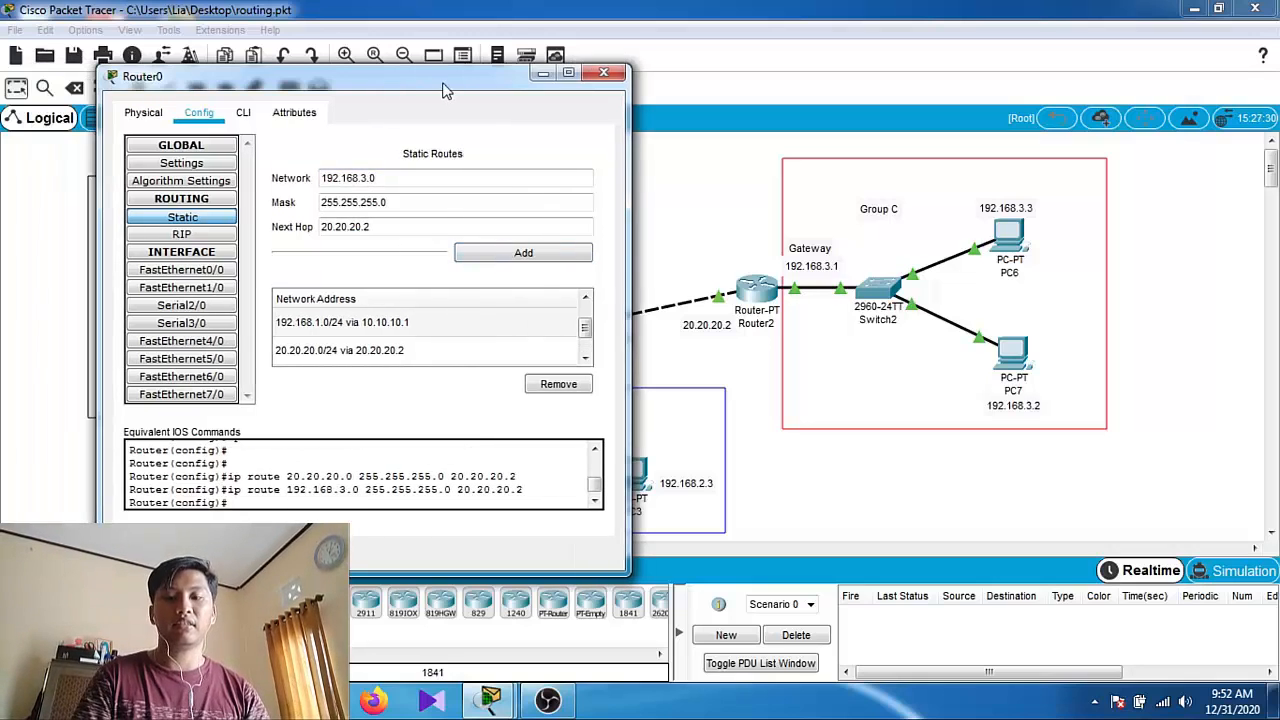
pyautogui.click(603, 73)
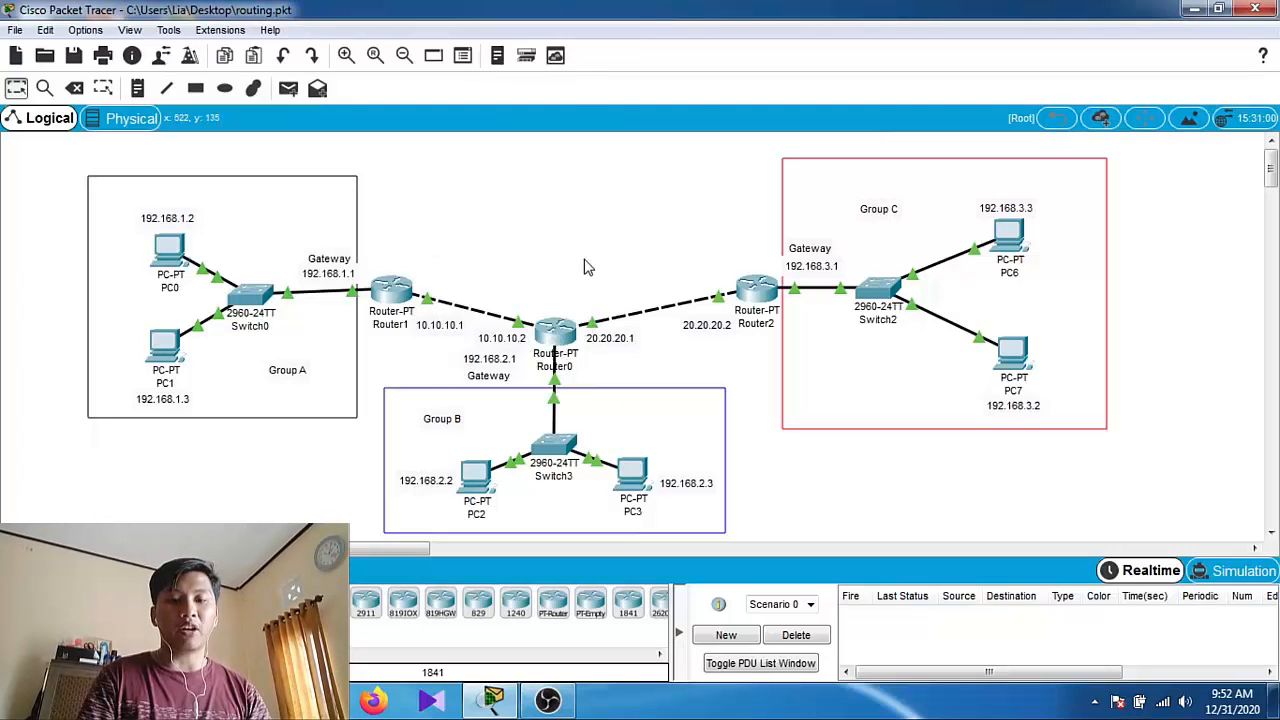
# Add a static route on Router2 for network 20.20.20.0 with mask 255.255.255.0 and next hop 20.20.20.1
pyautogui.click(755, 290)
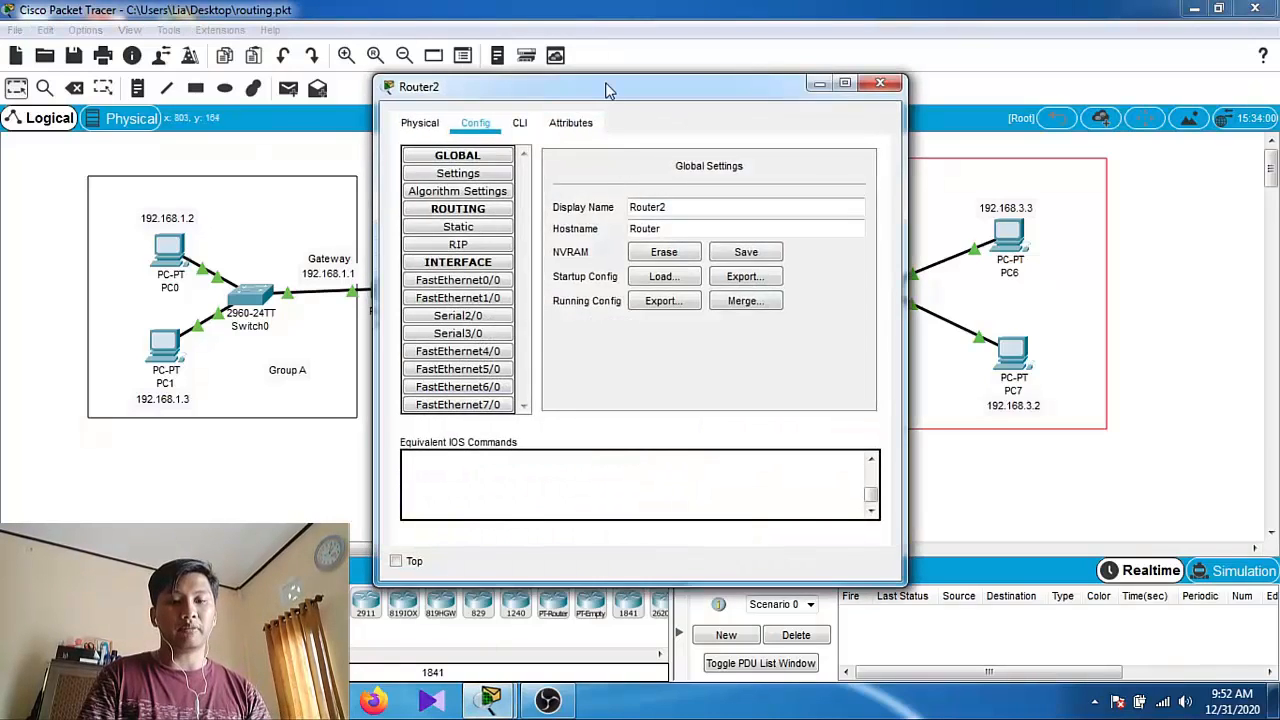
pyautogui.moveTo(584, 94); pyautogui.dragTo(982, 99)
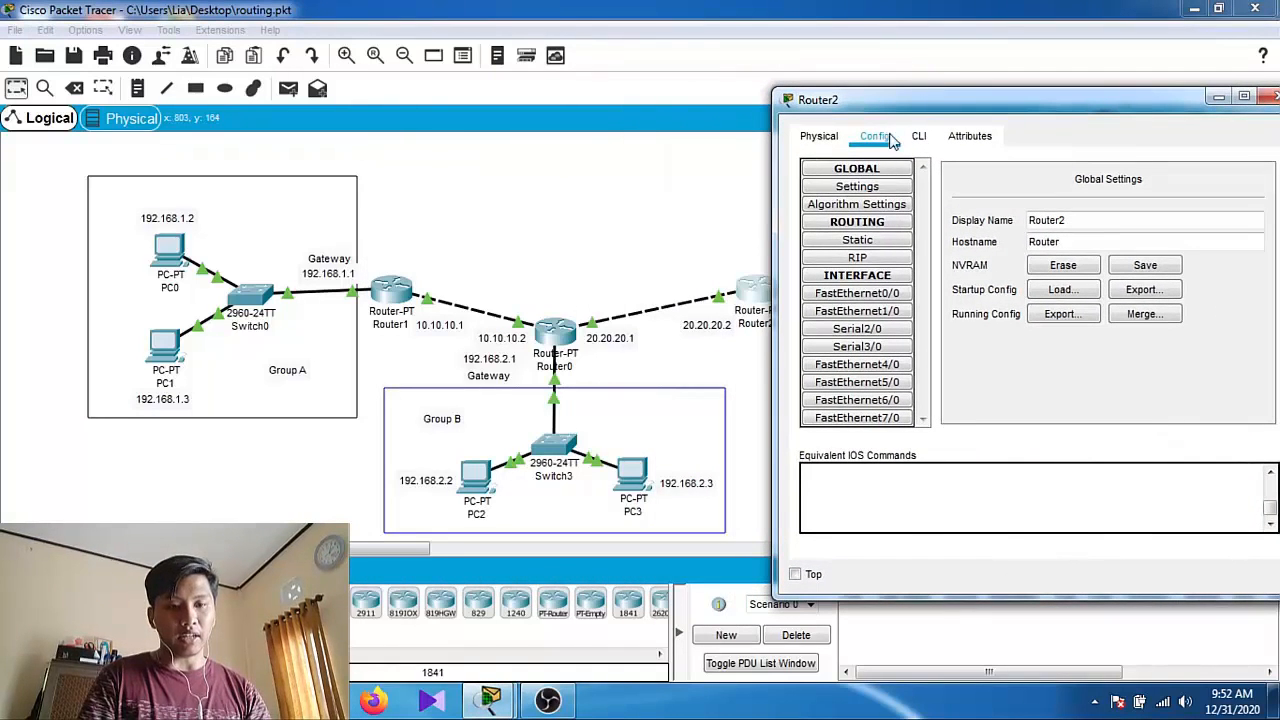
pyautogui.click(872, 241)
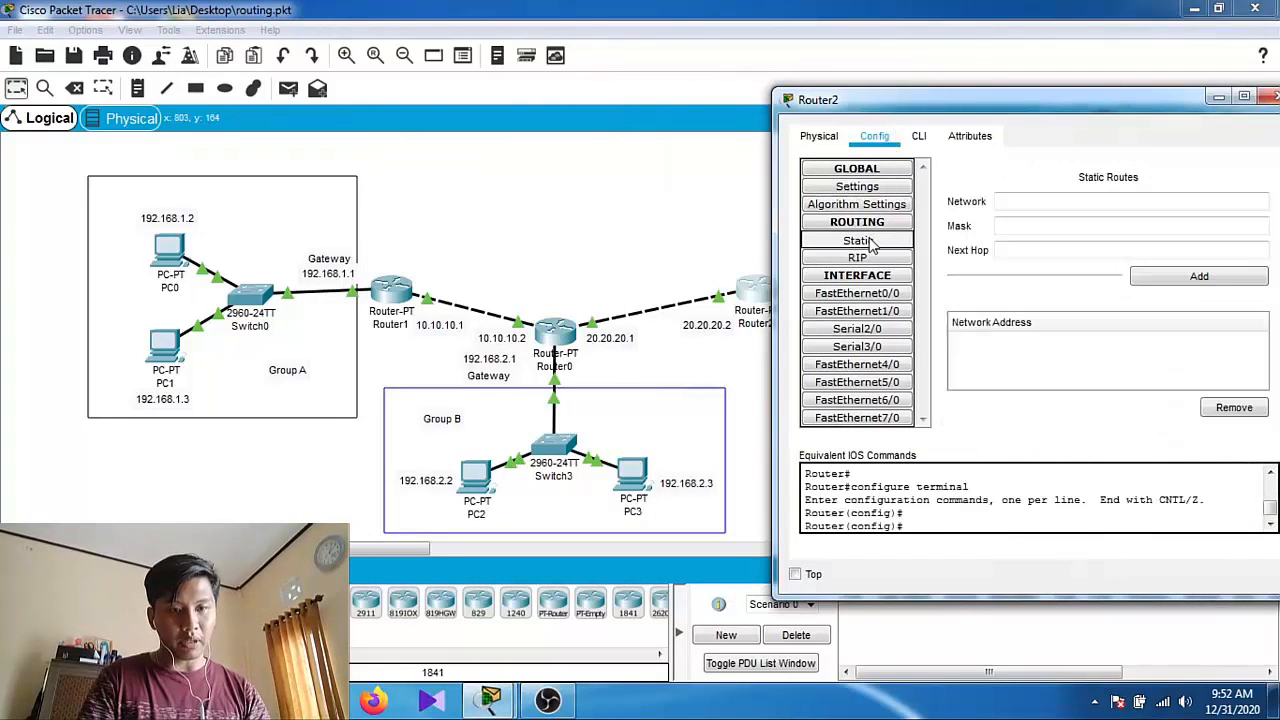
pyautogui.click(1010, 203)
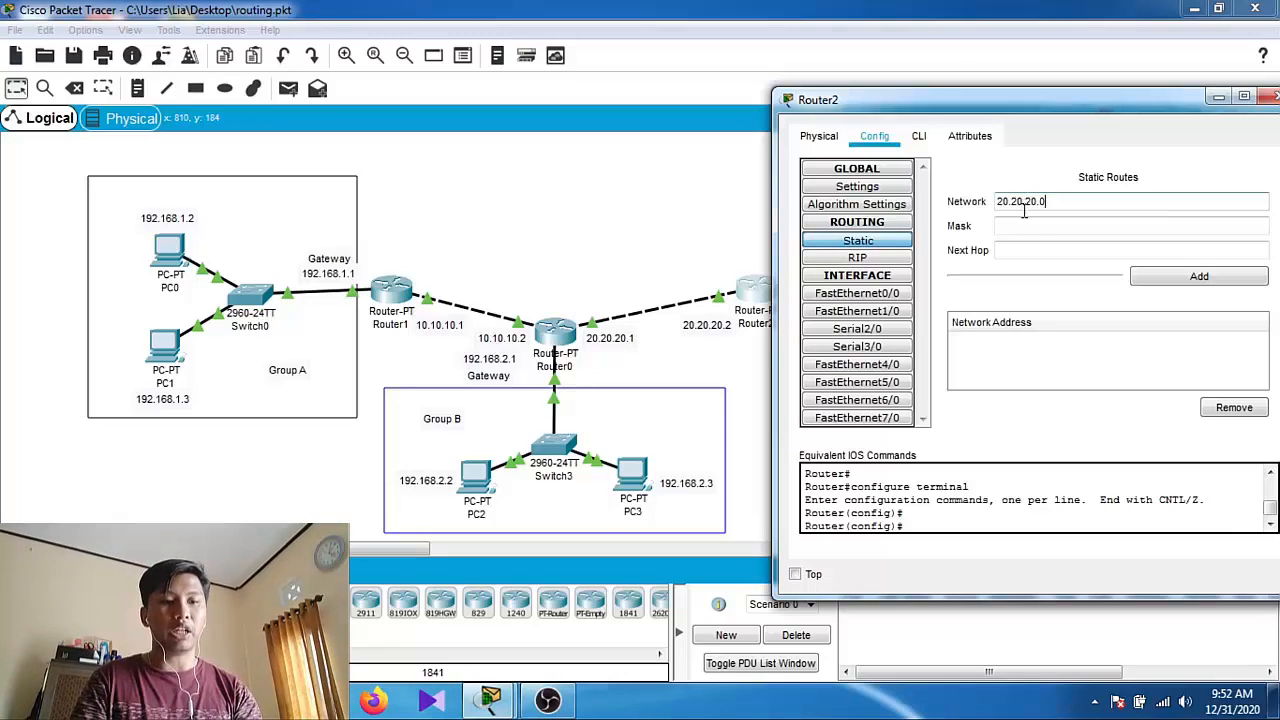
pyautogui.click(1029, 226)
pyautogui.write('255.25')
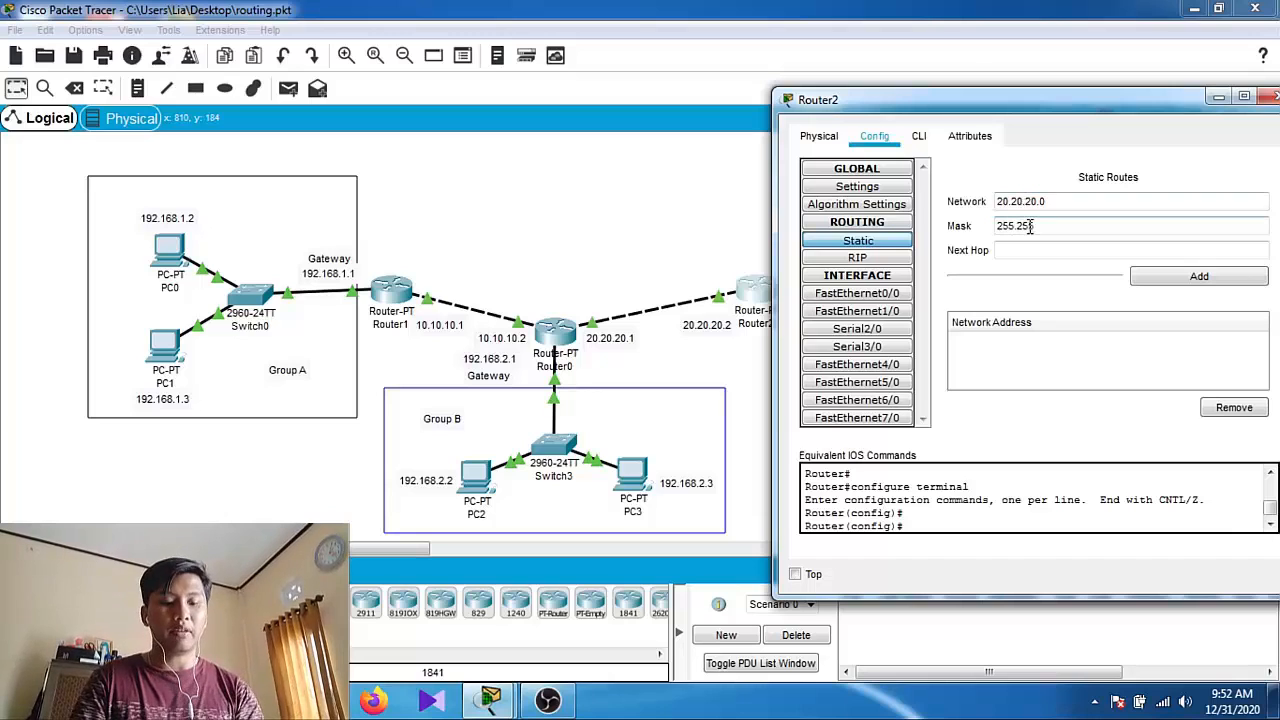
pyautogui.write('5.255.0')
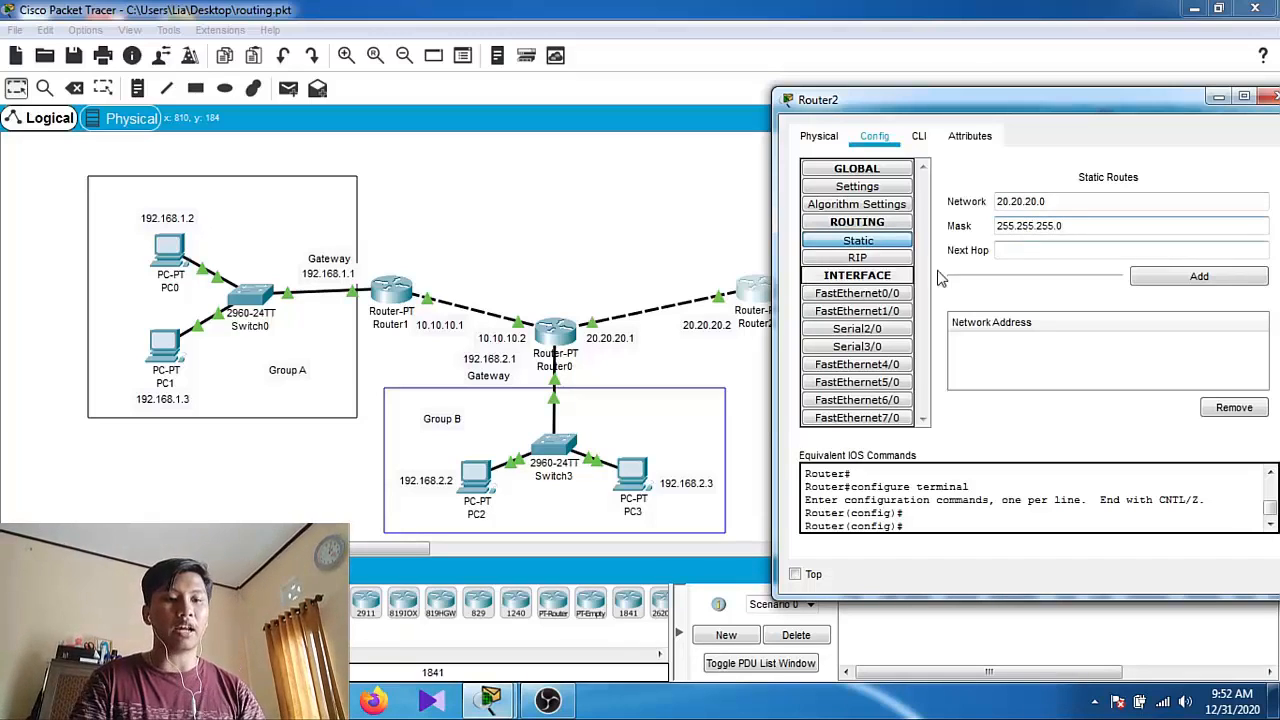
pyautogui.press('Tab')
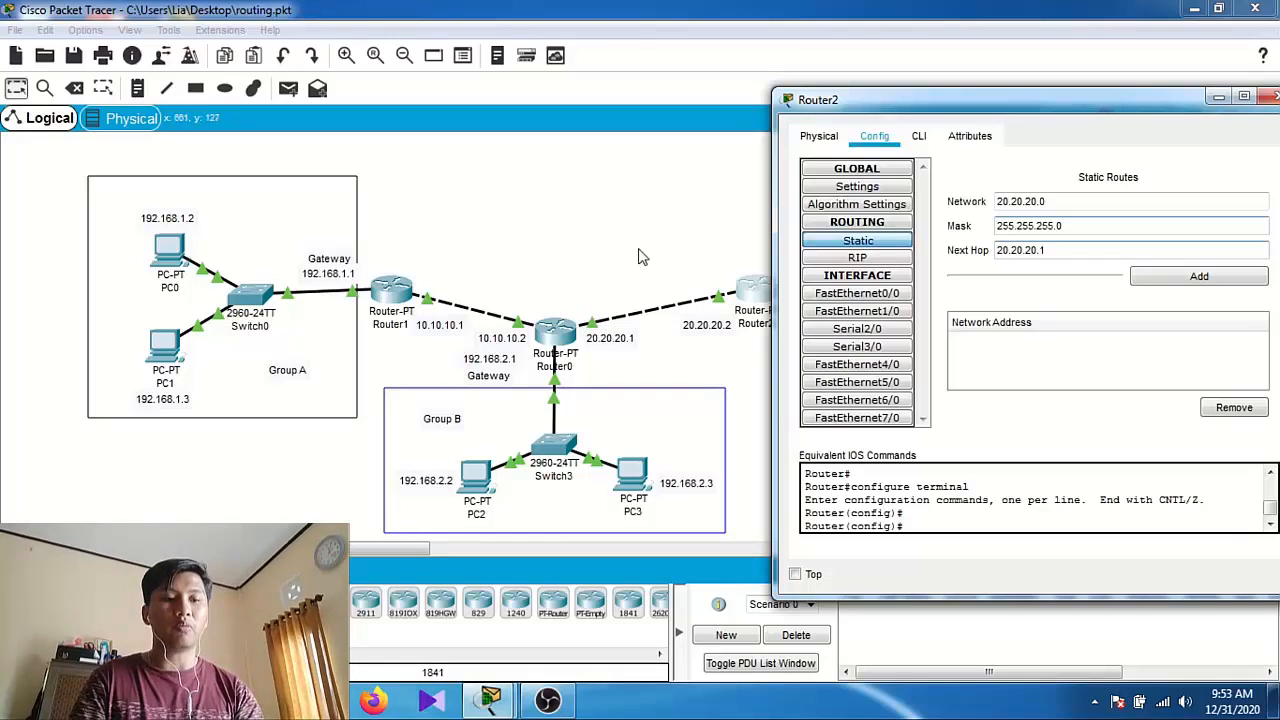
pyautogui.click(1205, 282)
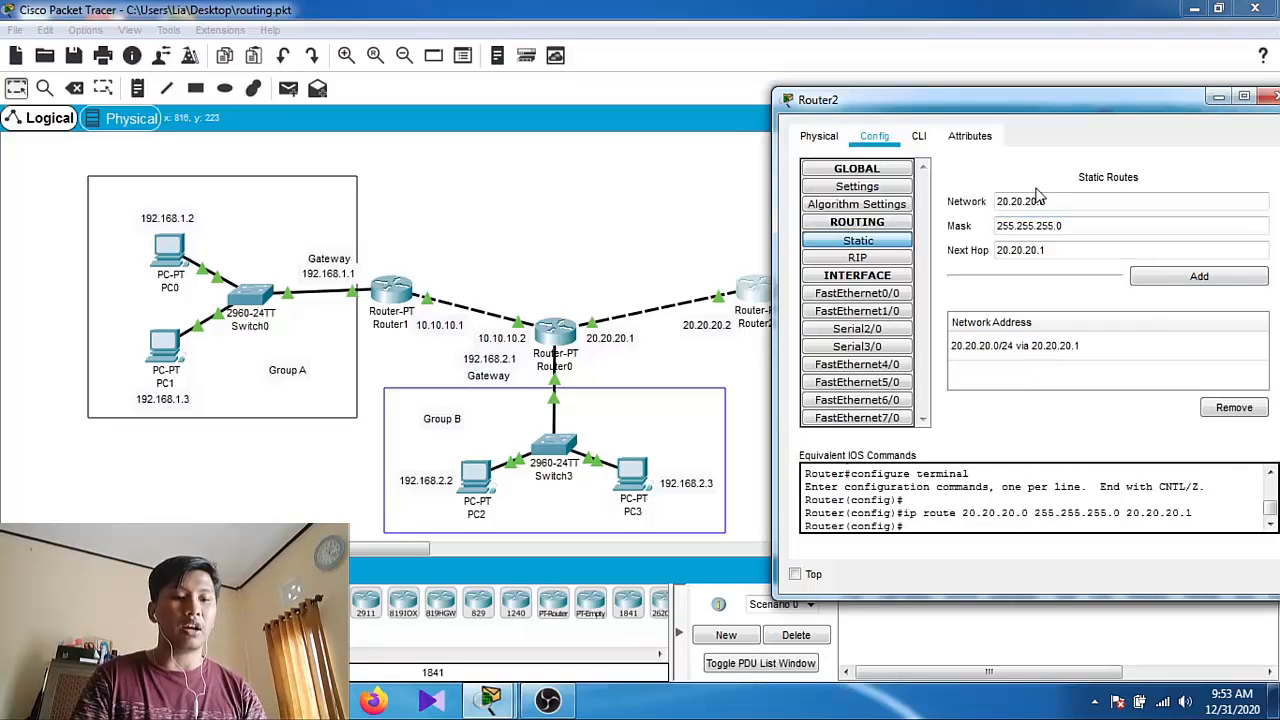
# Add a static route on Router2 for network 192.168.2.0 with mask 255.255.255.0 via 20.20.20.1, and return to the topology
pyautogui.moveTo(1008, 110); pyautogui.dragTo(1018, 83)
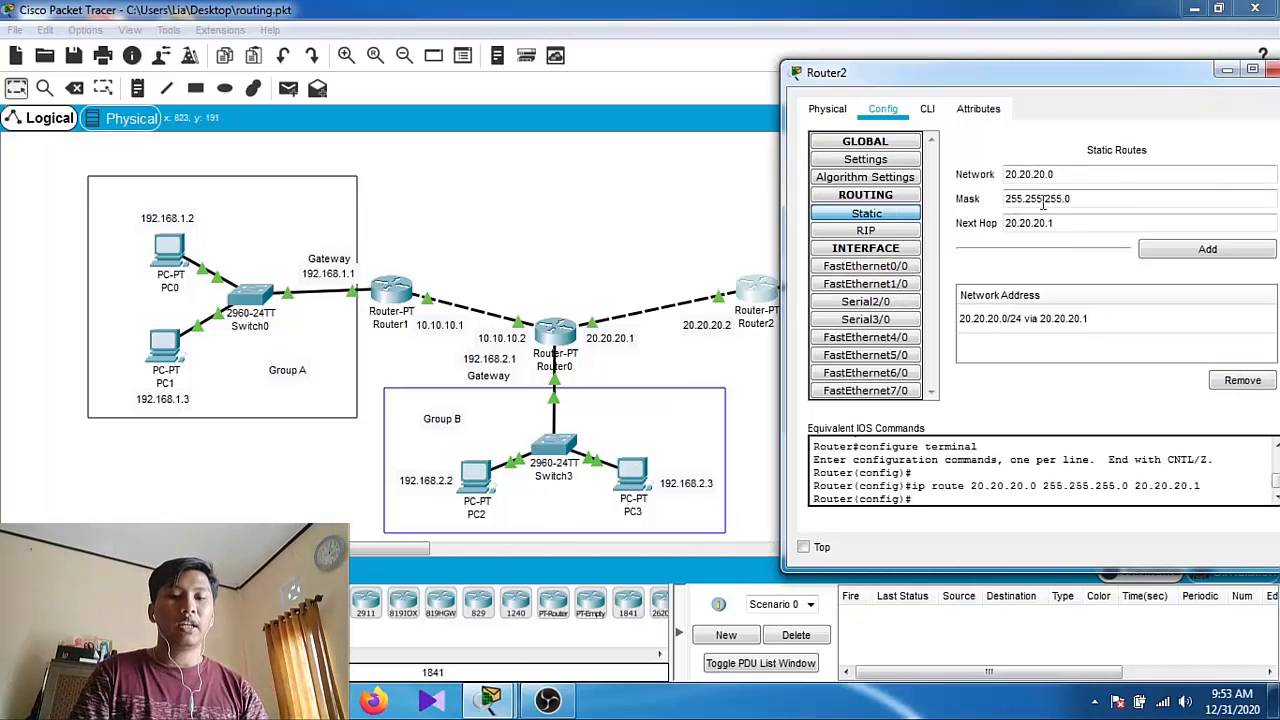
pyautogui.moveTo(1069, 175); pyautogui.dragTo(921, 167)
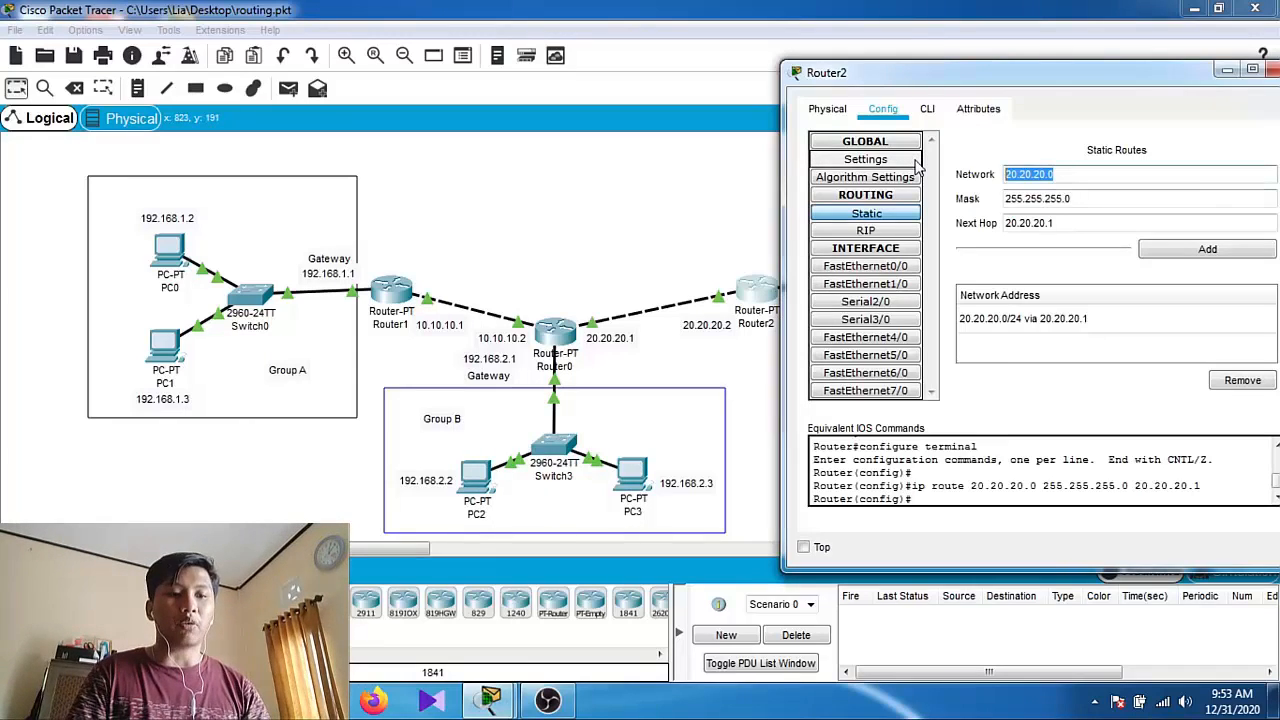
pyautogui.press('BackSpace')
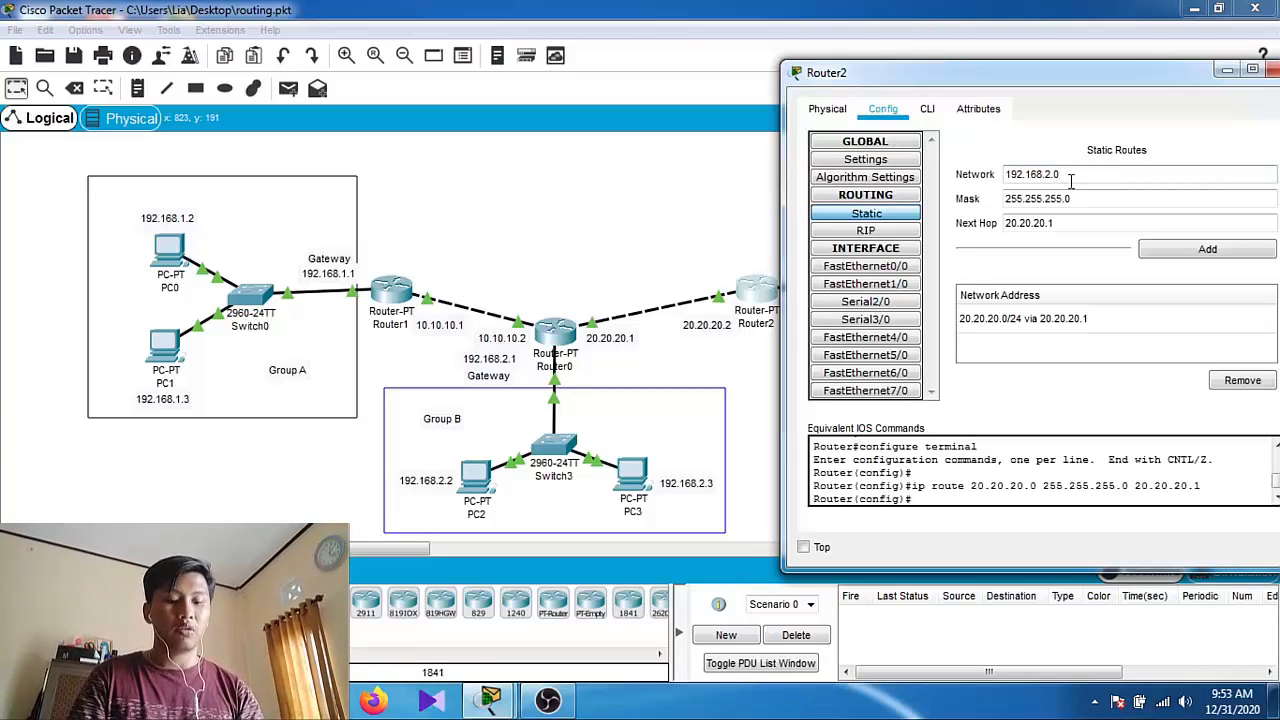
pyautogui.moveTo(1047, 88); pyautogui.dragTo(945, 95)
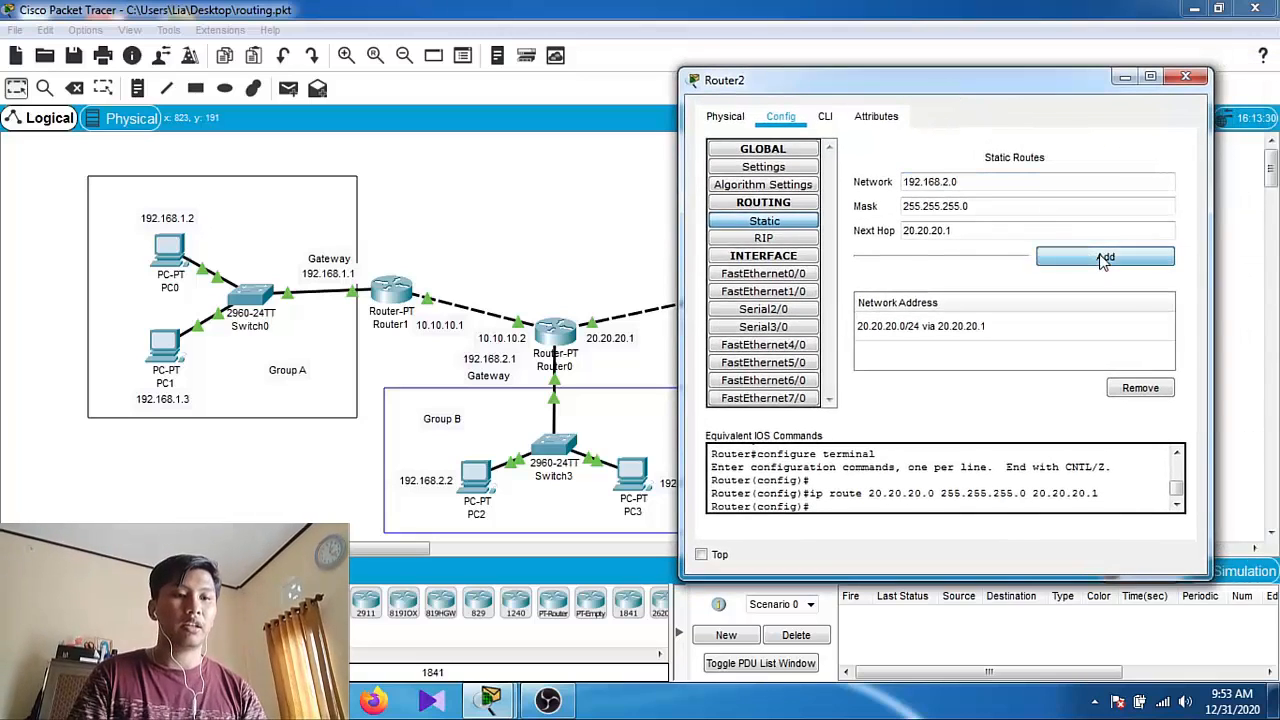
pyautogui.click(1104, 258)
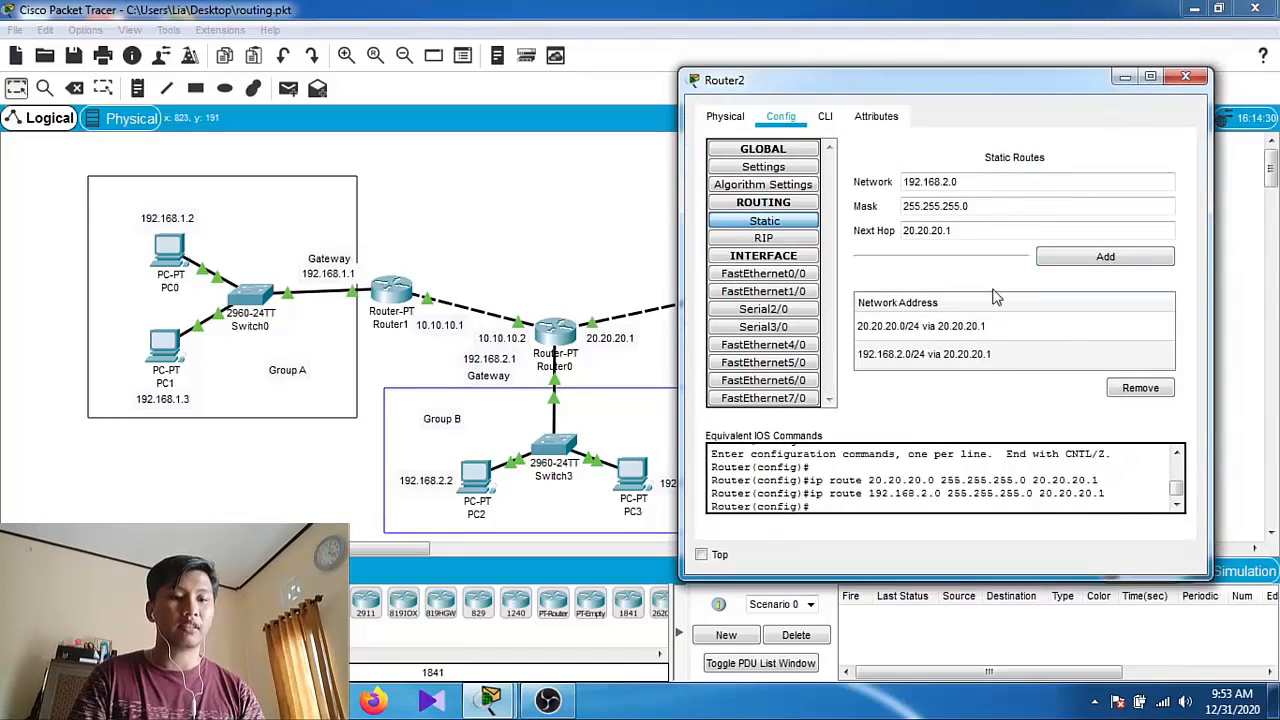
pyautogui.click(1187, 78)
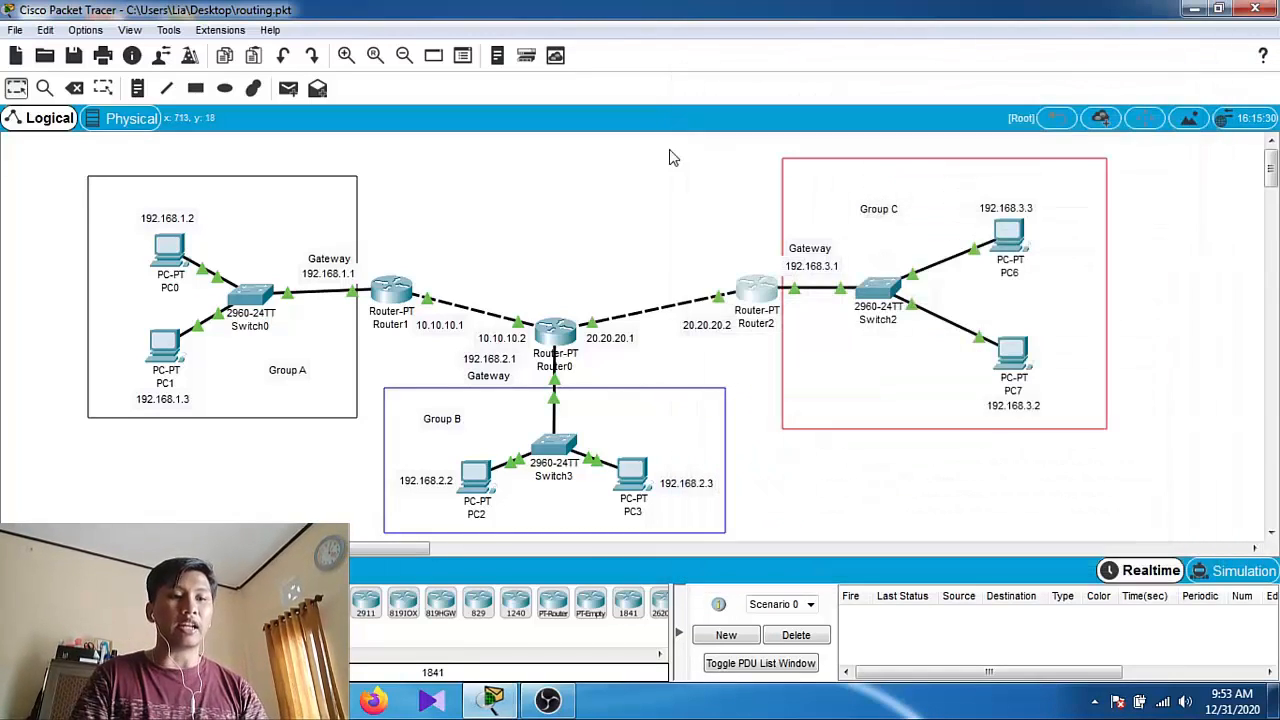
# Test connectivity from PC6 to PC2 with two simple PDUs, and clear the scenario's PDU results
pyautogui.click(288, 90)
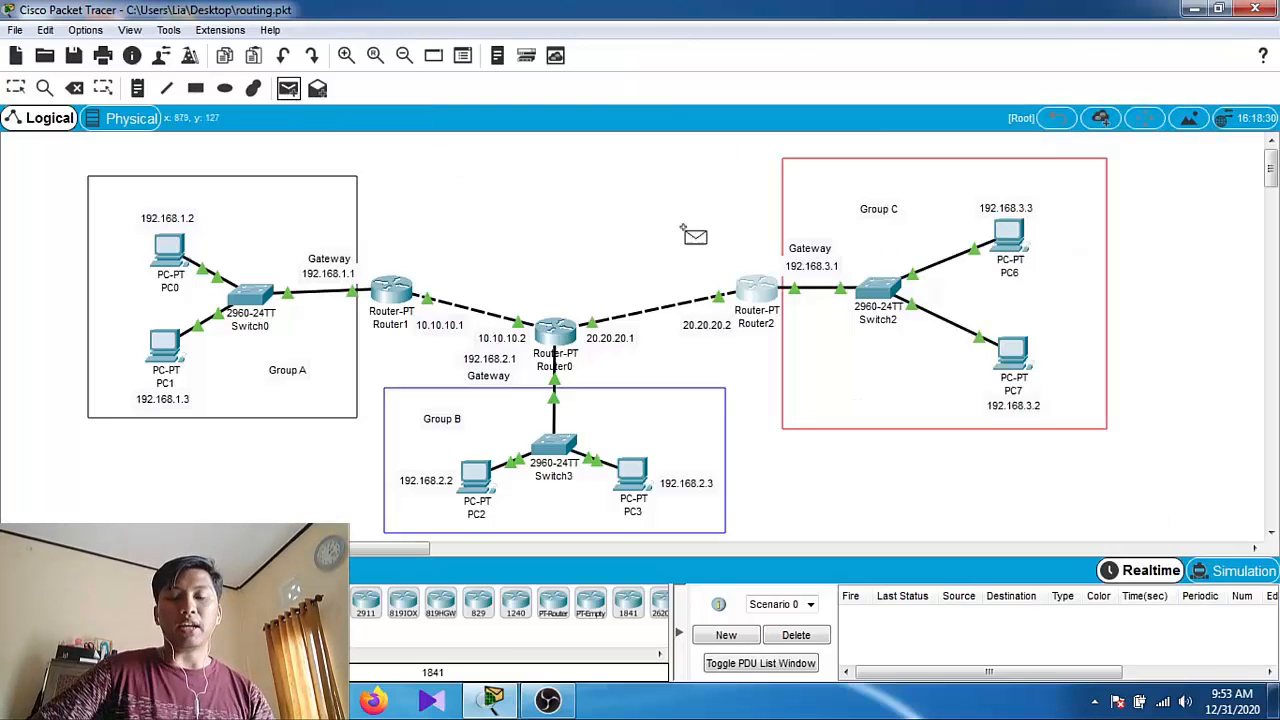
pyautogui.click(1012, 237)
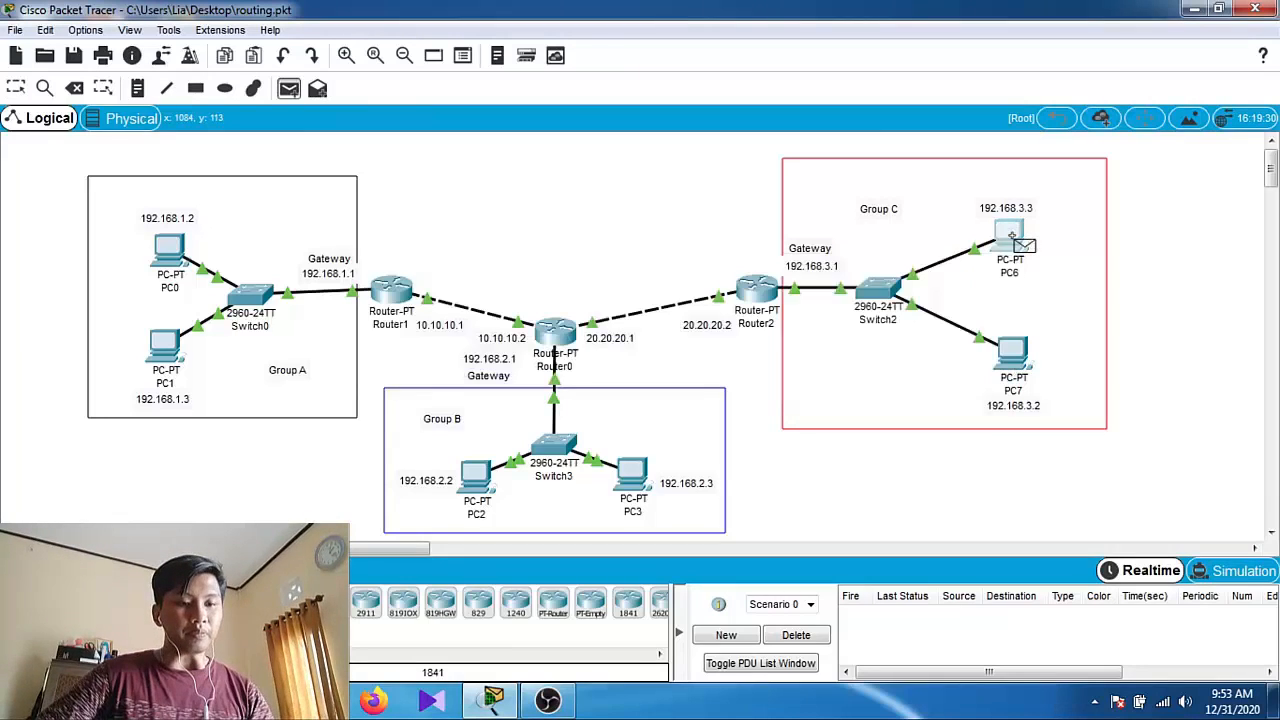
pyautogui.click(480, 470)
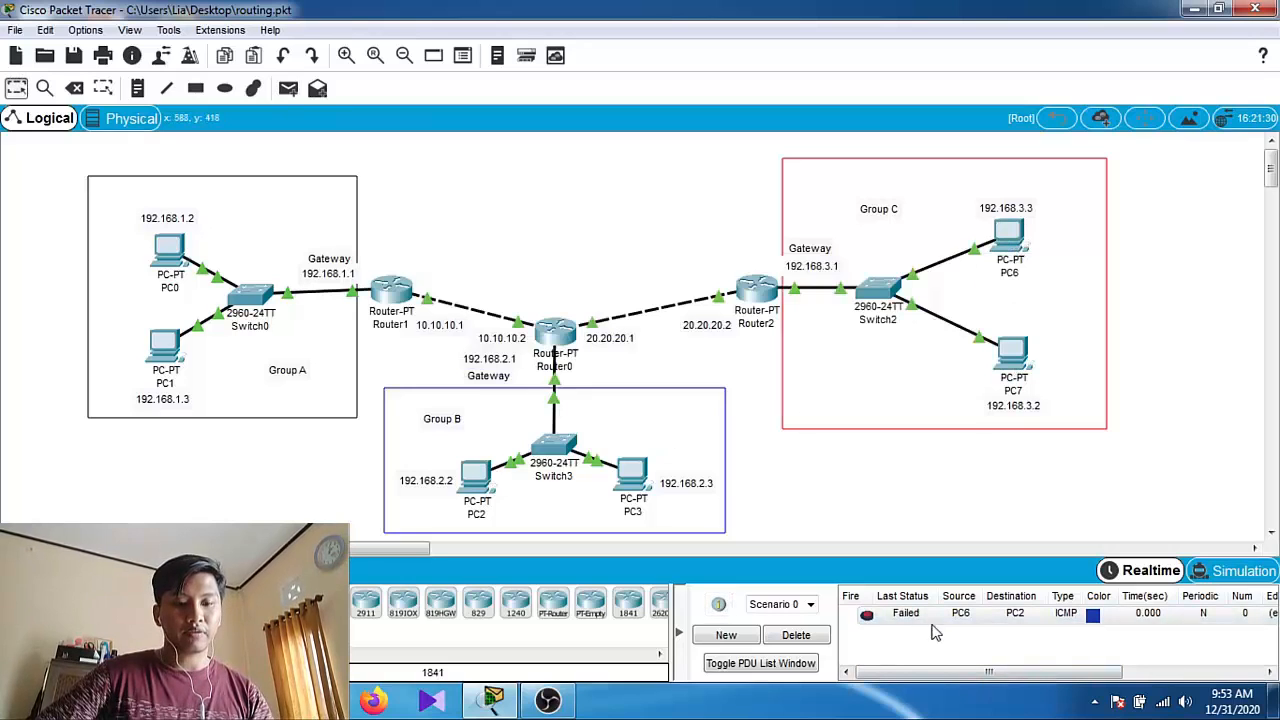
pyautogui.click(288, 90)
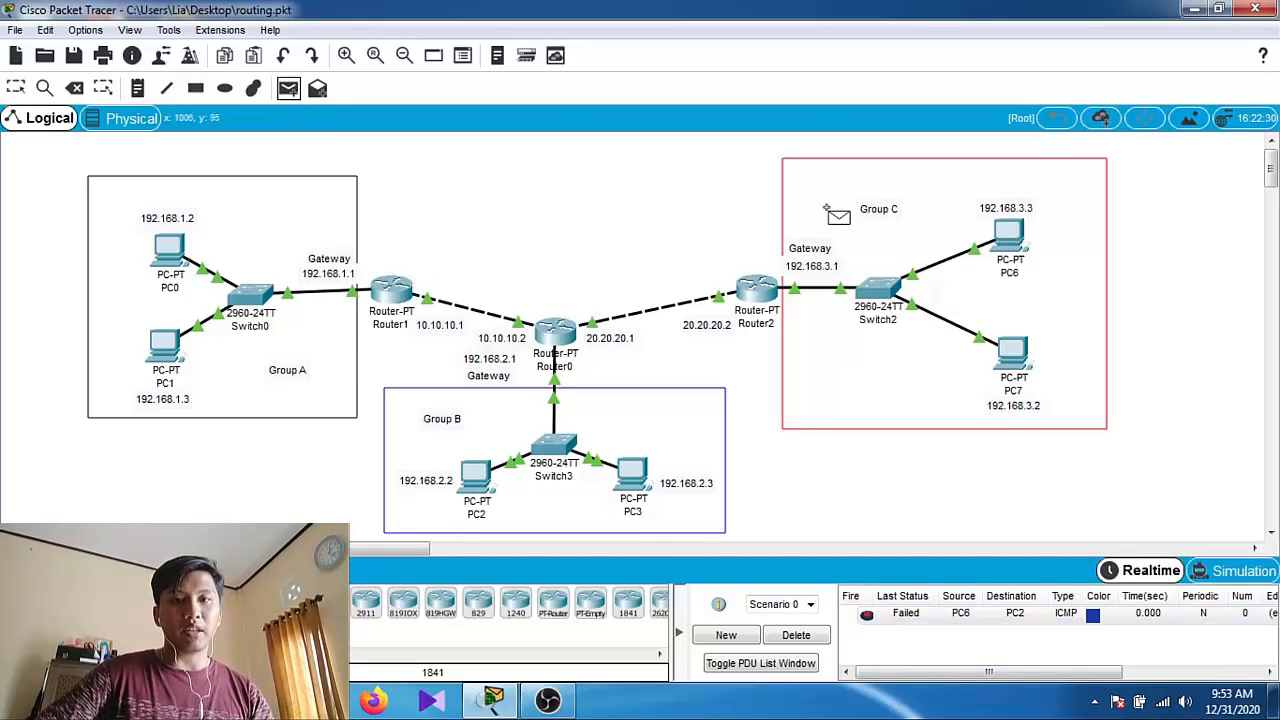
pyautogui.click(1012, 242)
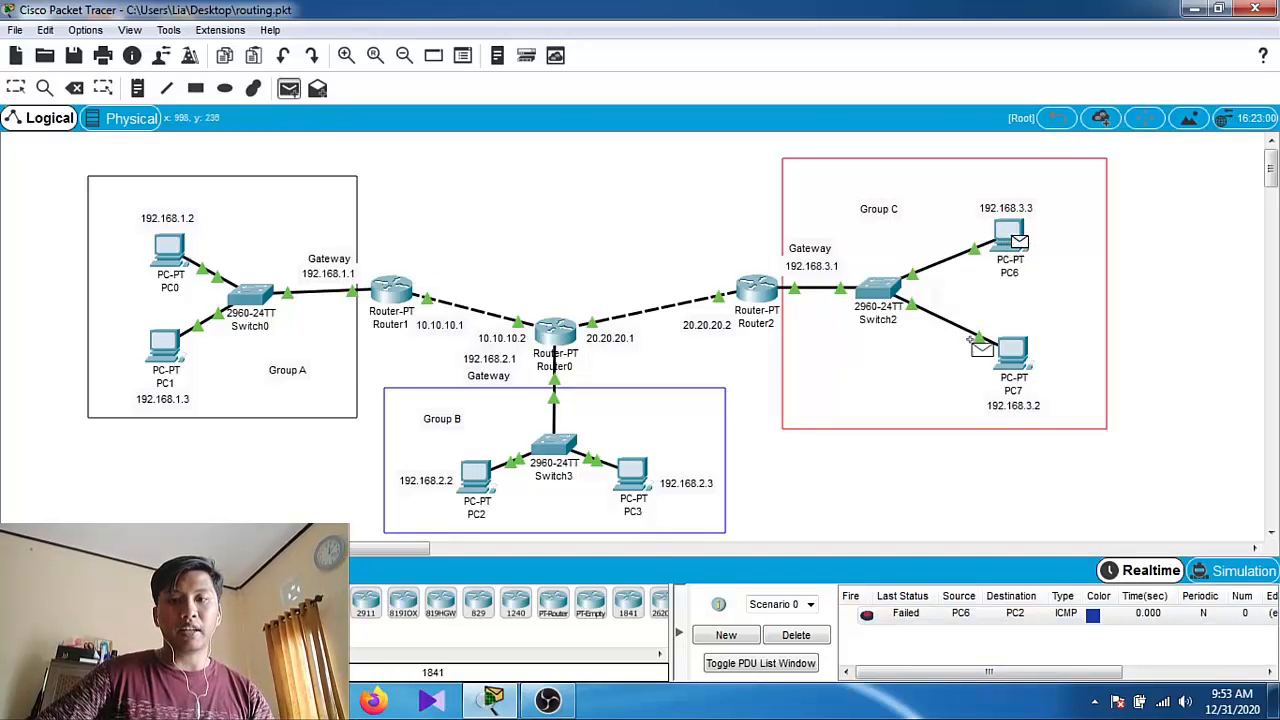
pyautogui.click(477, 474)
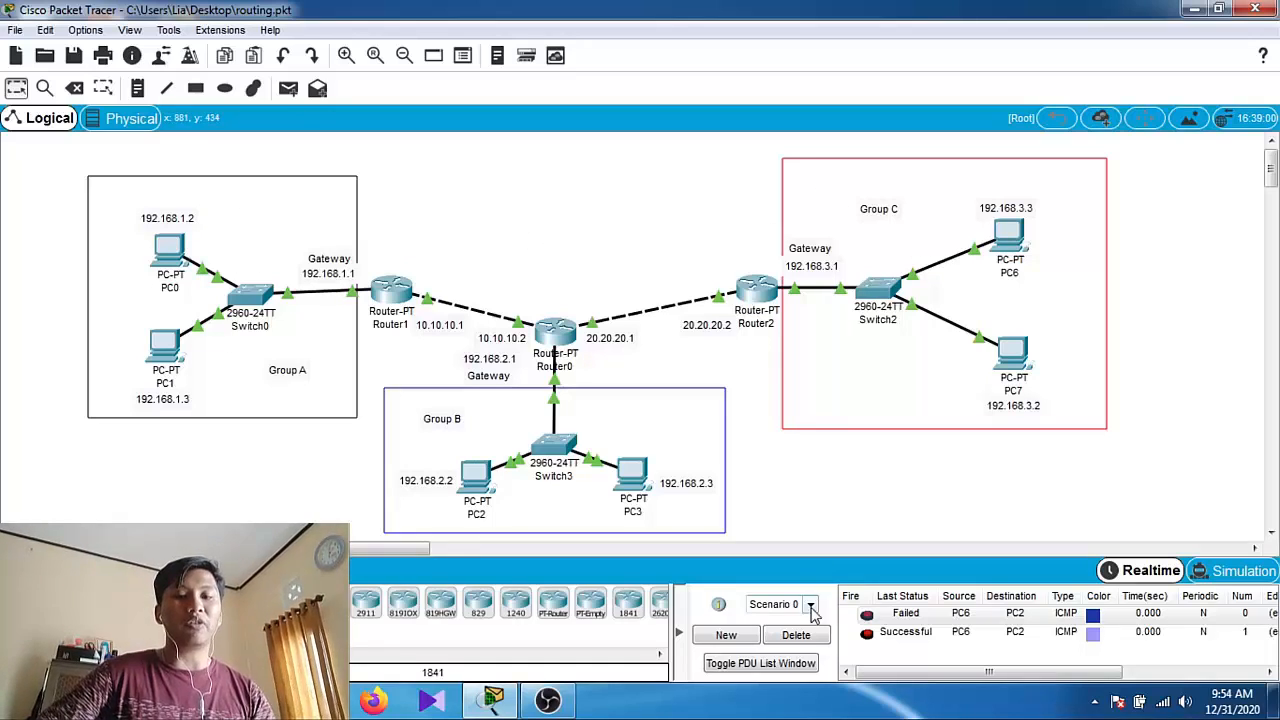
pyautogui.click(796, 635)
# Test connectivity from PC0 to PC6 with three simple PDUs, and clear the scenario's PDU results
pyautogui.click(288, 90)
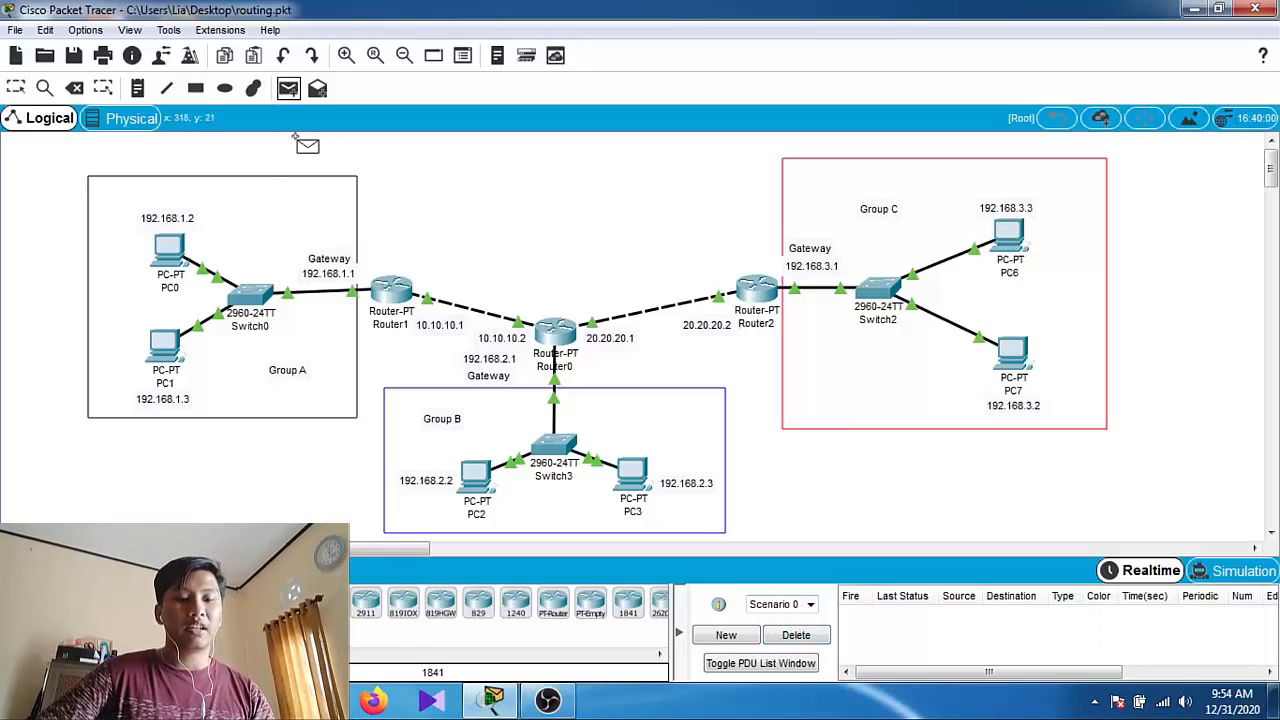
pyautogui.click(182, 242)
pyautogui.click(1010, 234)
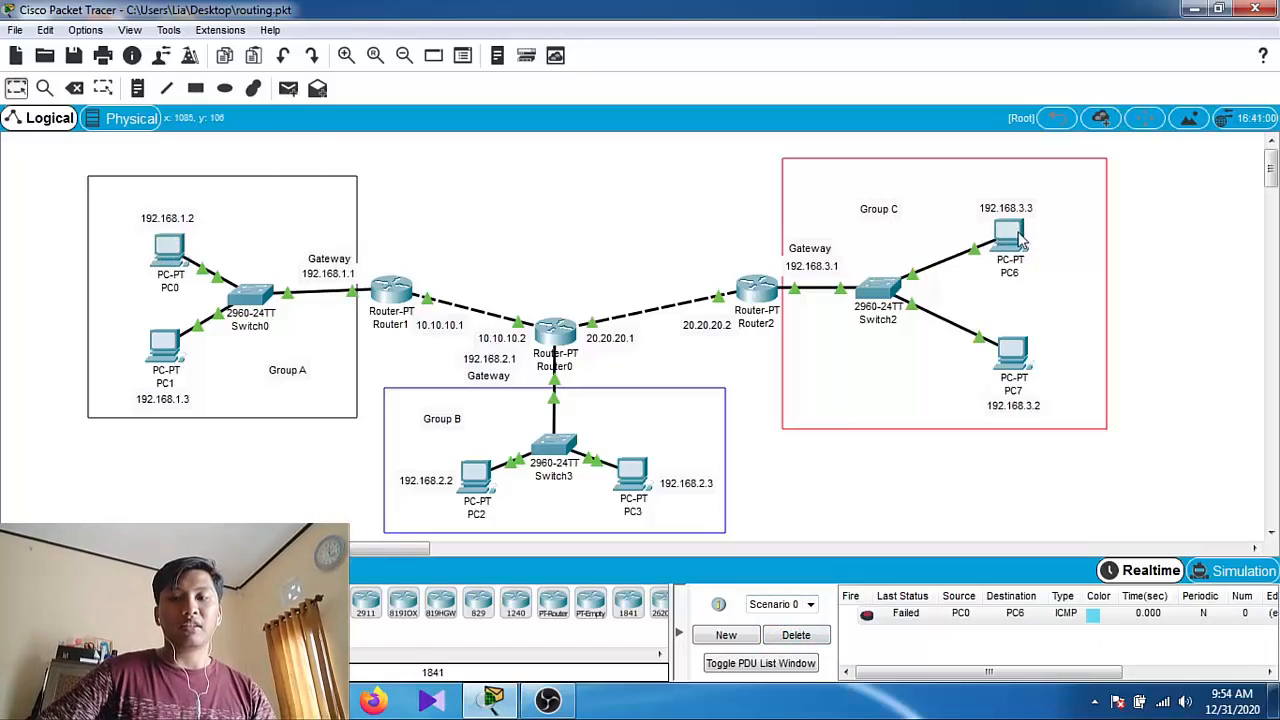
pyautogui.click(288, 90)
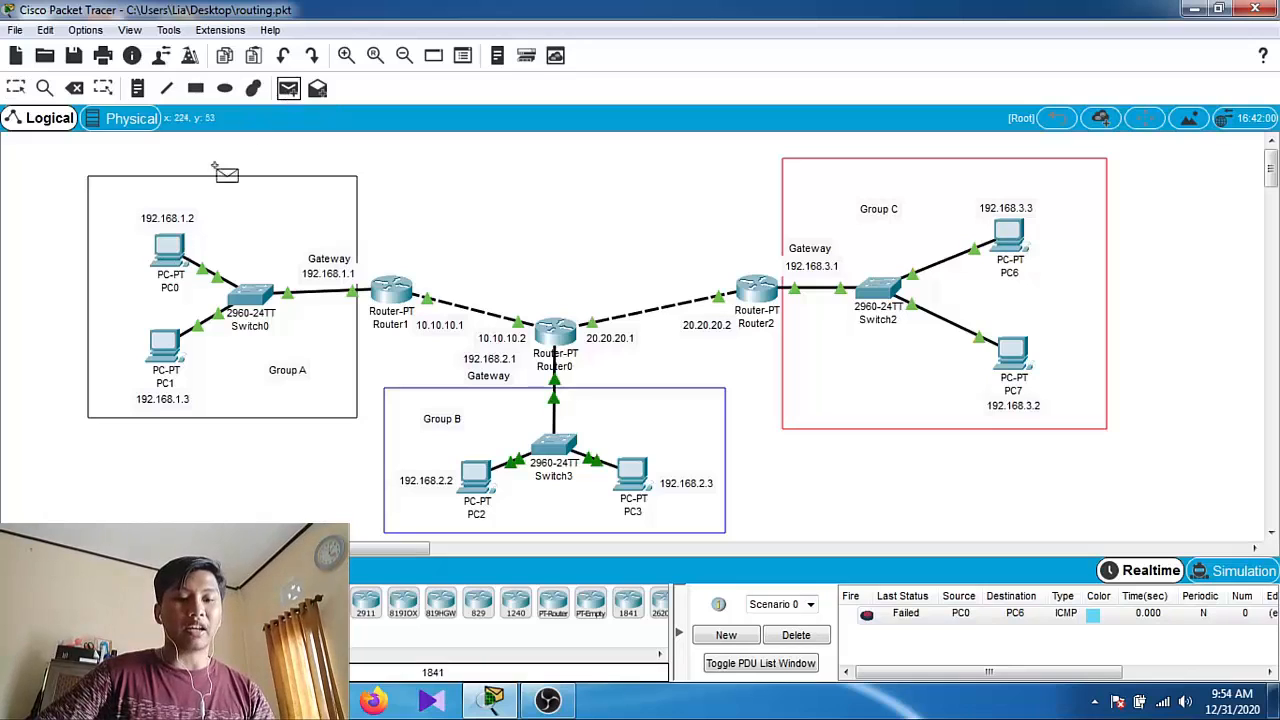
pyautogui.click(166, 248)
pyautogui.click(1008, 232)
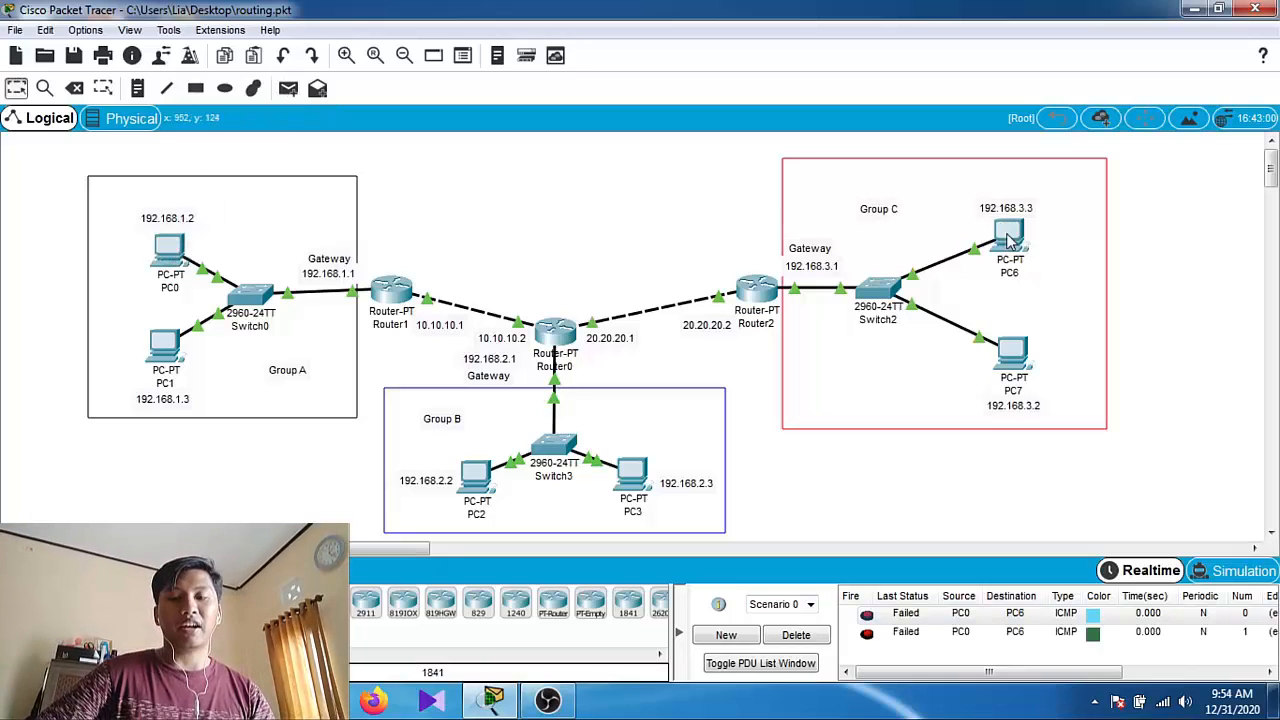
pyautogui.click(288, 88)
pyautogui.click(190, 250)
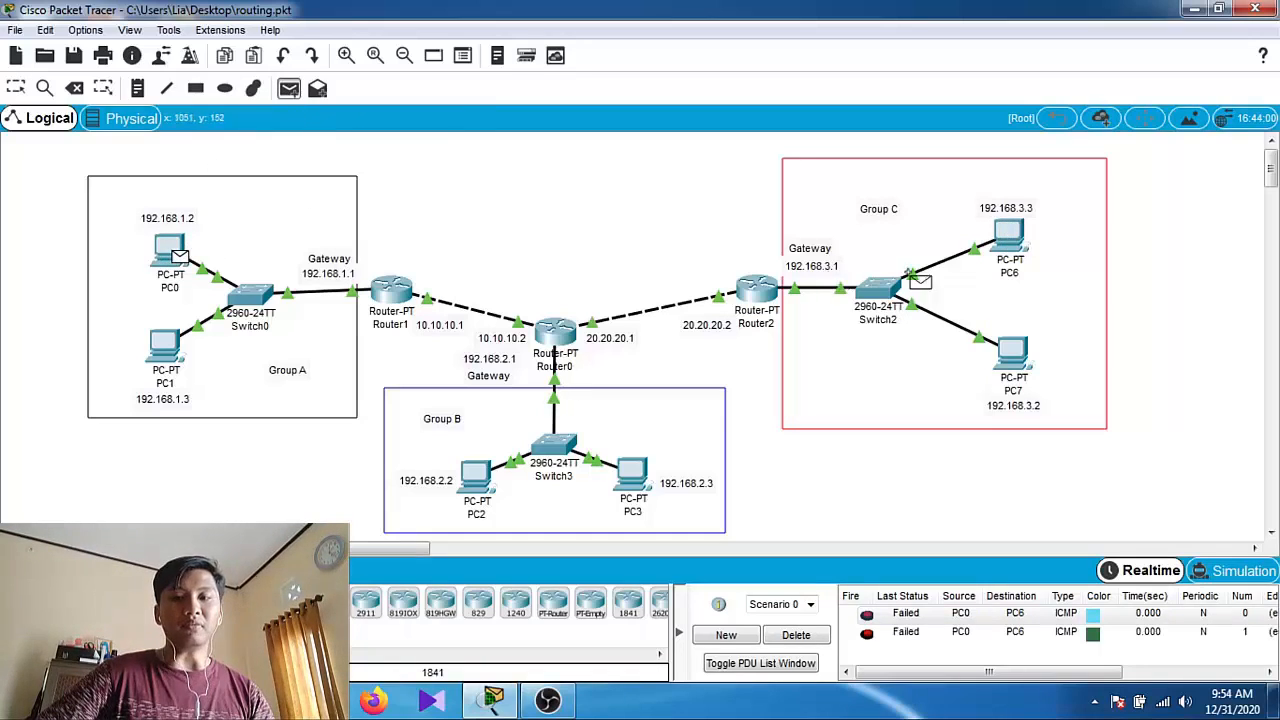
pyautogui.click(1006, 233)
pyautogui.click(818, 633)
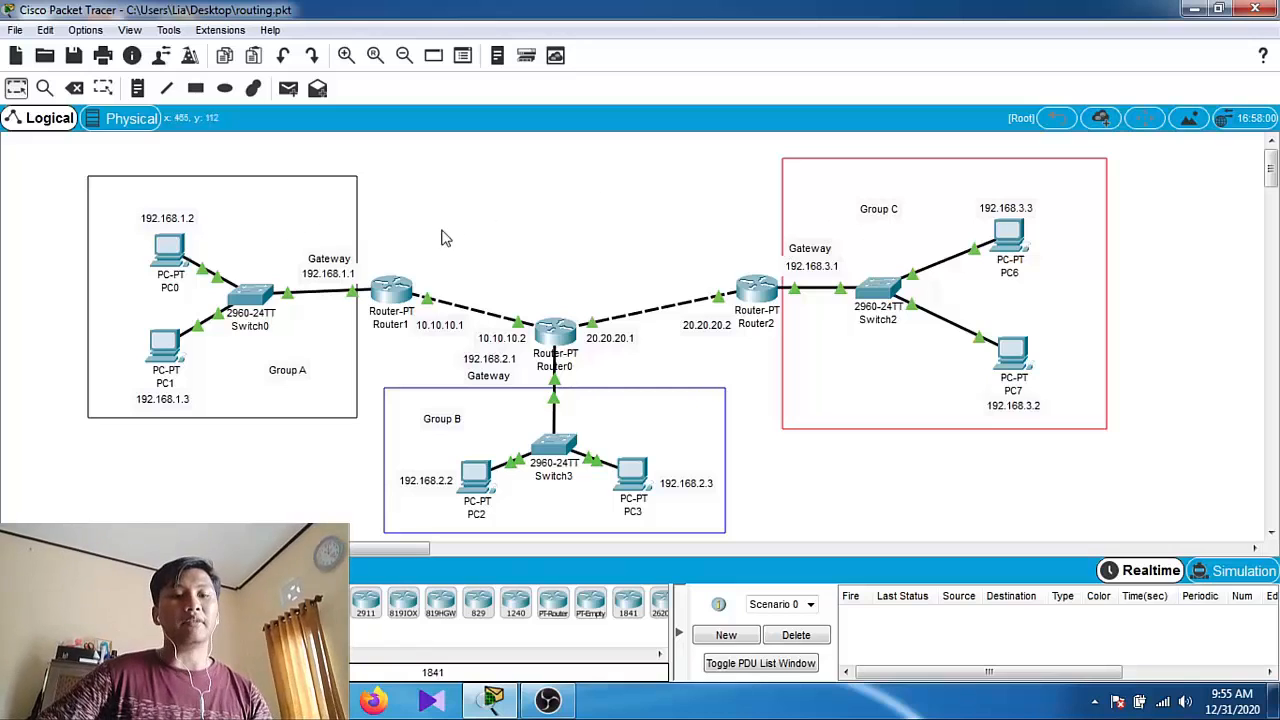
# Add a static route on Router1 for network 20.20.20.0 with mask 255.255.255.0 and next hop 10.10.10.2
pyautogui.click(398, 288)
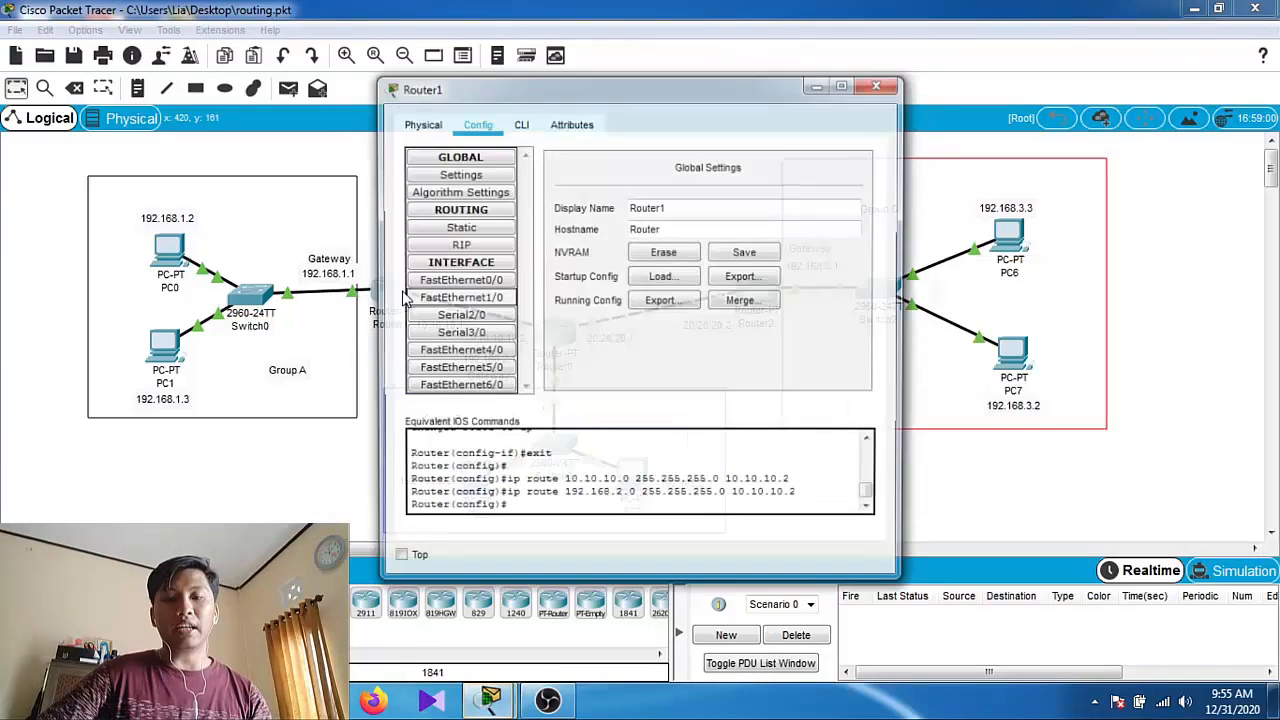
pyautogui.moveTo(520, 93); pyautogui.dragTo(266, 98)
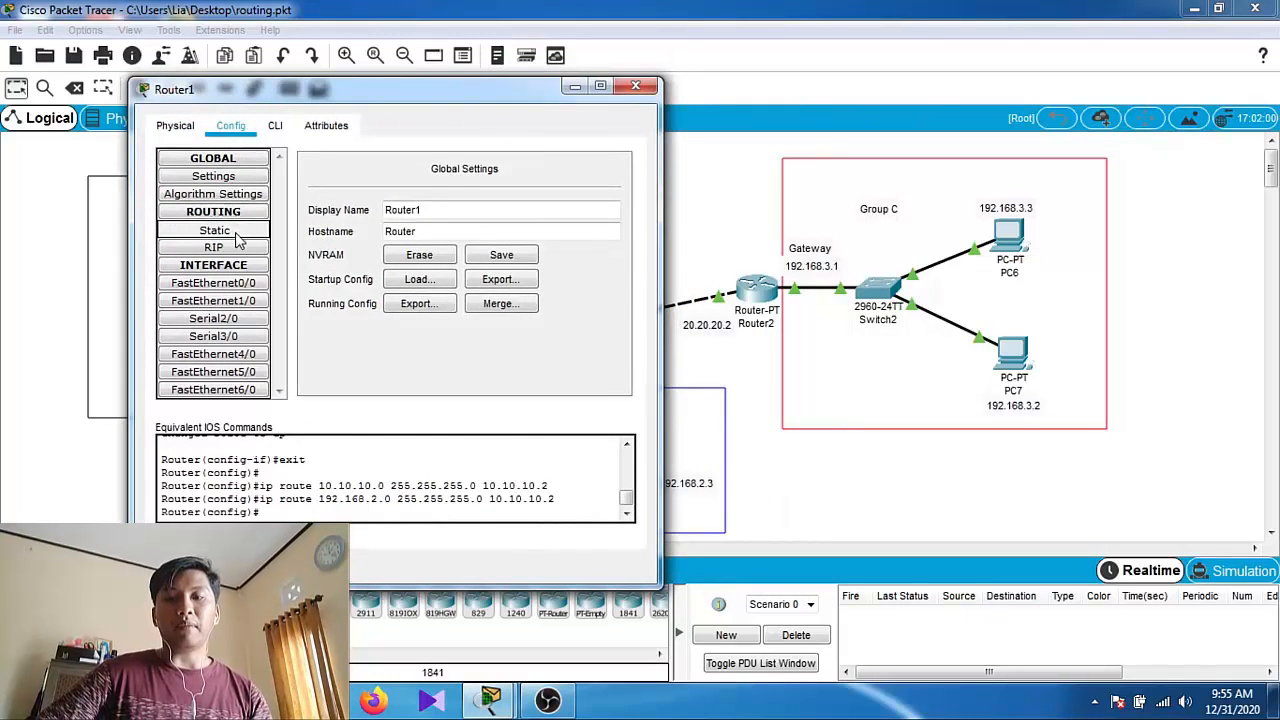
pyautogui.click(214, 229)
pyautogui.click(411, 193)
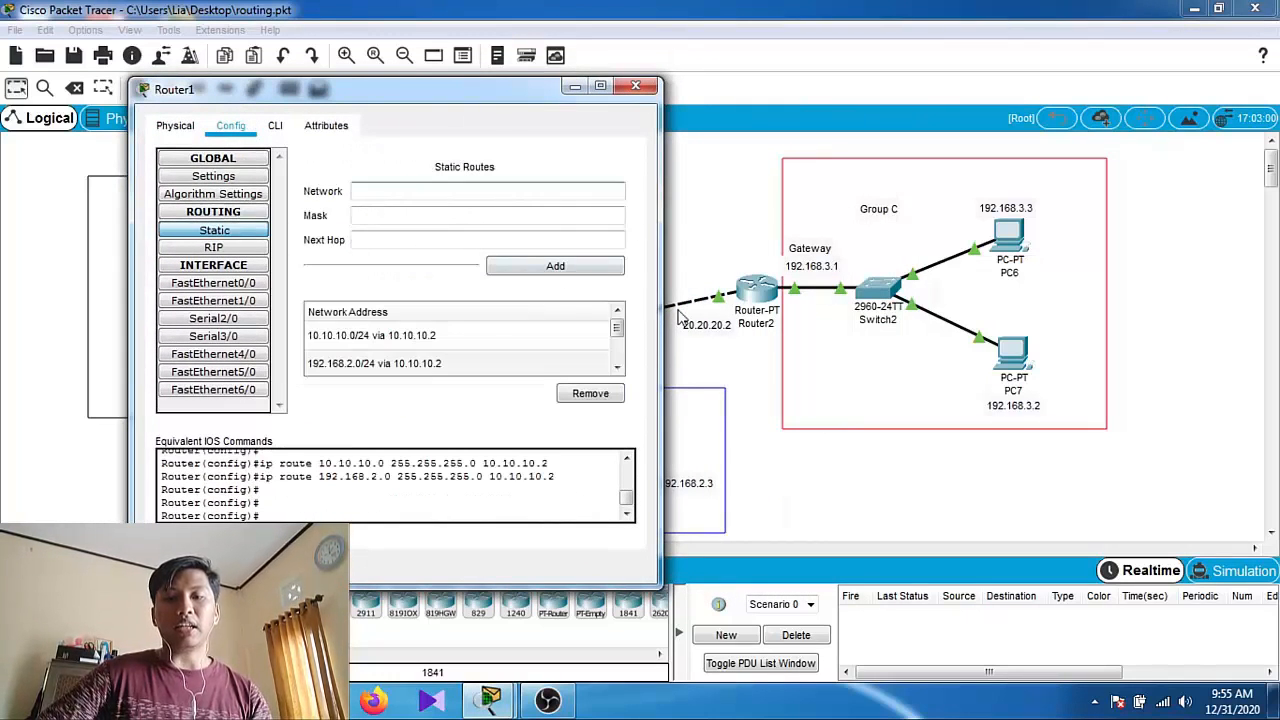
pyautogui.moveTo(474, 96); pyautogui.dragTo(378, 98)
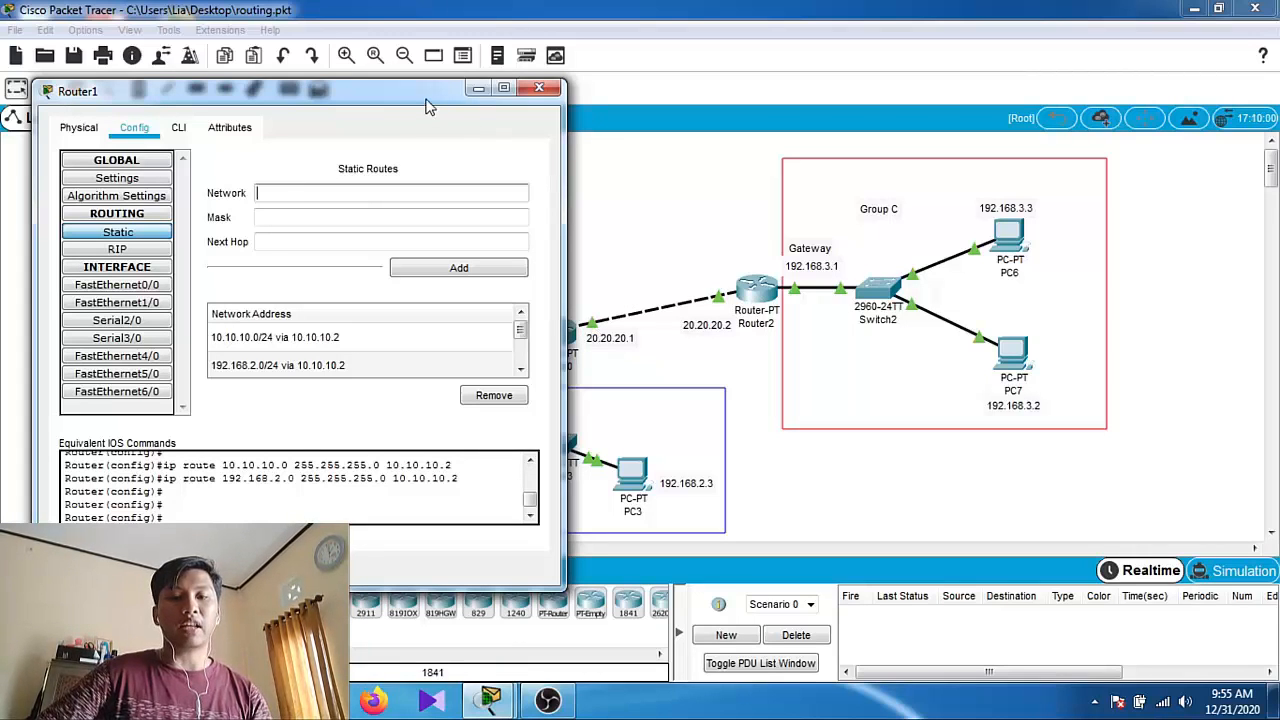
pyautogui.write('.20.20.0')
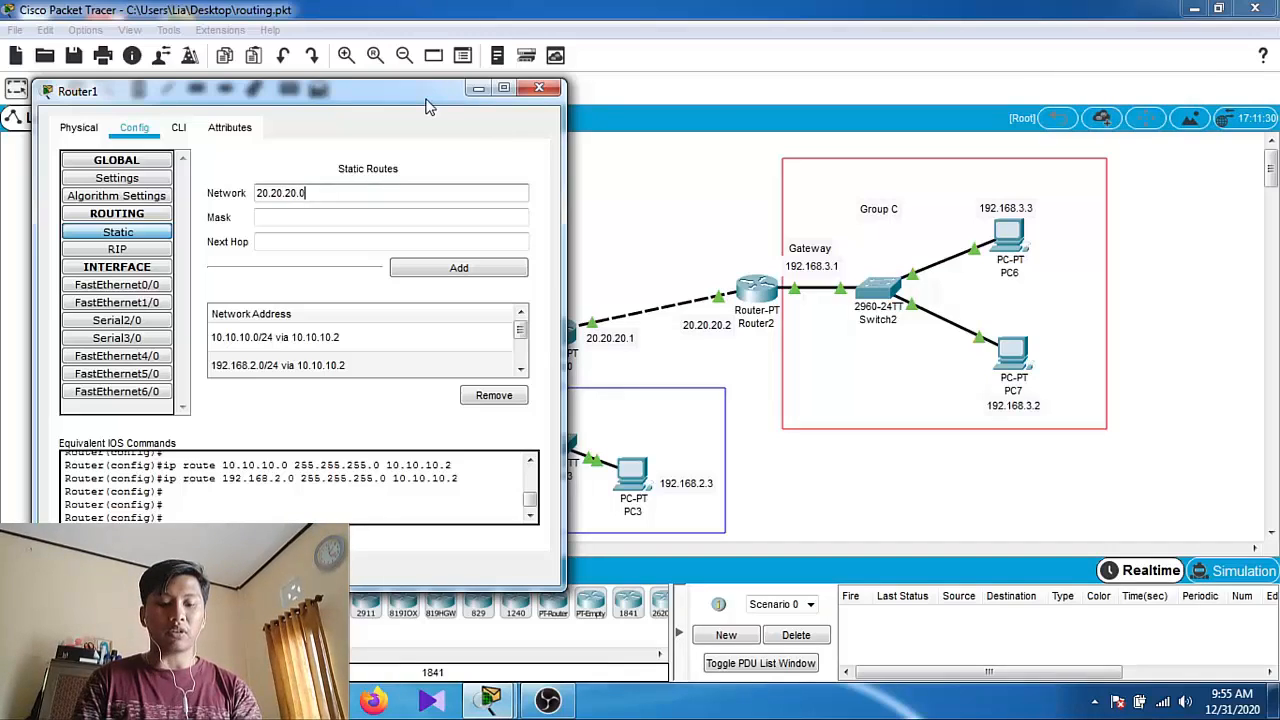
pyautogui.press('Tab')
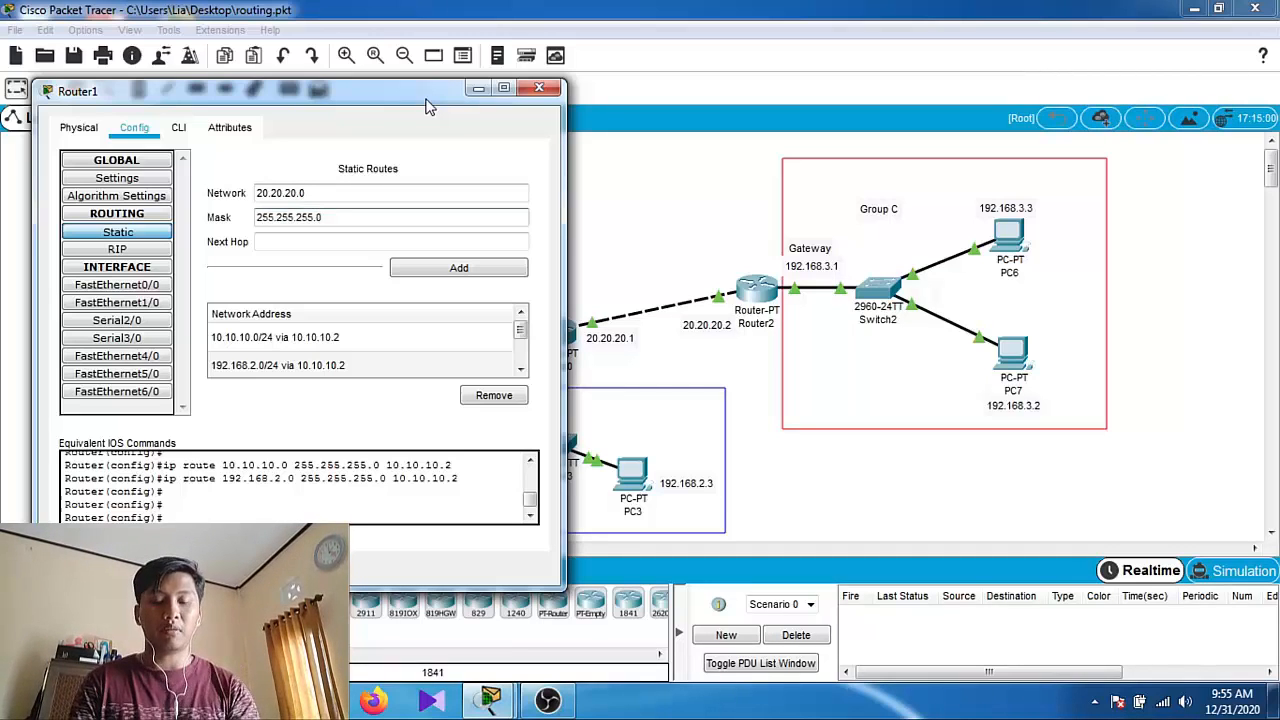
pyautogui.moveTo(425, 101); pyautogui.dragTo(1143, 100)
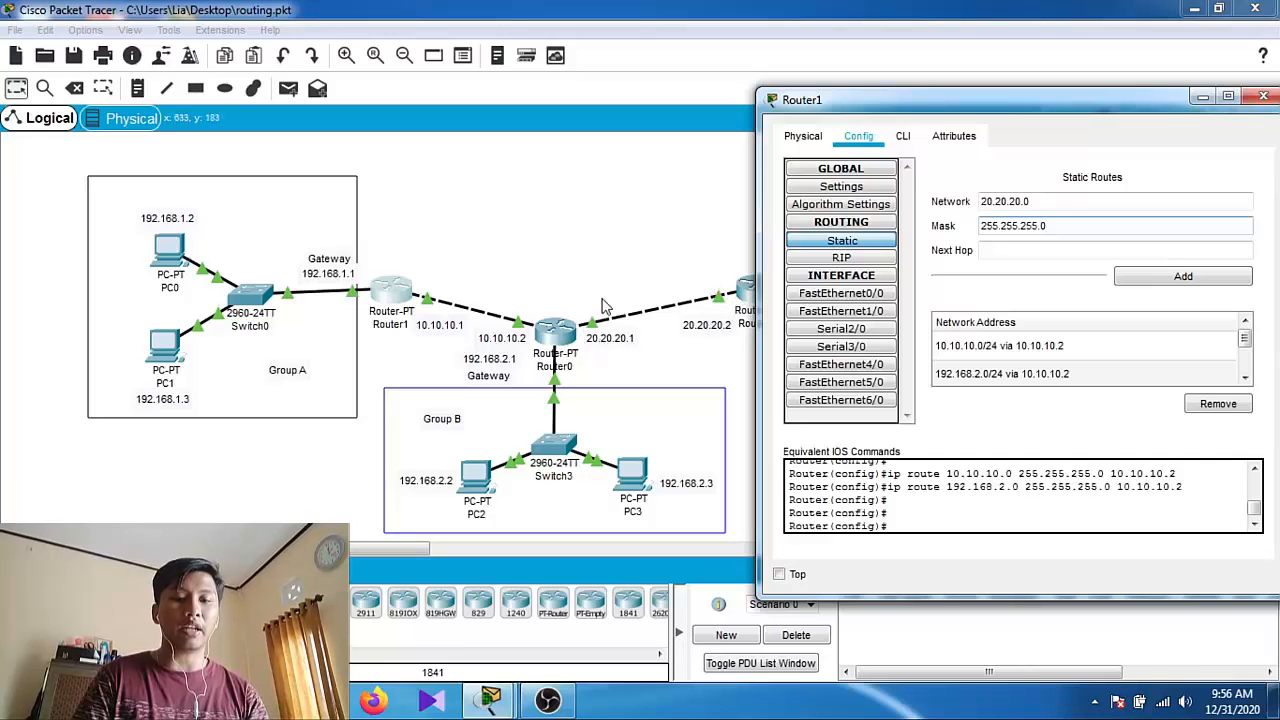
pyautogui.click(997, 252)
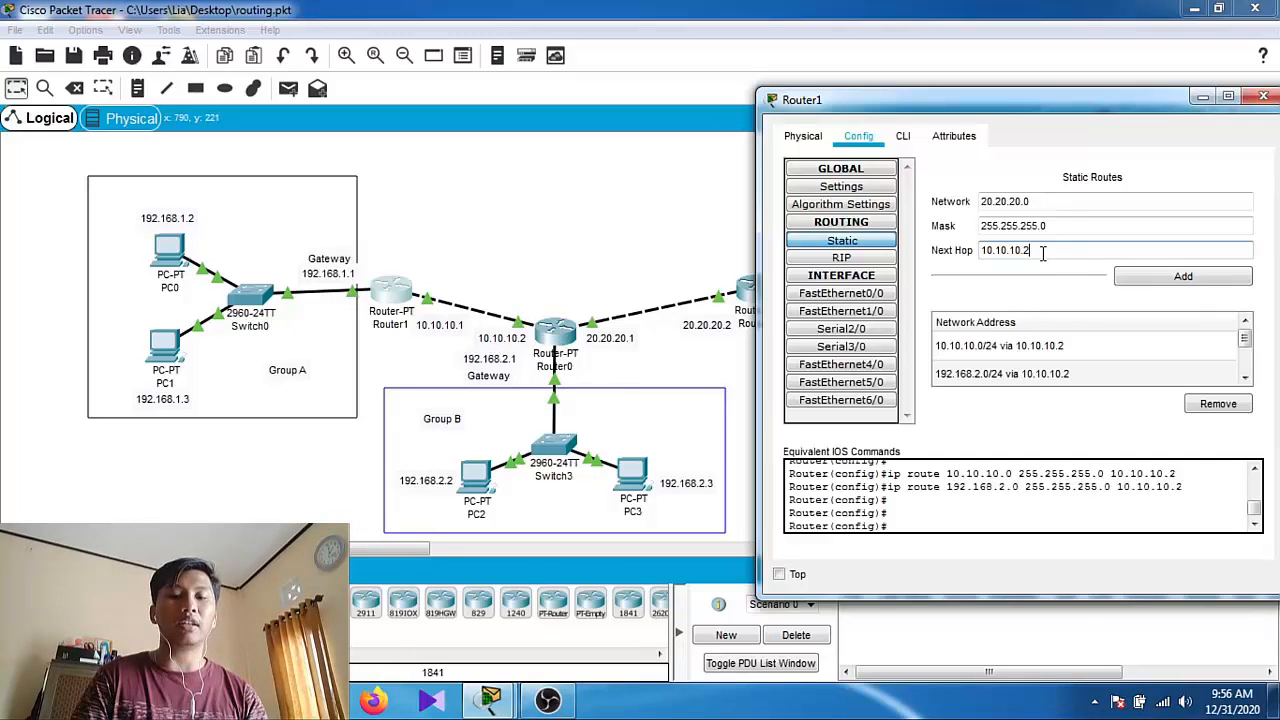
pyautogui.click(1140, 285)
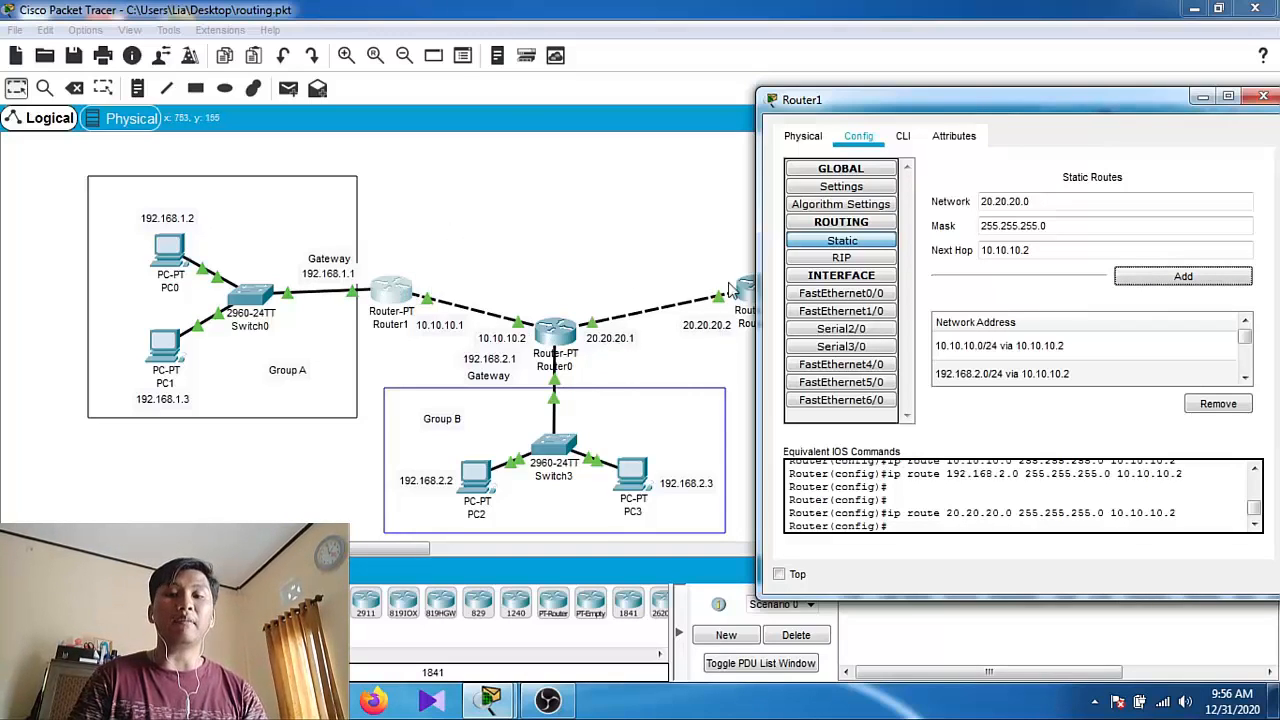
# Add a static route on Router1 for network 192.168.3.0 with mask 255.255.255.0 via 10.10.10.2, and return to the topology
pyautogui.moveTo(886, 111); pyautogui.dragTo(275, 138)
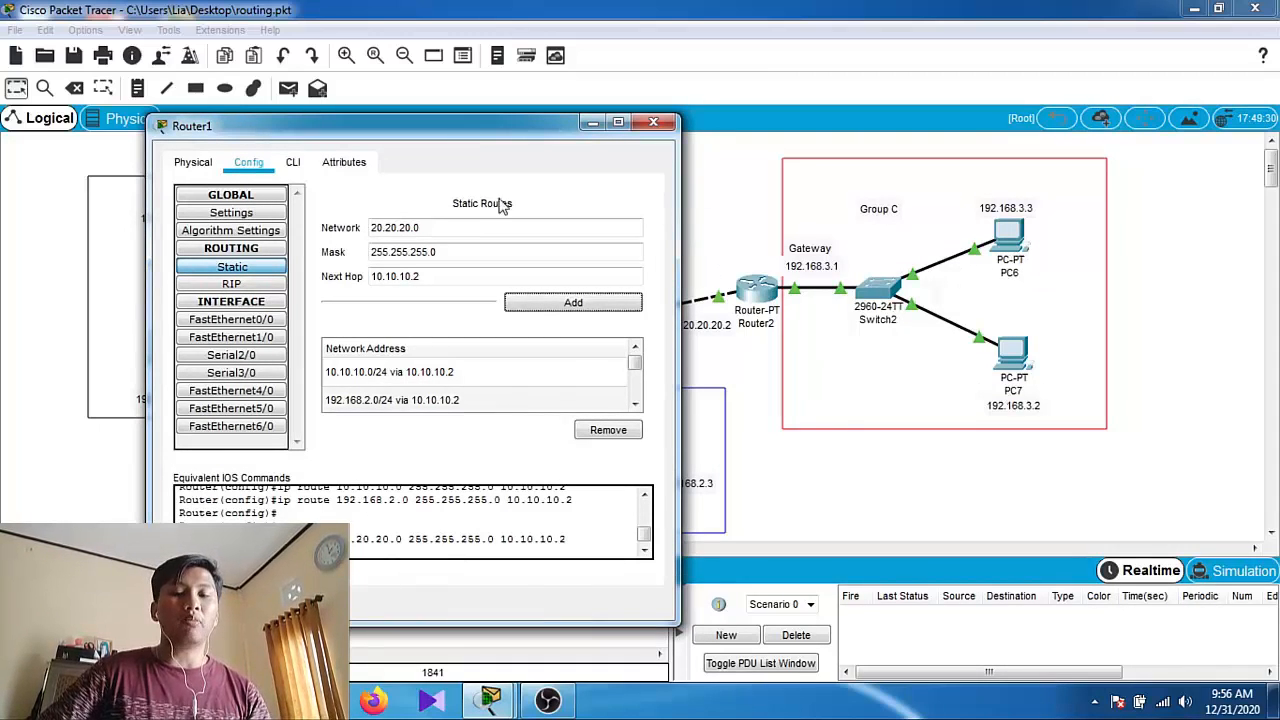
pyautogui.moveTo(462, 227); pyautogui.dragTo(301, 206)
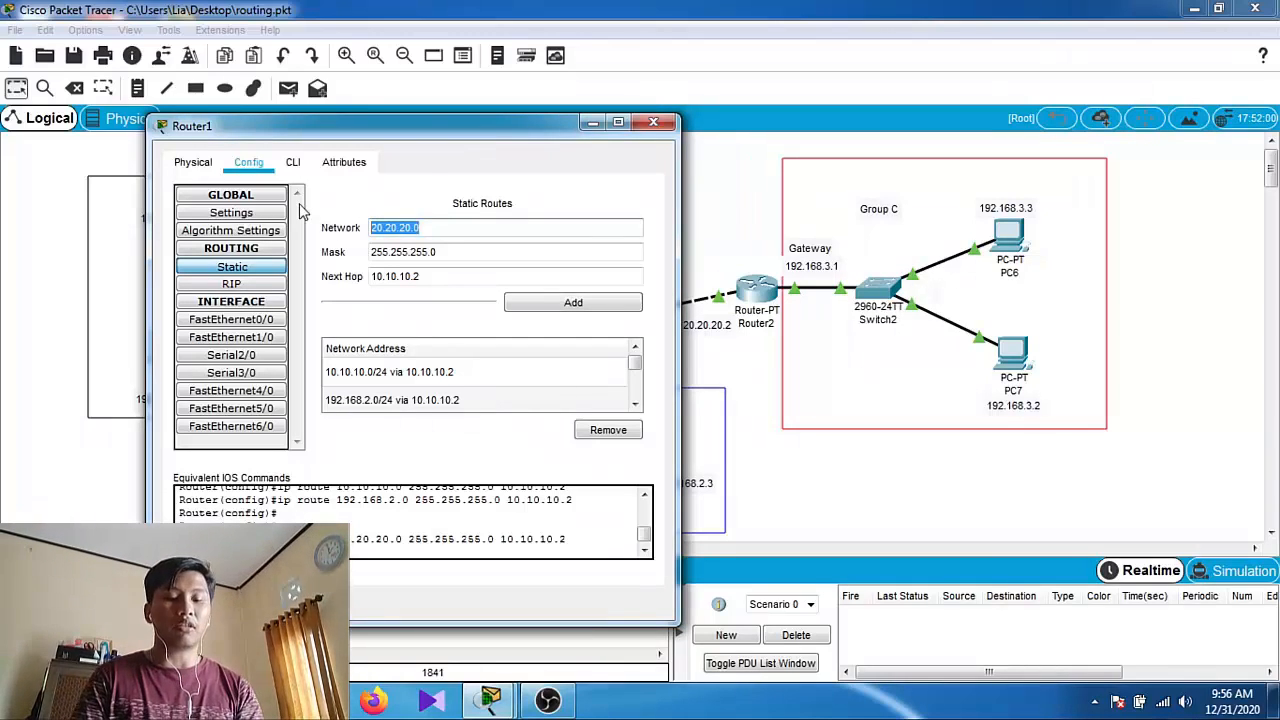
pyautogui.write('192.1')
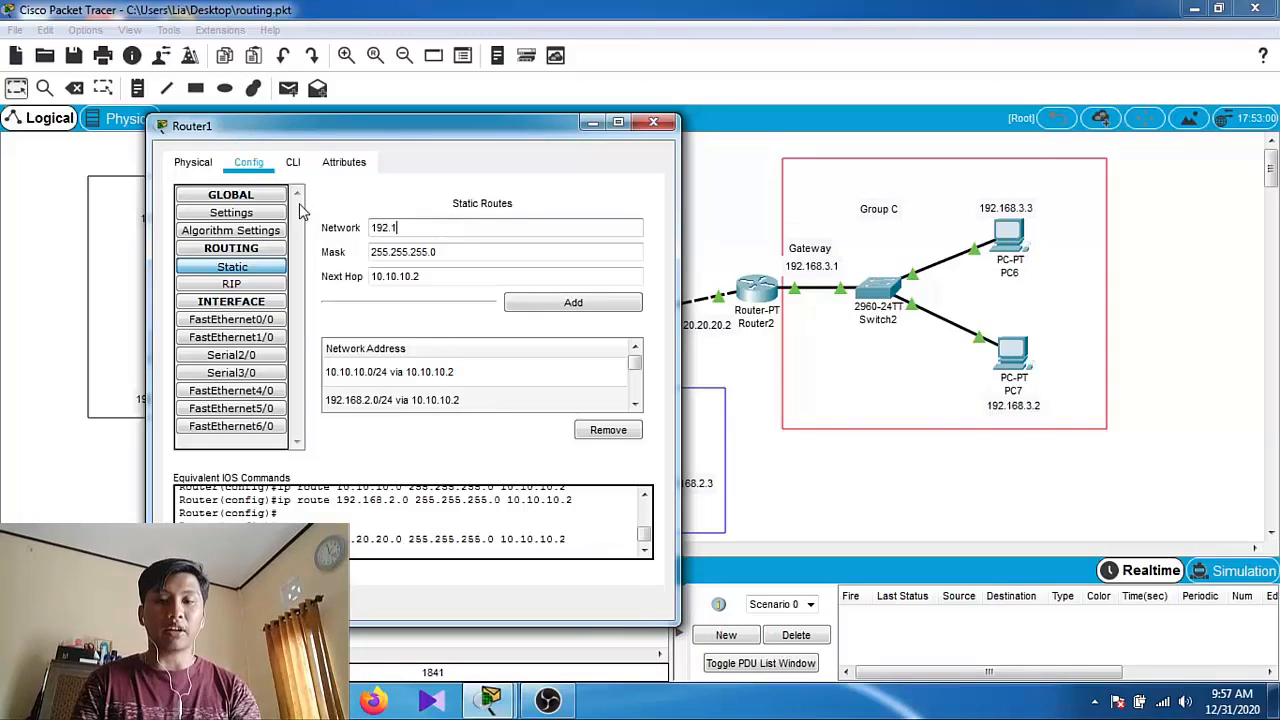
pyautogui.write('68.3.0')
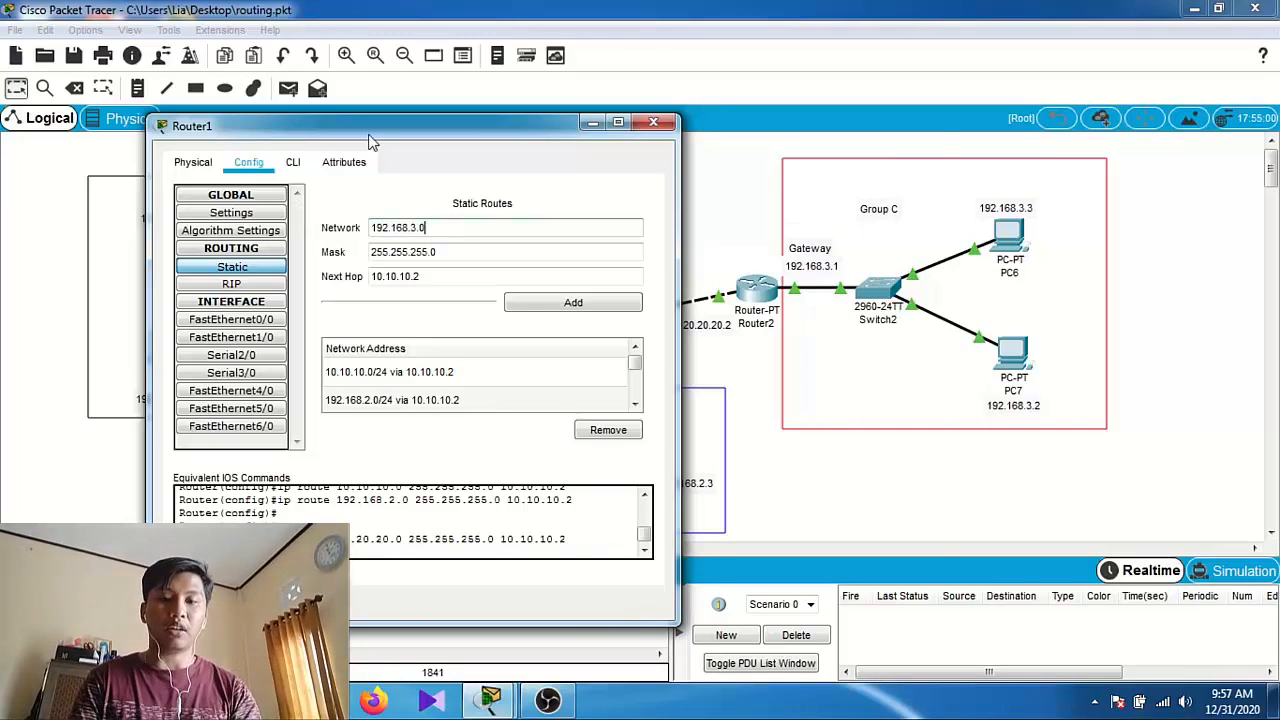
pyautogui.moveTo(373, 126); pyautogui.dragTo(923, 116)
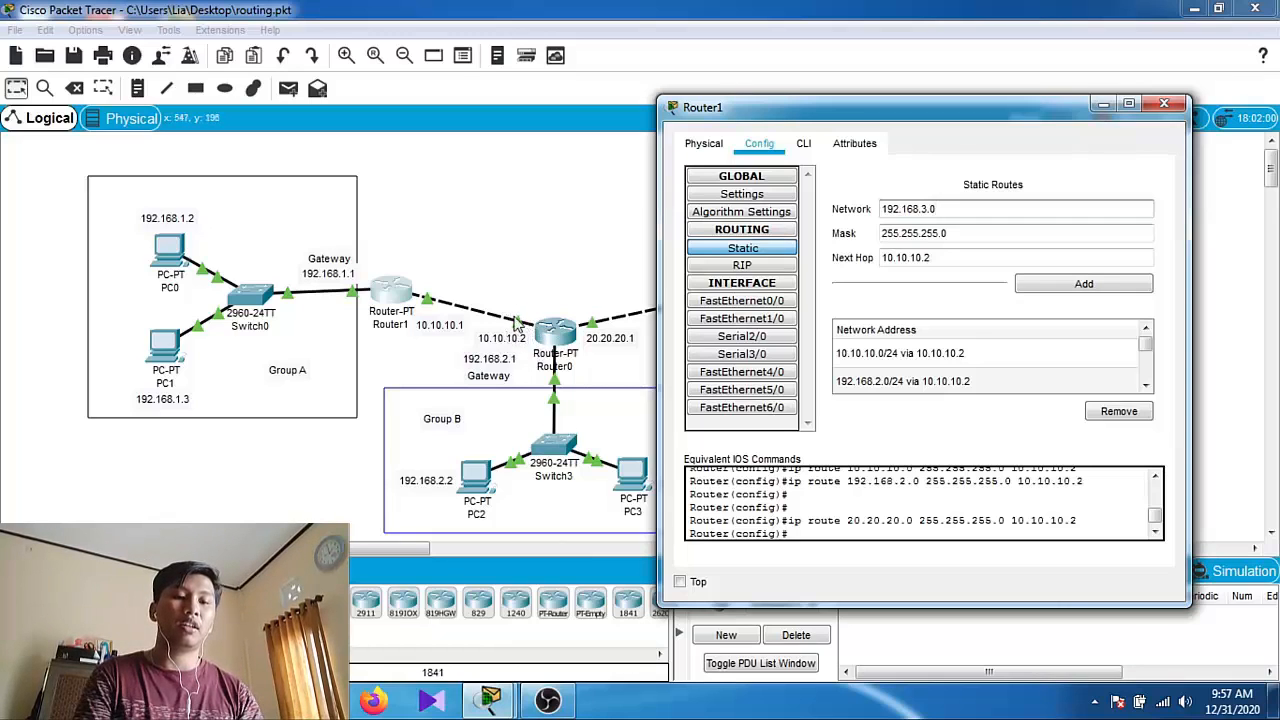
pyautogui.click(1044, 290)
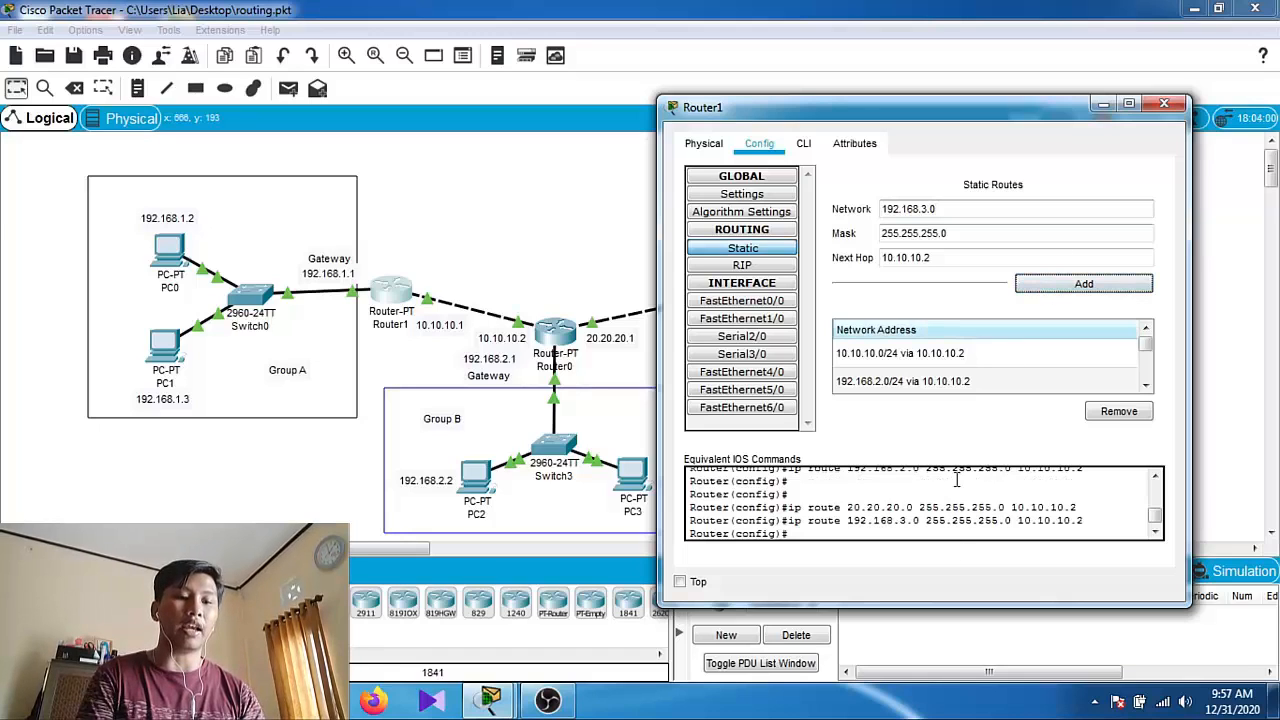
pyautogui.click(1164, 104)
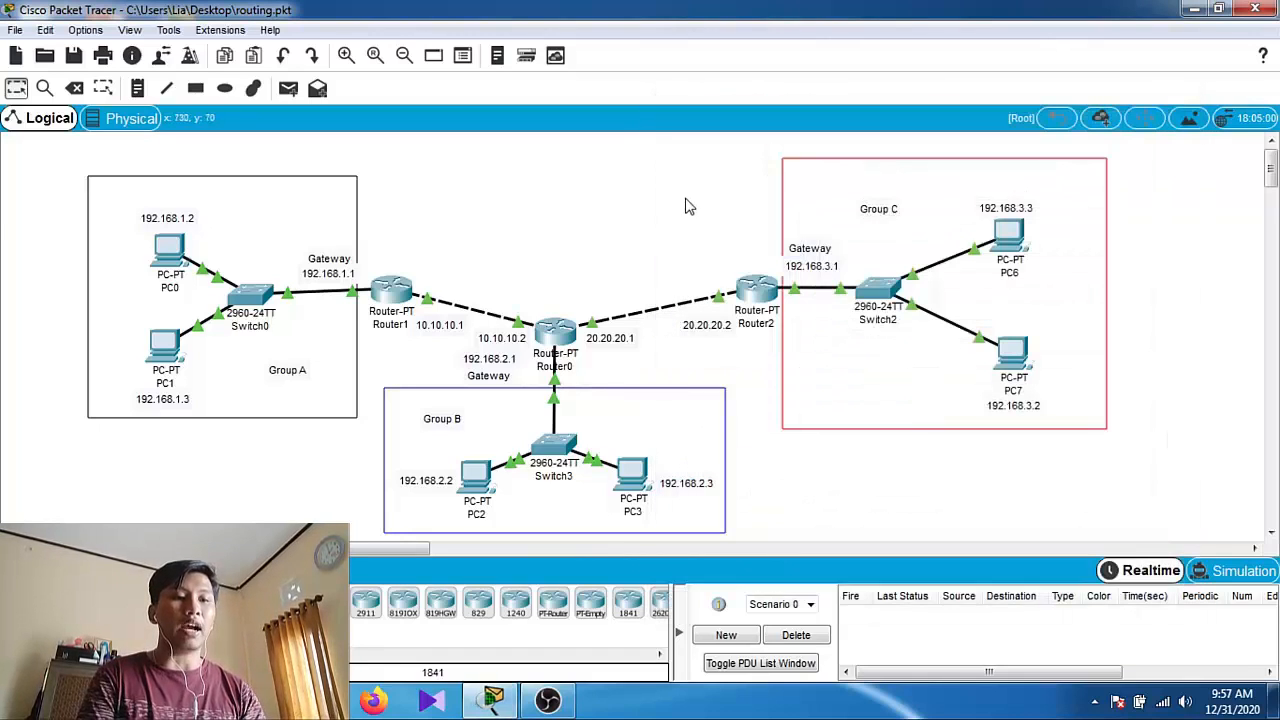
# Add a static route on Router2 for network 10.10.10.0 with mask 255.255.255.0 and next hop 20.20.20.1
pyautogui.click(757, 292)
pyautogui.moveTo(615, 95); pyautogui.dragTo(952, 73)
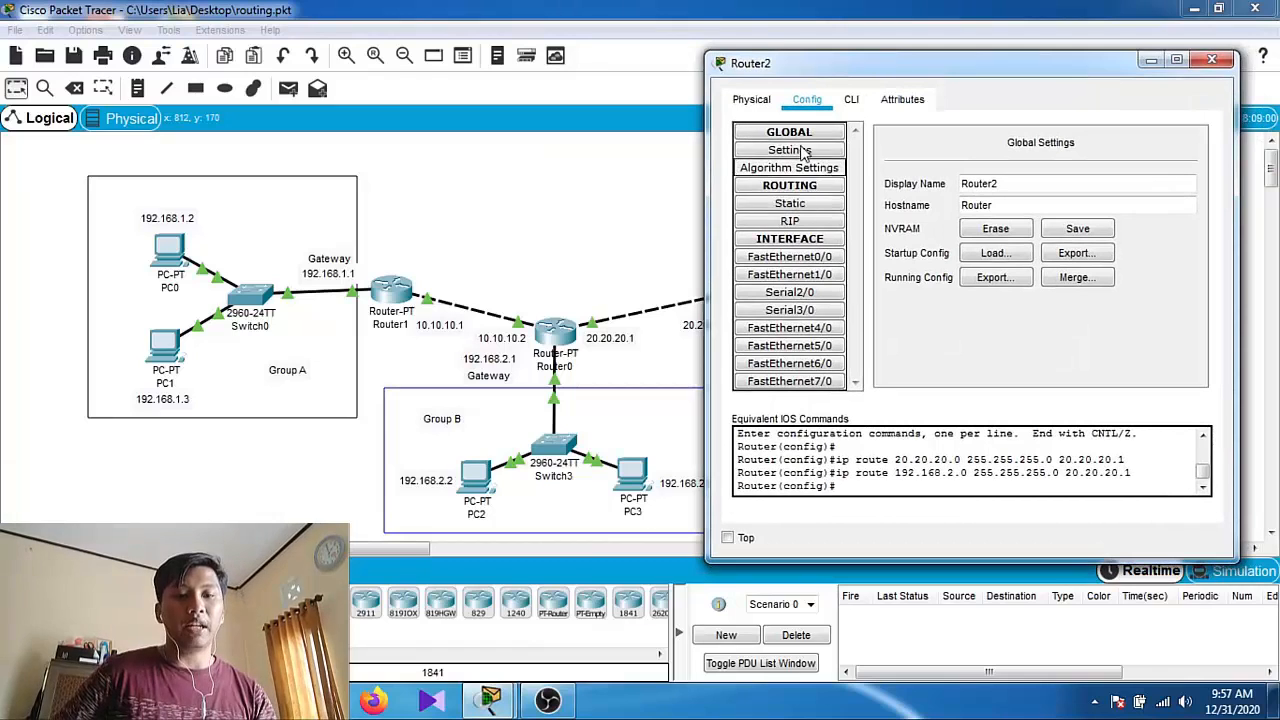
pyautogui.click(805, 205)
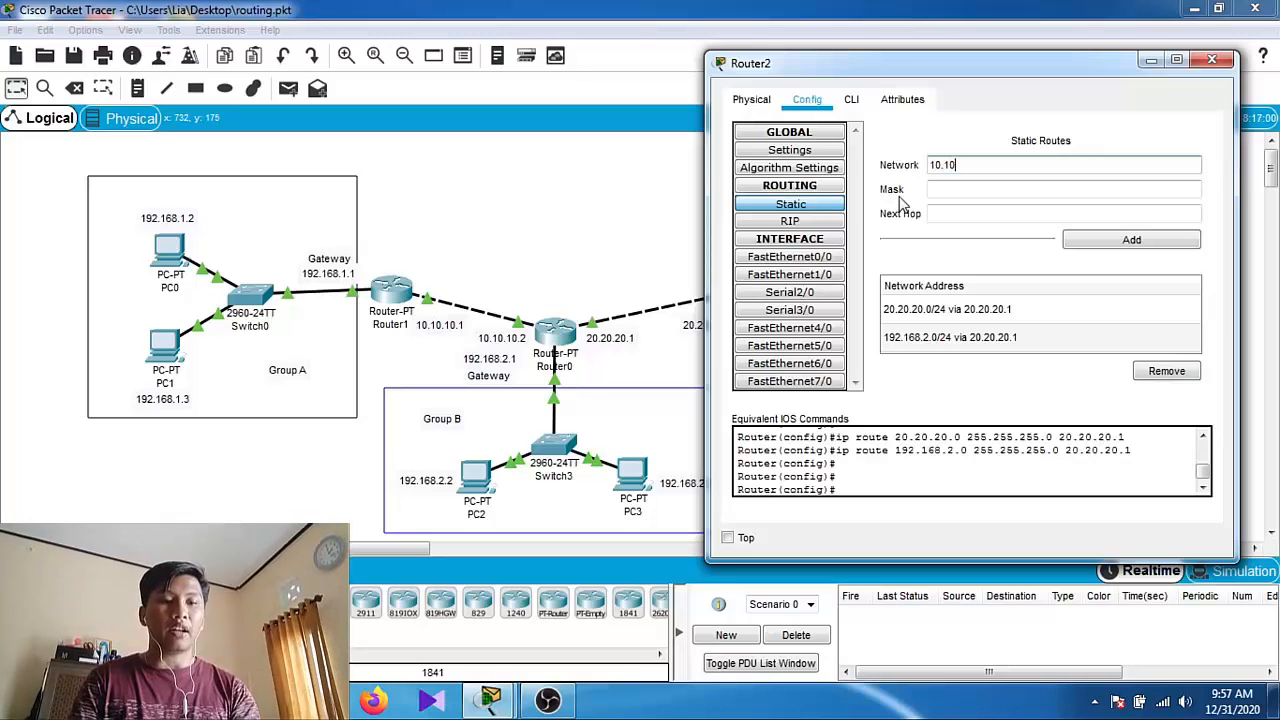
pyautogui.write('.10.0')
pyautogui.press('Tab')
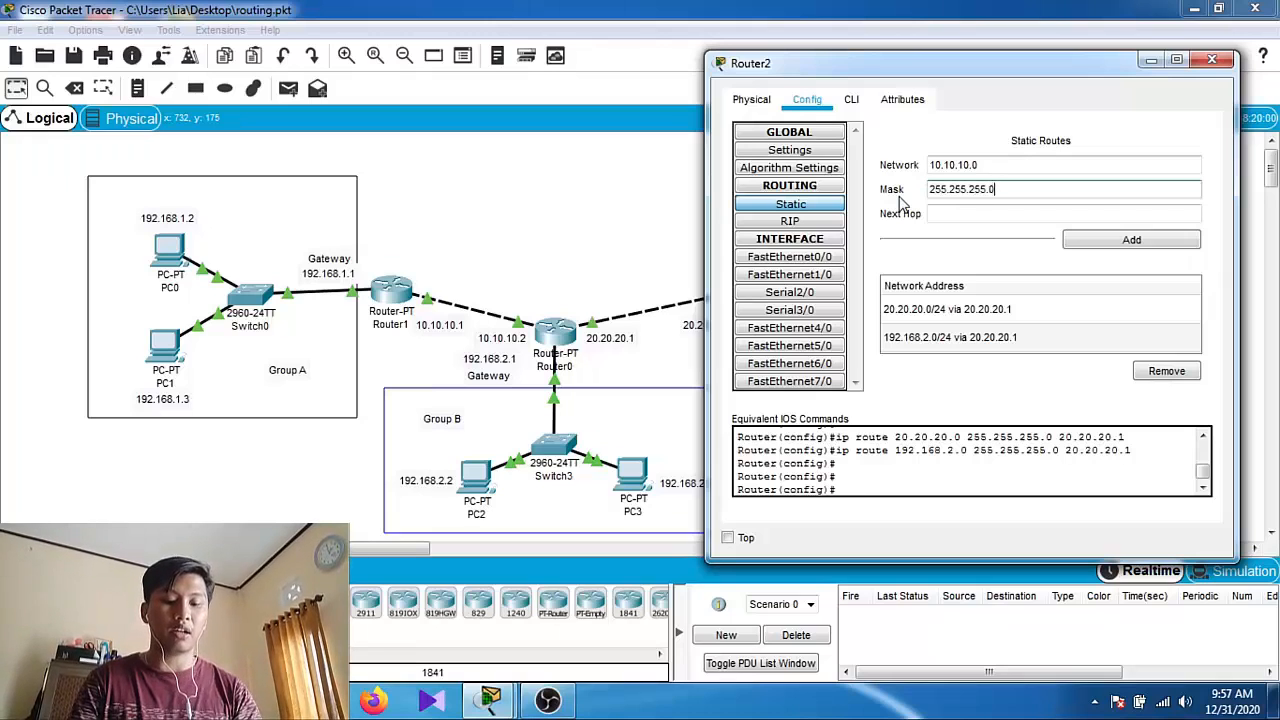
pyautogui.press('Tab')
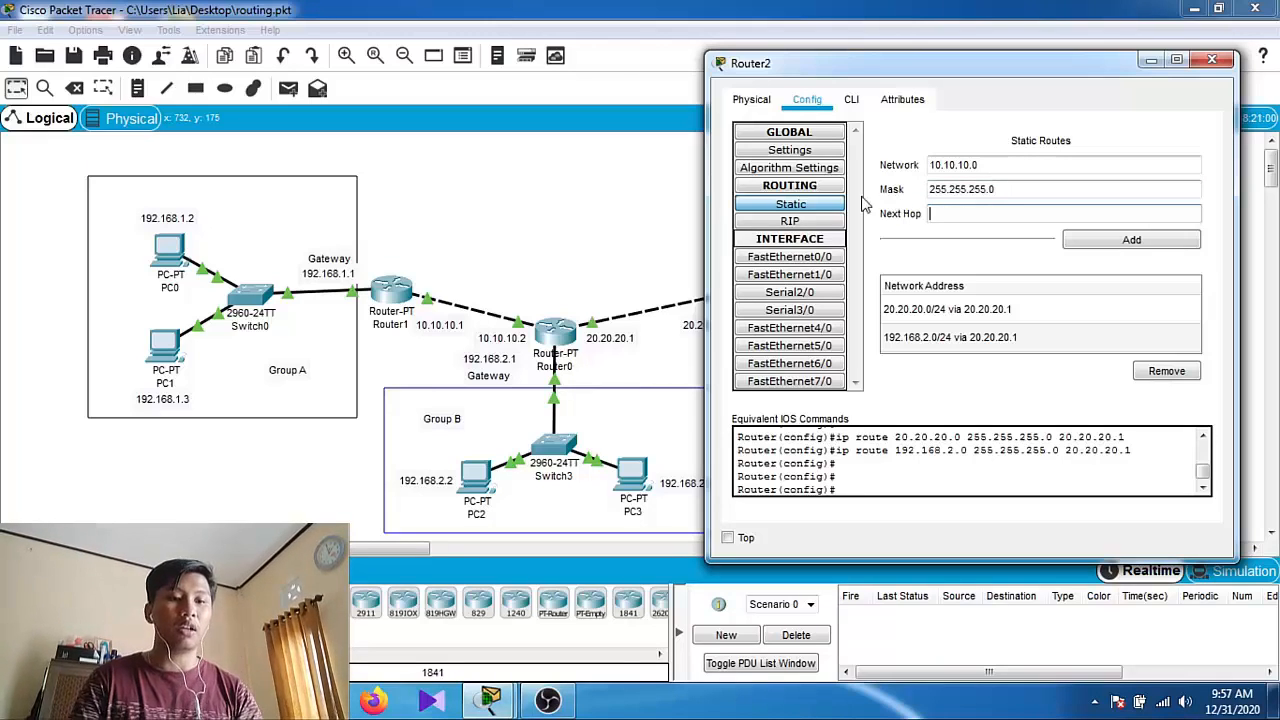
pyautogui.moveTo(942, 62); pyautogui.dragTo(1034, 58)
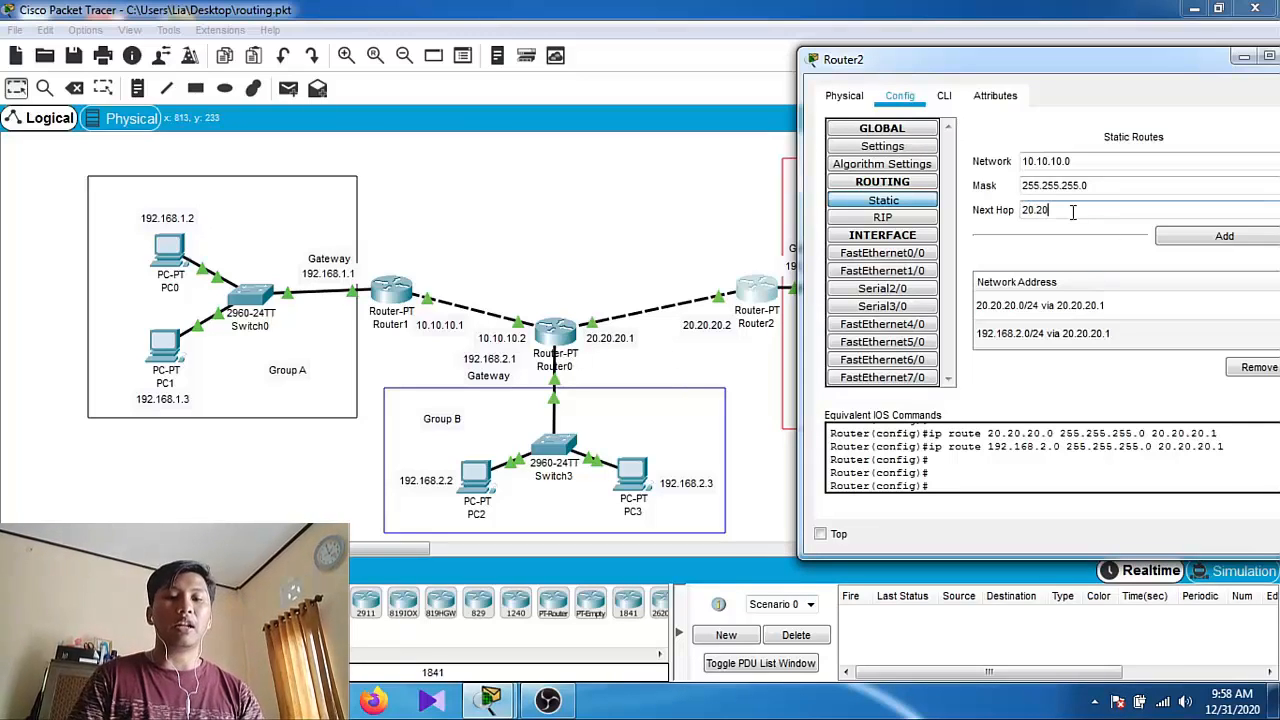
pyautogui.click(1158, 239)
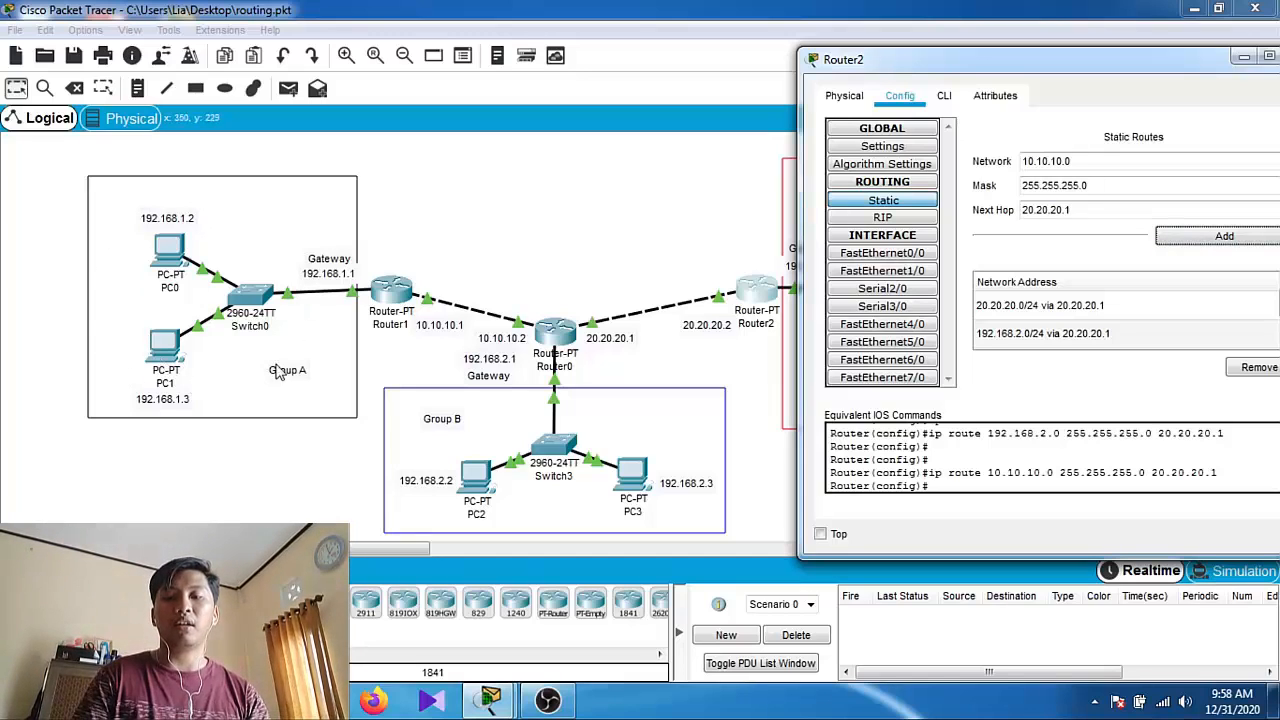
# Add a static route on Router2 for network 192.168.1.0 with mask 255.255.255.0 and next hop 20.20.20.1, and return to the topology
pyautogui.moveTo(1122, 161); pyautogui.dragTo(1020, 161)
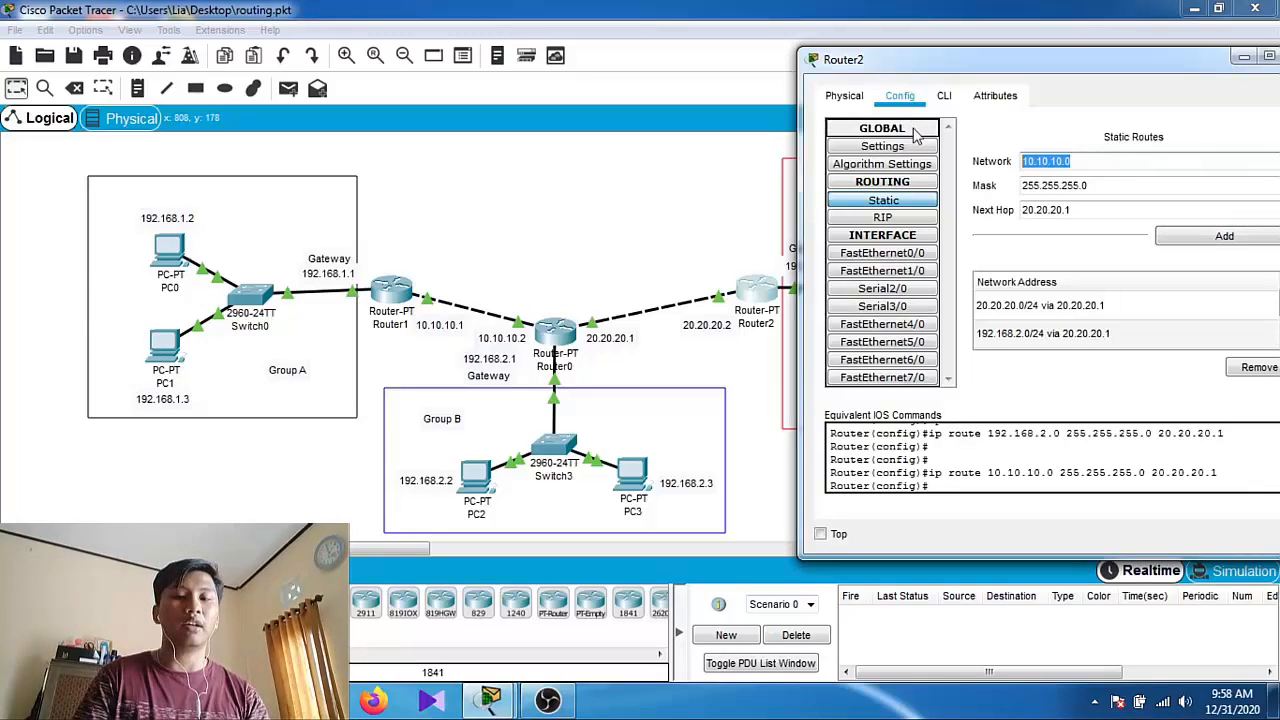
pyautogui.write('192')
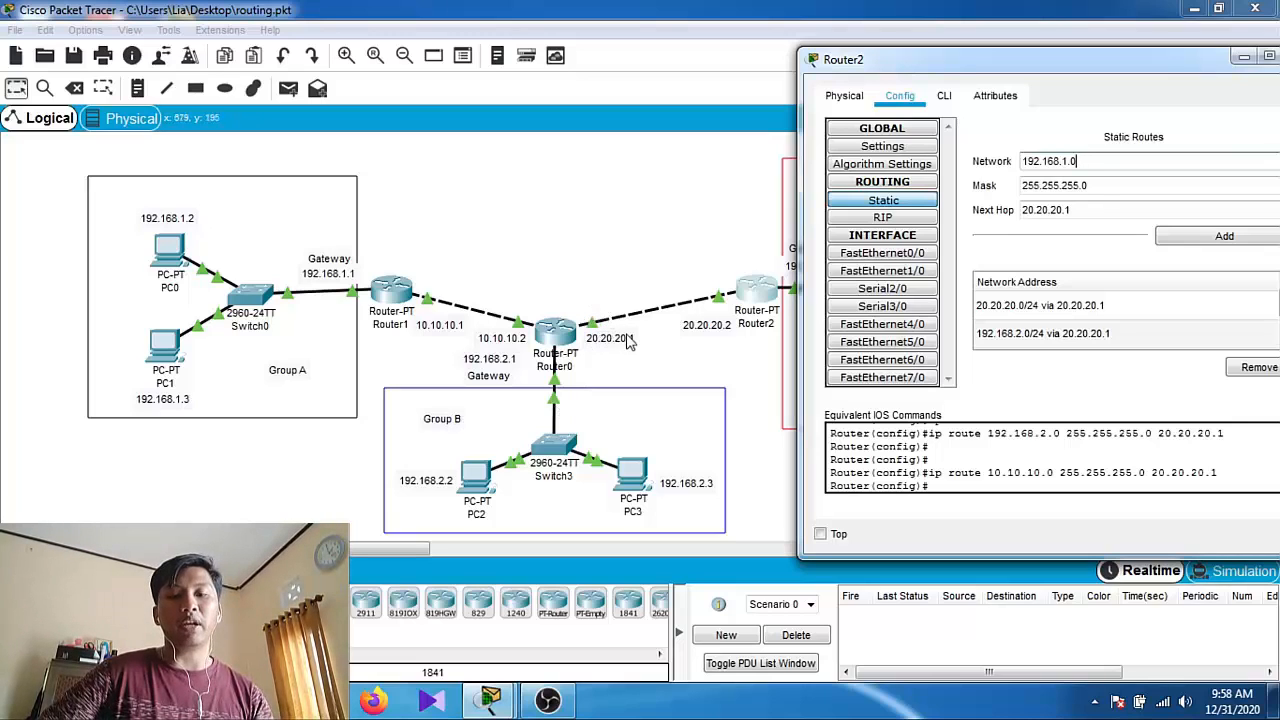
pyautogui.click(1190, 240)
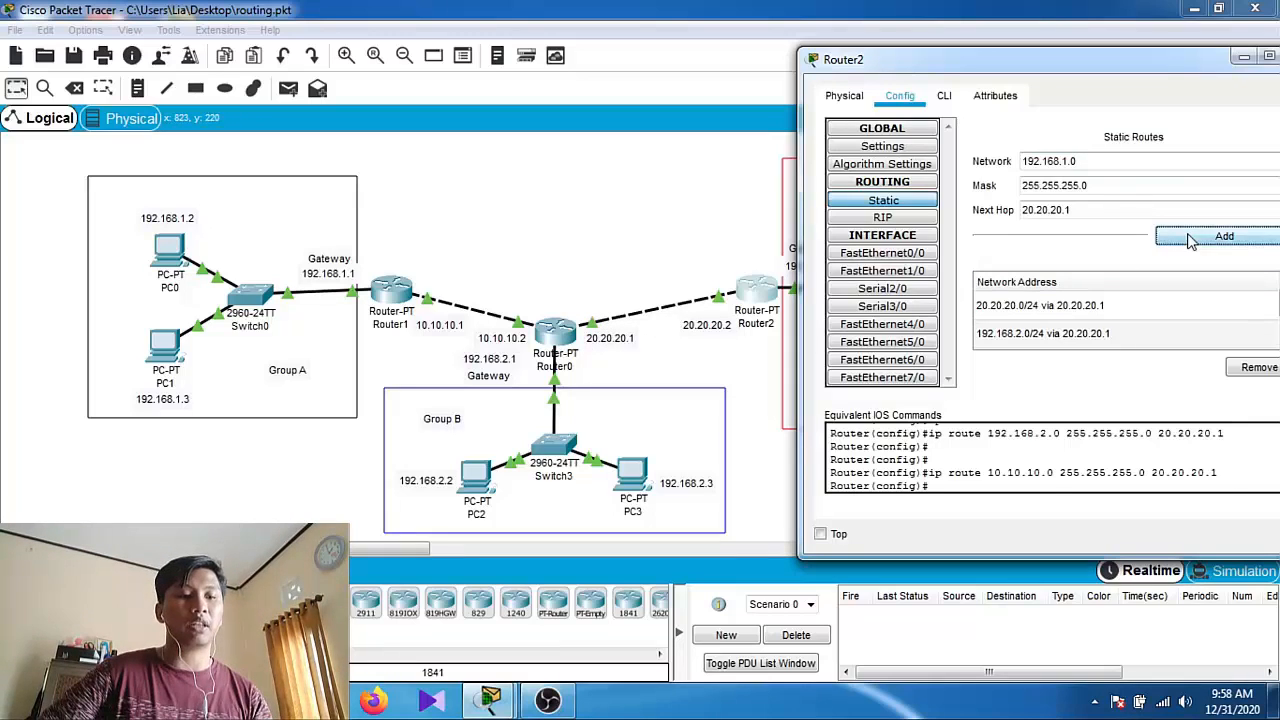
pyautogui.moveTo(1190, 60); pyautogui.dragTo(1040, 42)
pyautogui.click(1155, 50)
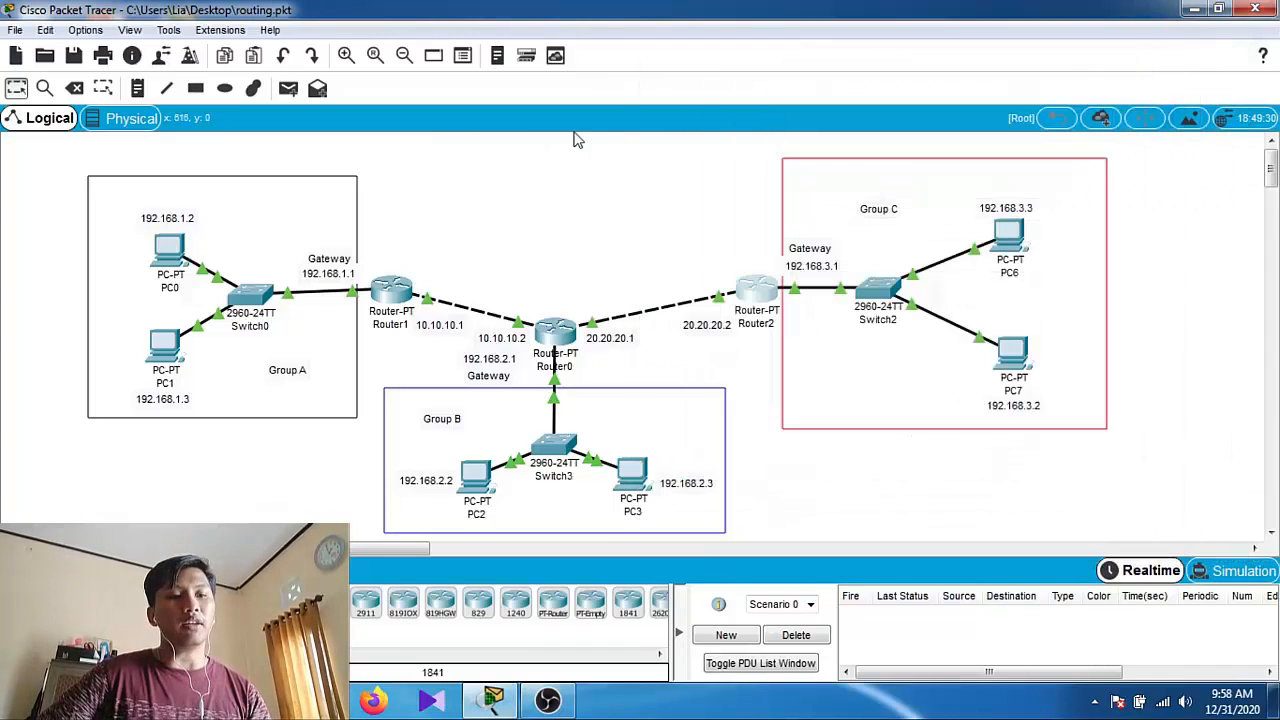
# Test connectivity between Group A and Group C with a simple PDU from PC0 to PC6
pyautogui.click(288, 88)
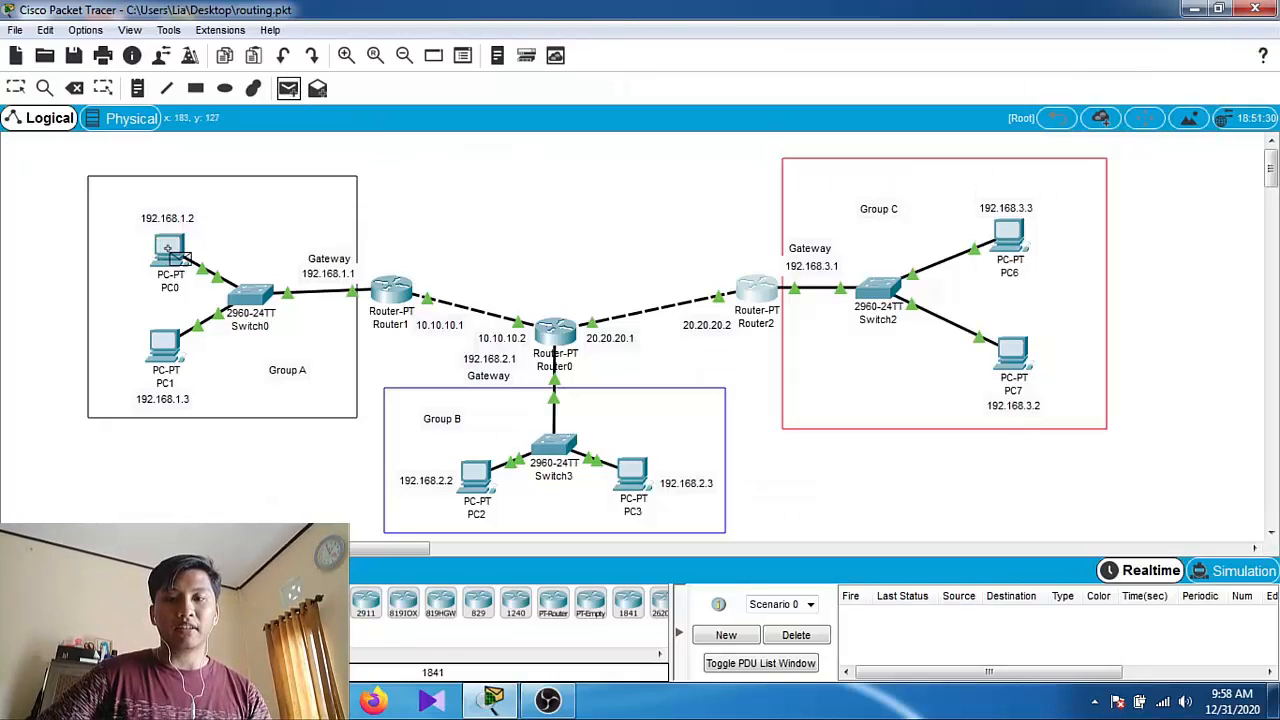
pyautogui.click(170, 250)
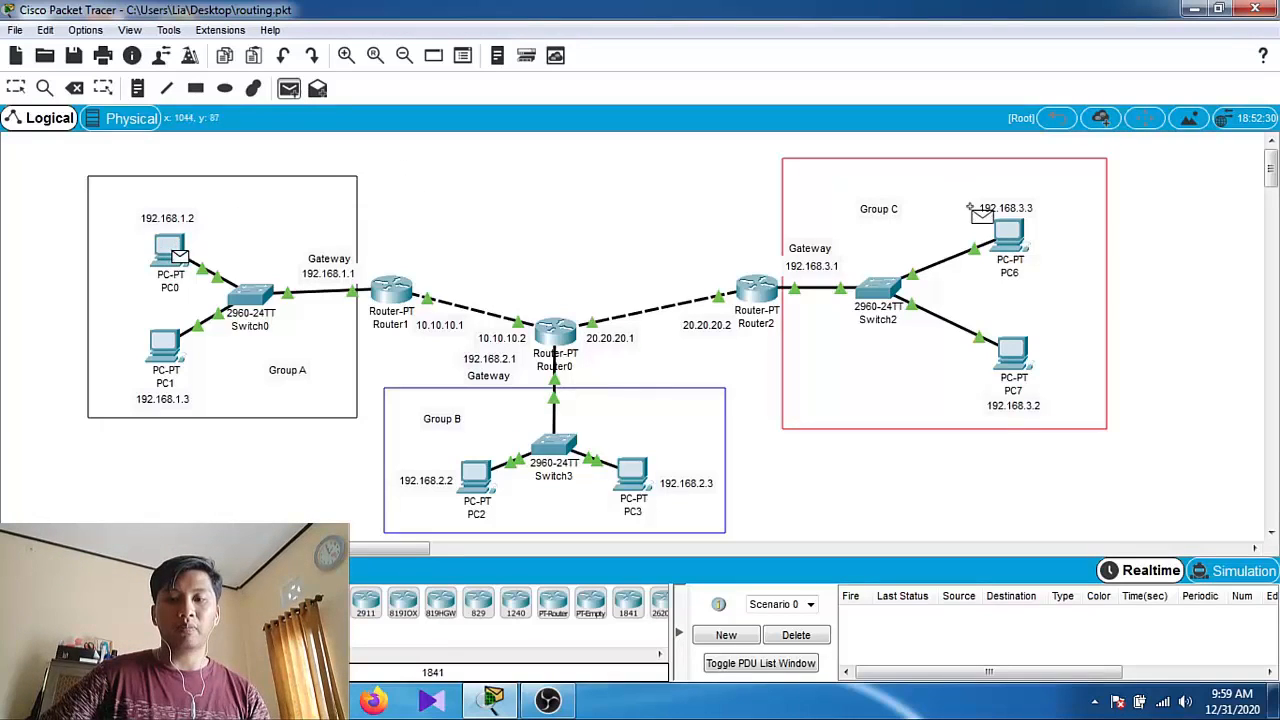
pyautogui.click(1010, 233)
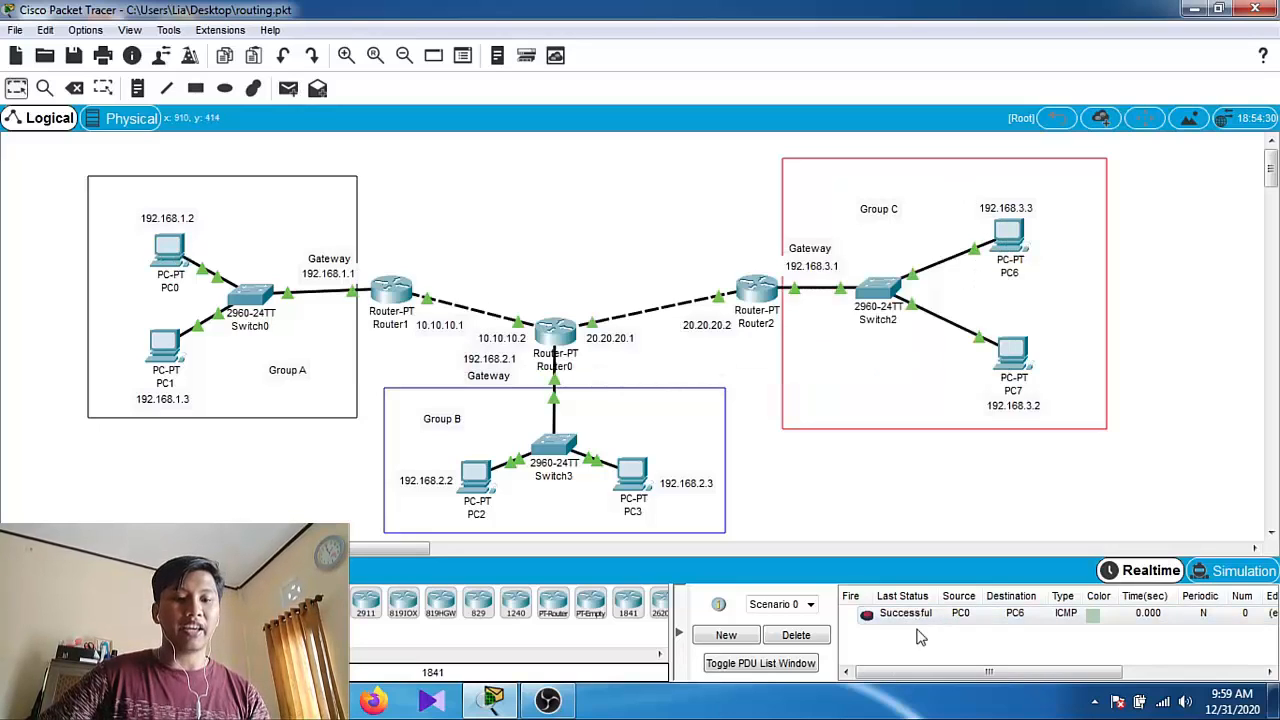
# Test connectivity from PC1 to PC7 with two simple PDUs, and clear the scenario's PDU results
pyautogui.click(288, 88)
pyautogui.click(163, 345)
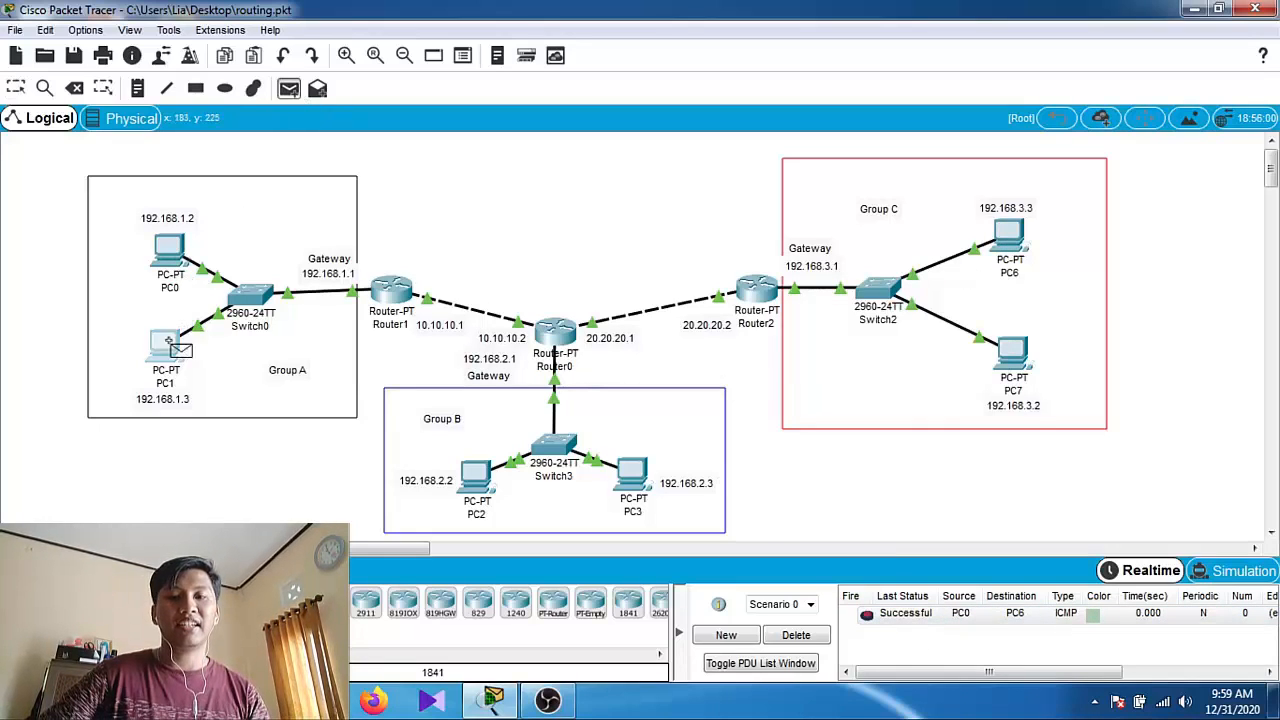
pyautogui.click(1012, 350)
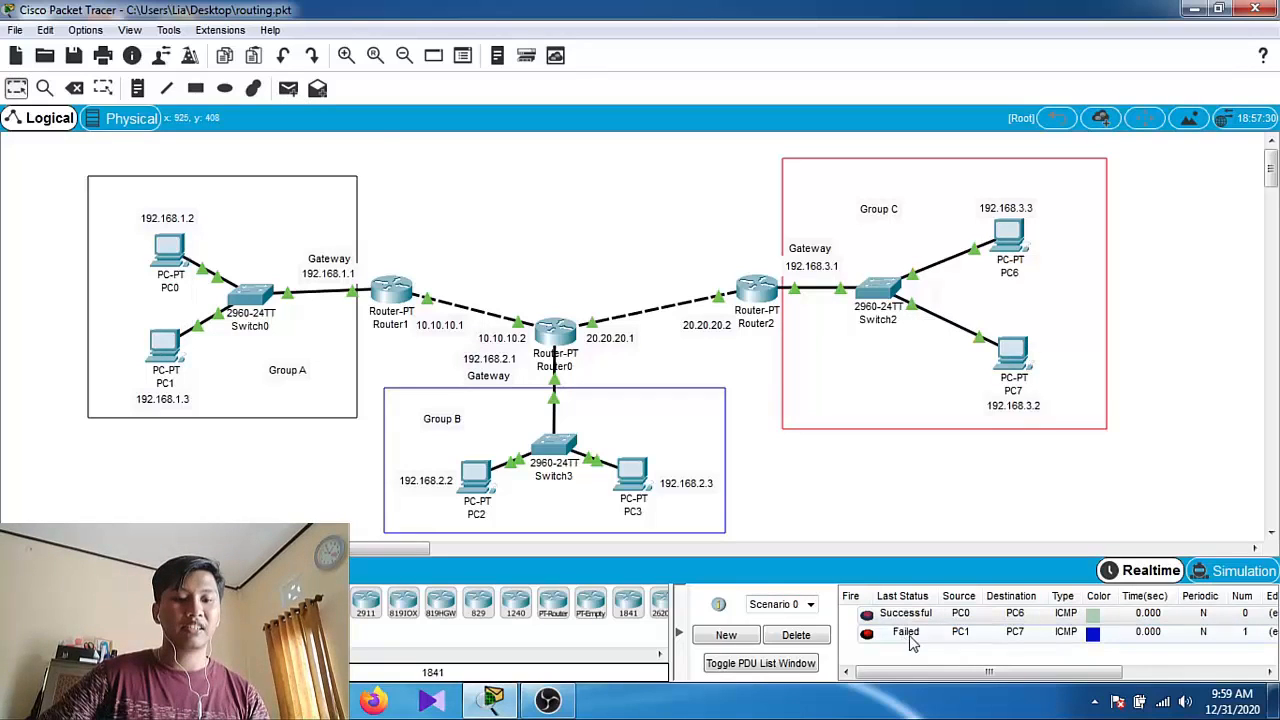
pyautogui.click(288, 88)
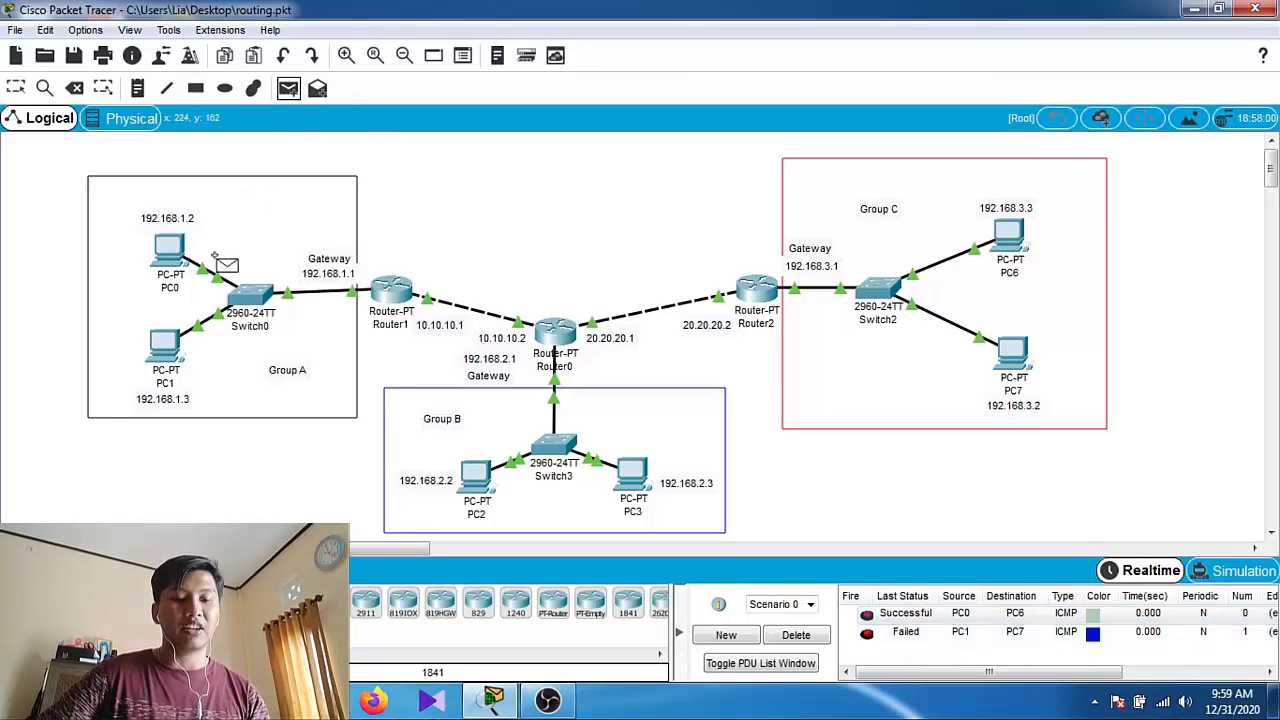
pyautogui.click(166, 350)
pyautogui.click(1013, 350)
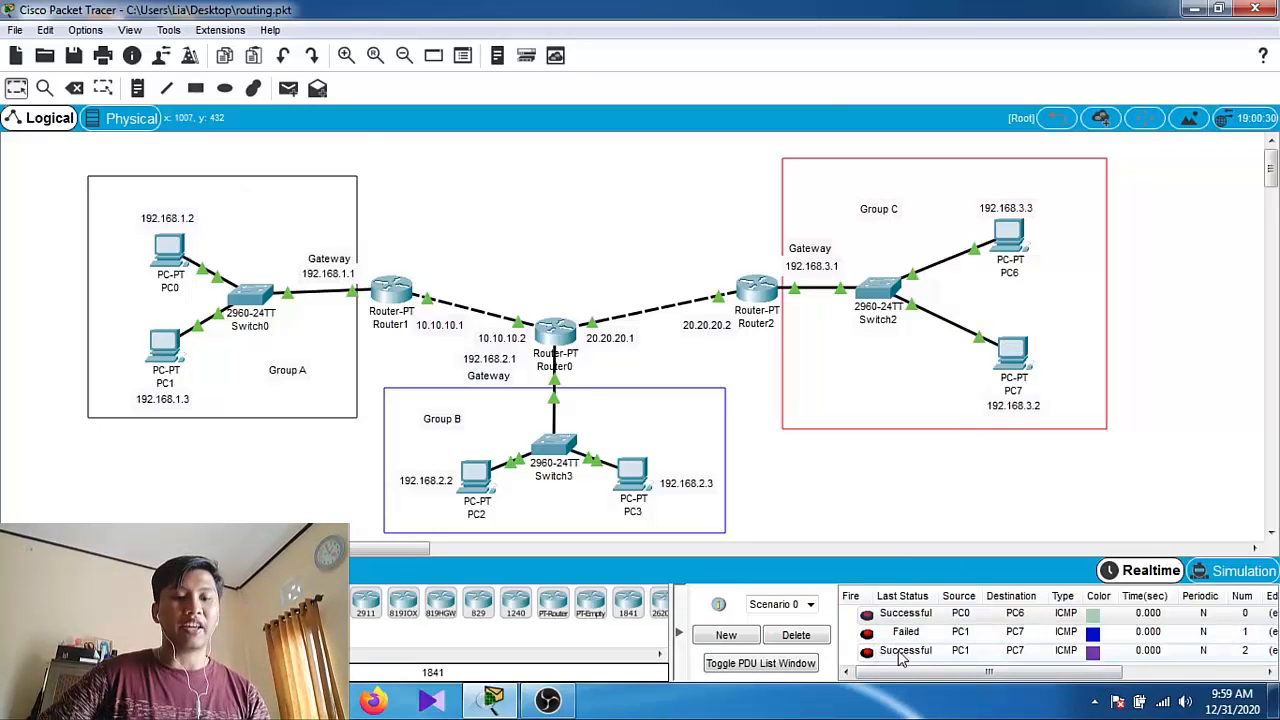
pyautogui.click(796, 636)
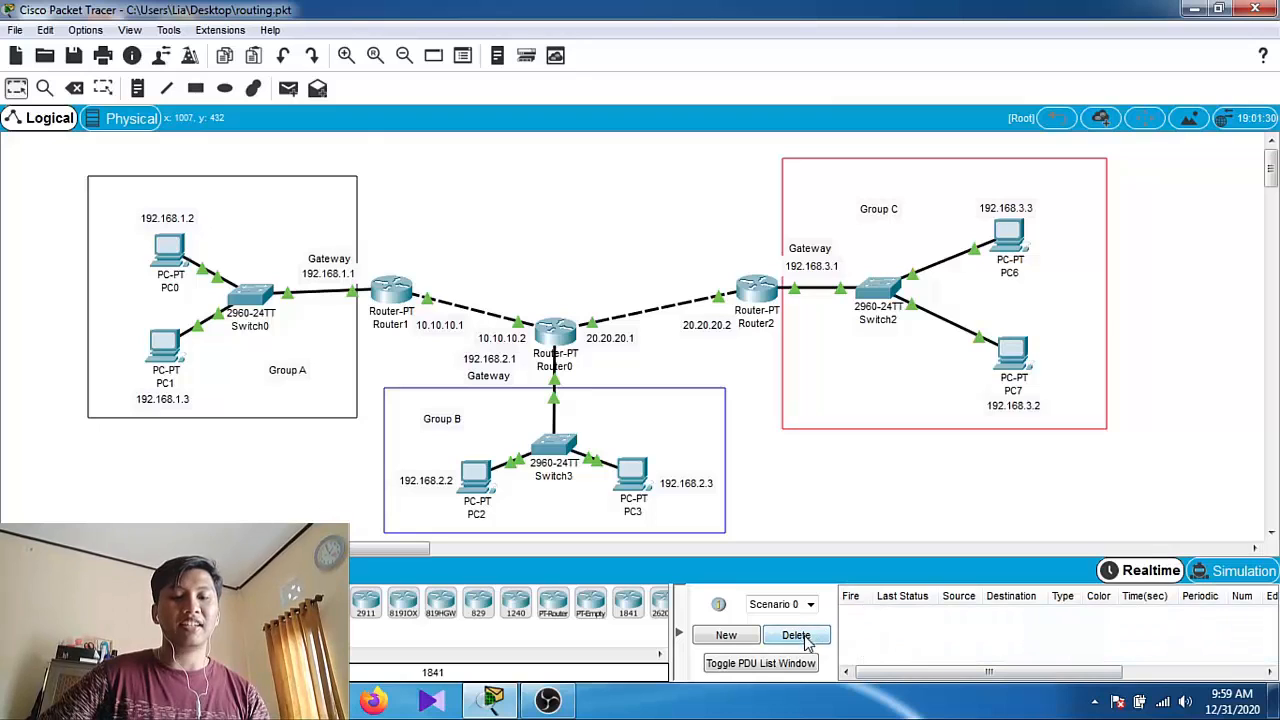
# Test connectivity from PC0 to Groups B and C with one simple PDU to PC2 and one to PC6
pyautogui.click(288, 88)
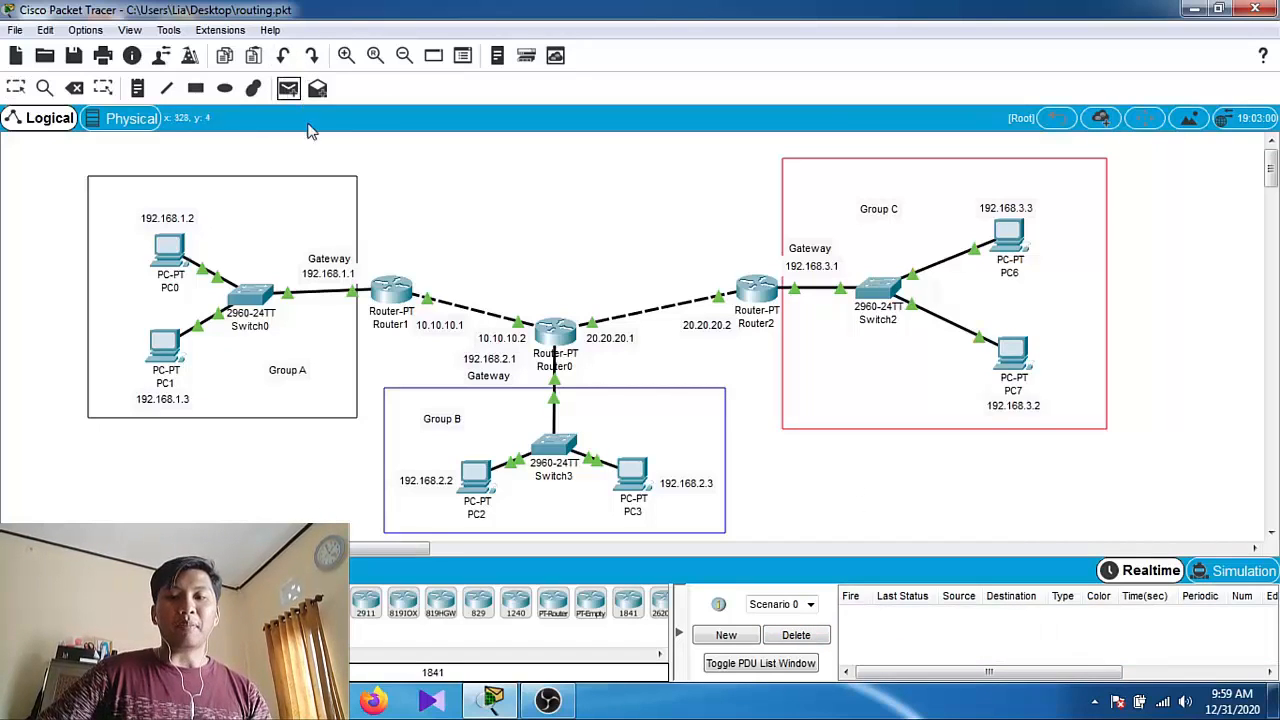
pyautogui.click(178, 246)
pyautogui.click(480, 482)
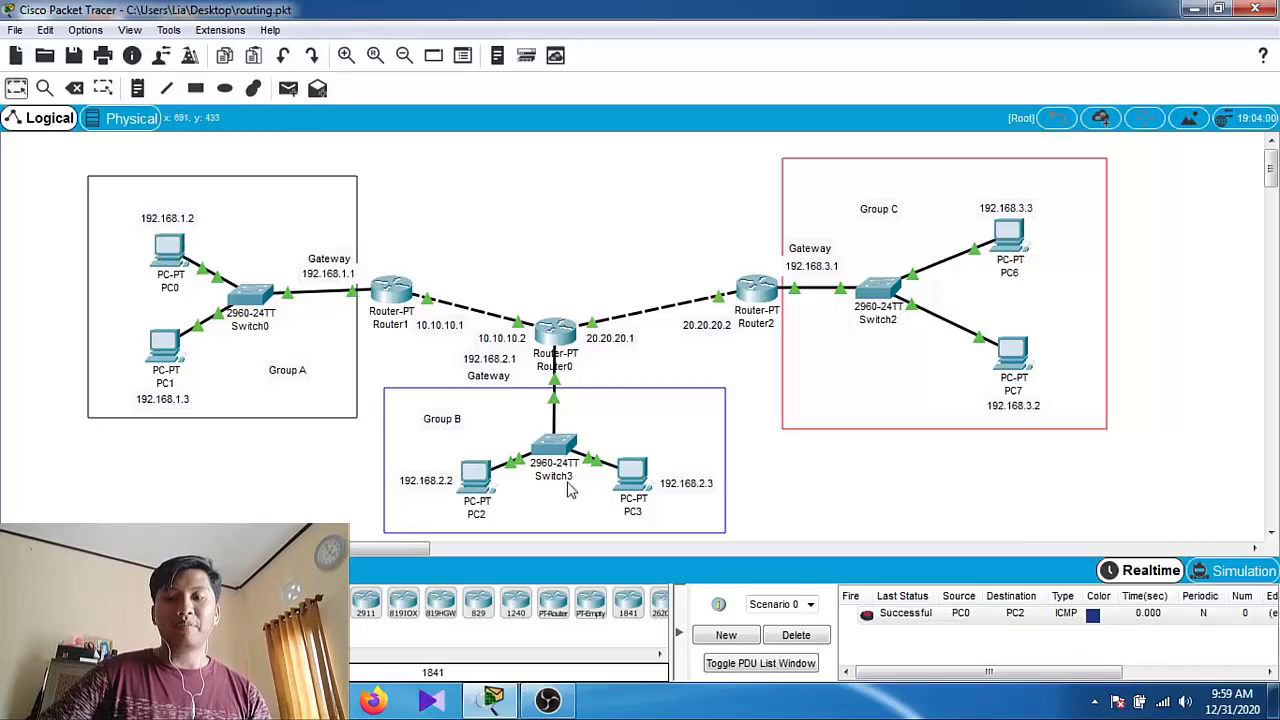
pyautogui.click(288, 89)
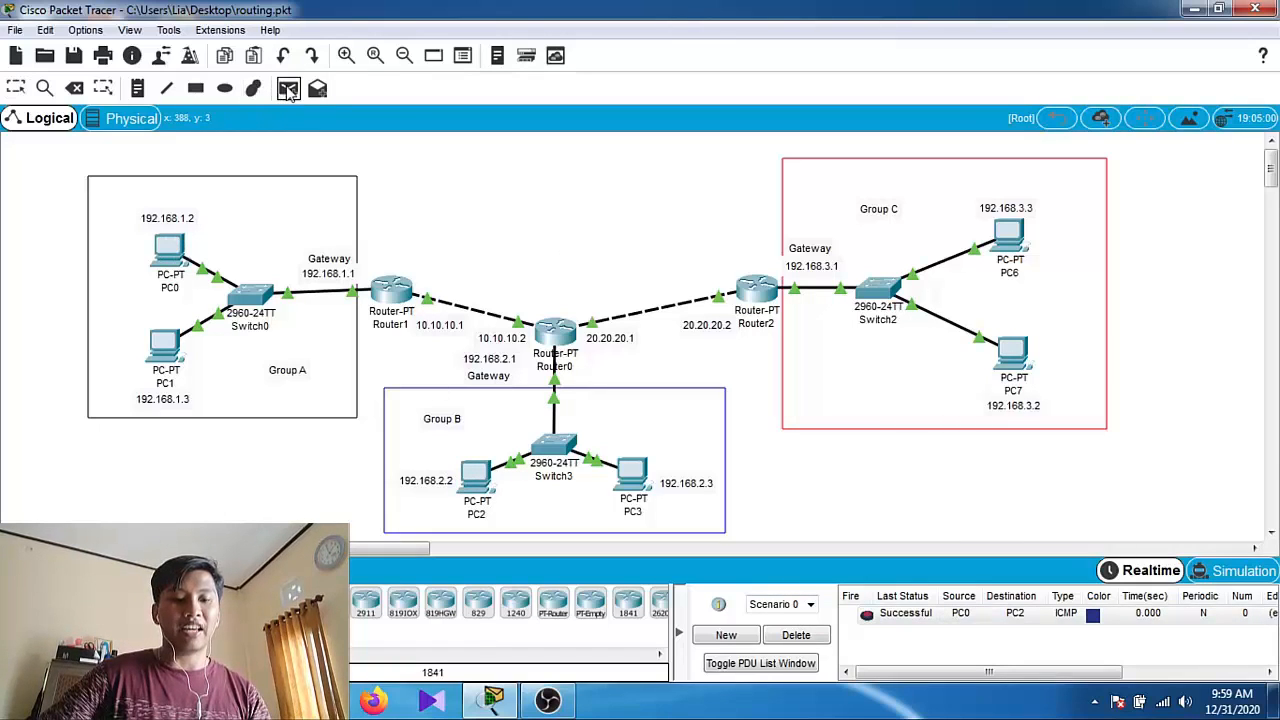
pyautogui.click(174, 250)
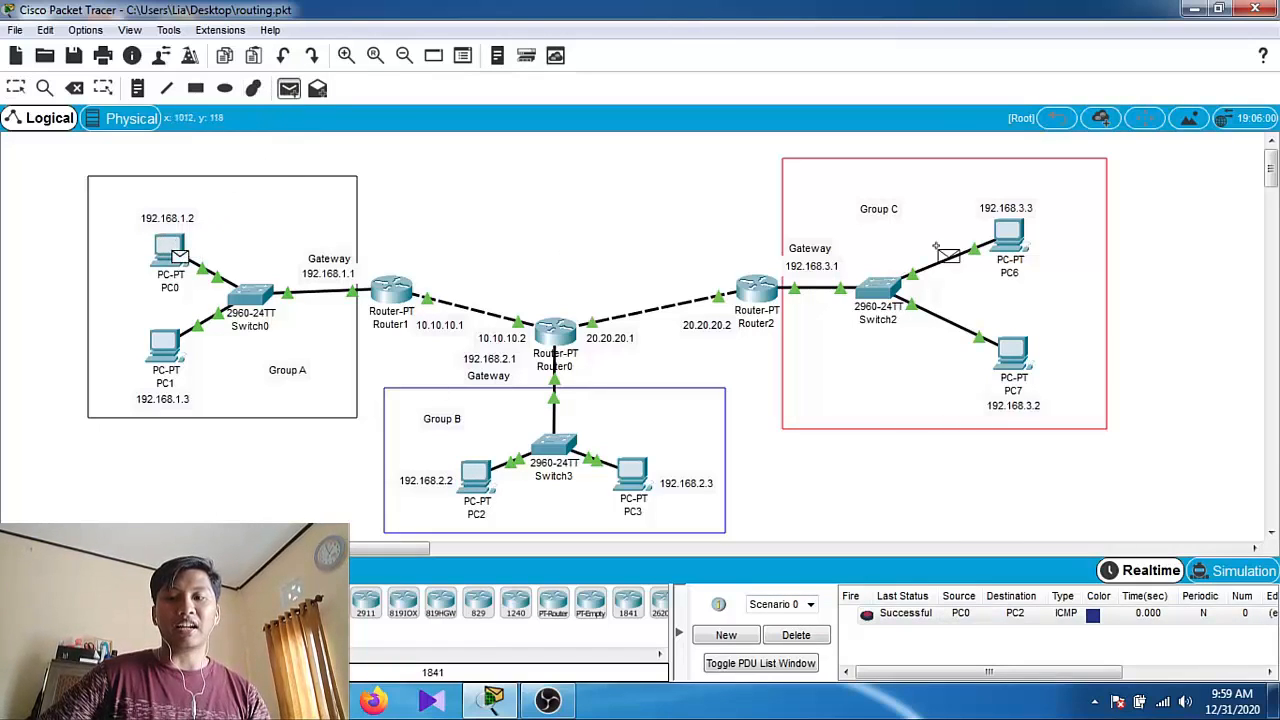
pyautogui.click(1010, 236)
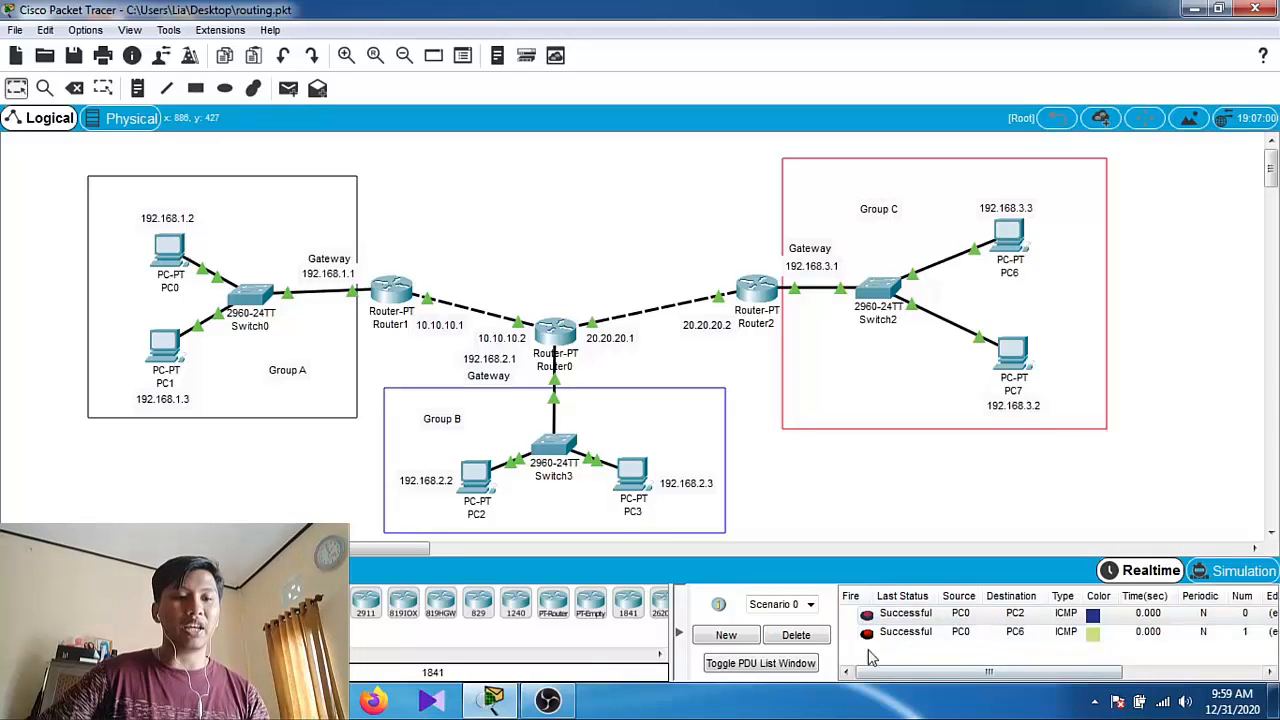